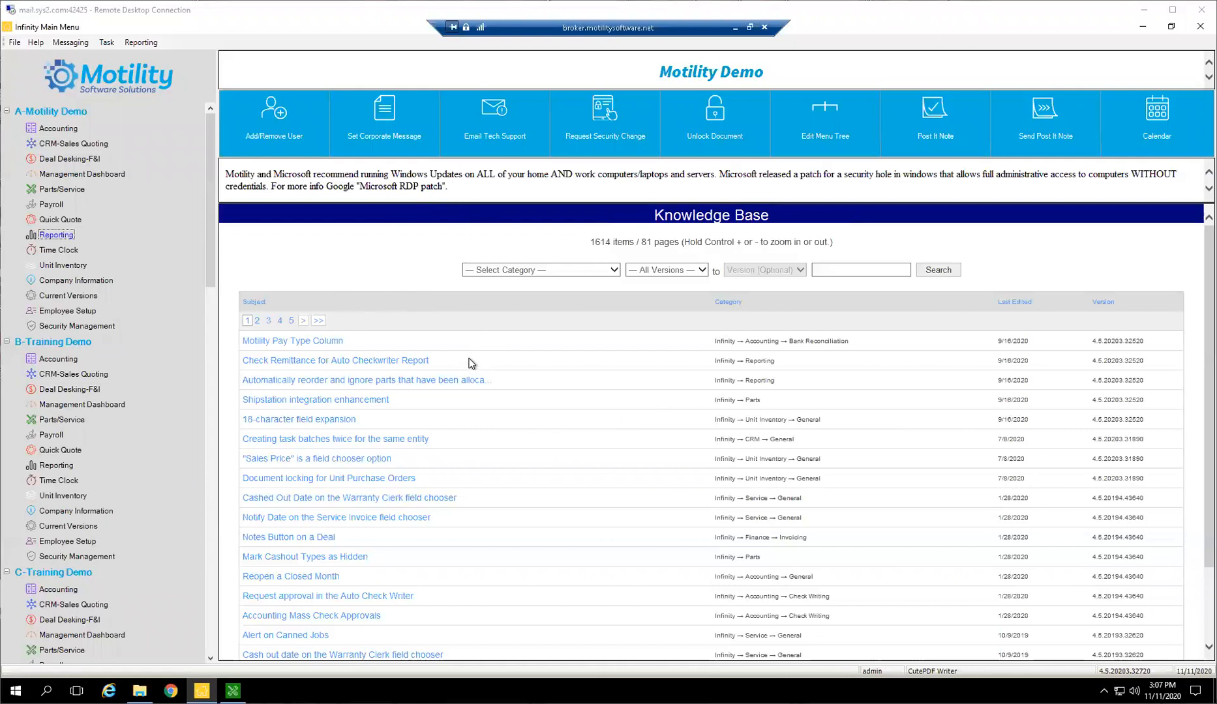
Open the Parts/Service module for A-Motility Demo
left_click(332, 278)
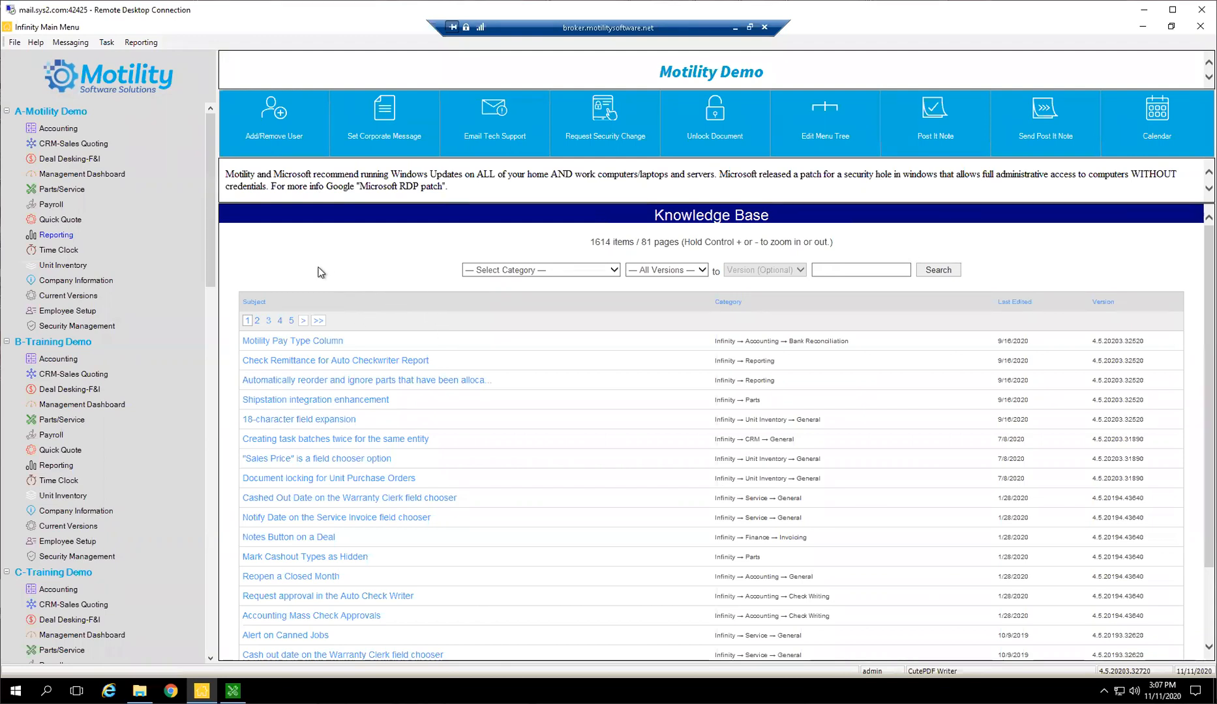
double_click(60, 189)
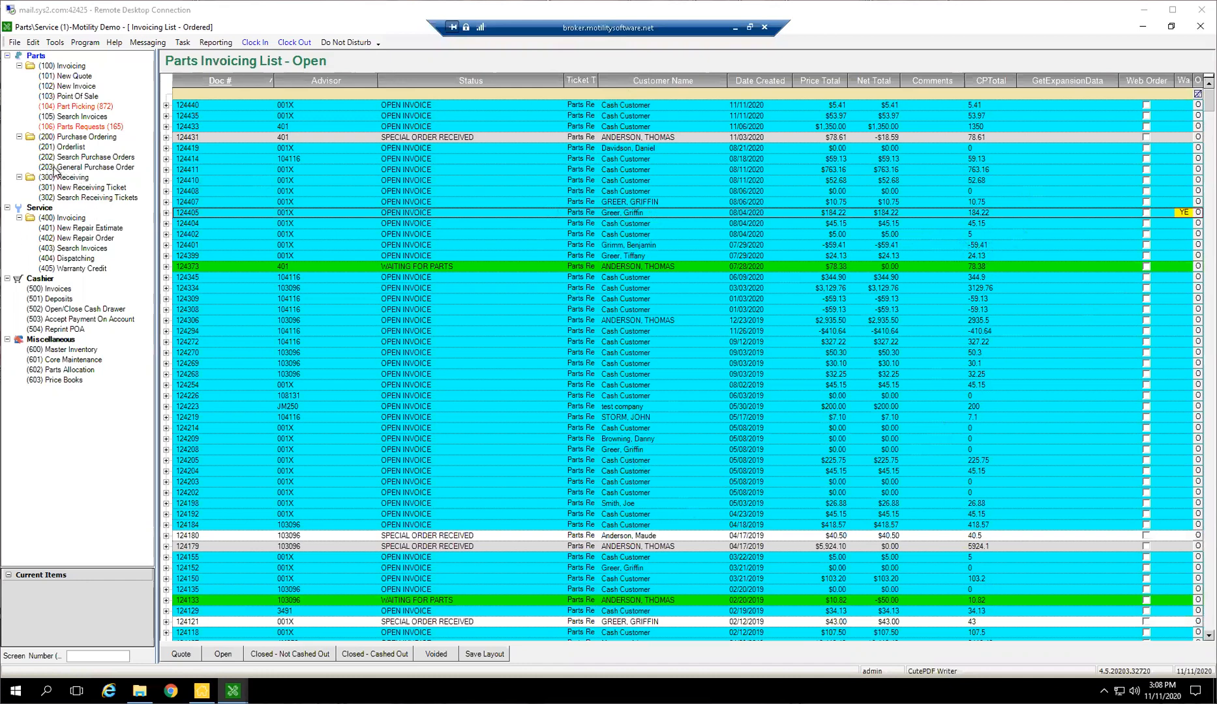
View a blank general purchase order form twice, closing it each time without saving
left_click(76, 167)
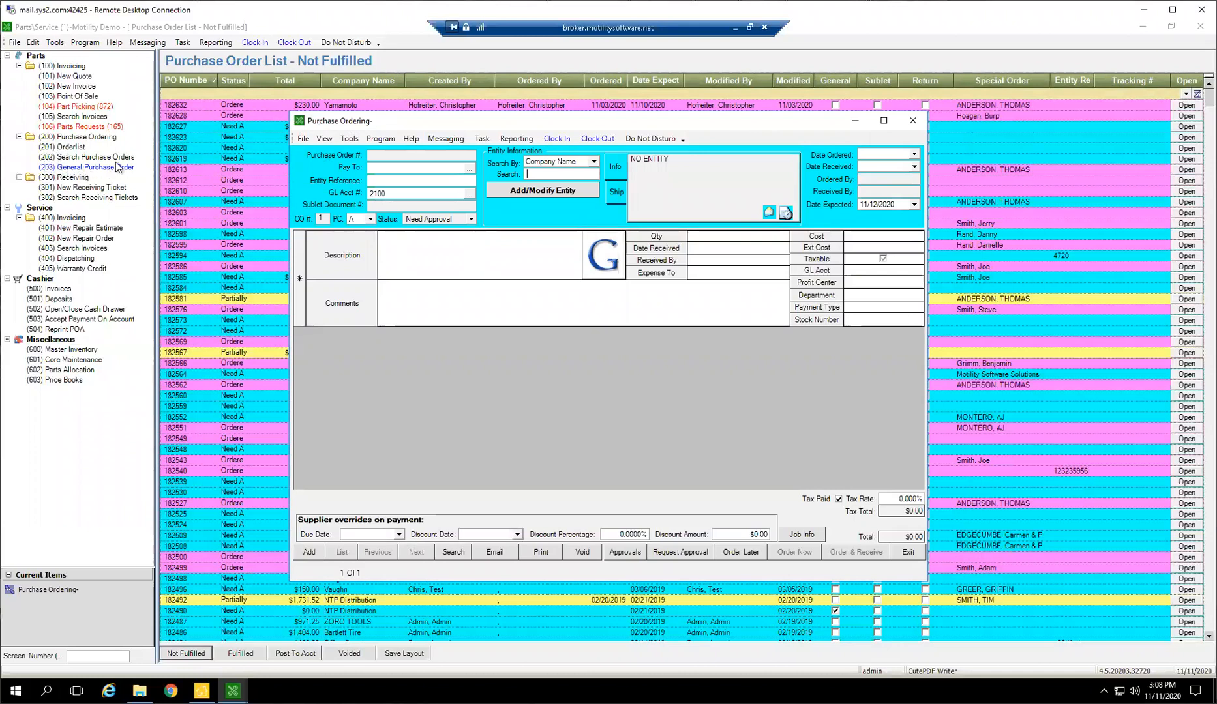
left_click(917, 122)
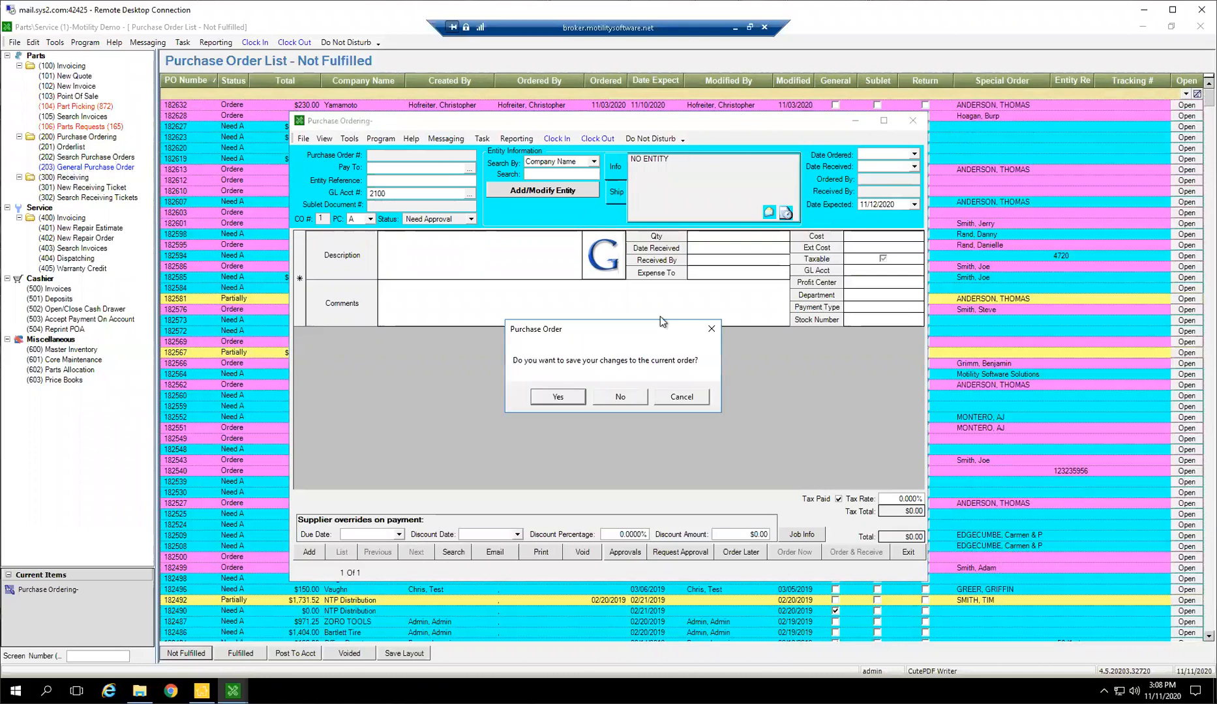
left_click(621, 398)
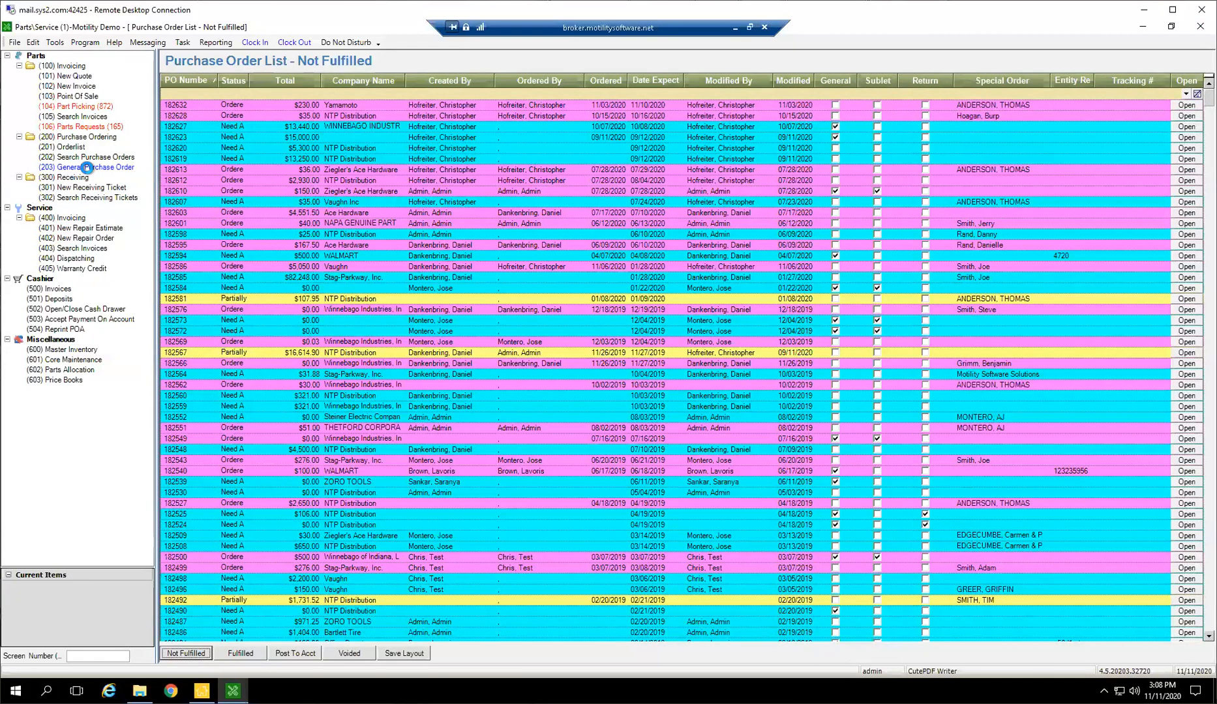
left_click(108, 167)
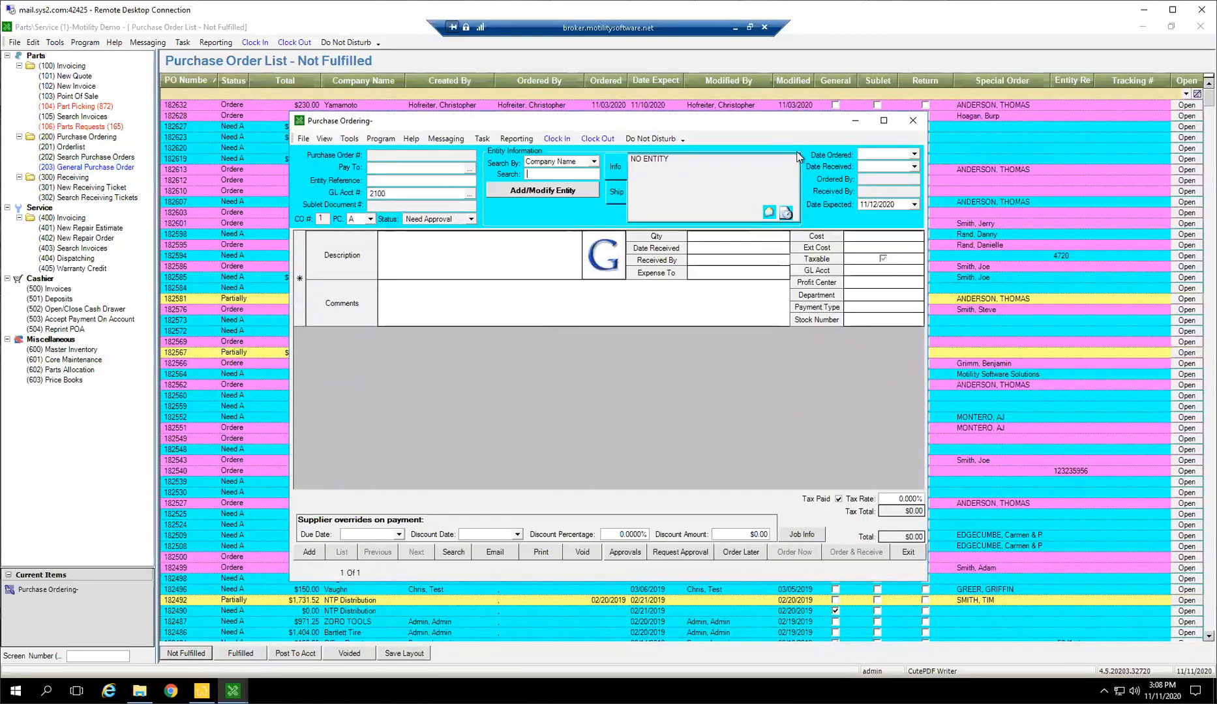
left_click(913, 120)
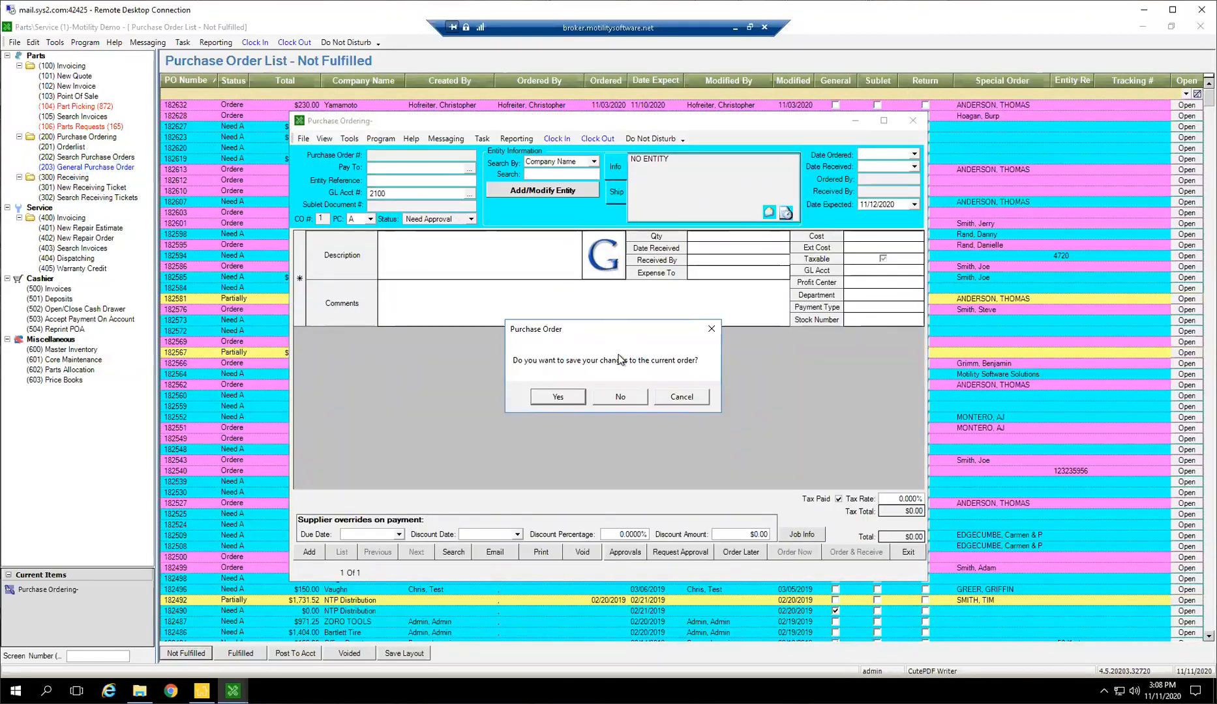
left_click(617, 397)
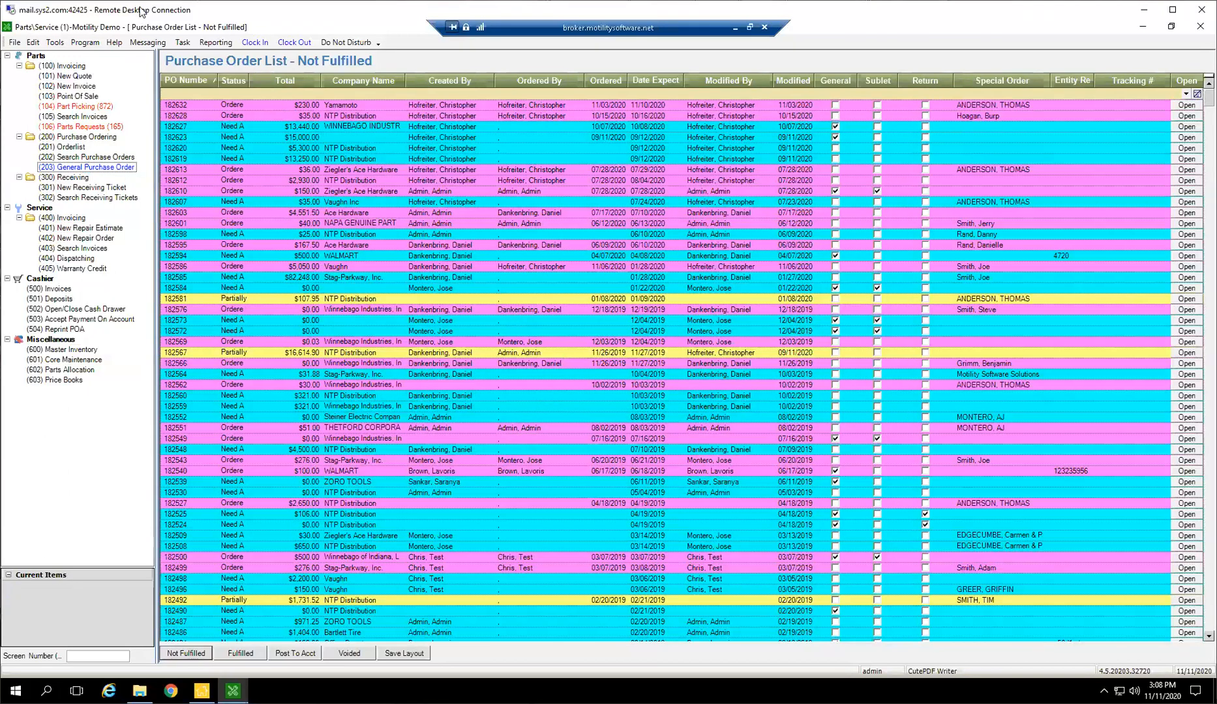
Hide Service, Cashier, Core Maintenance, Parts Allocation and Price Books from the Parts and Service tree
left_click(55, 42)
mouse_move(33, 42)
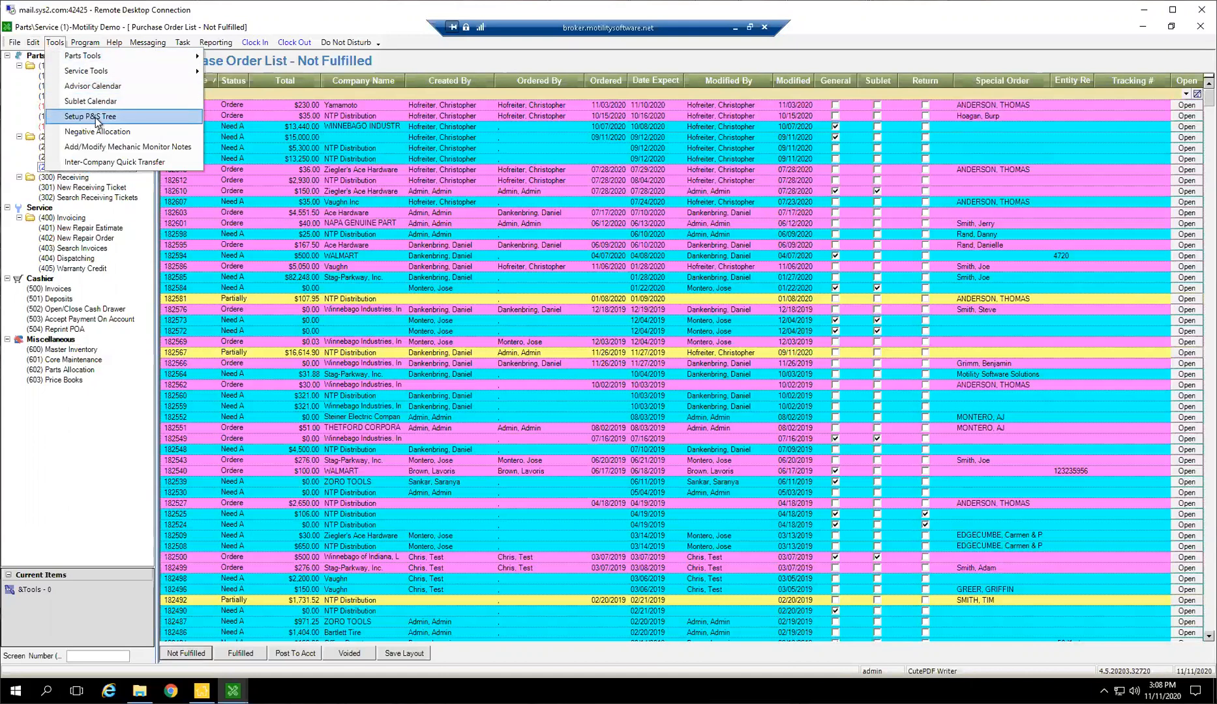
left_click(96, 118)
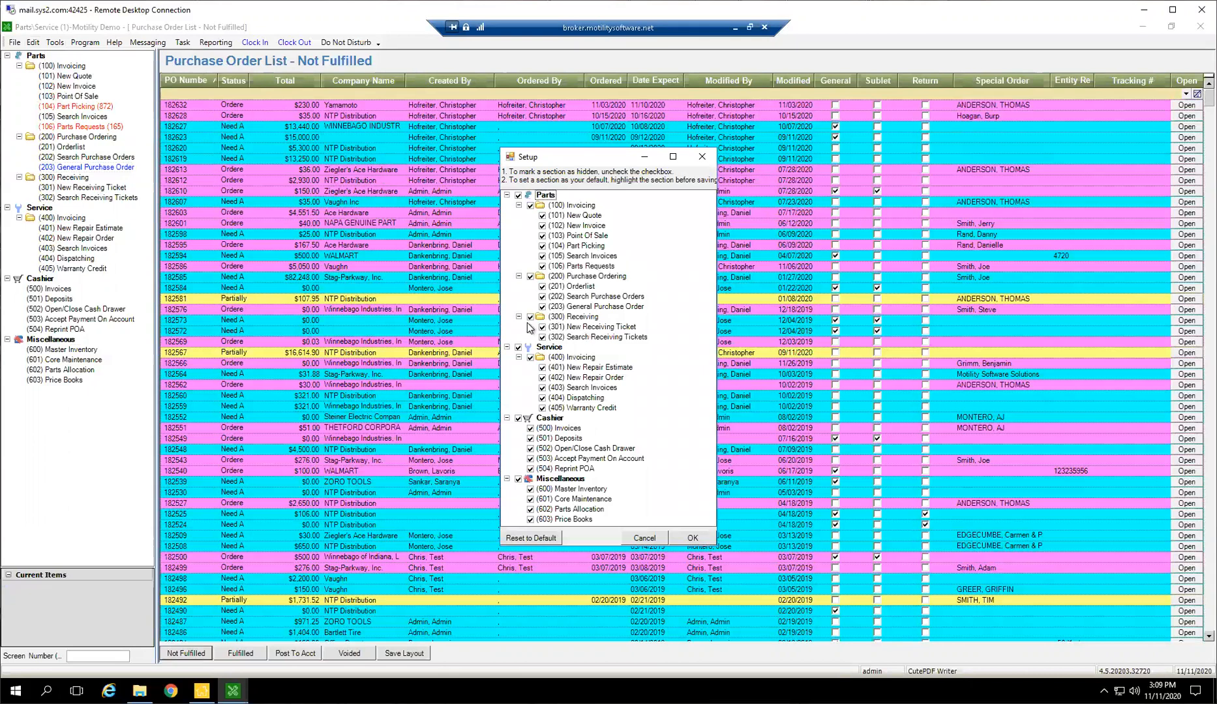
left_click(517, 347)
left_click(518, 418)
left_click(530, 500)
left_click(530, 510)
left_click(531, 520)
left_click(693, 538)
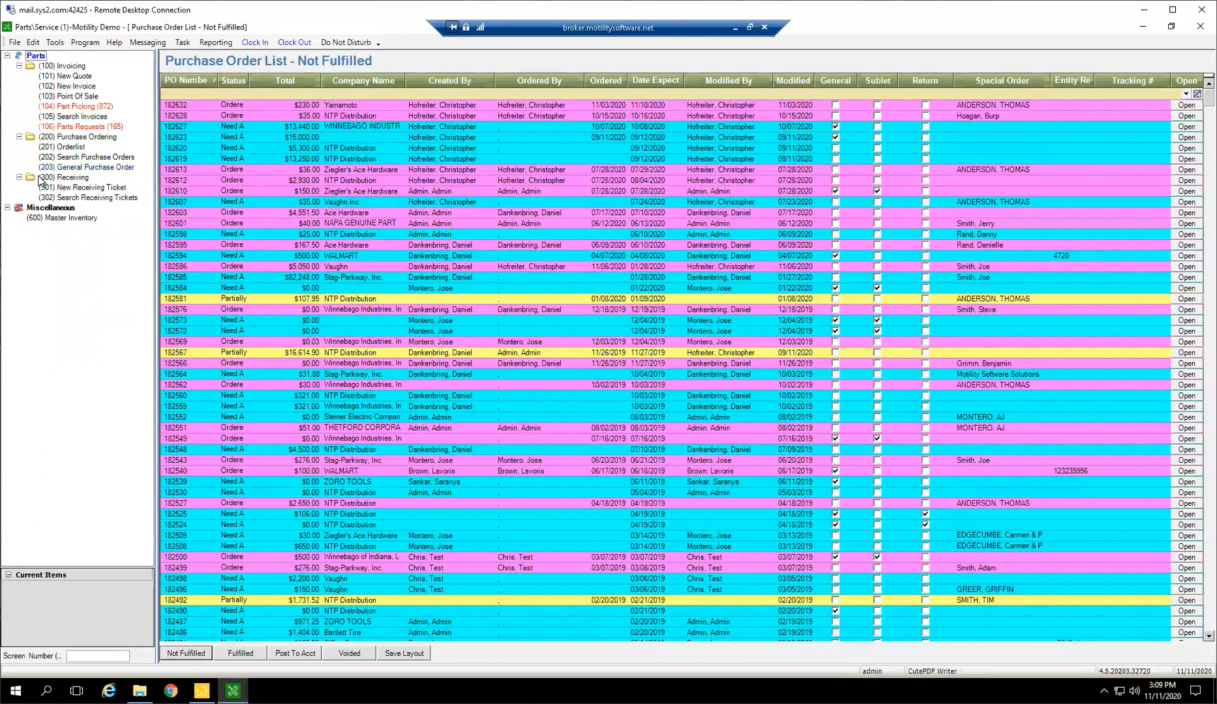
left_click(7, 56)
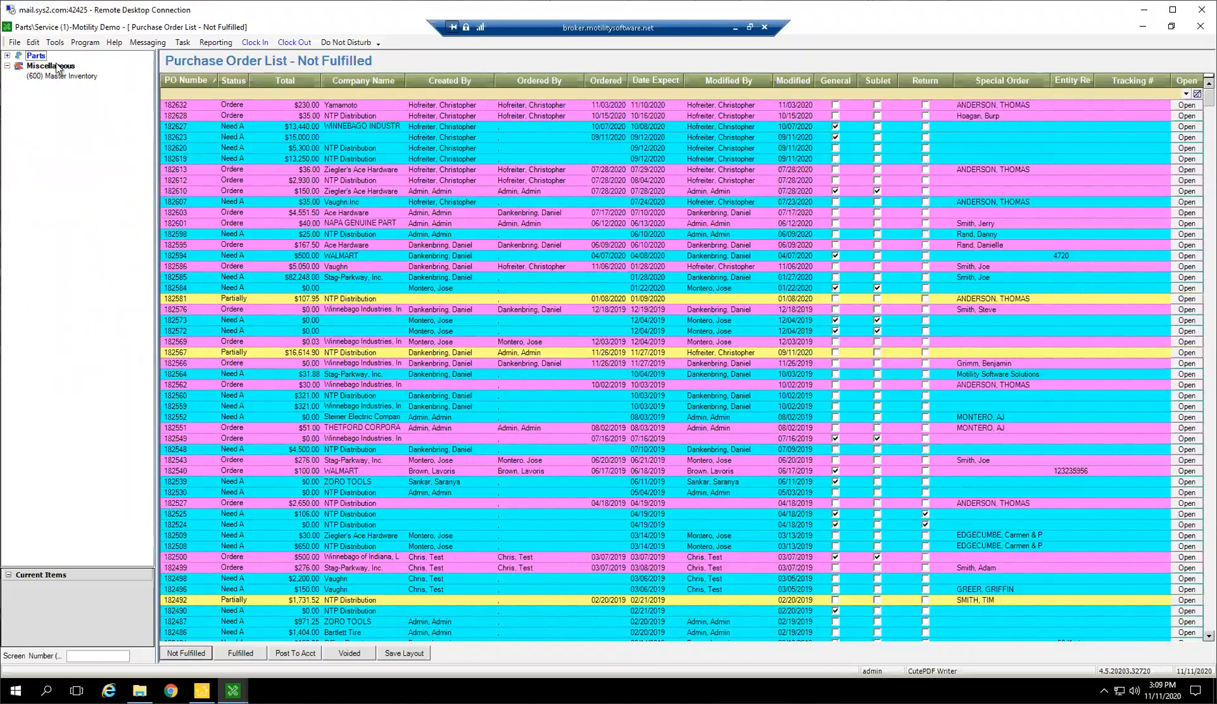
left_click(8, 56)
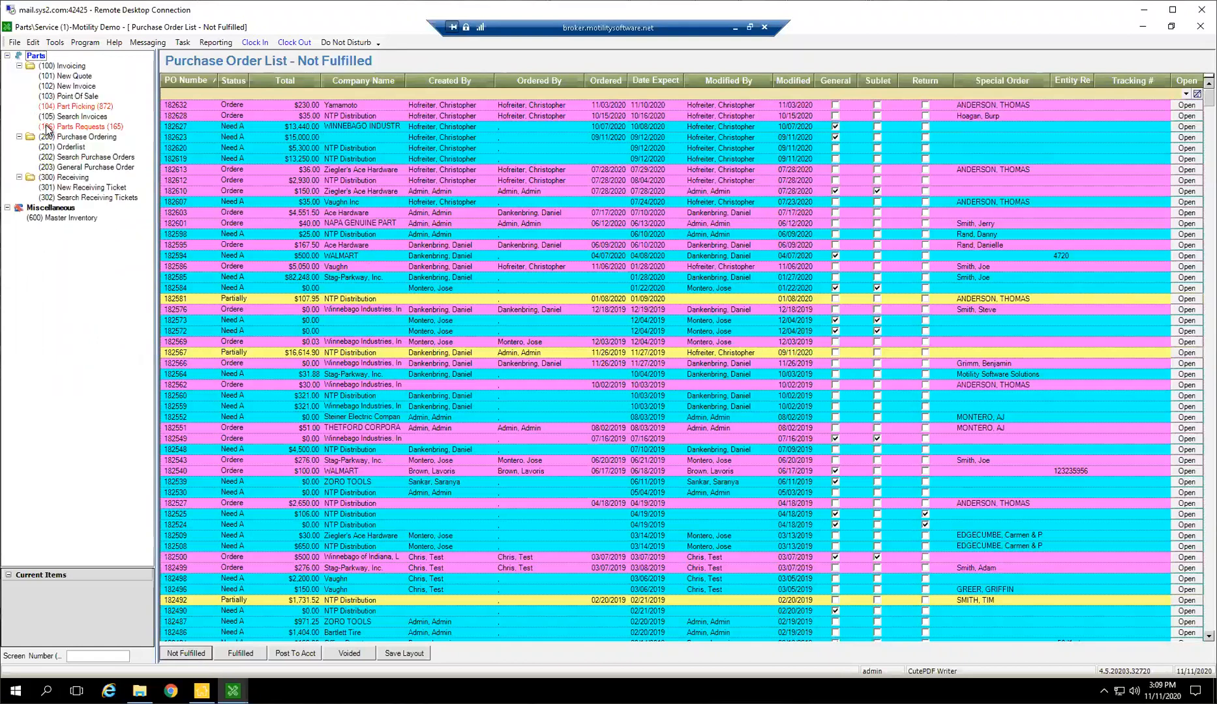
Restore the hidden Service, Cashier and Miscellaneous entries in the Parts and Service tree and make (404) Dispatching the default section
left_click(56, 43)
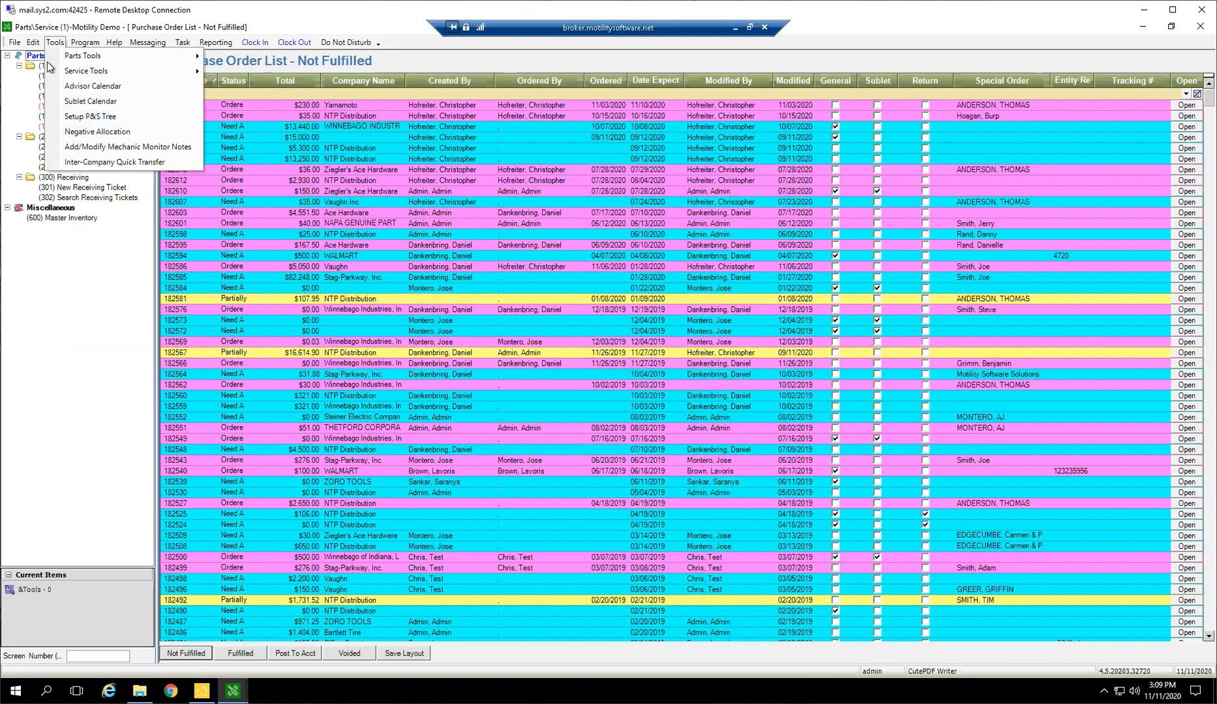
left_click(84, 118)
left_click(519, 347)
left_click(519, 419)
left_click(530, 500)
left_click(530, 509)
left_click(530, 520)
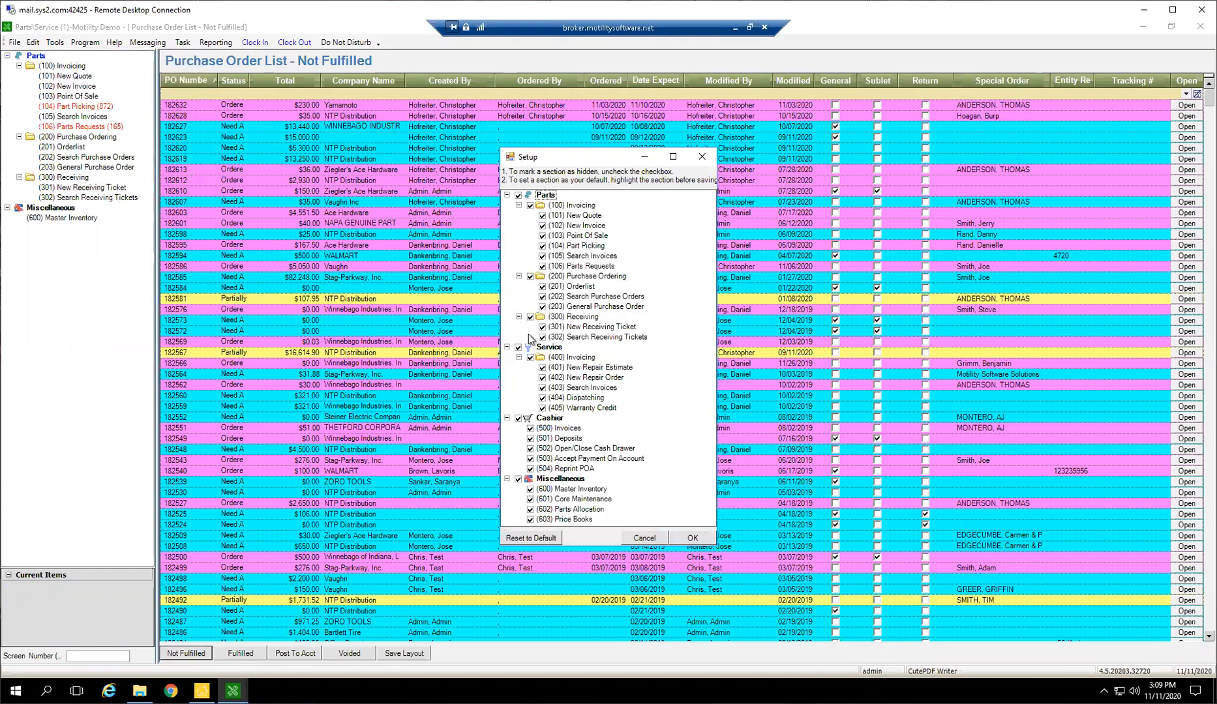
left_click(576, 399)
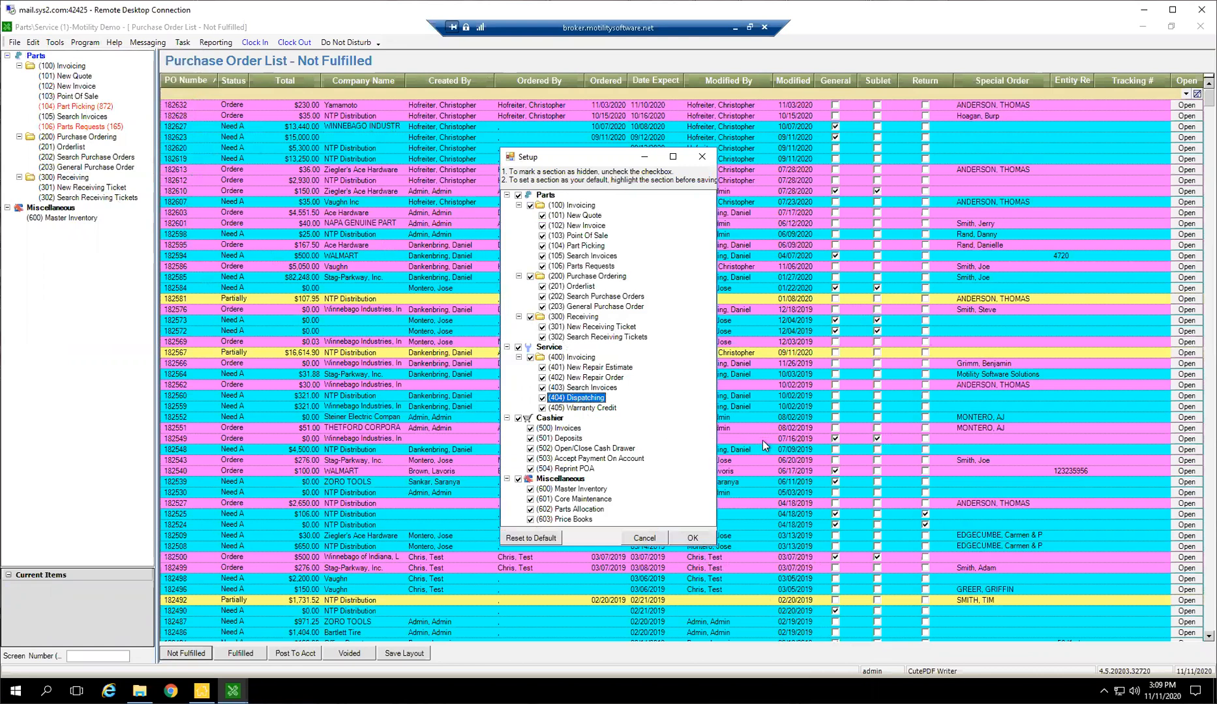
left_click(685, 538)
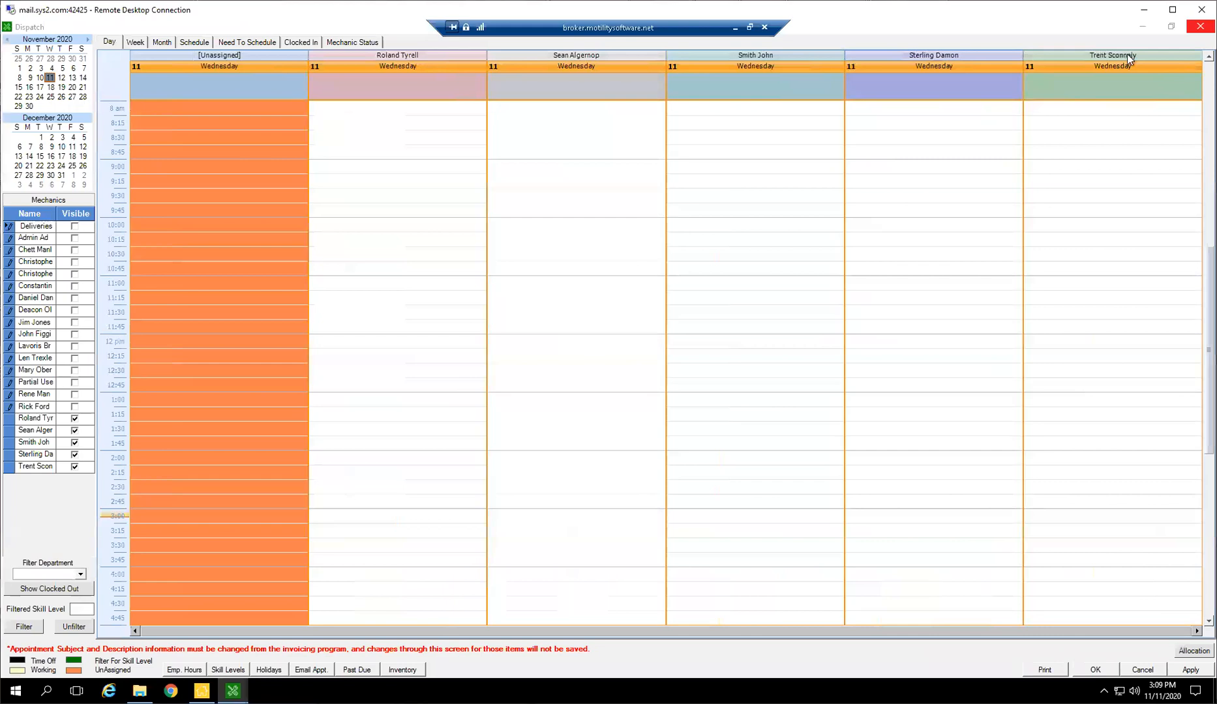
Close the dispatch schedule and reopen Parts/Service for A-Motility Demo from the Infinity Main Menu
left_click(1189, 30)
left_click(201, 691)
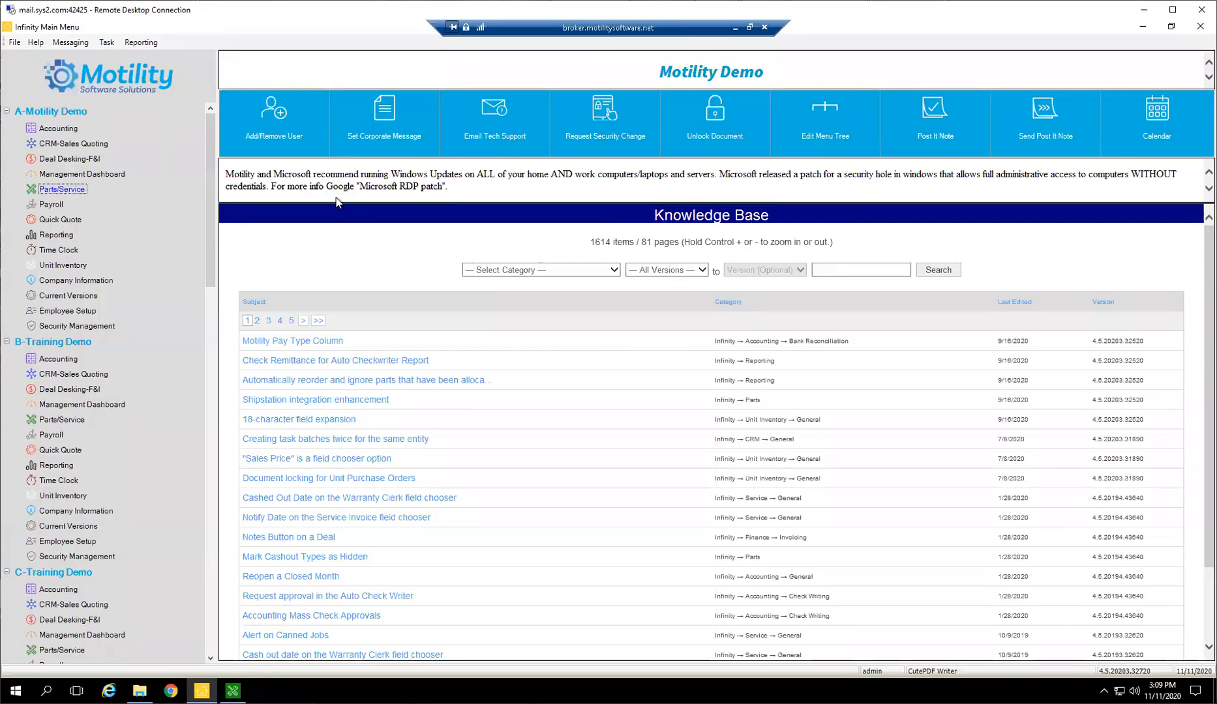
left_click(58, 188)
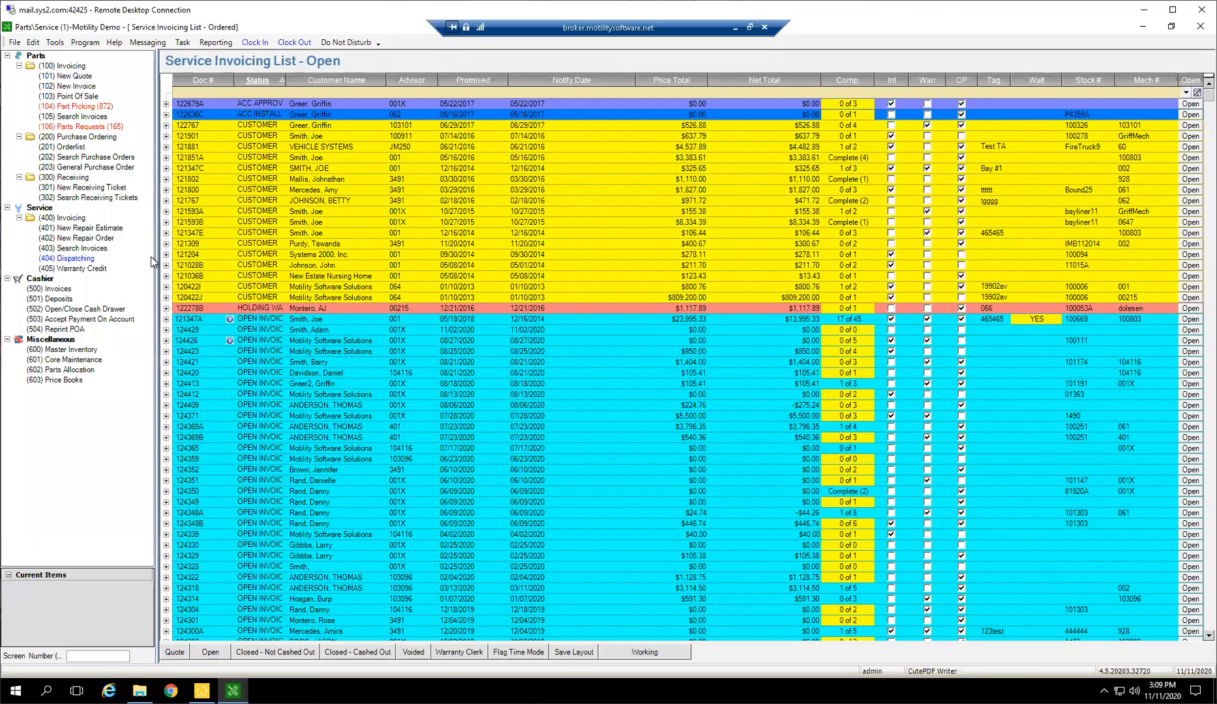
Set (400) Invoicing under Service as the default section of the Parts and Service tree and open its invoicing list
left_click(55, 42)
left_click(90, 116)
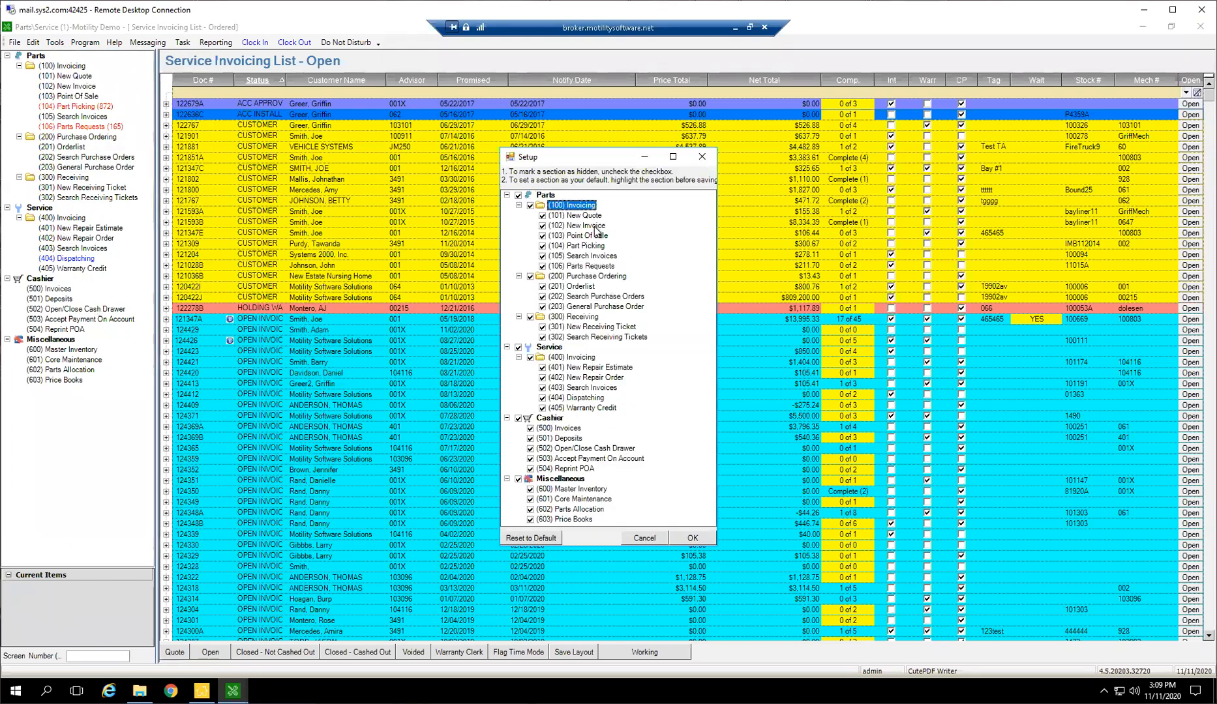
left_click(590, 276)
left_click(581, 318)
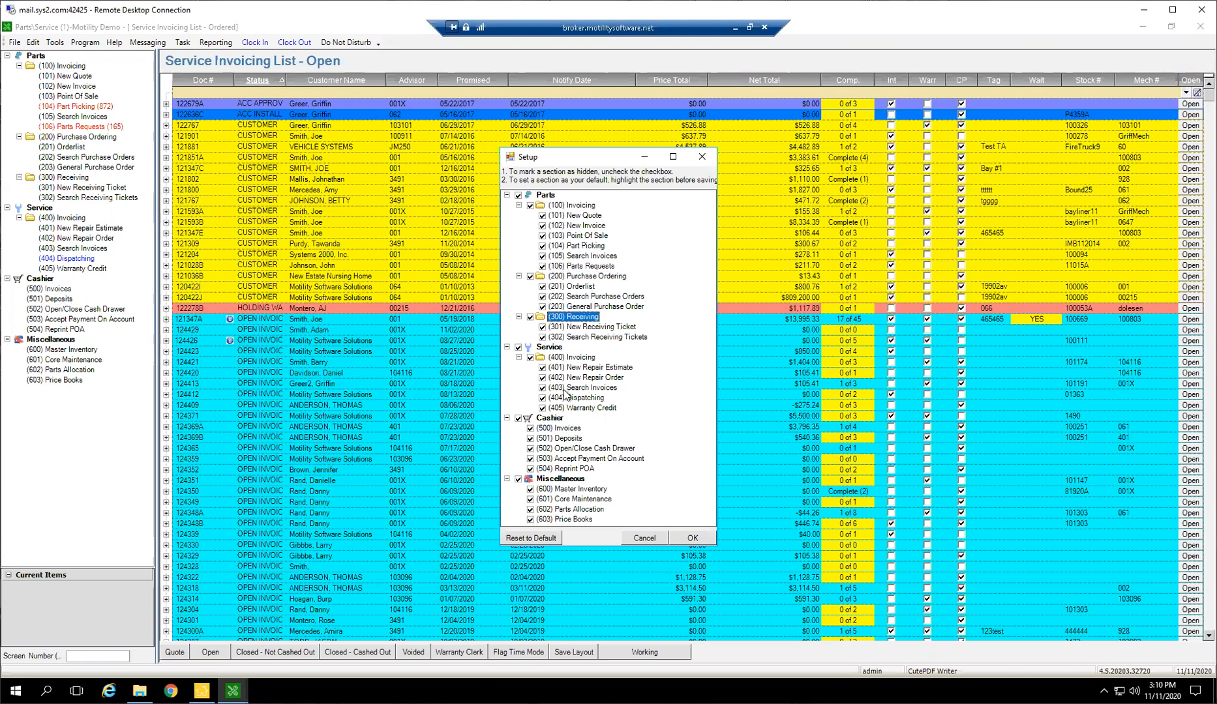
left_click(571, 358)
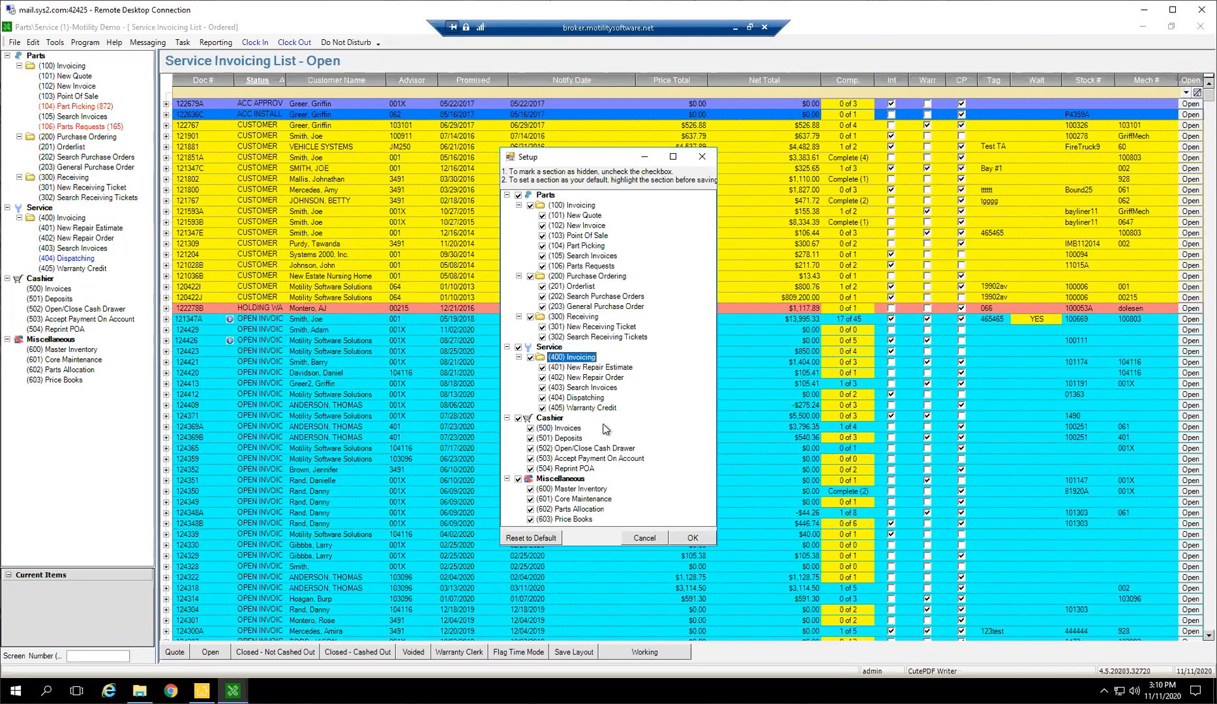
left_click(689, 539)
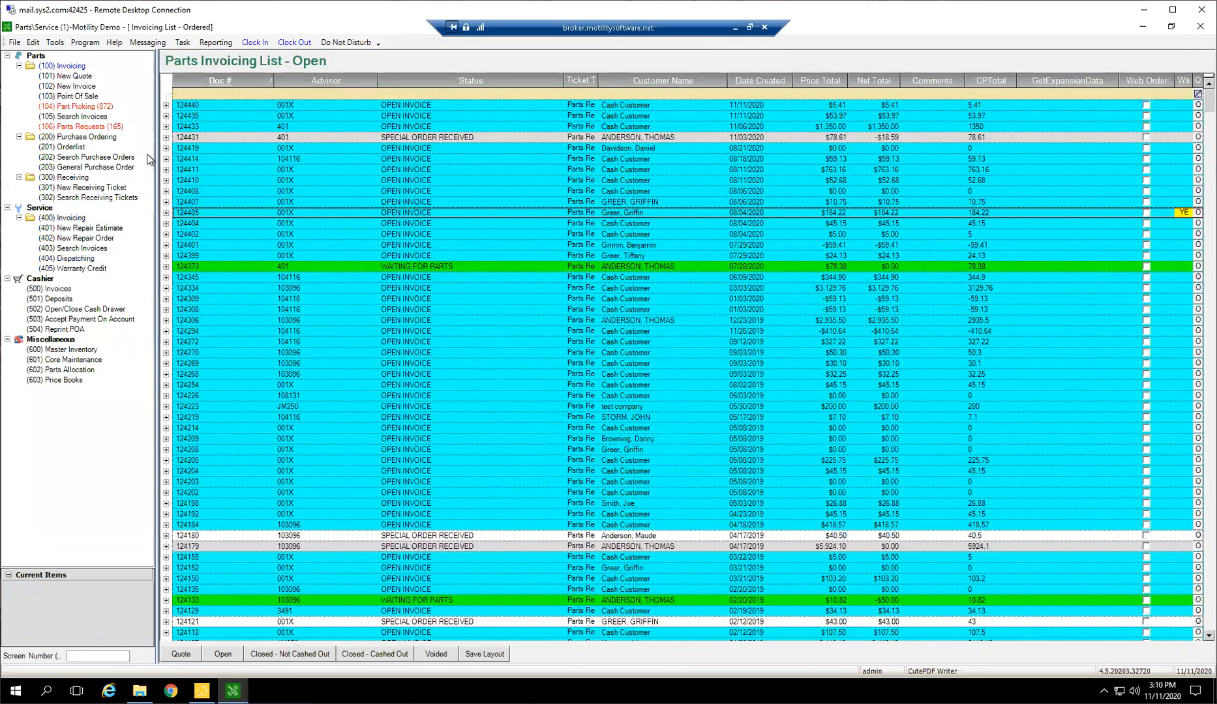
left_click(64, 219)
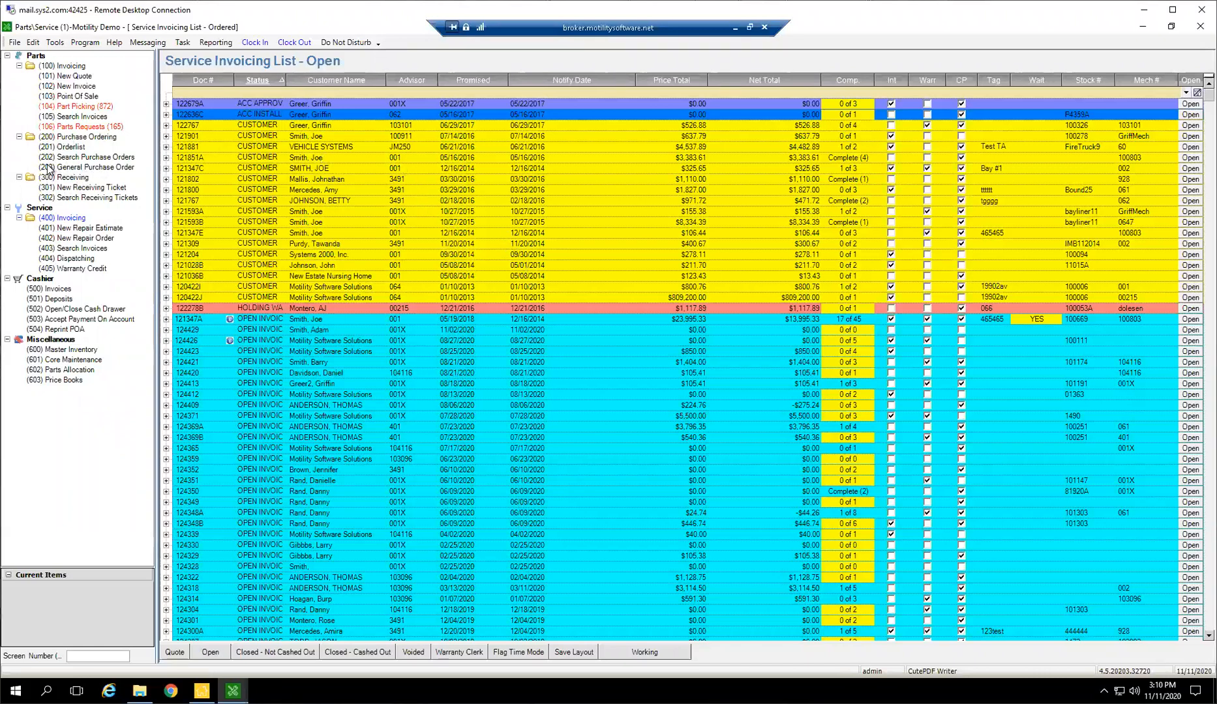
Hide (203) General Purchase Order from the Parts and Service tree
left_click(55, 43)
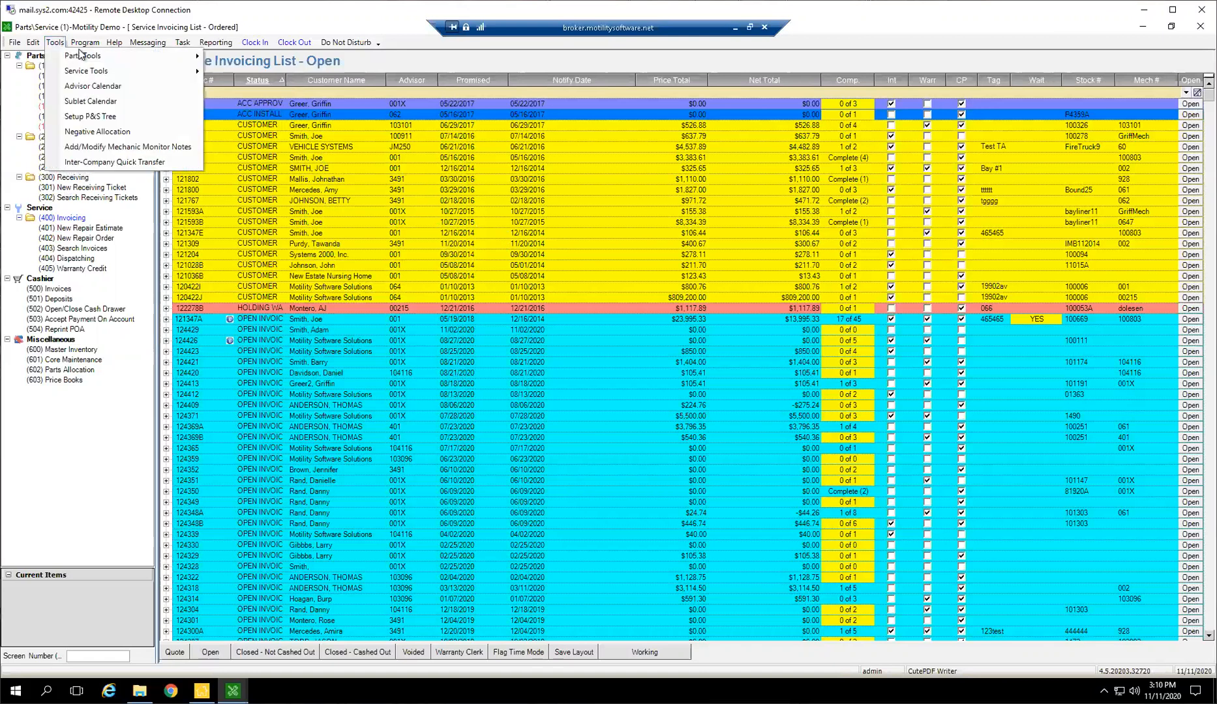
left_click(90, 116)
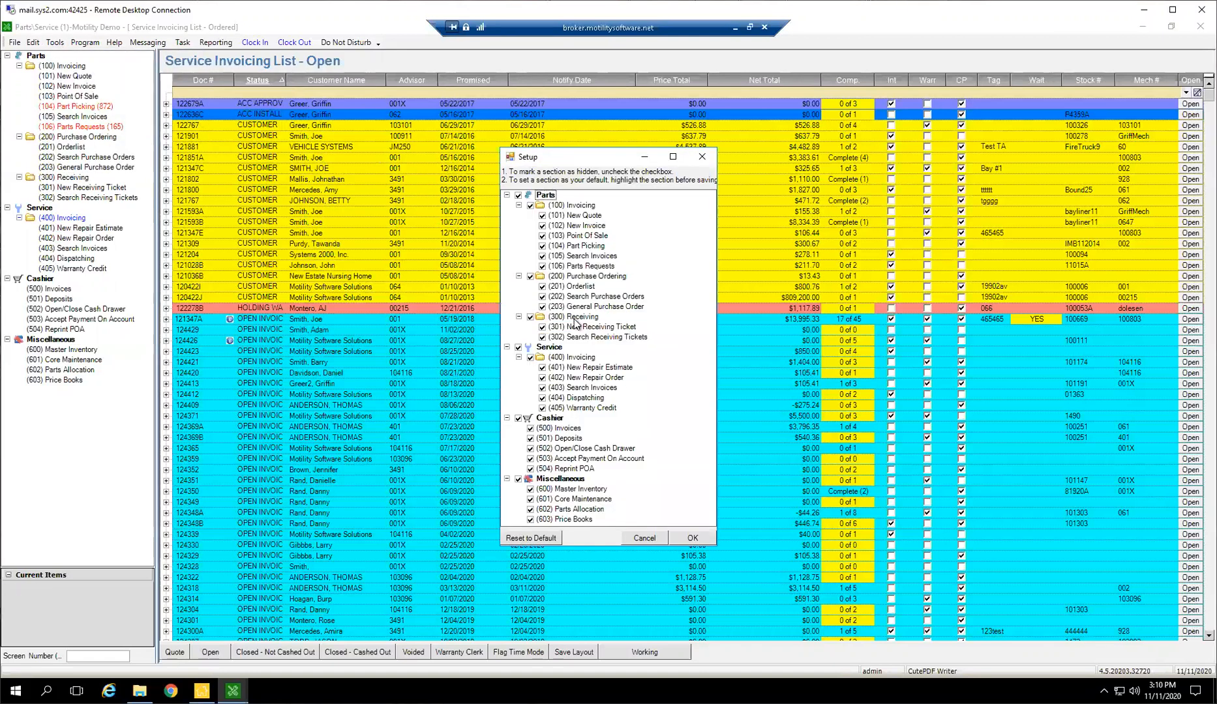
left_click(542, 306)
left_click(693, 539)
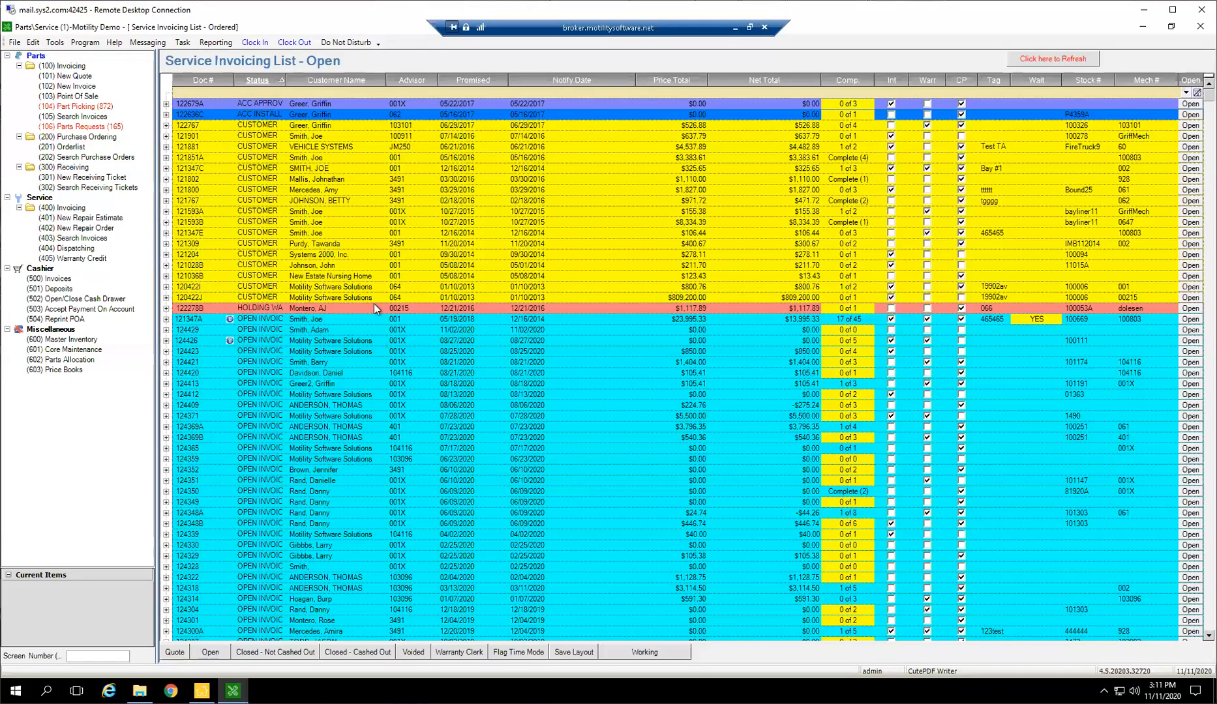
View the purchase order list, its search form without running a search, and the open receiving list
left_click(69, 137)
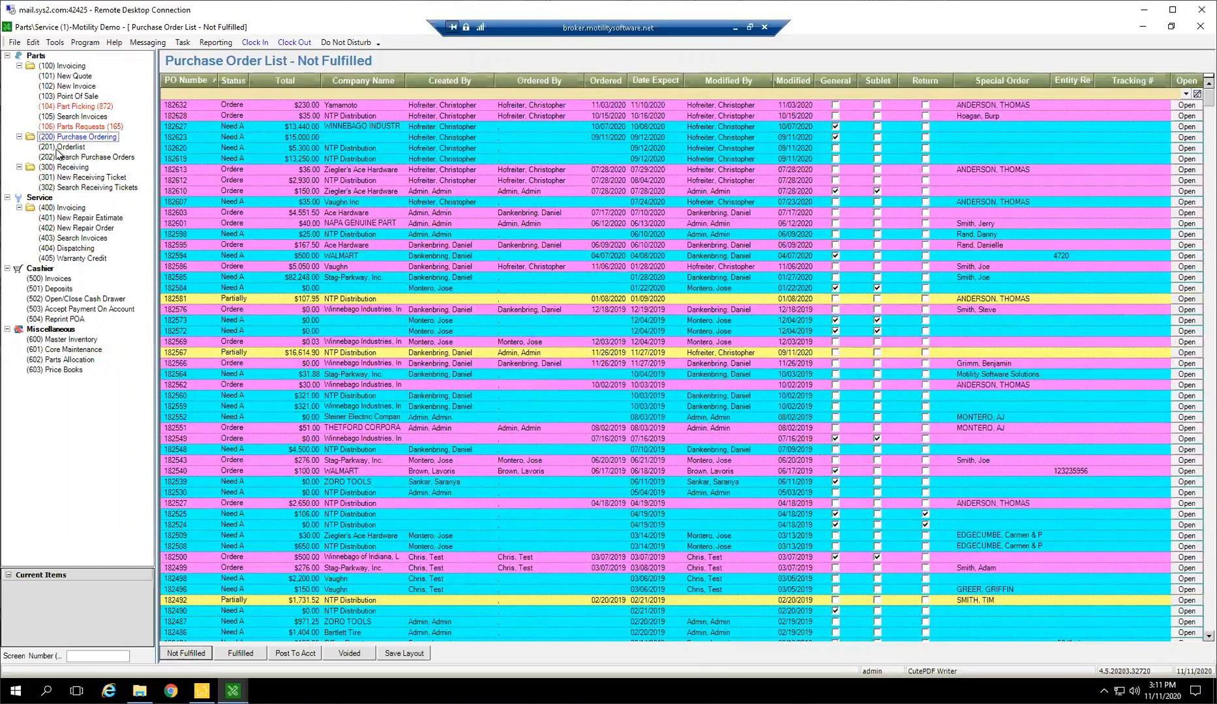
left_click(96, 159)
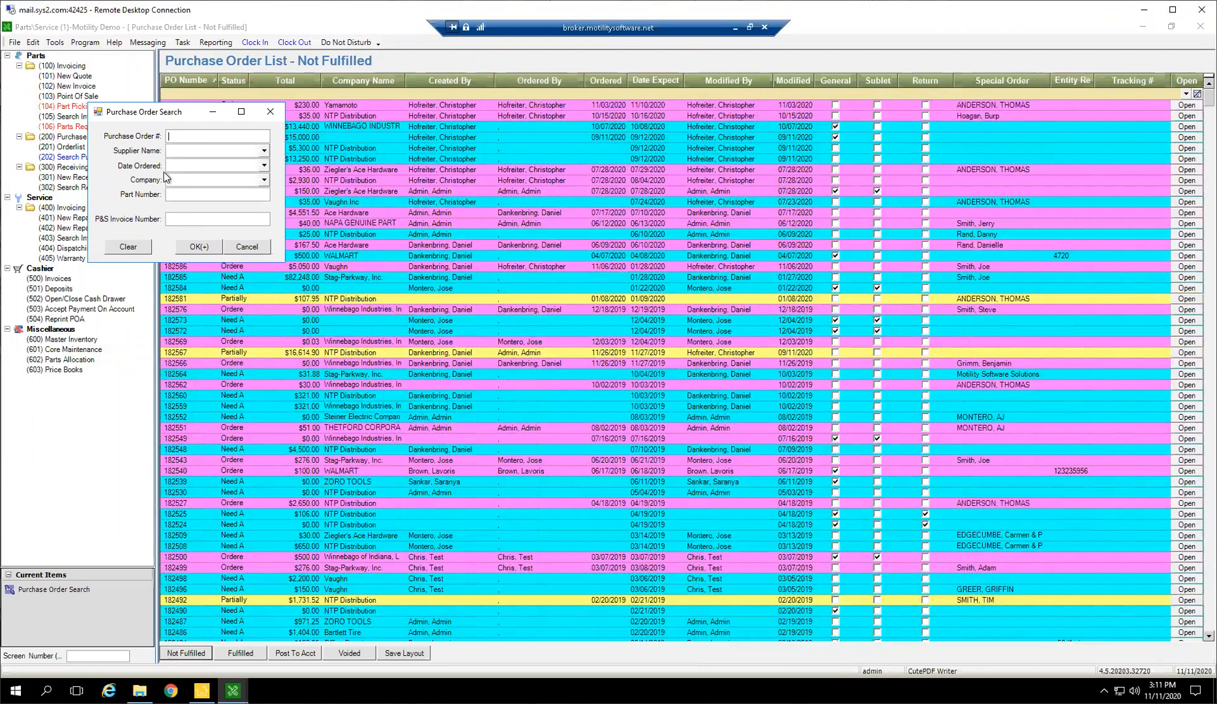
left_click(258, 248)
left_click(76, 168)
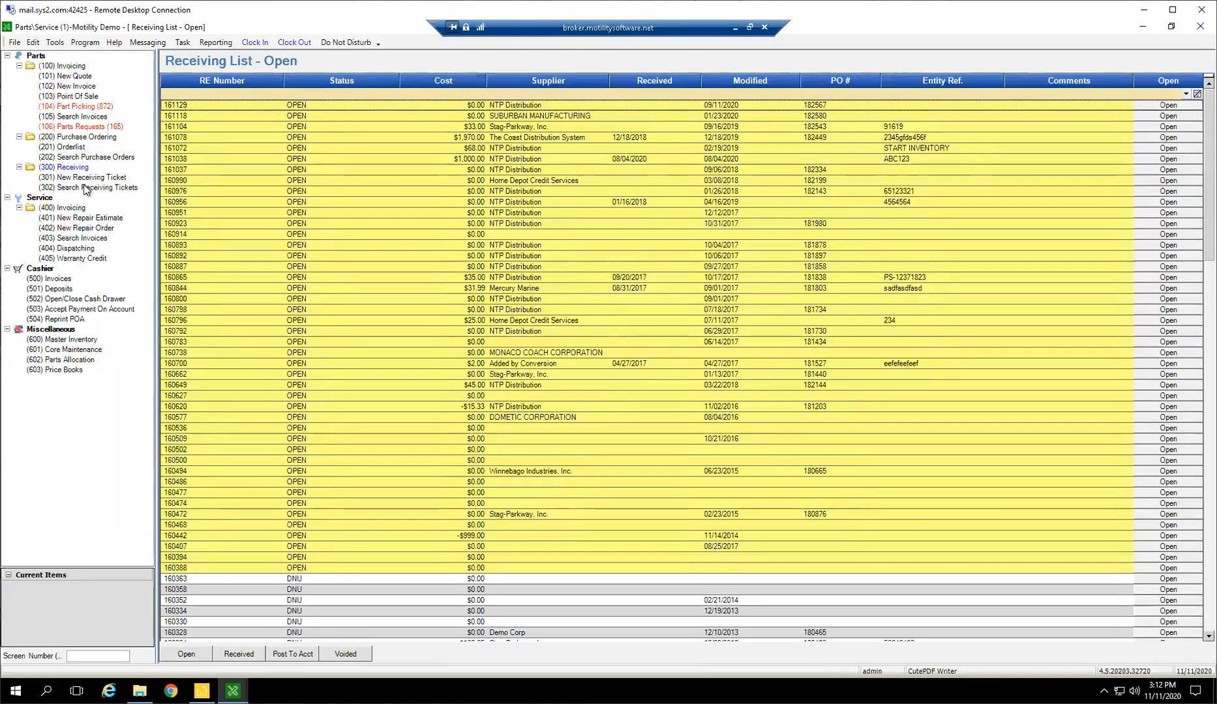
Delete the part 032190 line from the Parts Ordering List
left_click(79, 148)
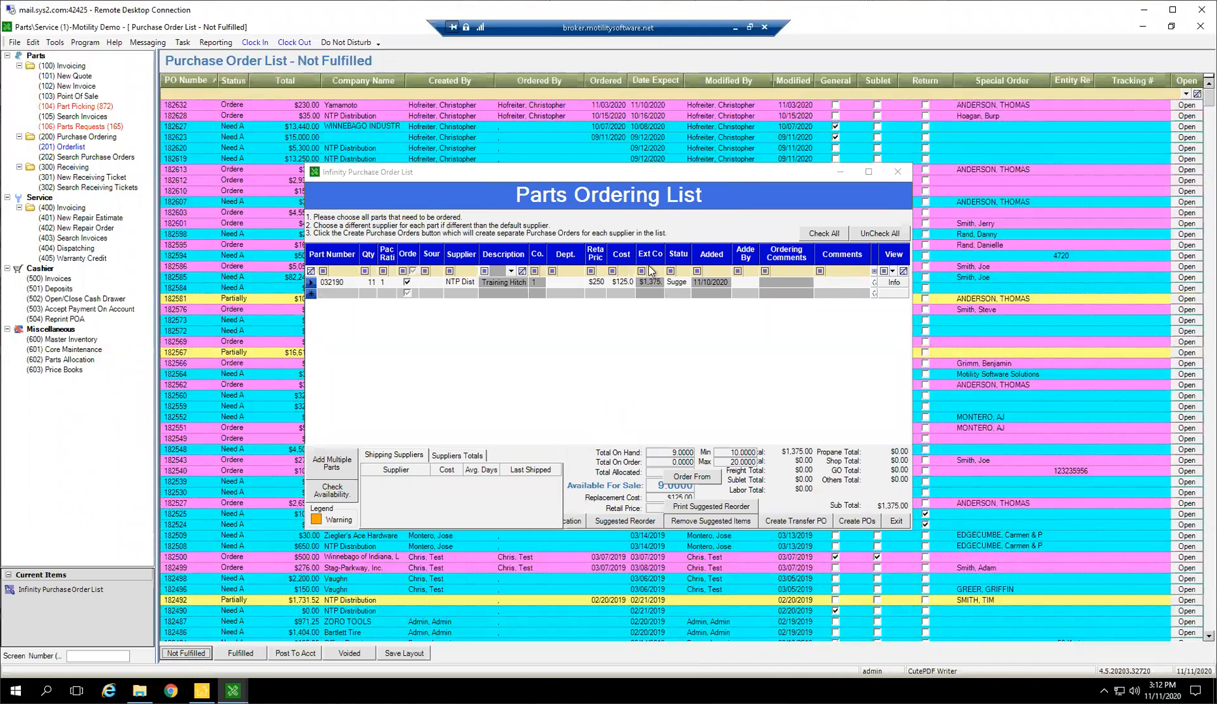
left_click(314, 283)
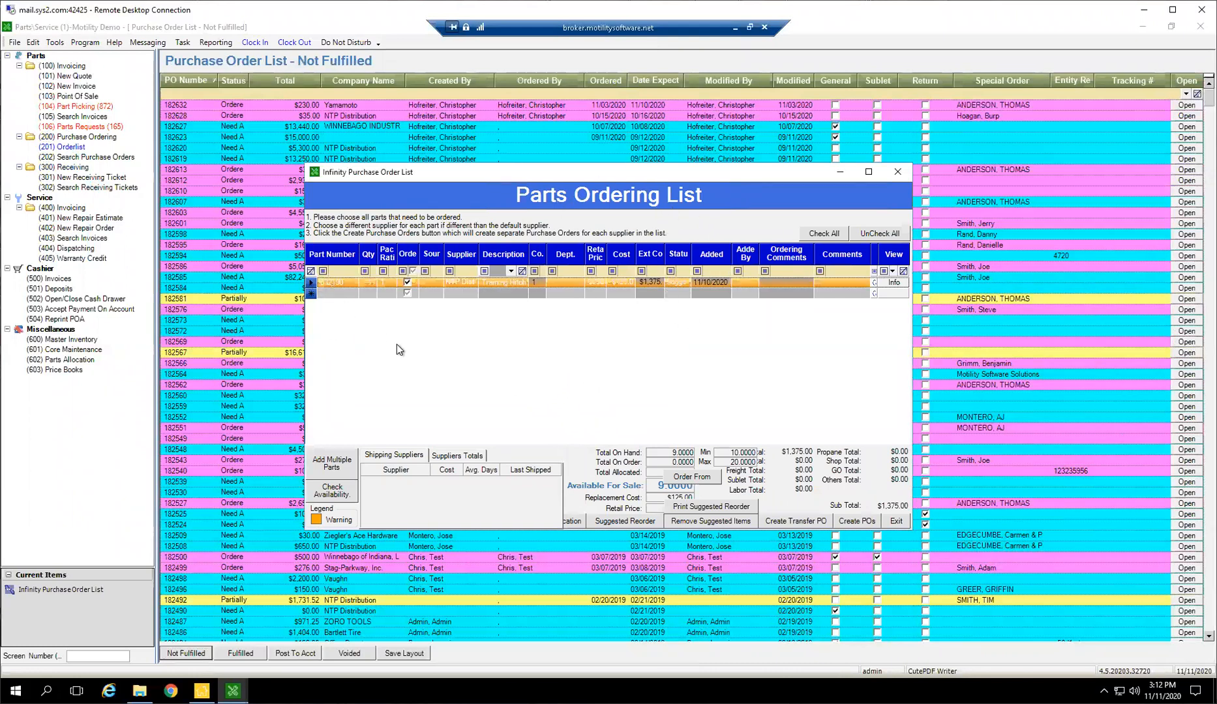
key("Delete")
key("Return")
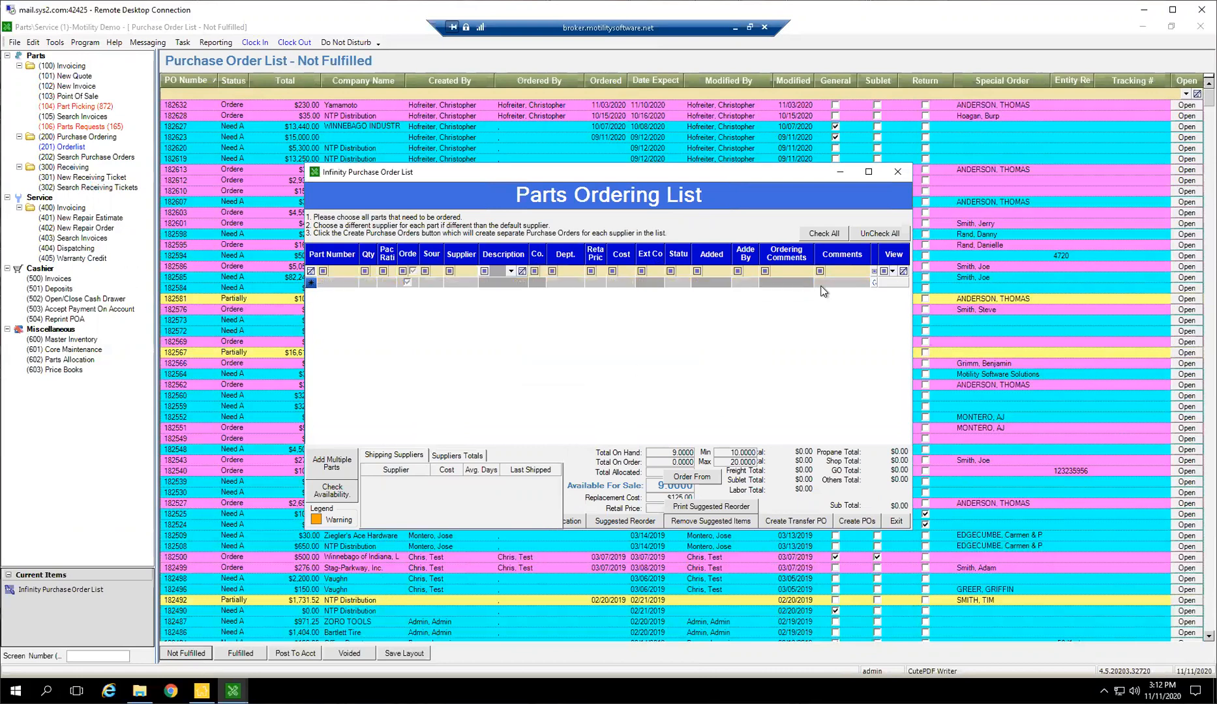
Maximize the Parts Ordering List and add part 123 from NTP Distribution with a quantity of 5
left_click(870, 171)
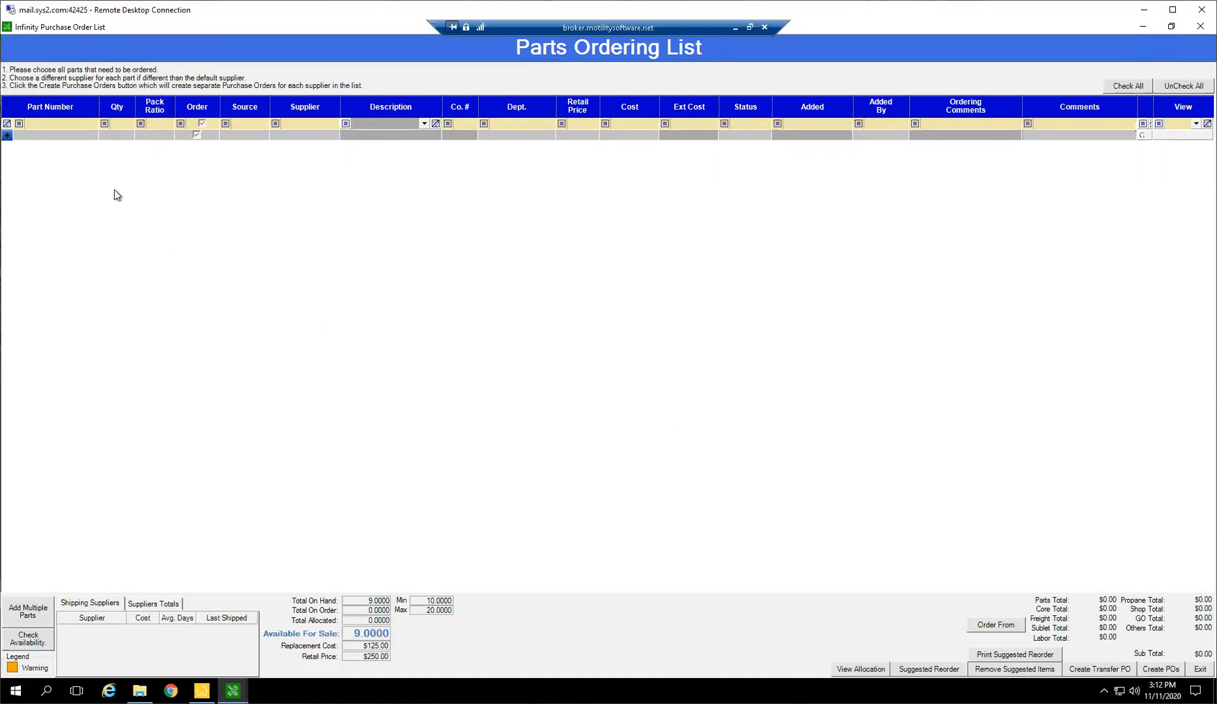
left_click(48, 135)
type("123")
key("Tab")
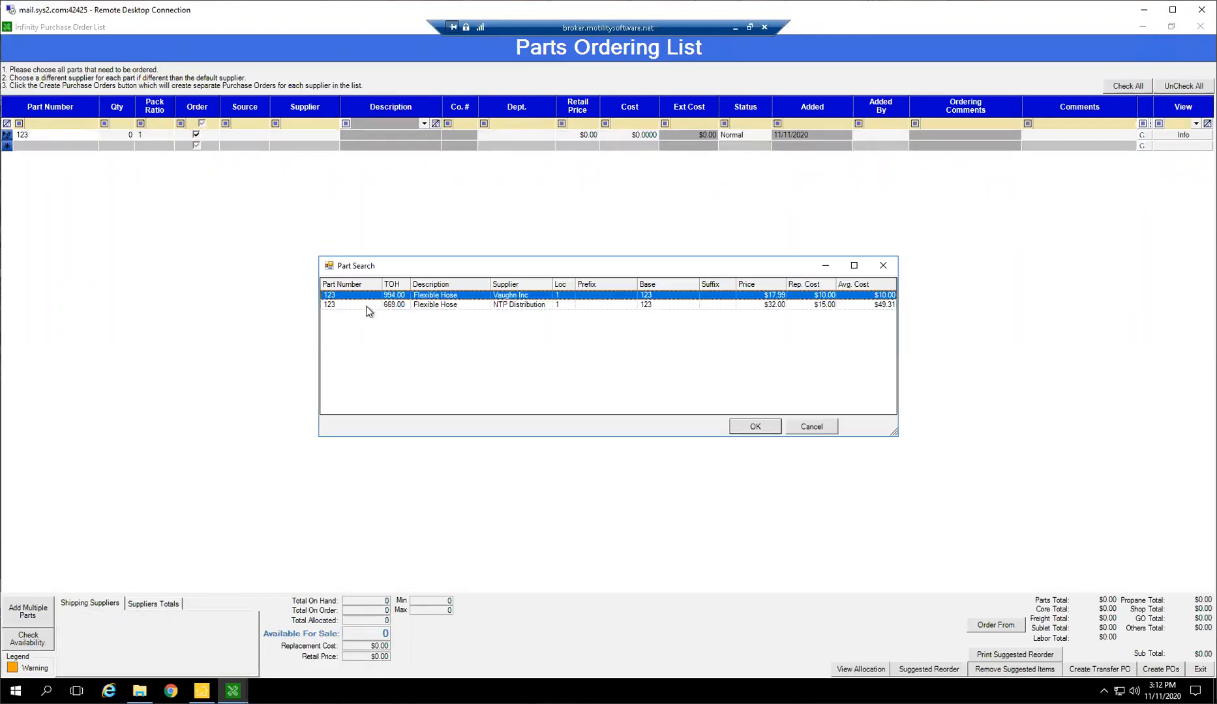
double_click(506, 304)
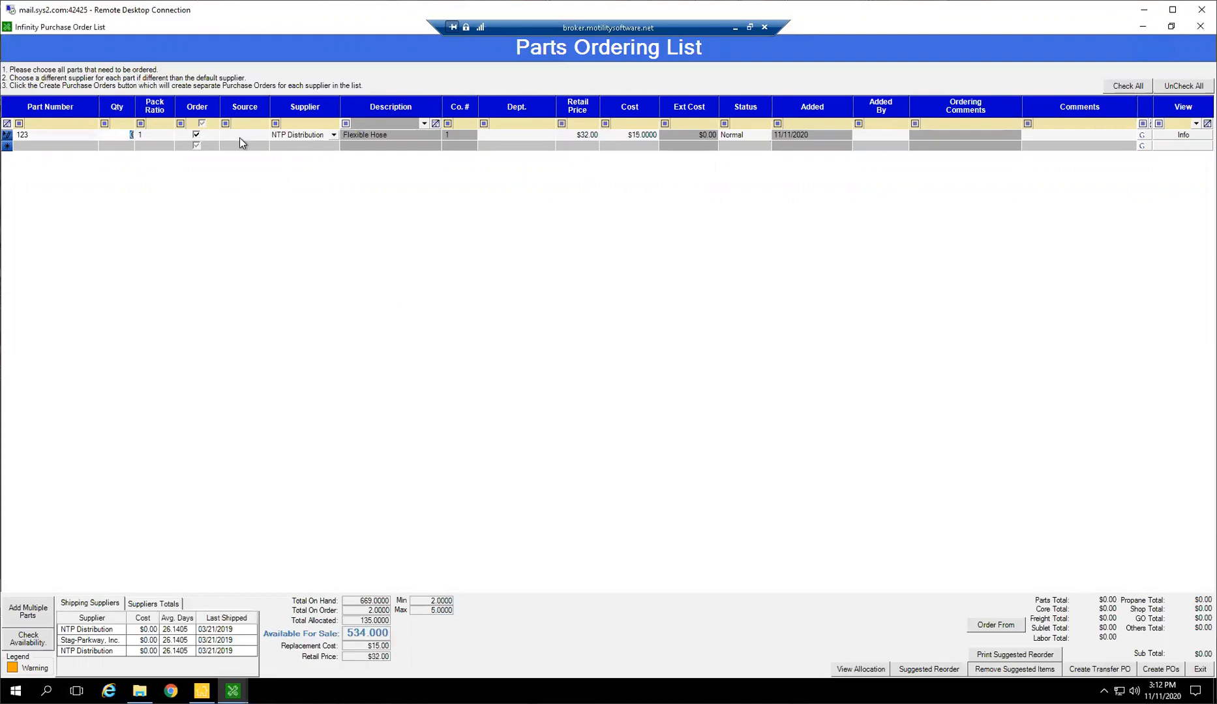
key("Tab")
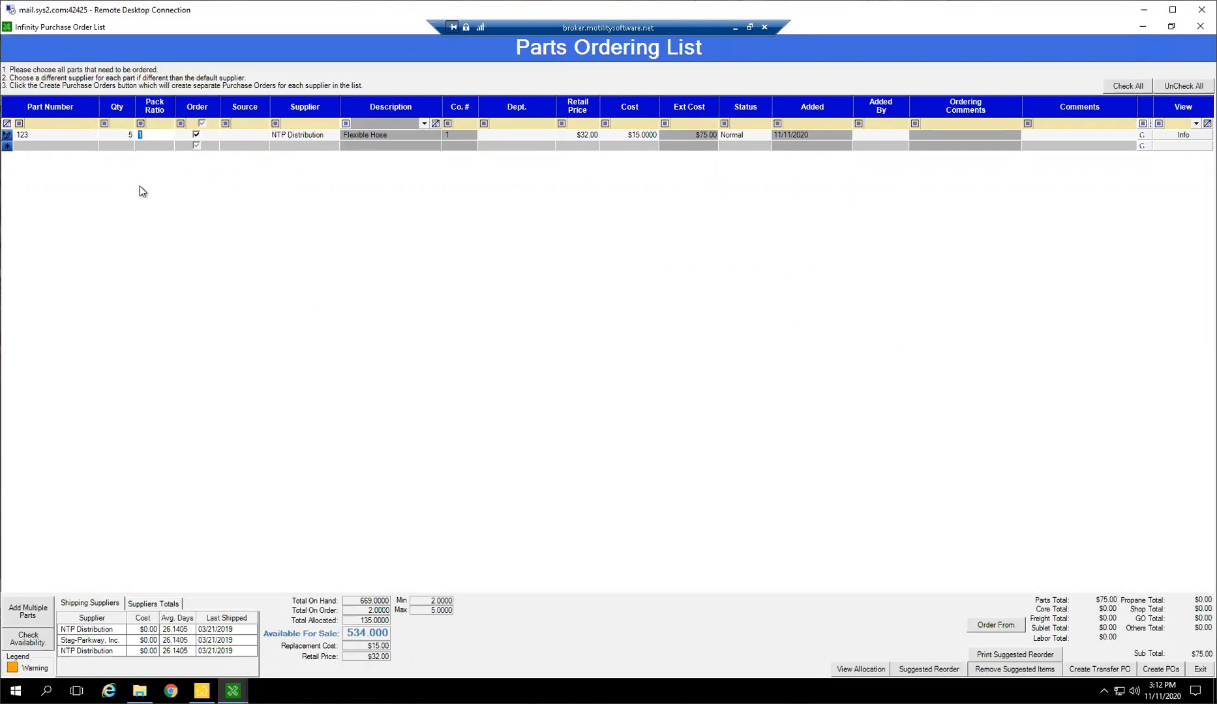
left_click(151, 127)
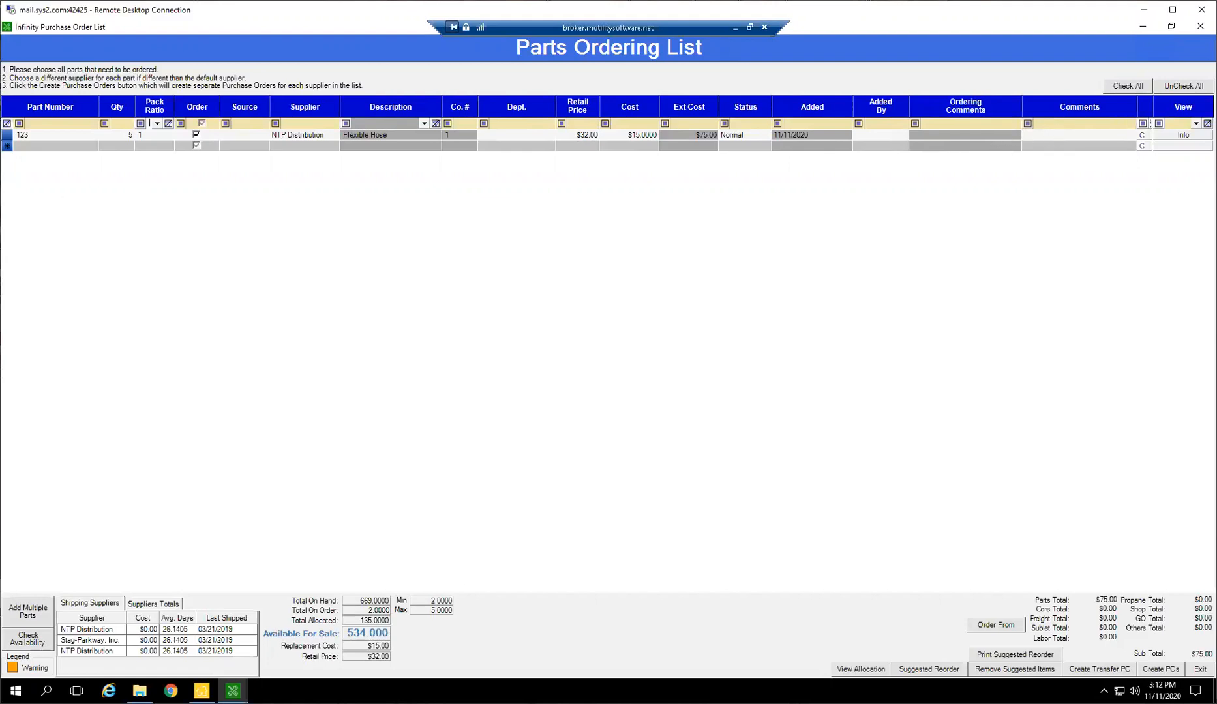
Add part 555, the air filter supplied by Ziegler's Ace Hardware, as a second line on the Parts Ordering List
left_click(46, 145)
type("555")
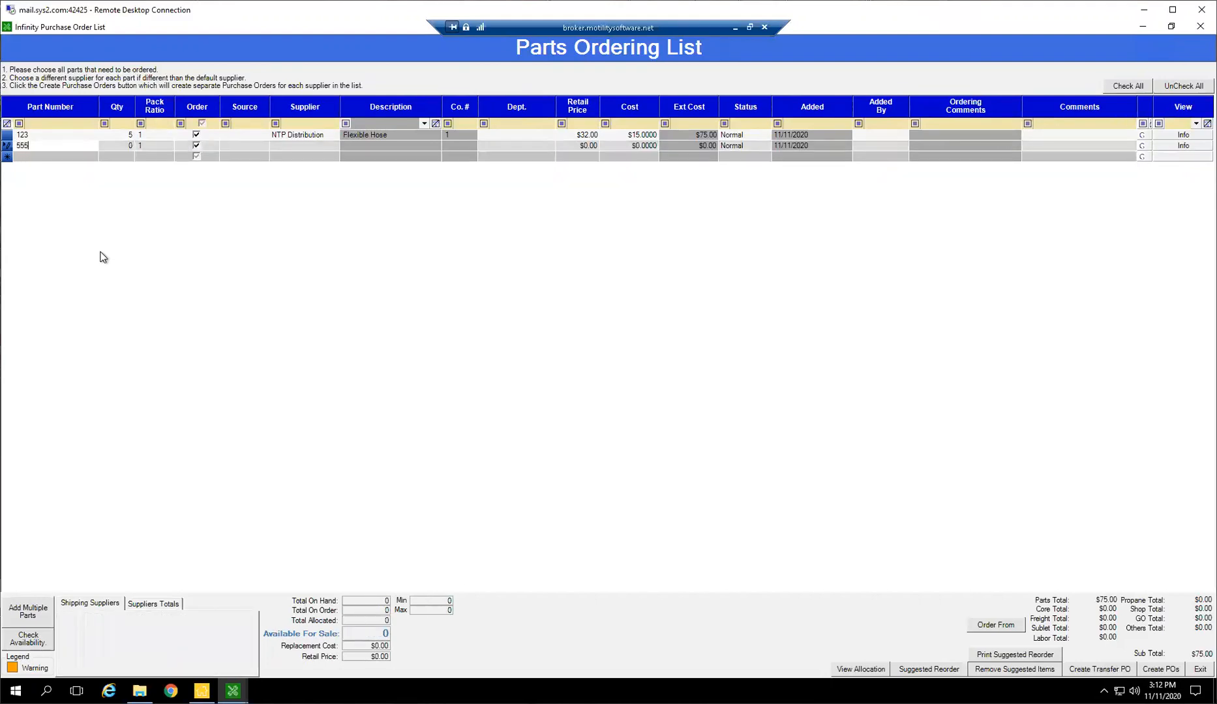
key("Return")
left_click(769, 427)
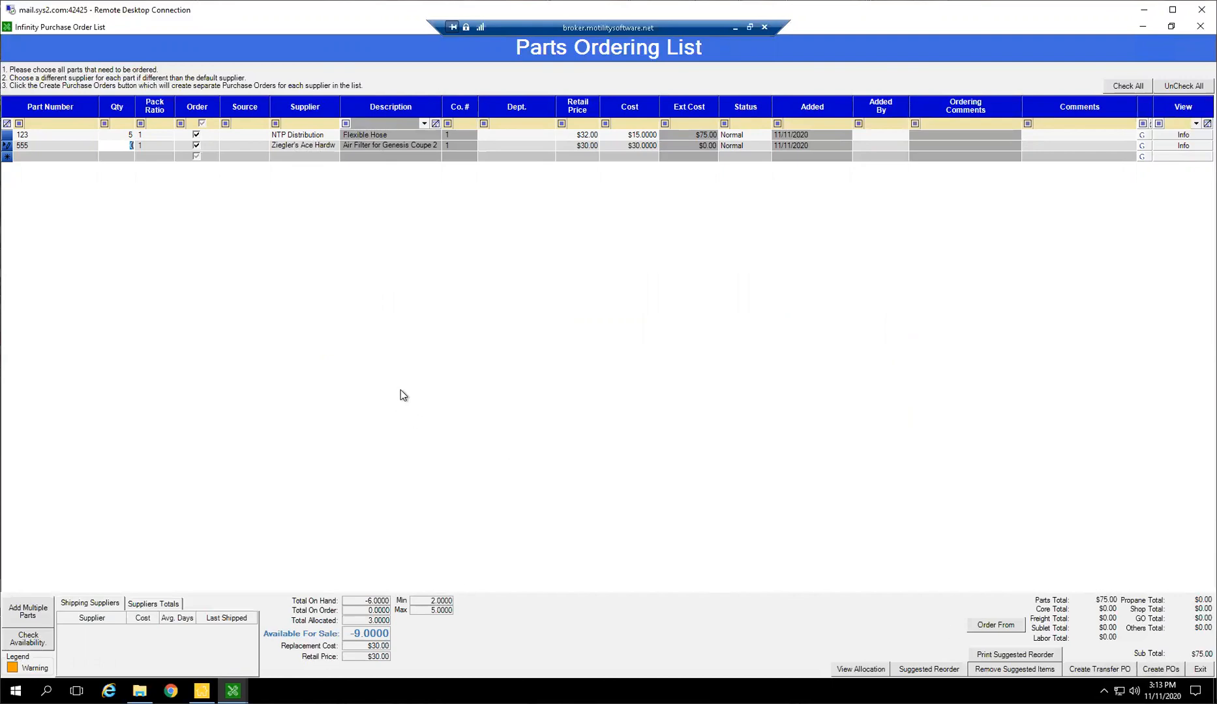
Delete the part 123 and part 555 lines from the Parts Ordering List
left_click_drag(8, 136, 7, 150)
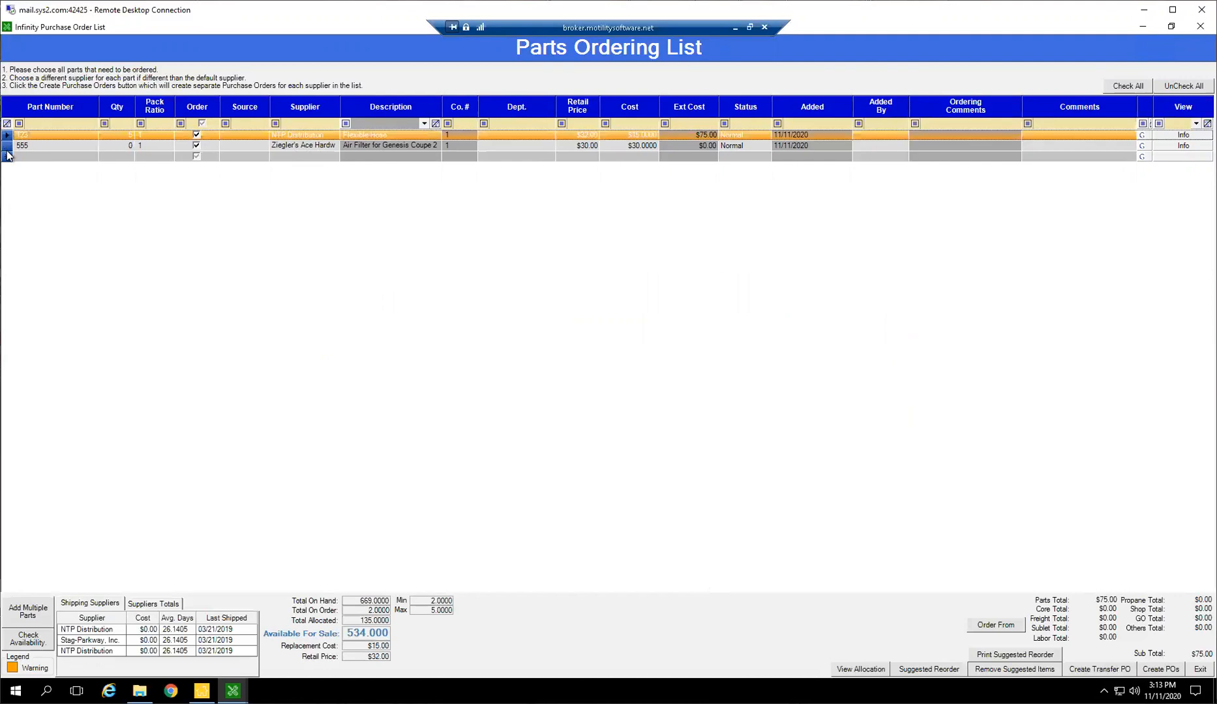
key("Delete")
key("Return")
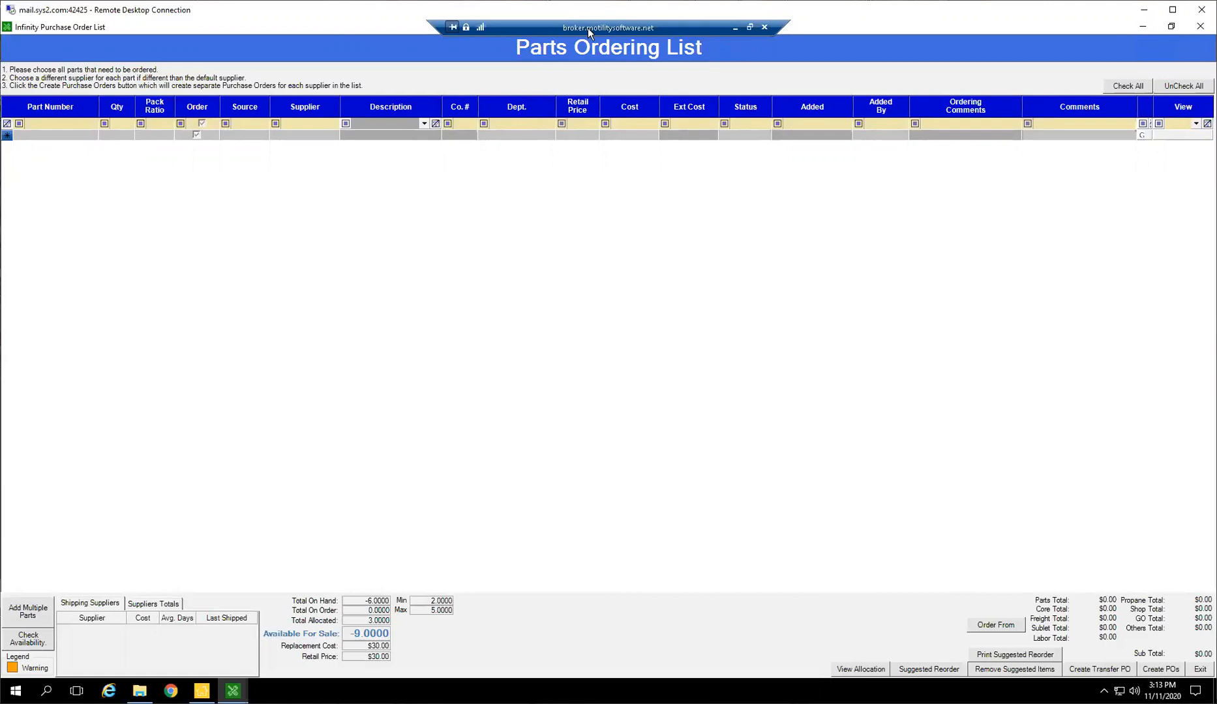
Open (600) Master Inventory and look up part number 123
left_click(74, 134)
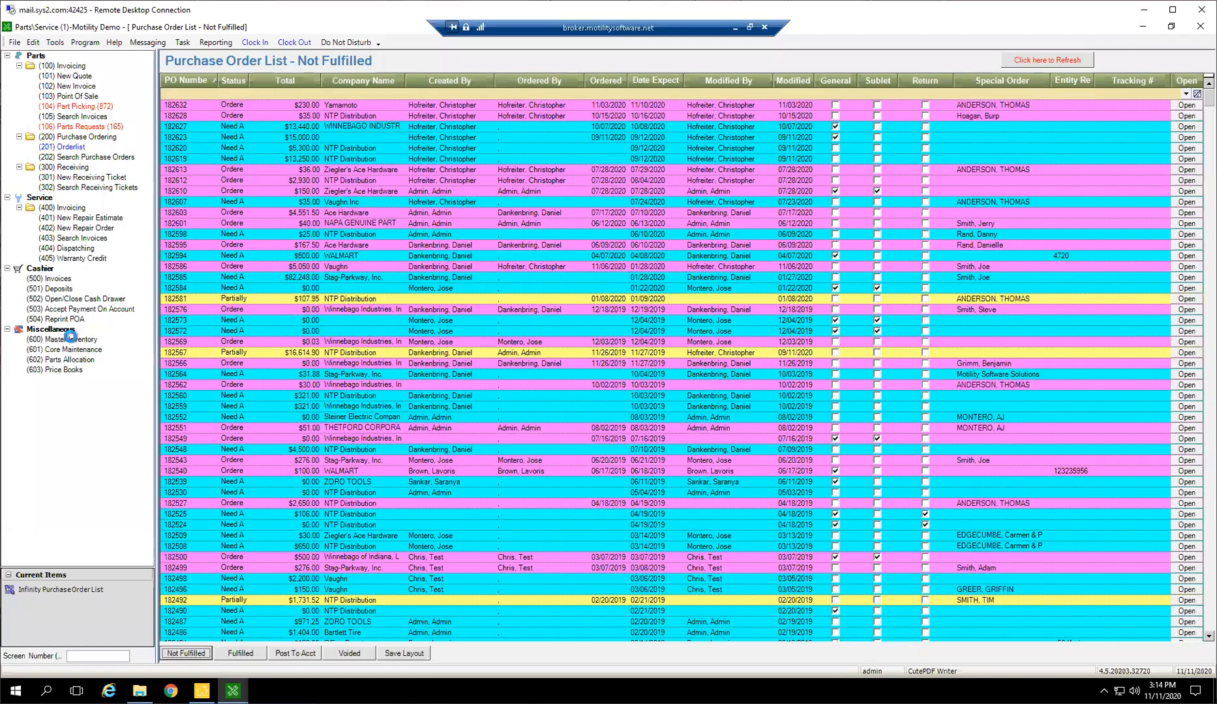
left_click(68, 339)
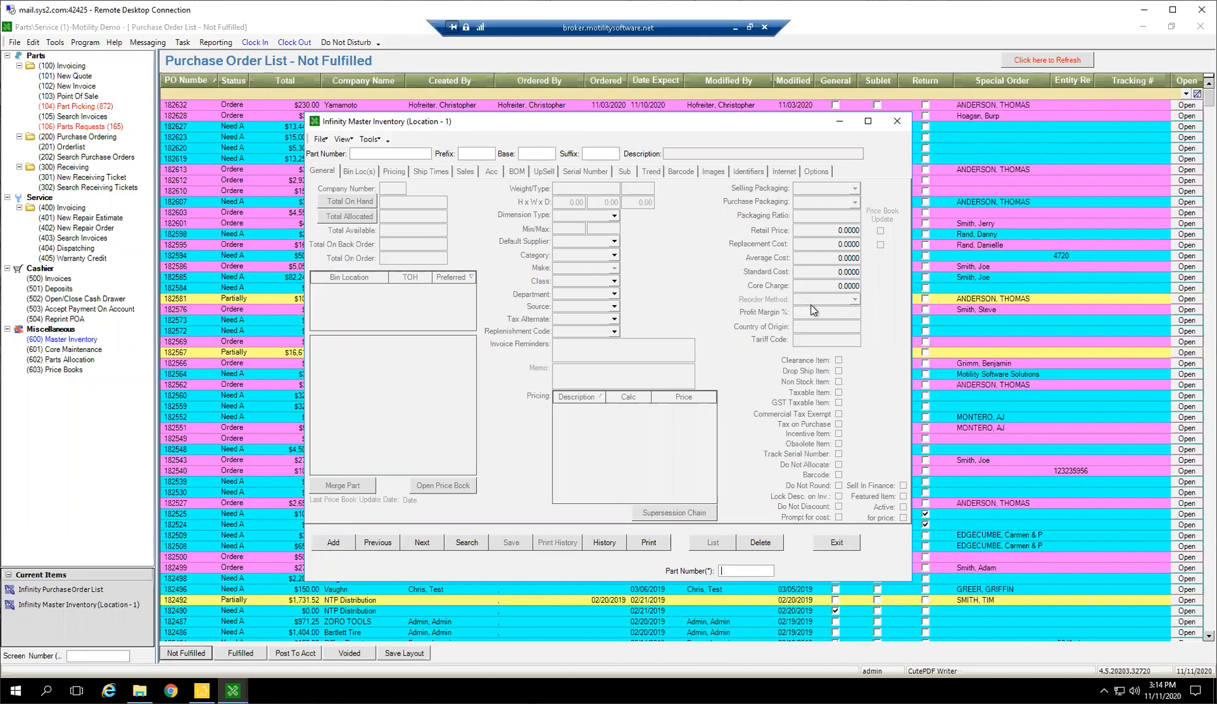
key("Return")
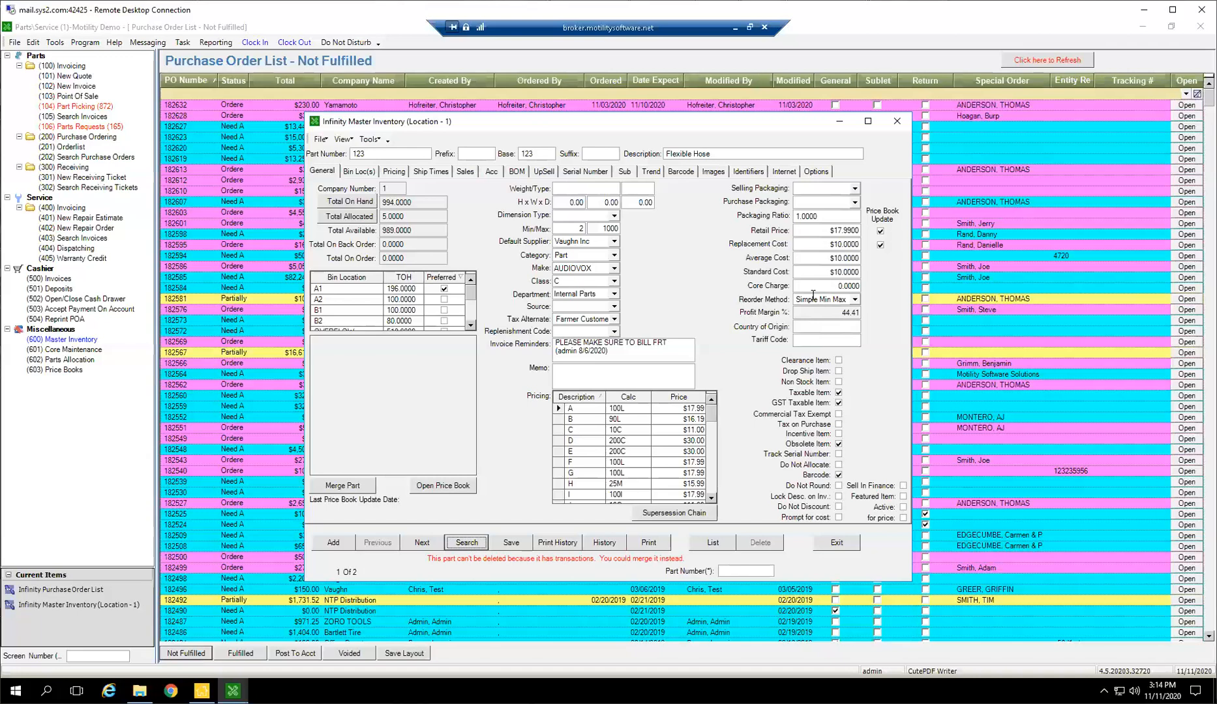
Set the reorder method of part 123 to Suggested Reorder and save the part
left_click(572, 230)
key("Tab")
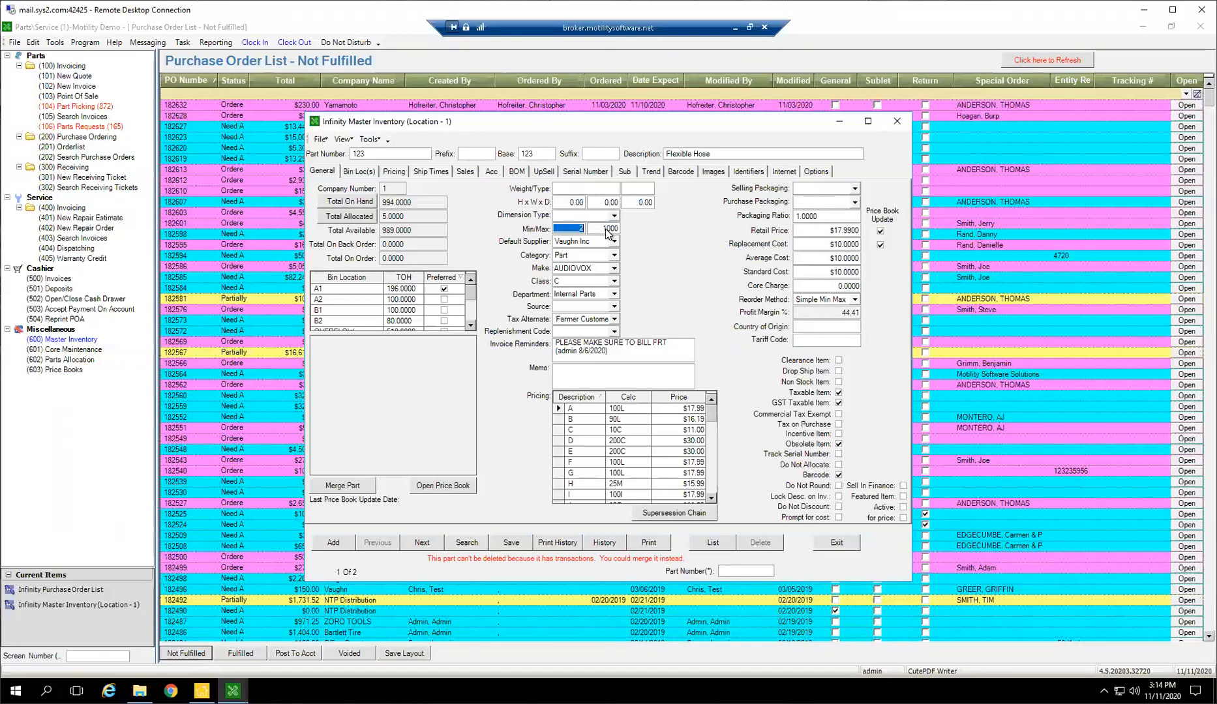
left_click_drag(416, 202, 365, 200)
left_click(566, 229)
left_click(855, 300)
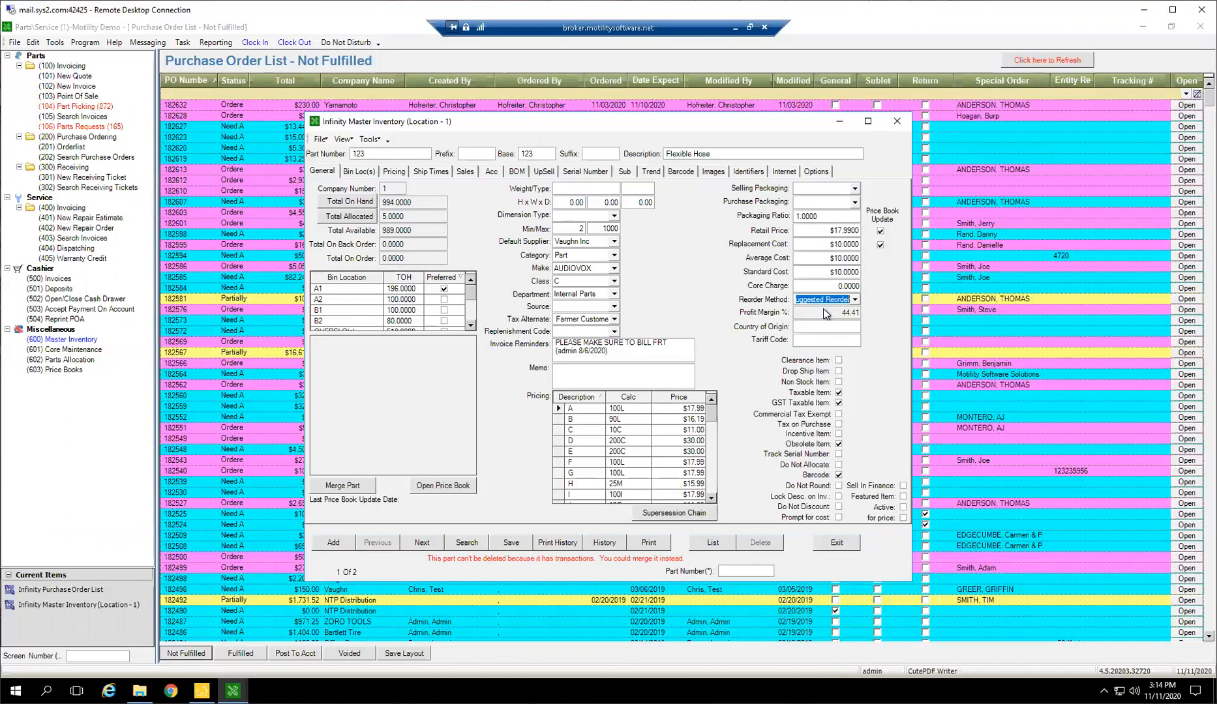
left_click(512, 542)
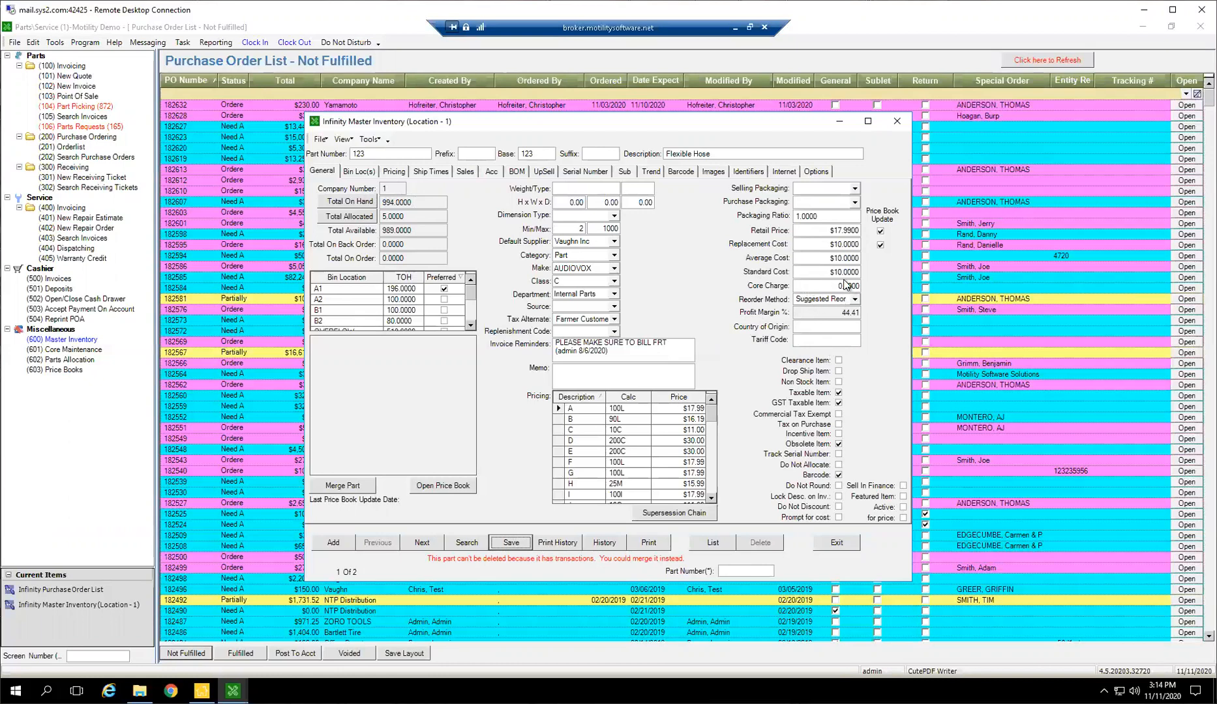
Compare part 123's monthly sales, orders and lost sales trend with its general stock and reorder details
left_click(652, 172)
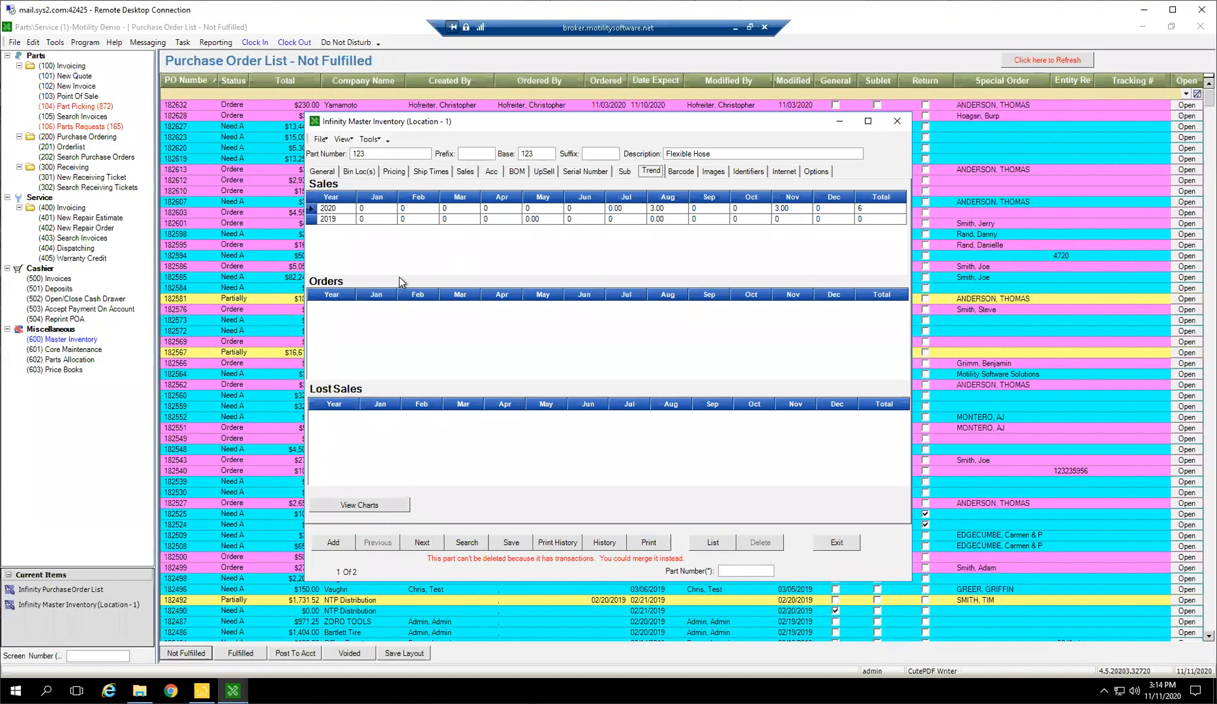
left_click(321, 171)
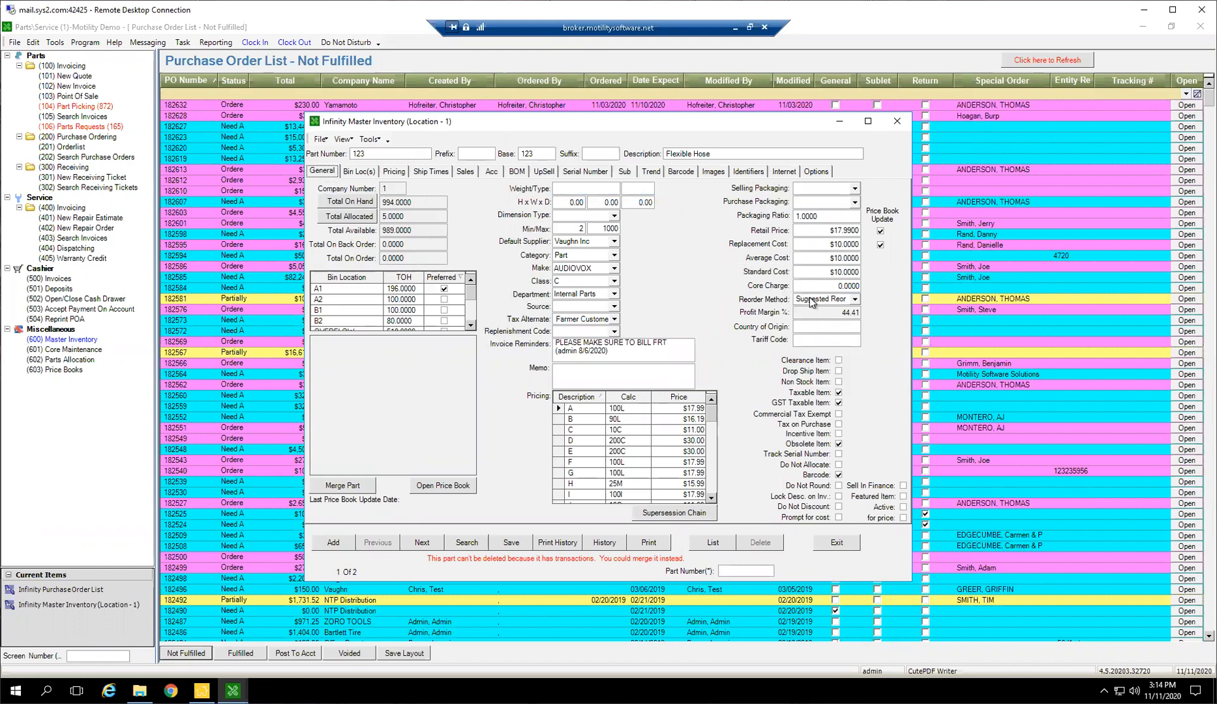
left_click_drag(407, 215, 369, 209)
left_click(655, 173)
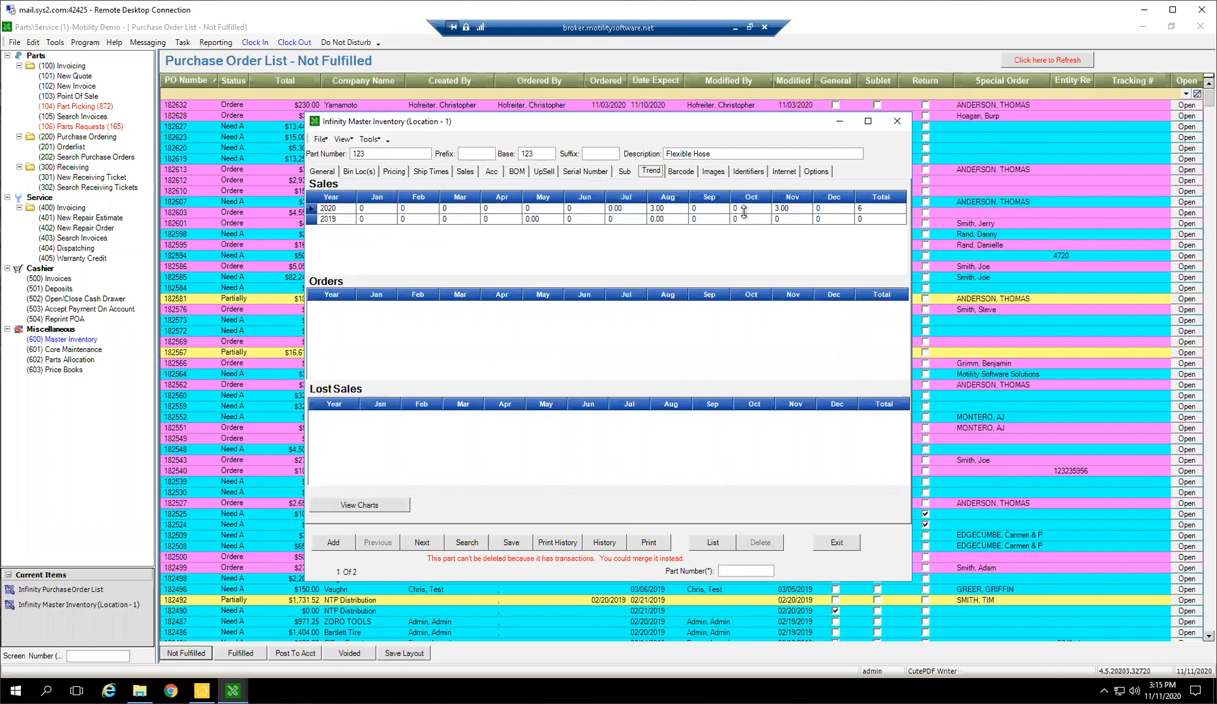
left_click(327, 171)
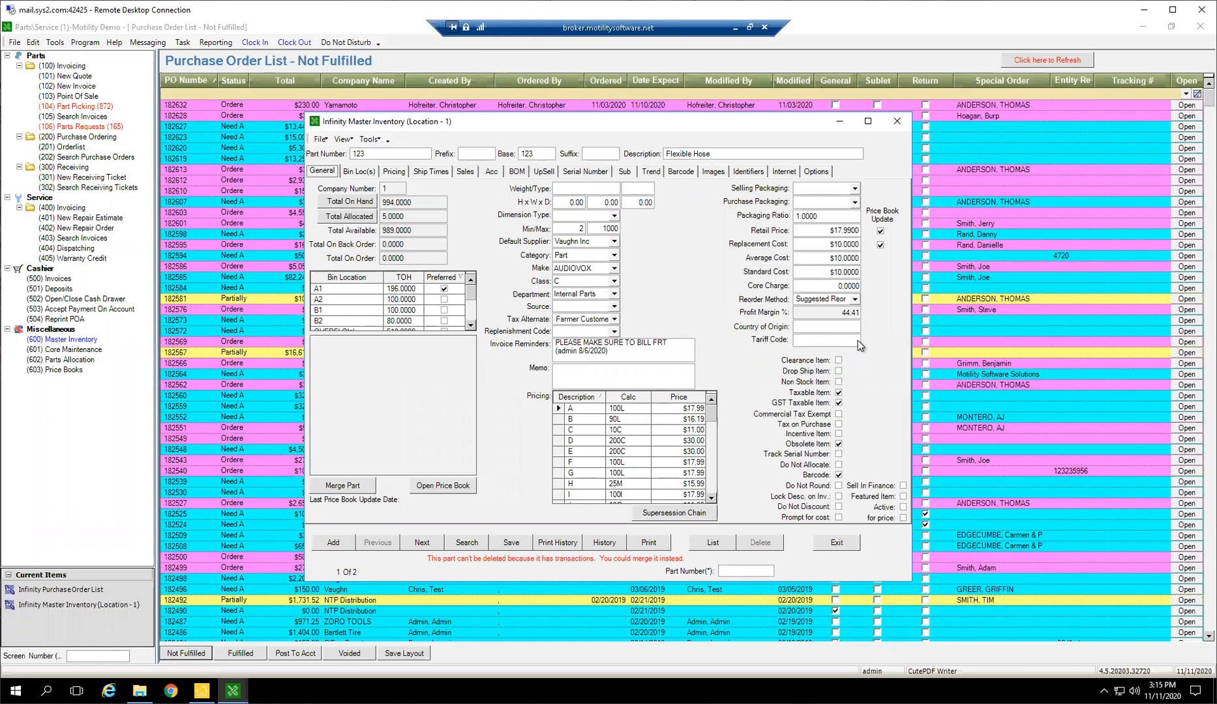
left_click(651, 173)
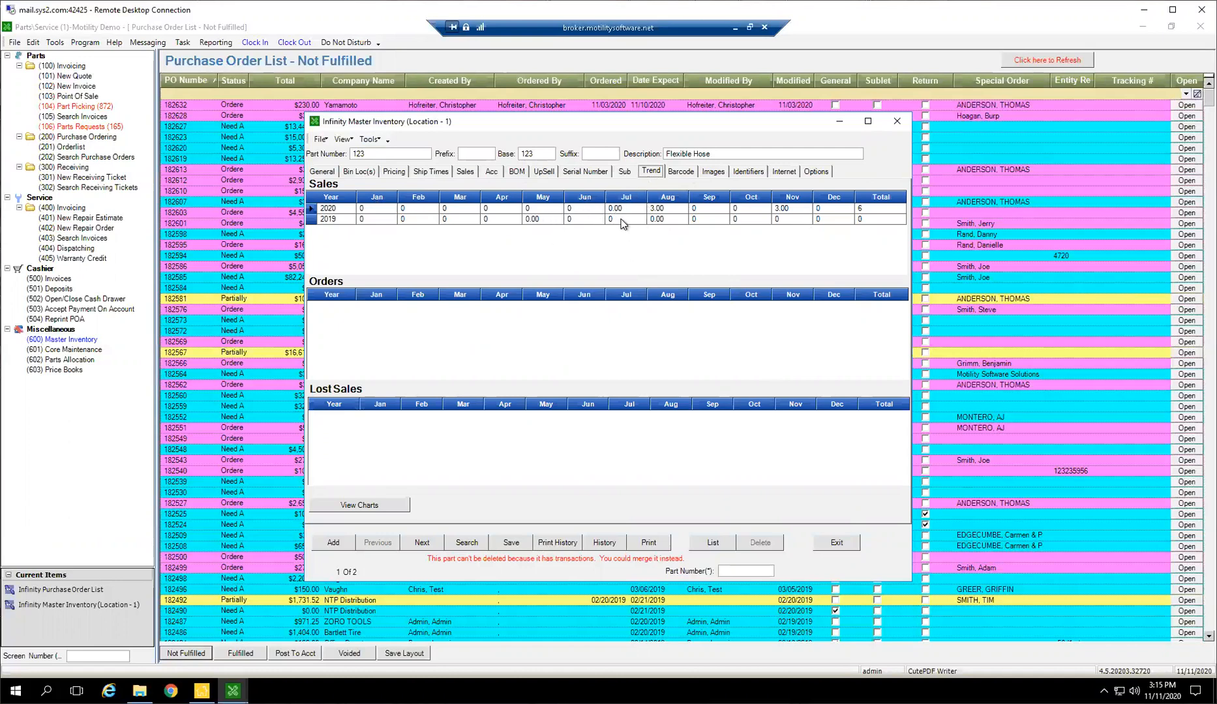
left_click(322, 171)
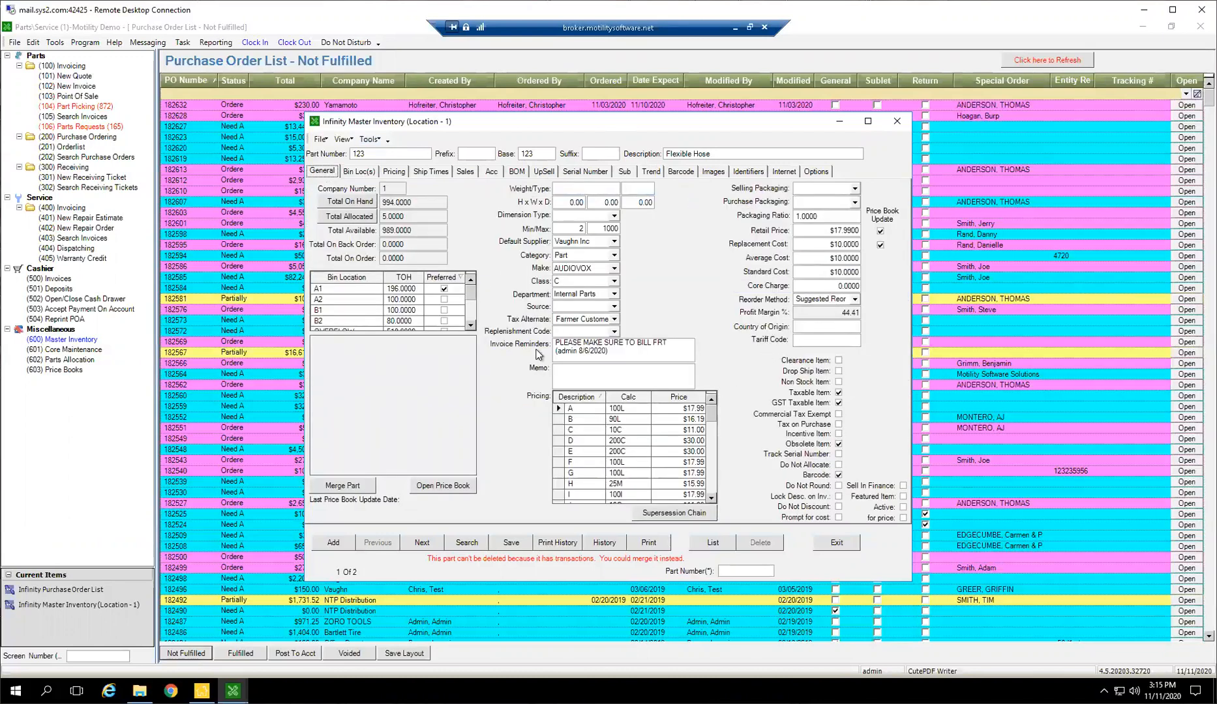
Examine part 123's minimum and maximum fields, the available reorder methods, and the inventory tools without changing anything
left_click(576, 241)
left_click(582, 231)
key("Tab")
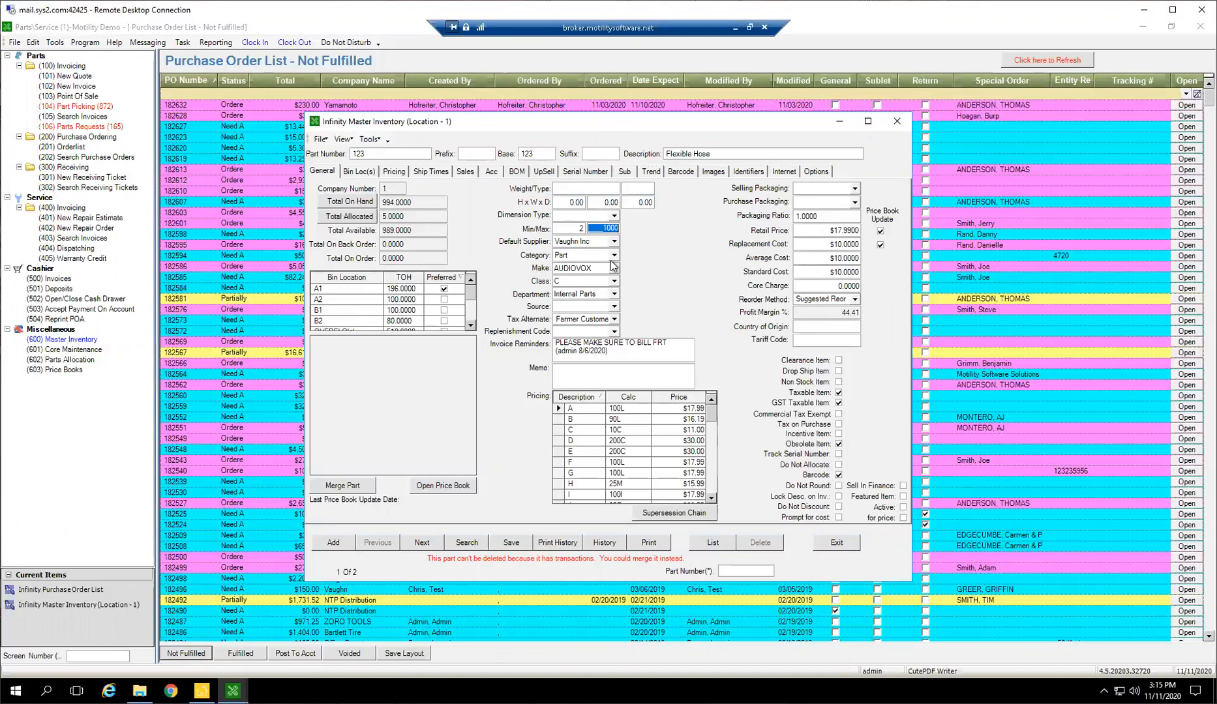
left_click(835, 302)
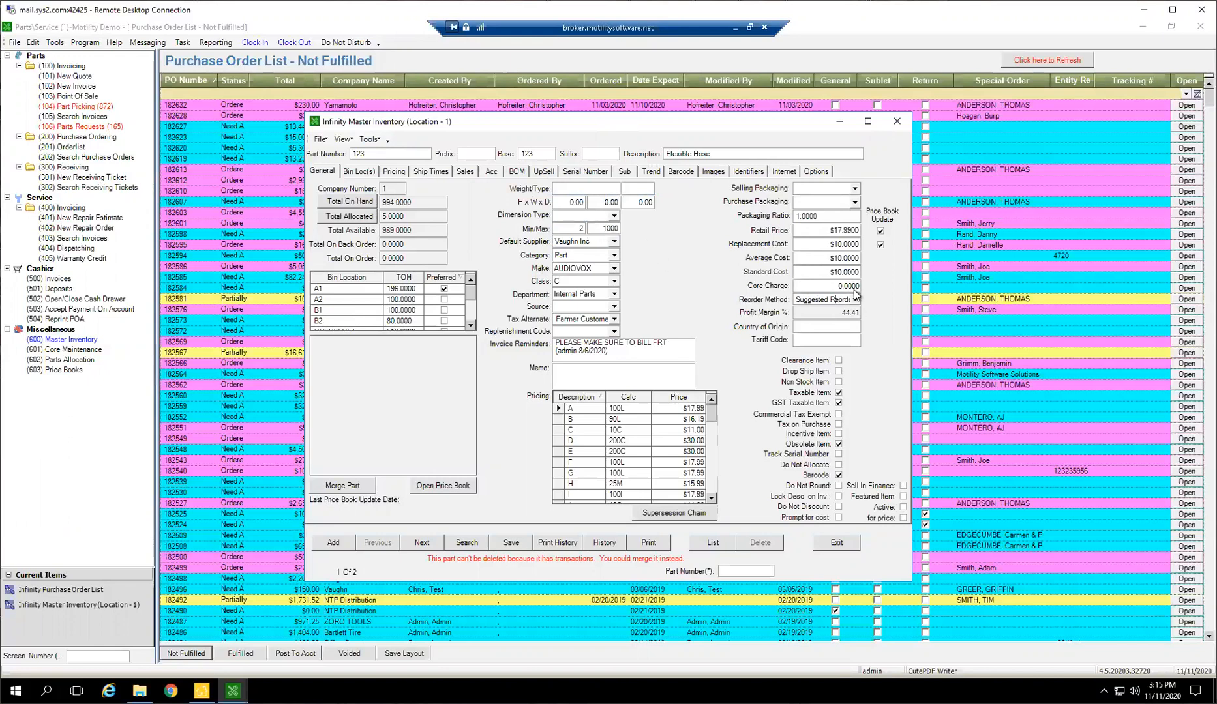
left_click(855, 299)
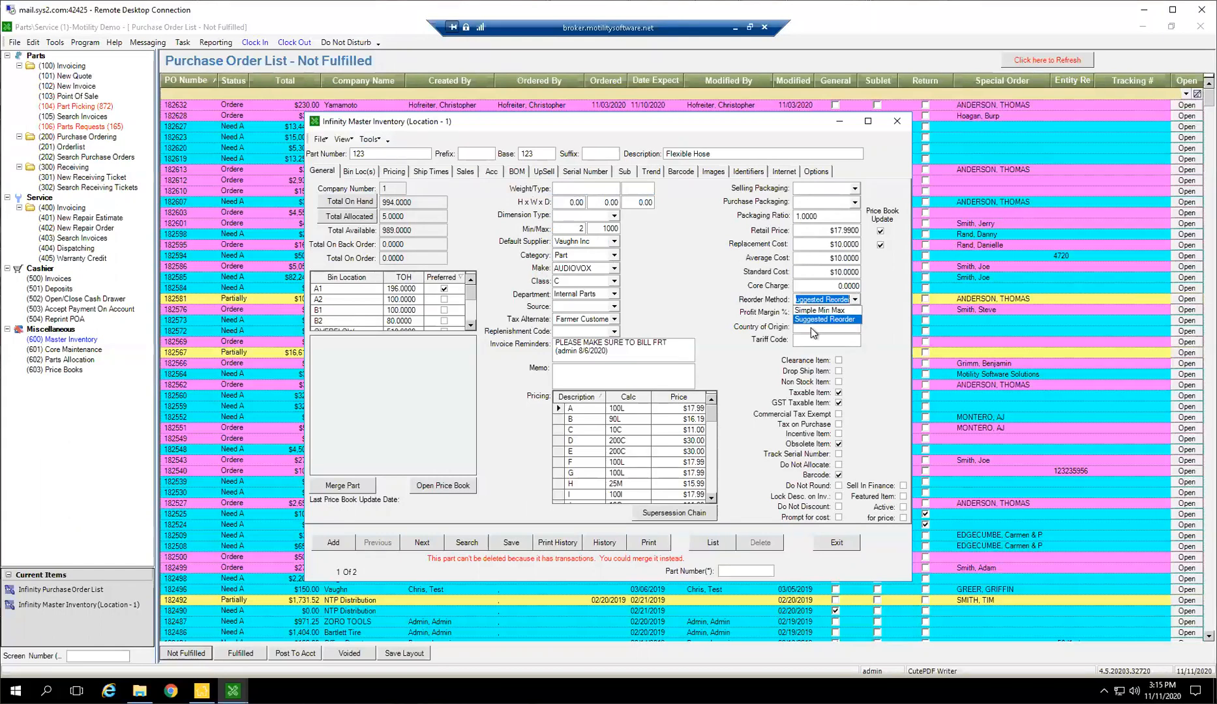
left_click(903, 342)
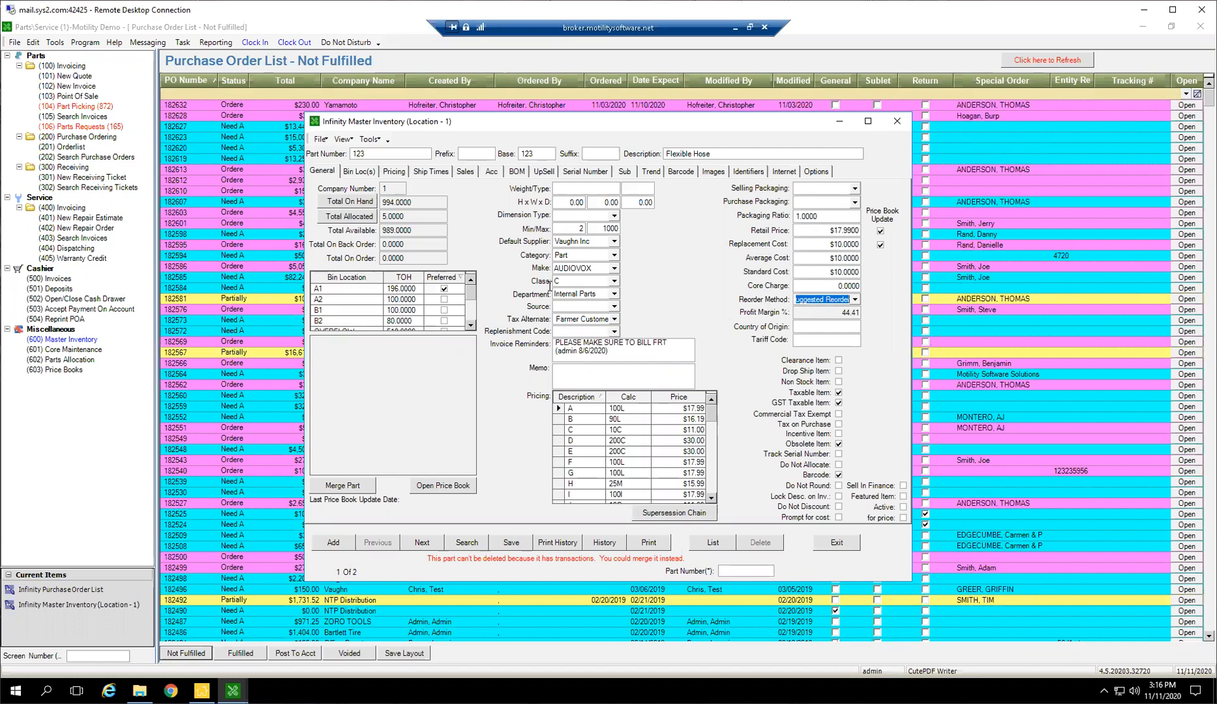
left_click(373, 139)
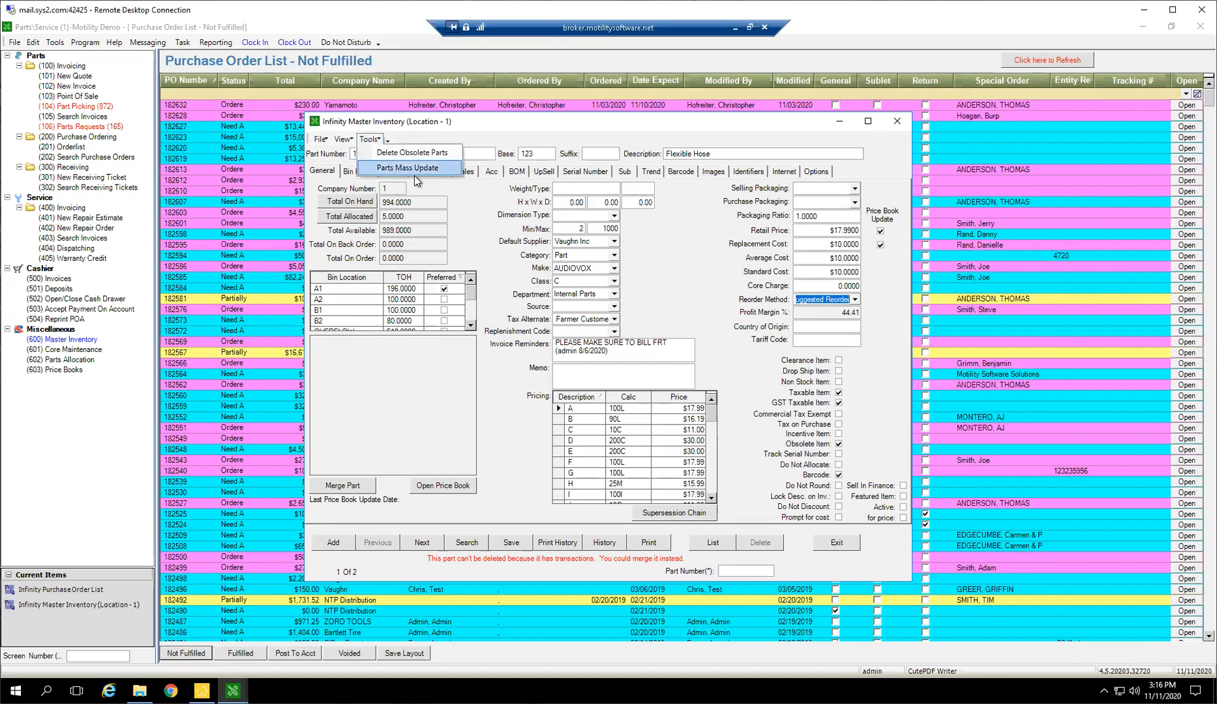
left_click(737, 365)
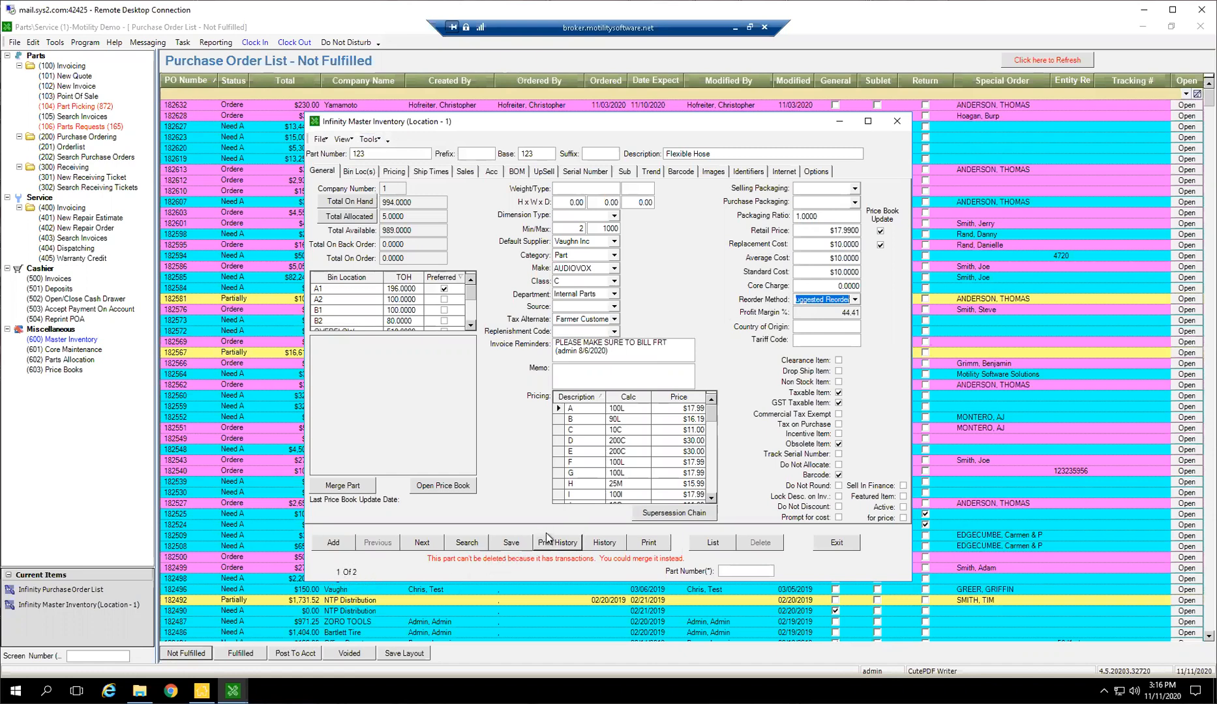
Search the inventory for all parts supplied by NTP Distribution and open part 00-0001 from the results
left_click(465, 543)
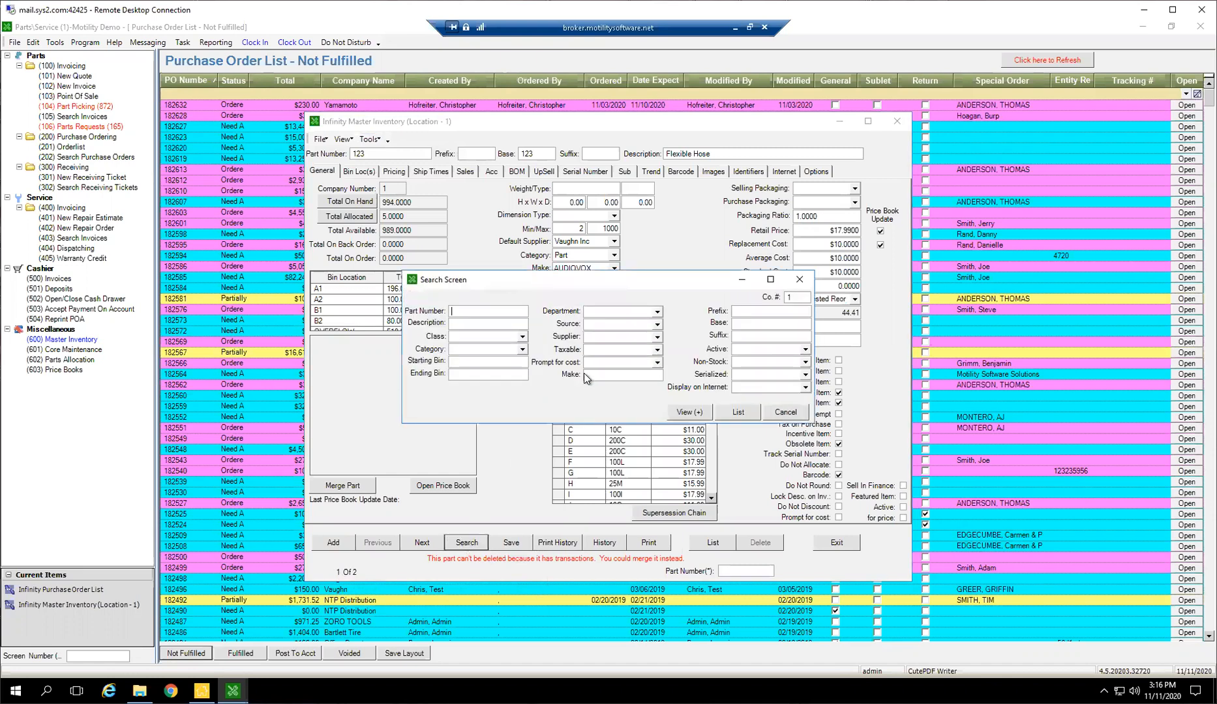
left_click(656, 338)
type("NTP Distribution")
left_click(632, 328)
left_click(727, 412)
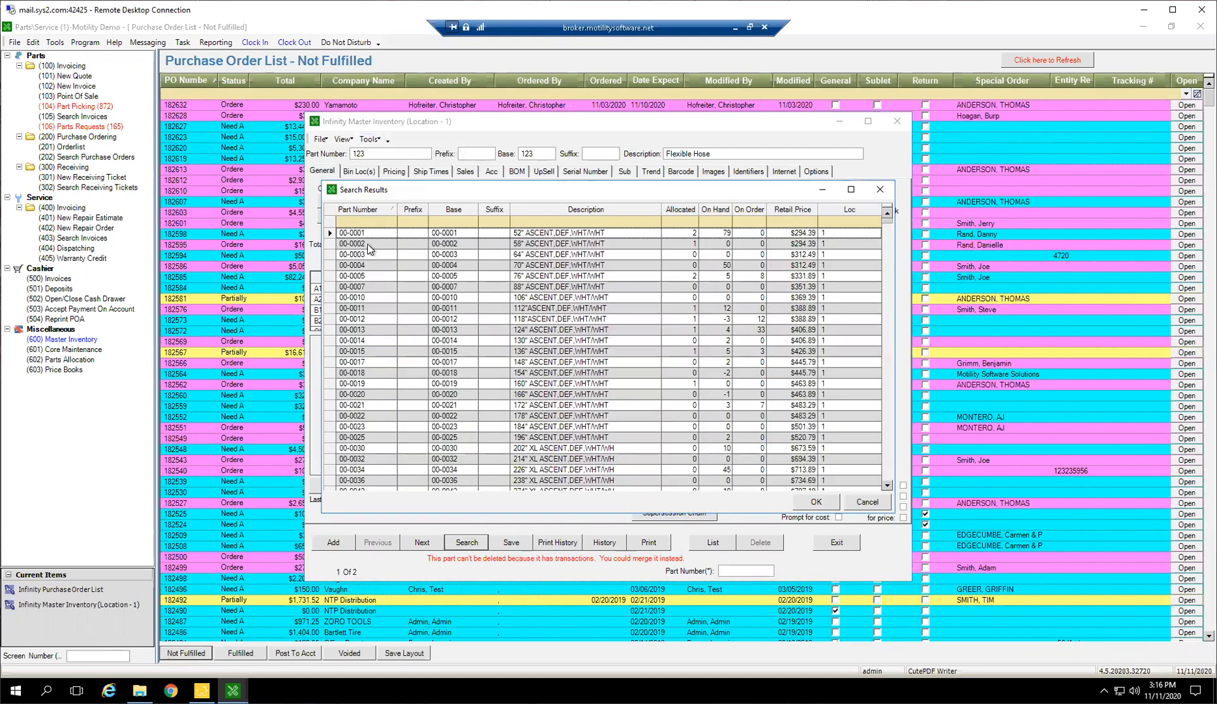
double_click(365, 232)
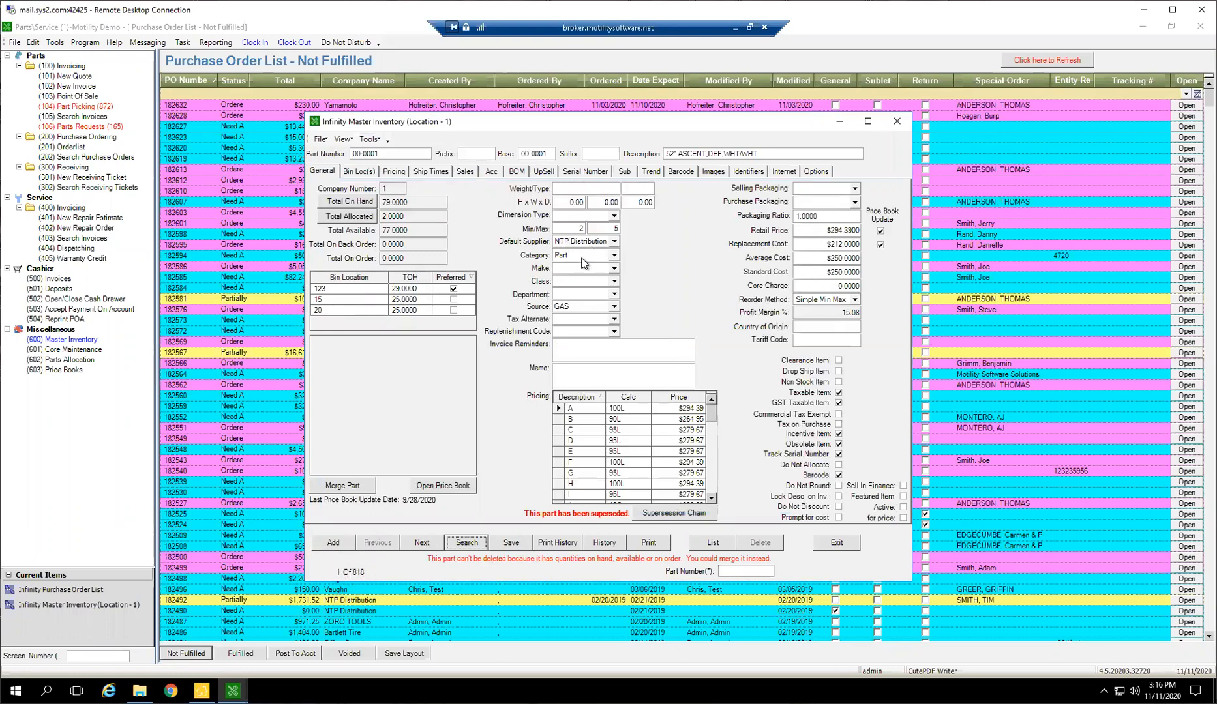
Step to the next found part and back to 00-0001, and check its reorder method options without changing them
left_click(421, 544)
left_click(378, 543)
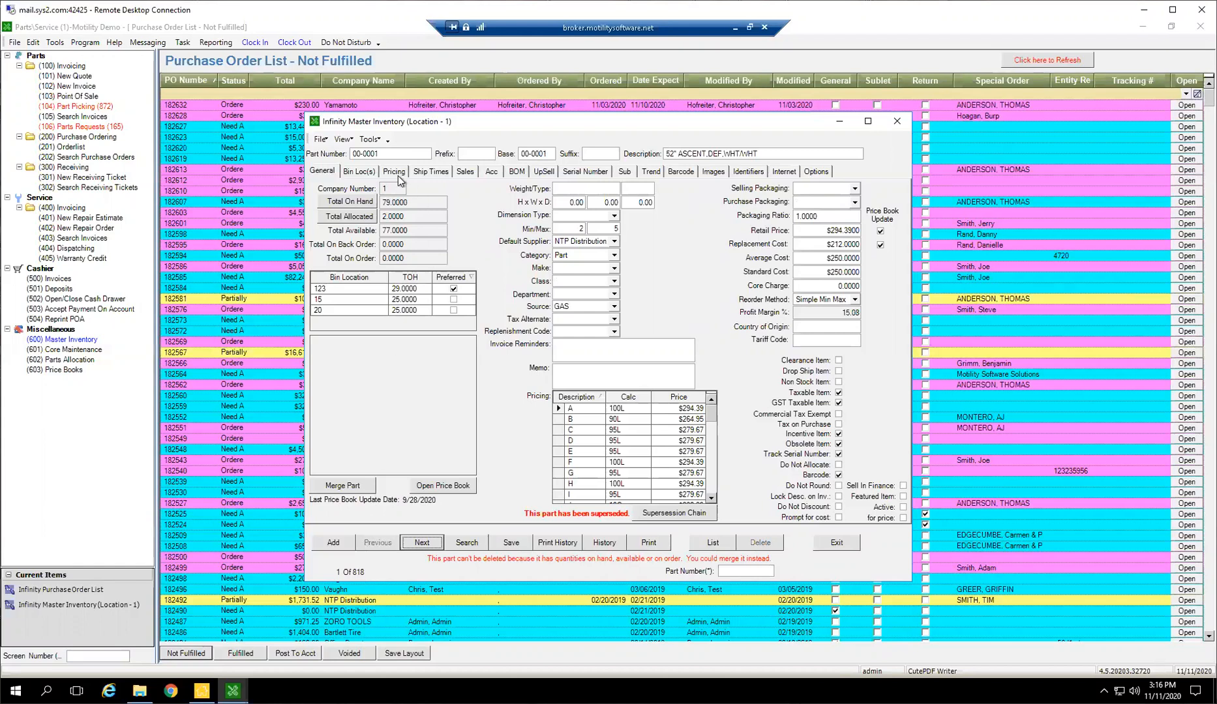
left_click(855, 300)
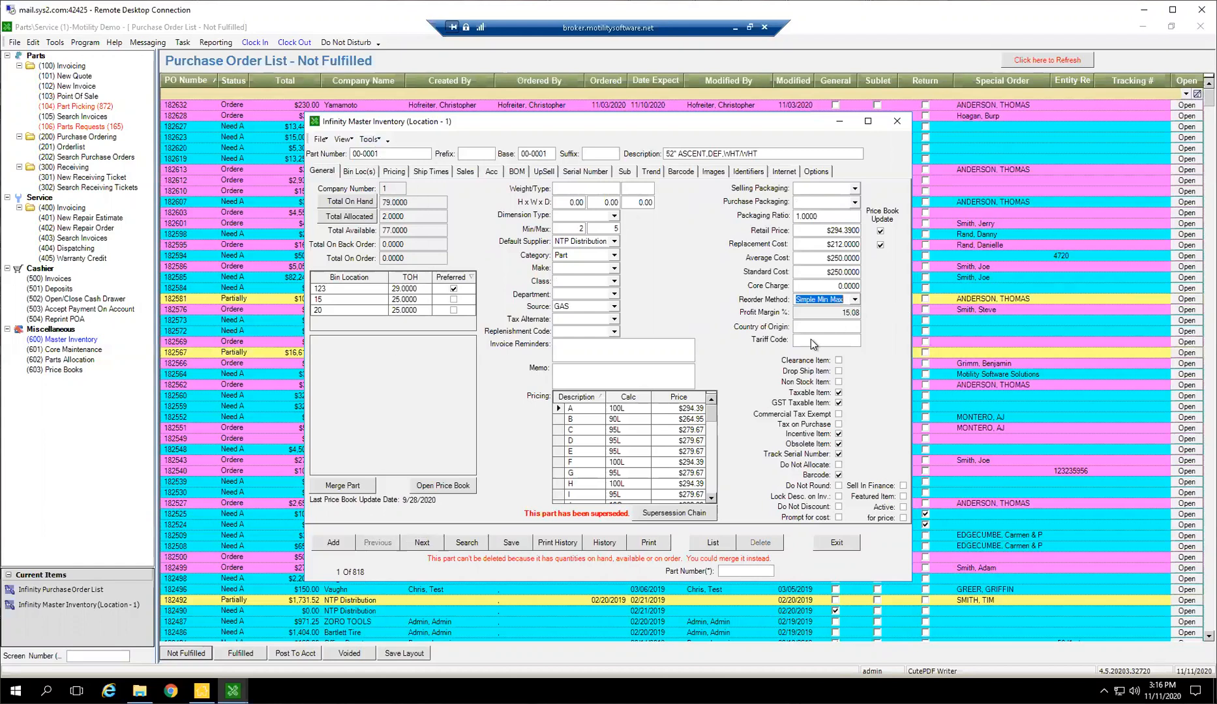
left_click(857, 304)
left_click(661, 304)
Try a Parts Mass Update that sets the found parts' reorder method to Suggested Reorder, look at the class options, and cancel it
left_click(370, 139)
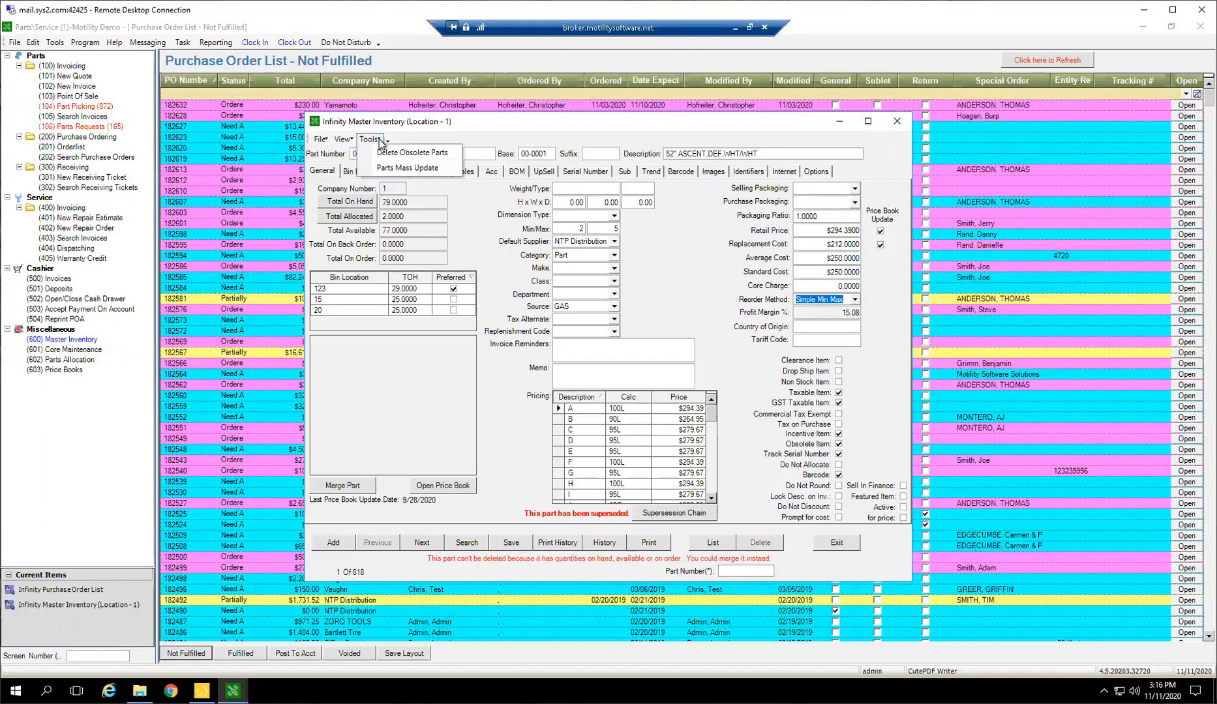
left_click(401, 168)
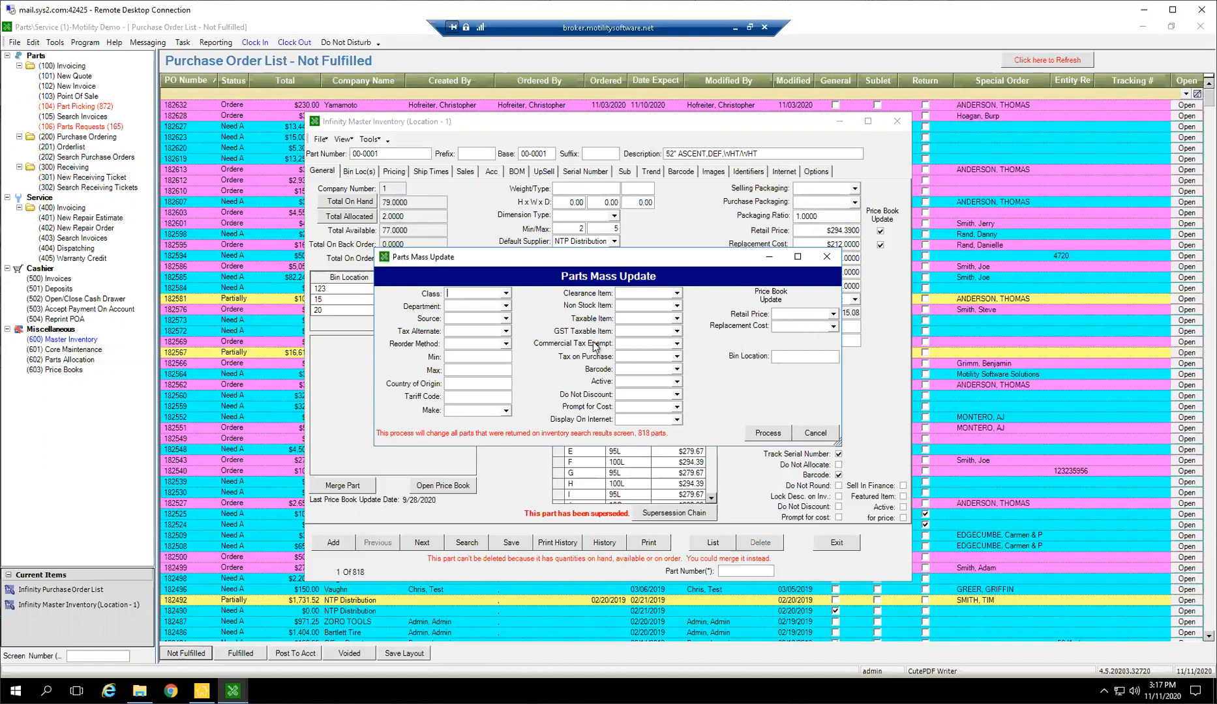
left_click(506, 346)
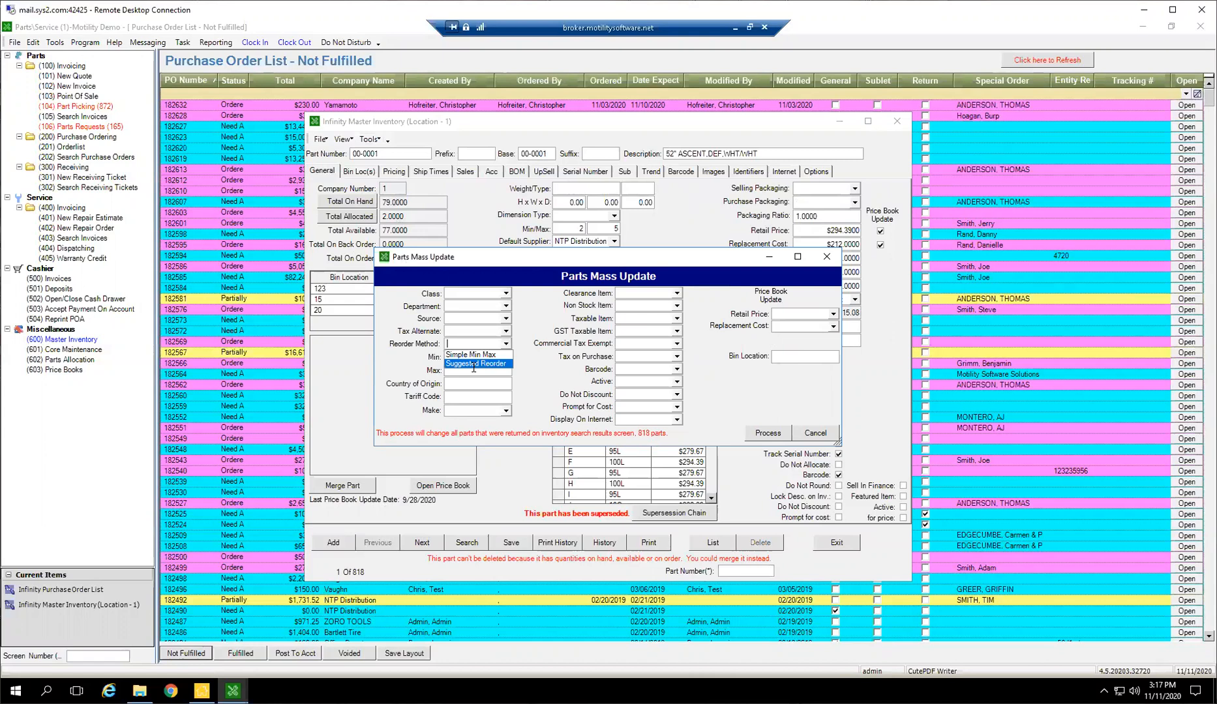
left_click(476, 365)
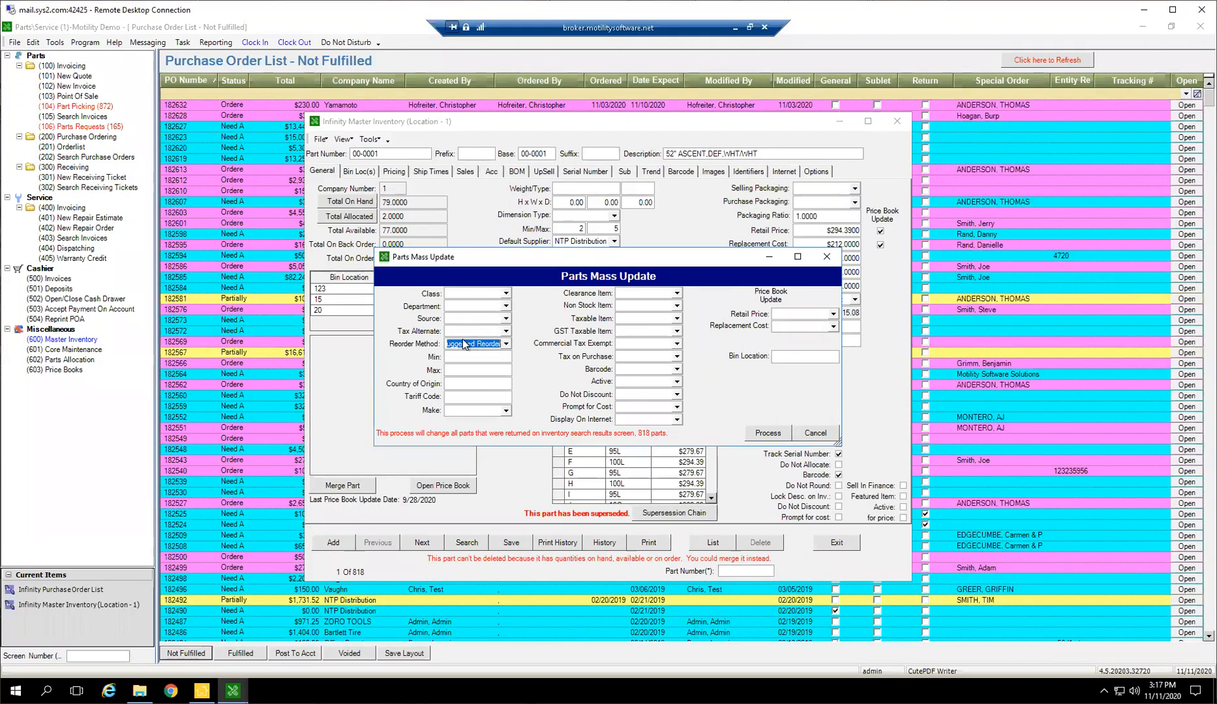
left_click(506, 294)
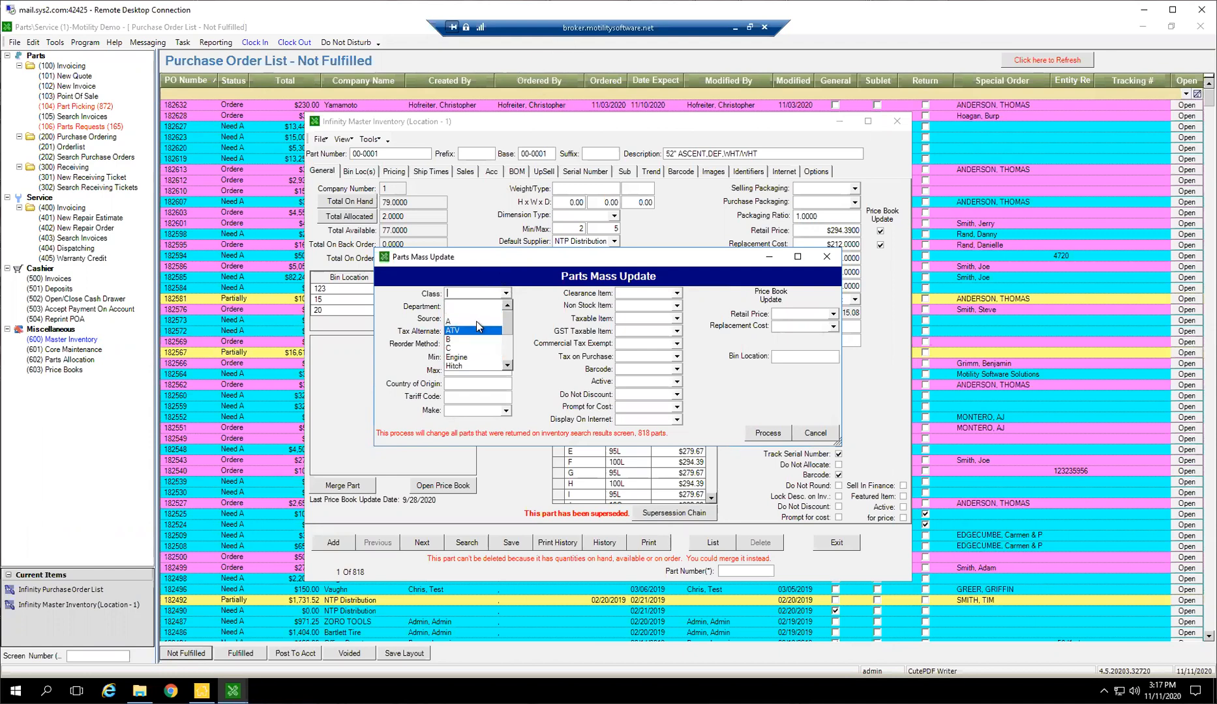
left_click(556, 310)
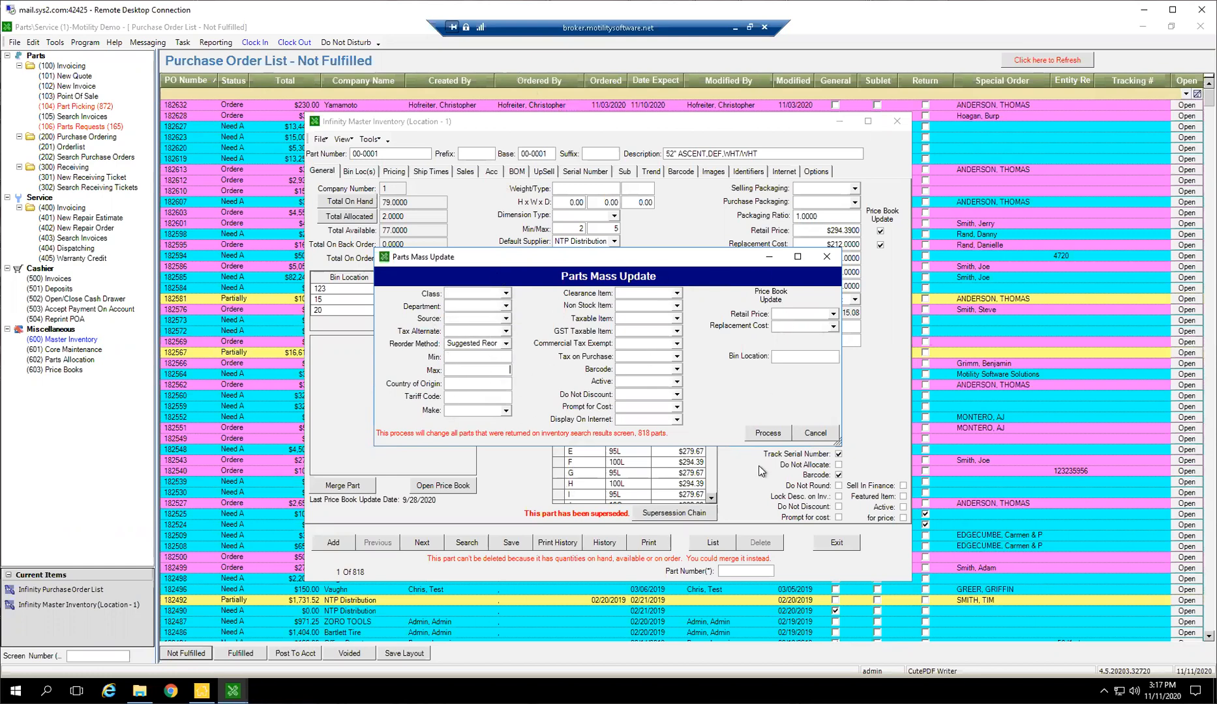
left_click(816, 435)
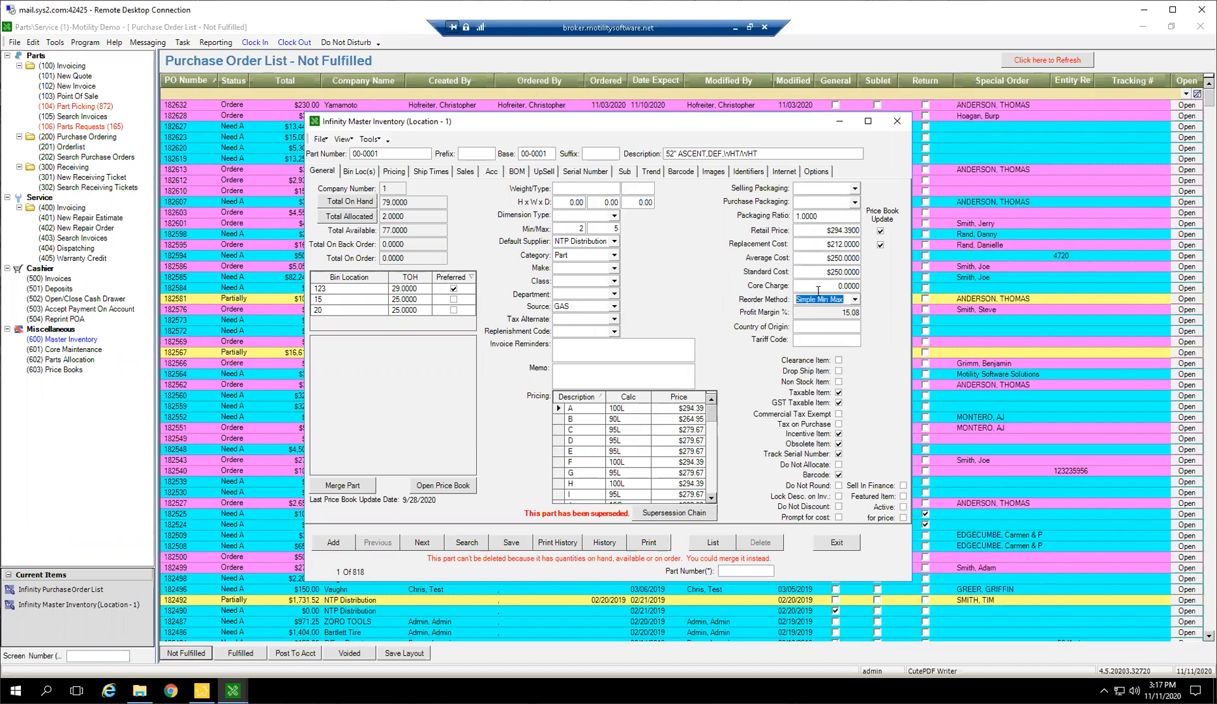
Close the master inventory and bring up the Parts Ordering List in a maximized window
left_click(834, 544)
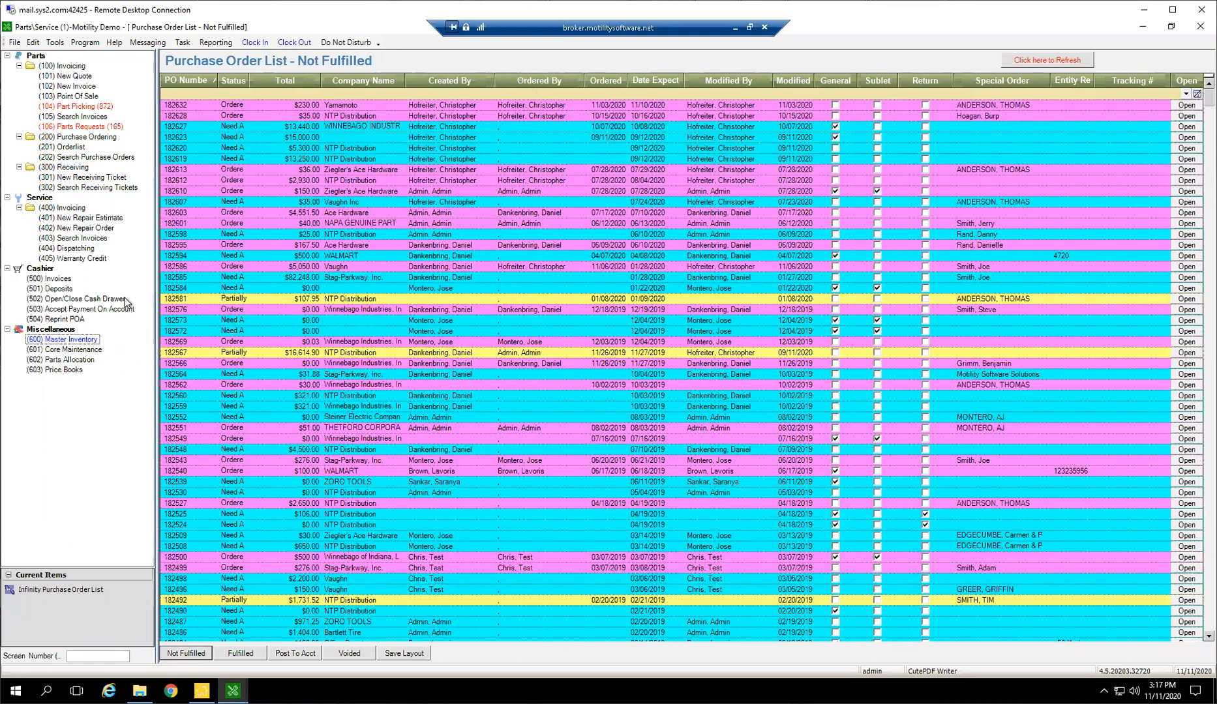
left_click(90, 591)
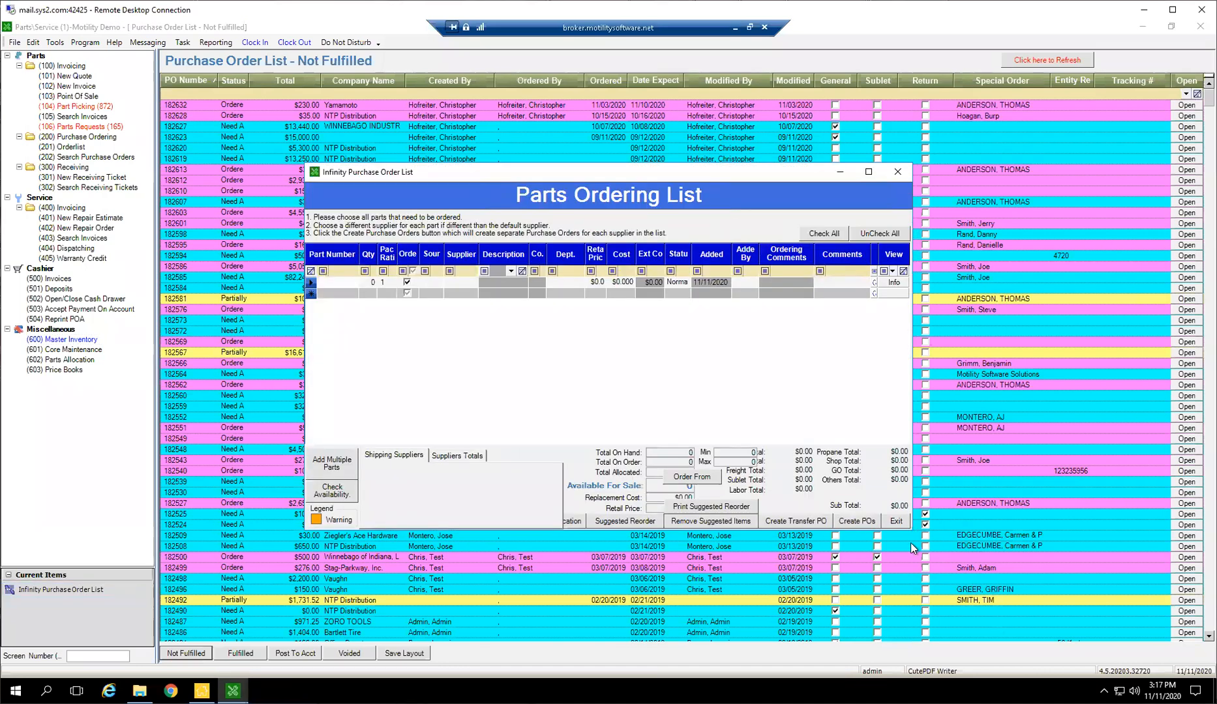
left_click(869, 172)
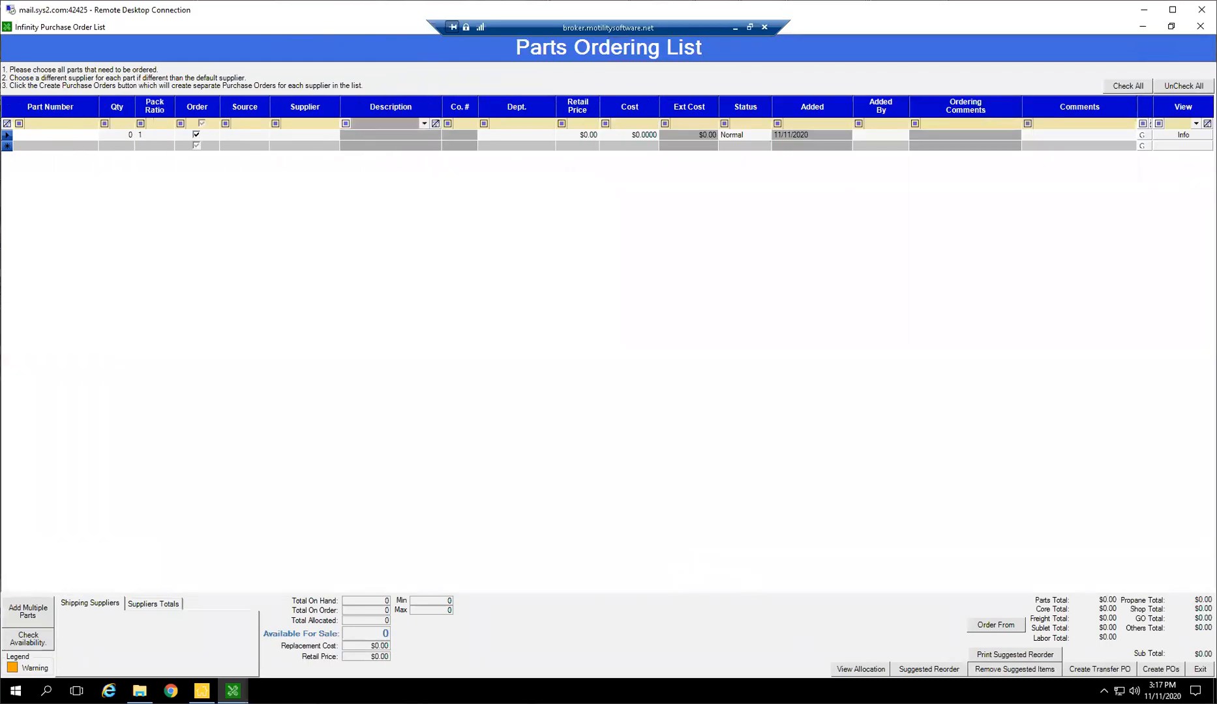
Generate a new suggested reorder for Motility Demo without an entity or source filter, excluding obsolete, miscellaneous, non-stock and clearance items
left_click(932, 674)
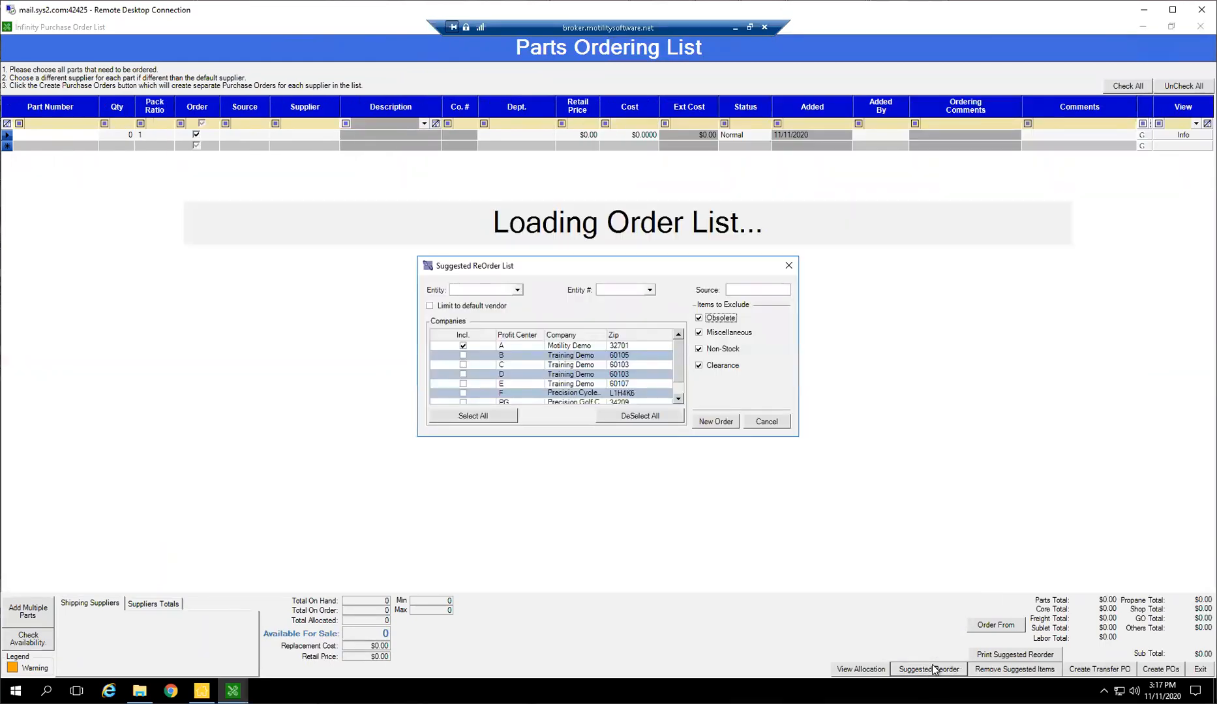
left_click(519, 290)
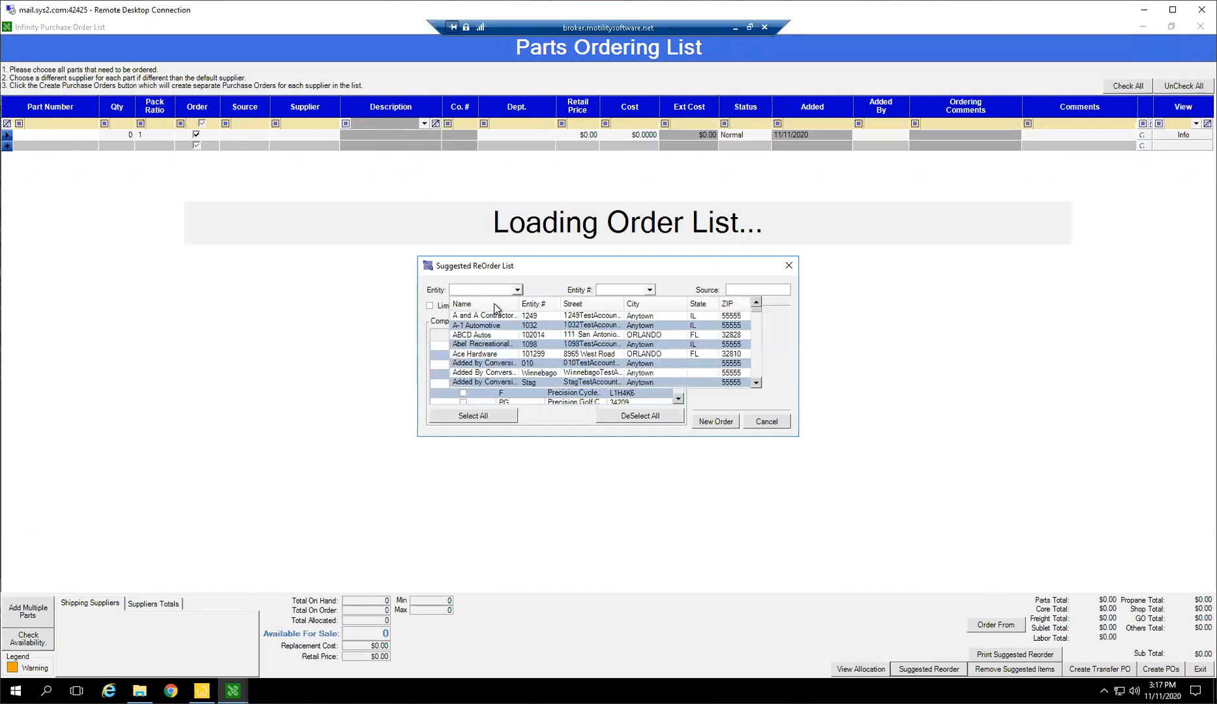
left_click(556, 280)
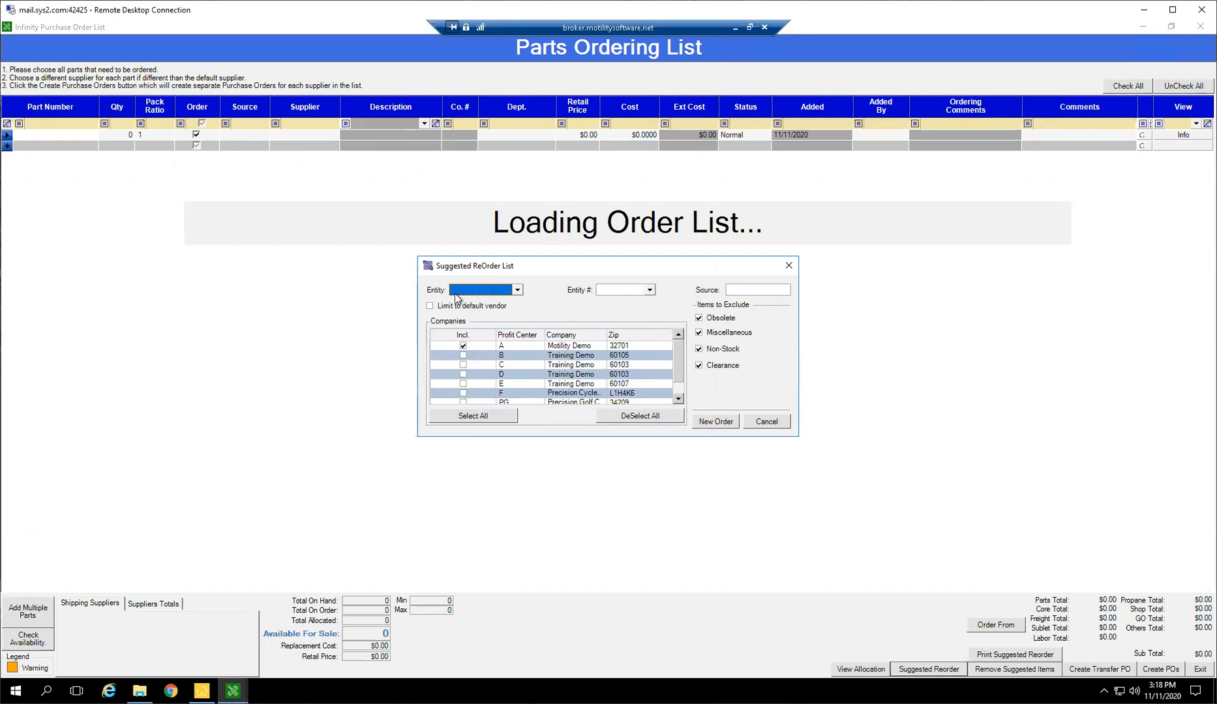
left_click(750, 289)
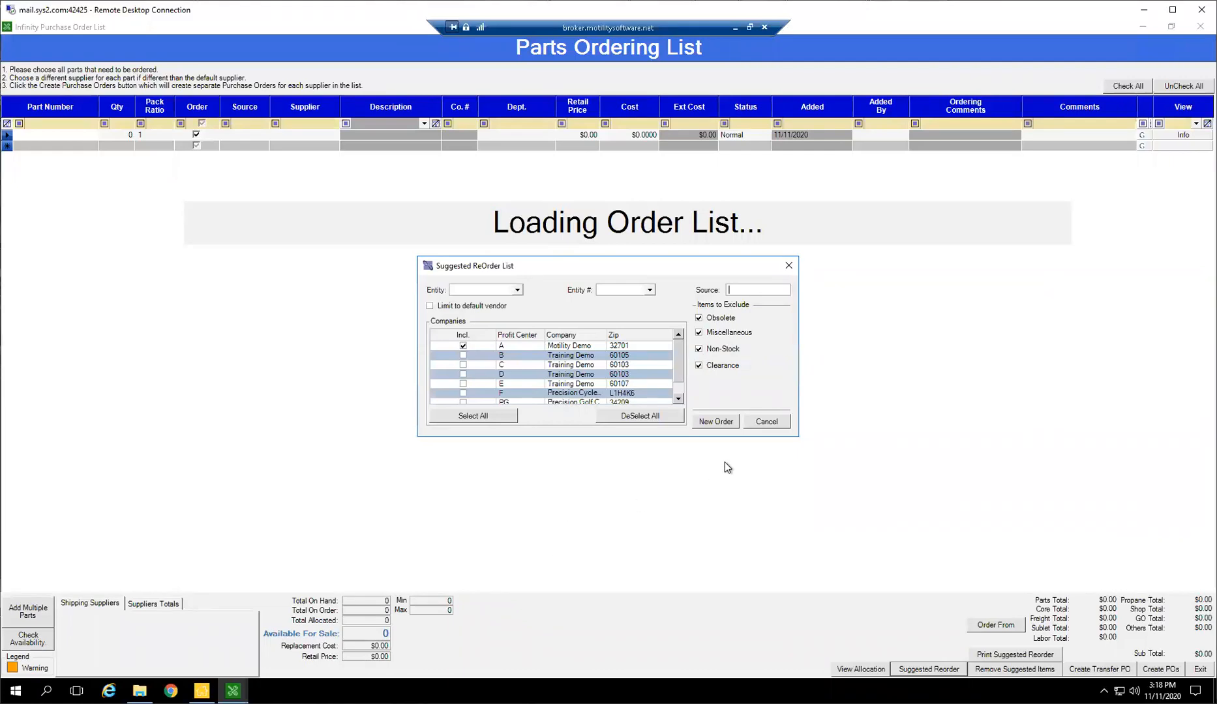
left_click(717, 423)
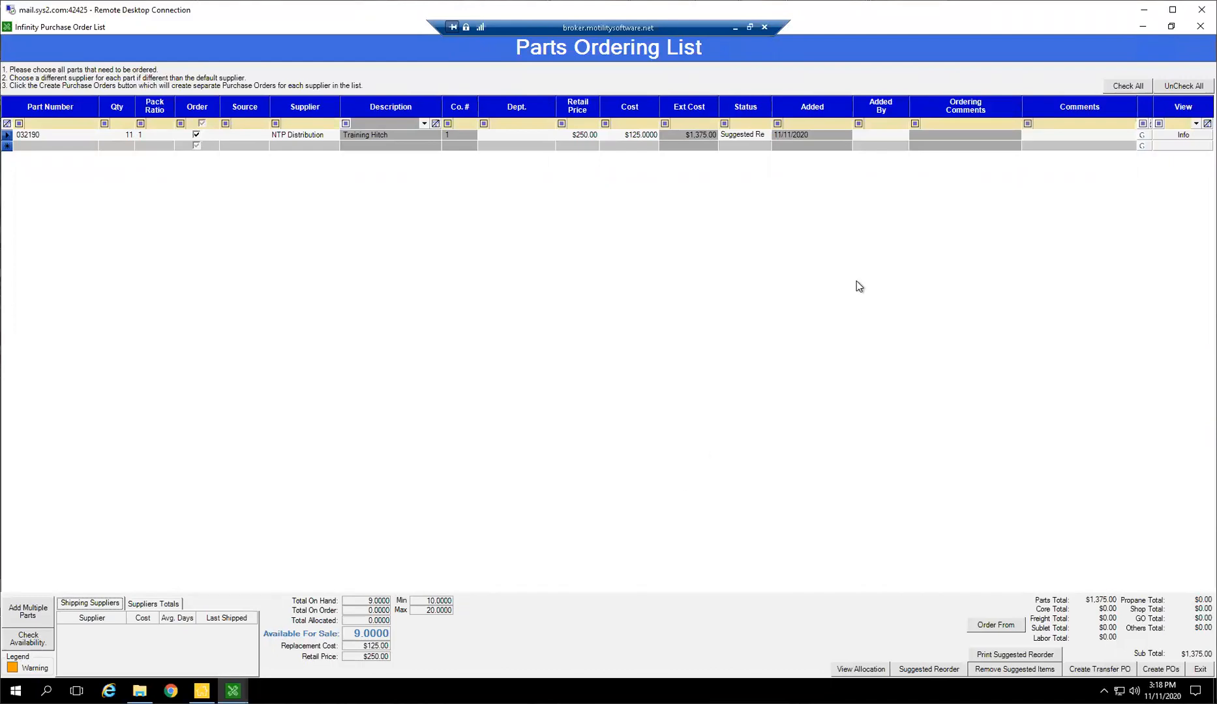
View the master inventory details of the suggested part 032190 and close them
left_click(10, 137)
left_click(1196, 139)
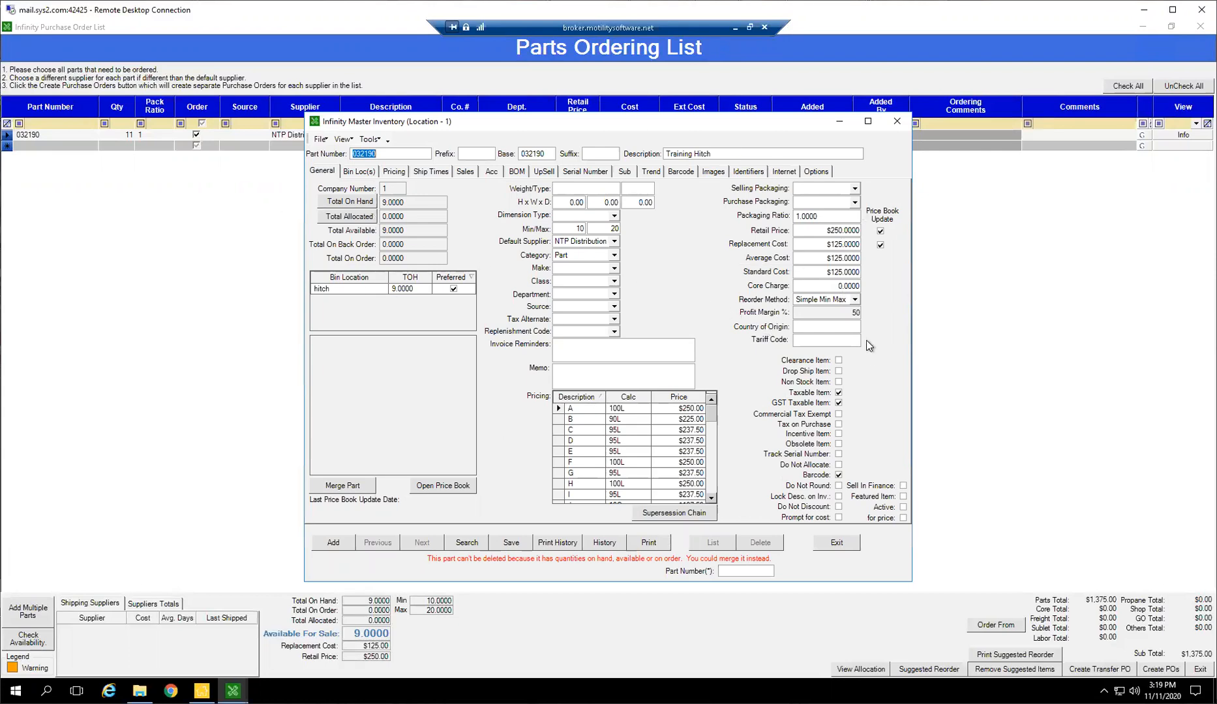
left_click(898, 122)
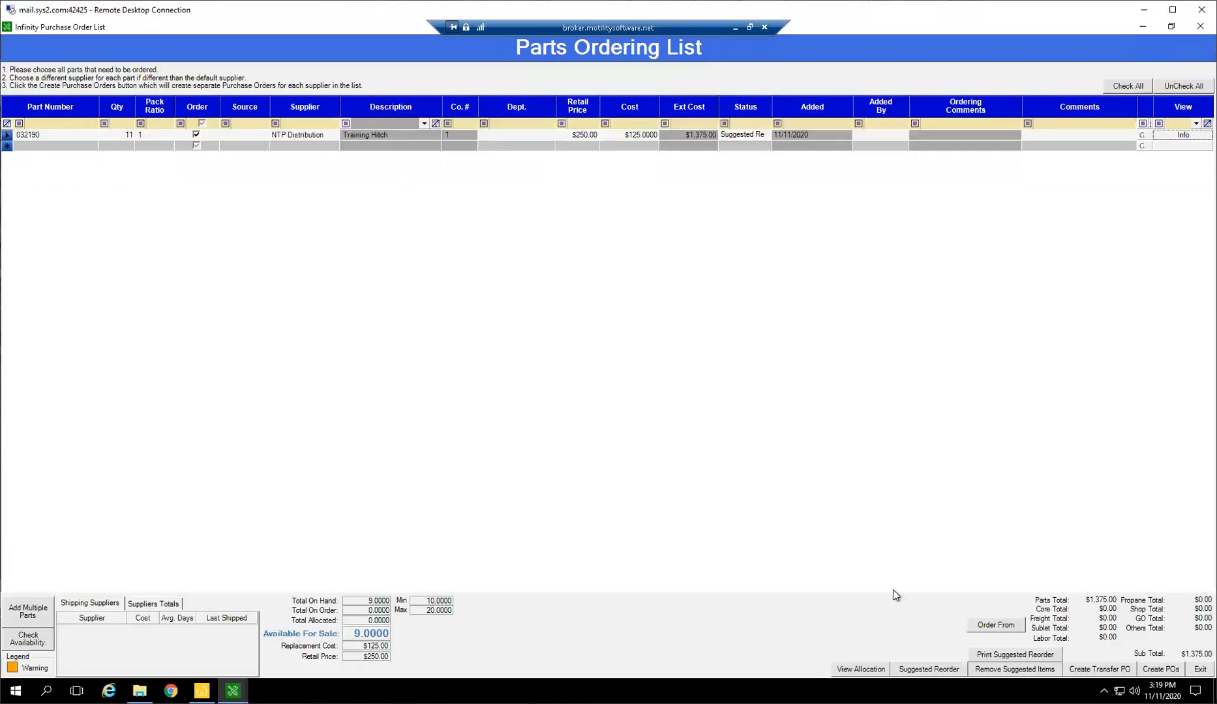
Review the entity and entity number filters of the suggested reorder and cancel without creating a new order
left_click(928, 670)
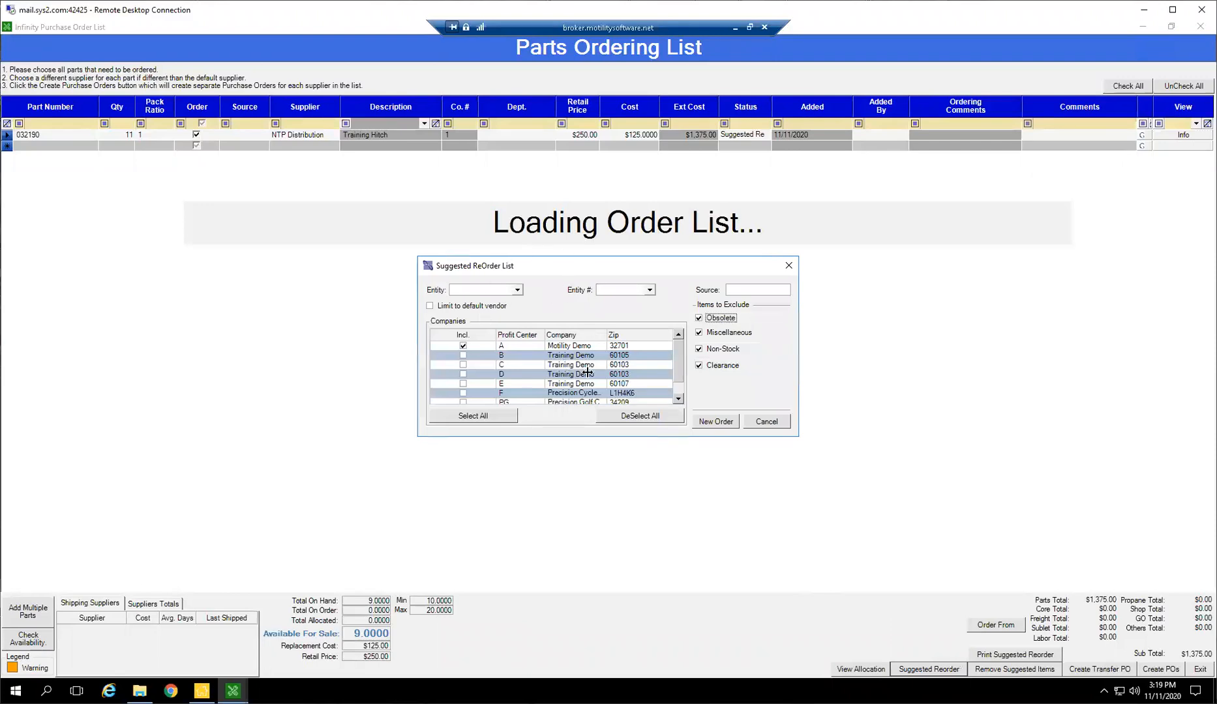
left_click(650, 291)
left_click(649, 291)
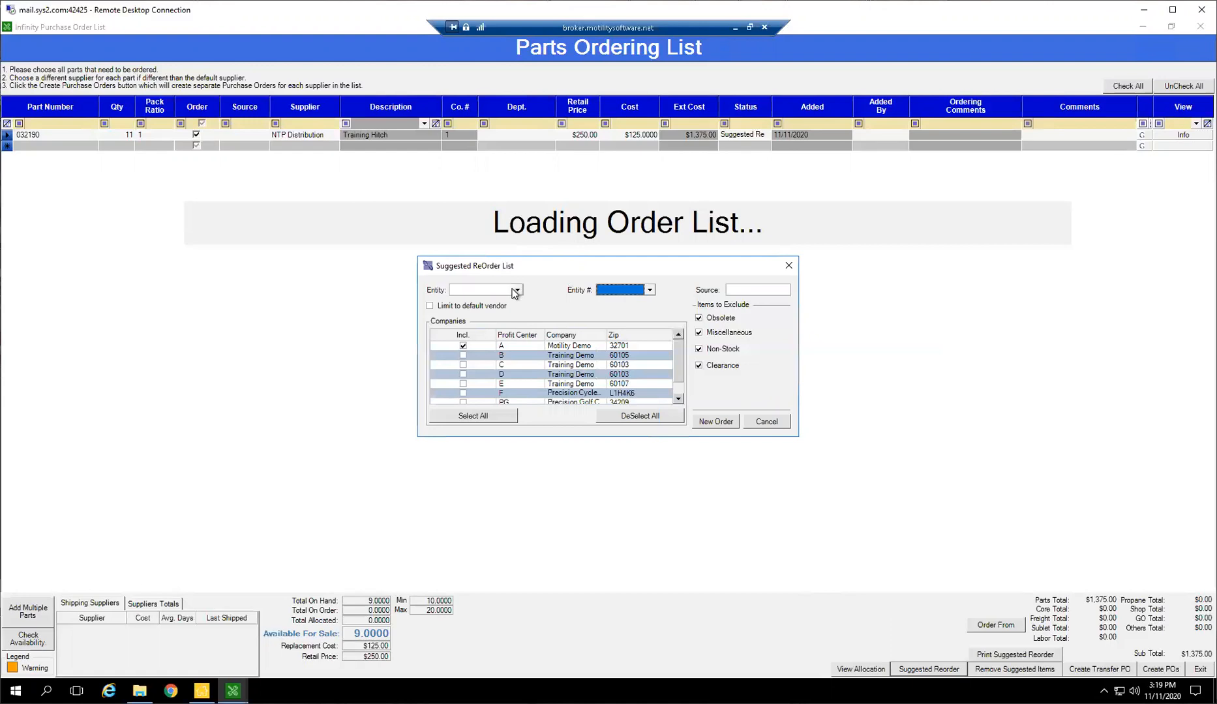
left_click(517, 290)
left_click(517, 290)
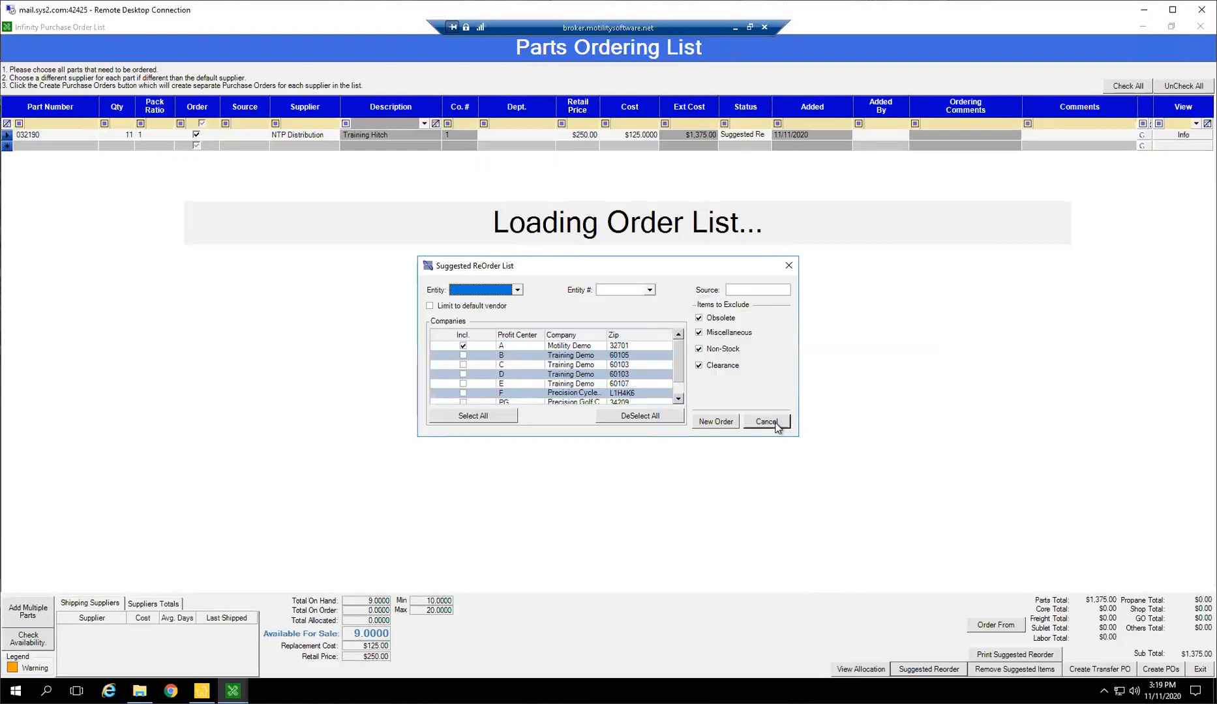
left_click(767, 422)
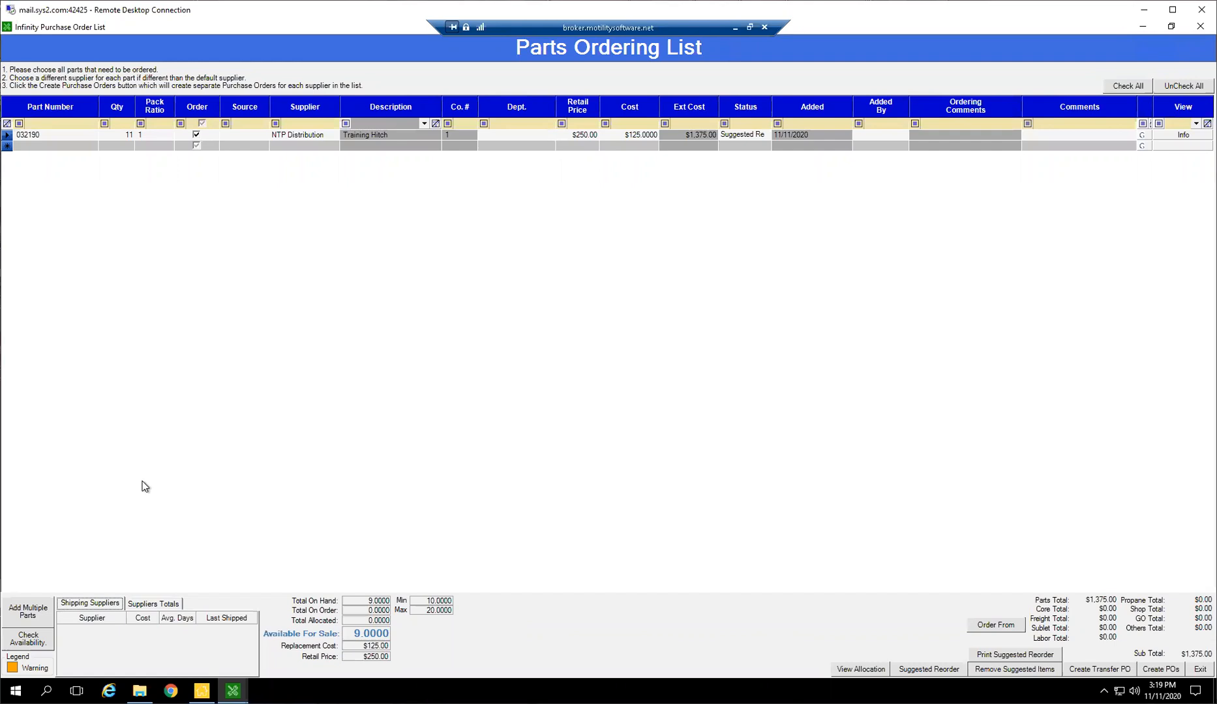
Open the search for adding multiple parts, list all parts, and sort them by total on hand (TOH)
left_click(28, 612)
left_click(830, 204)
scroll(587, 279, "down", 5)
scroll(702, 262, "up", 8)
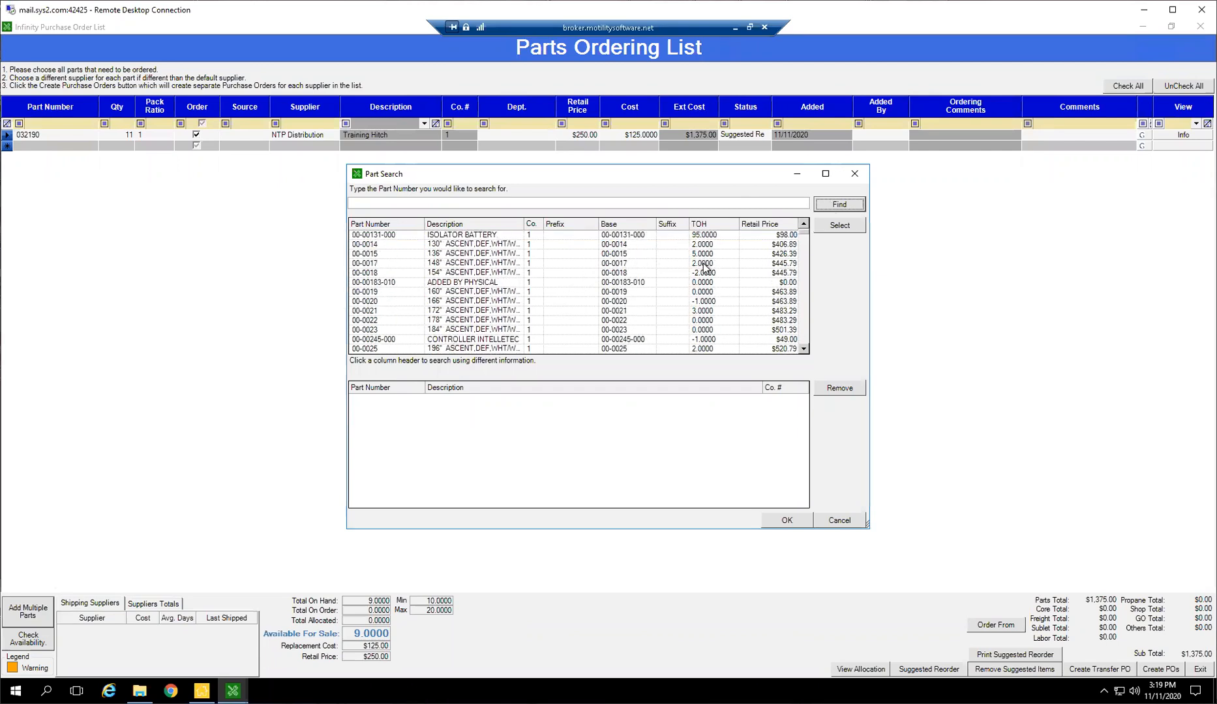
left_click(702, 227)
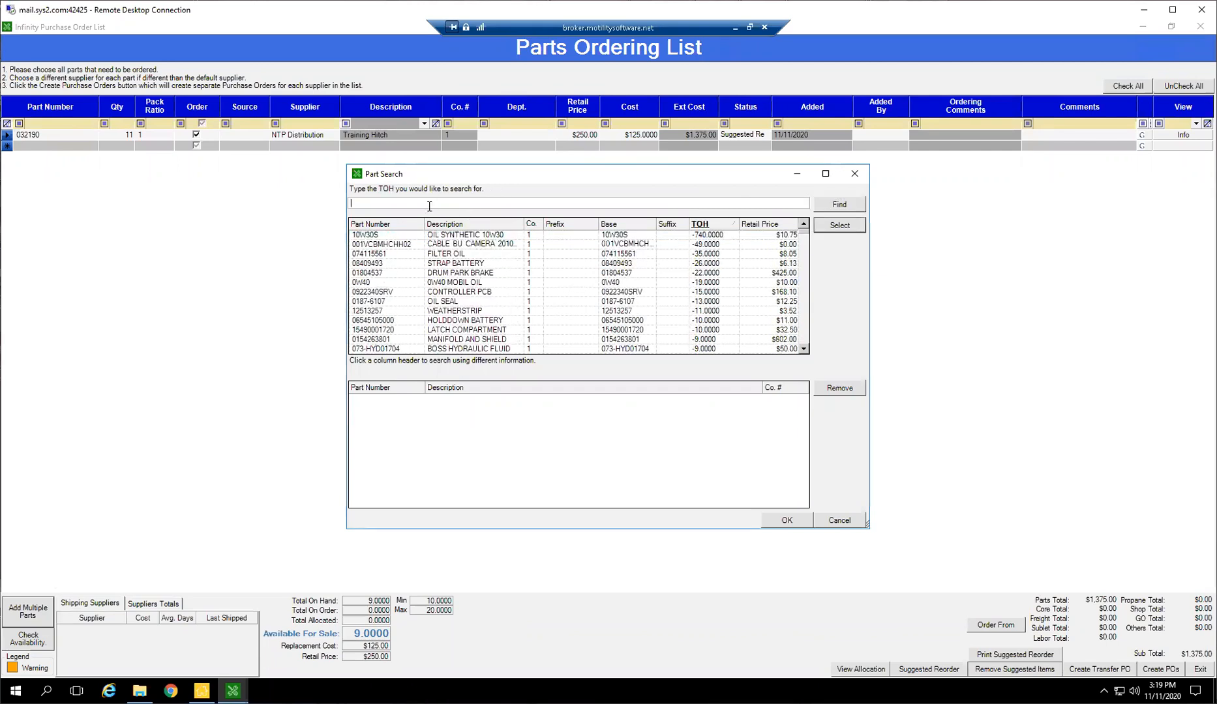
Remove +C01253675 from the selected parts and find parts with a TOH of 0, sorted by description
type("0")
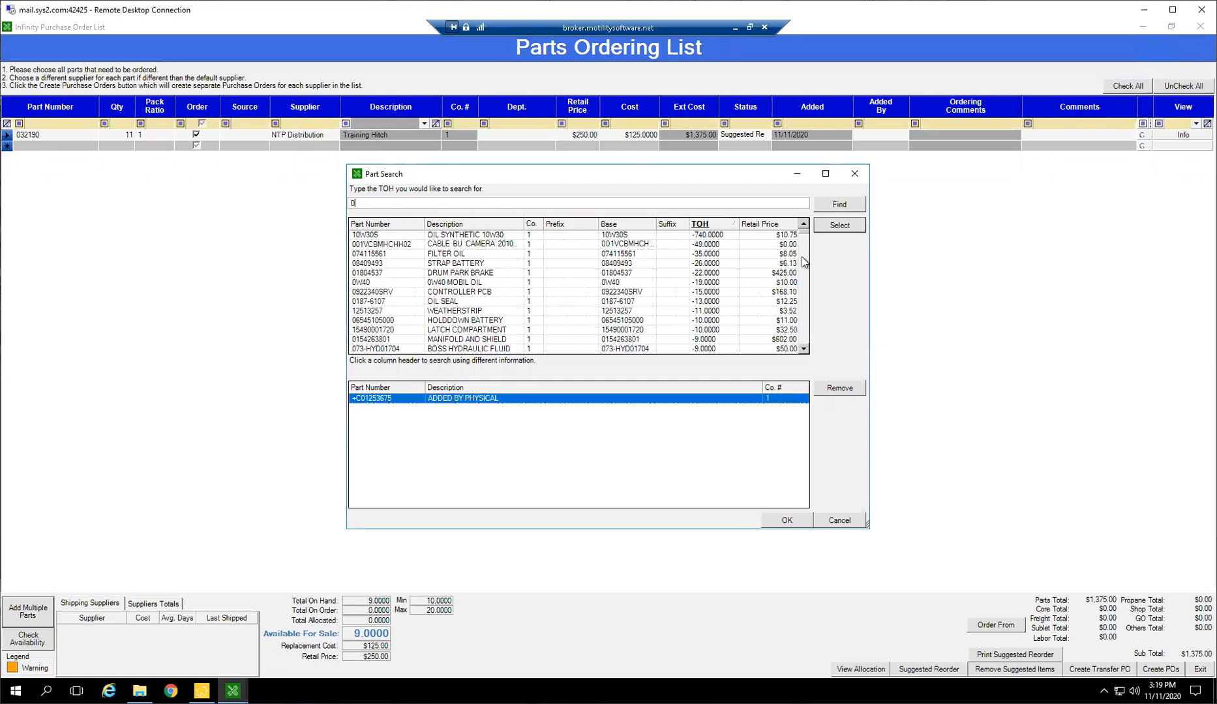
left_click(823, 390)
left_click(840, 204)
scroll(711, 256, "down", 1)
scroll(742, 268, "up", 1)
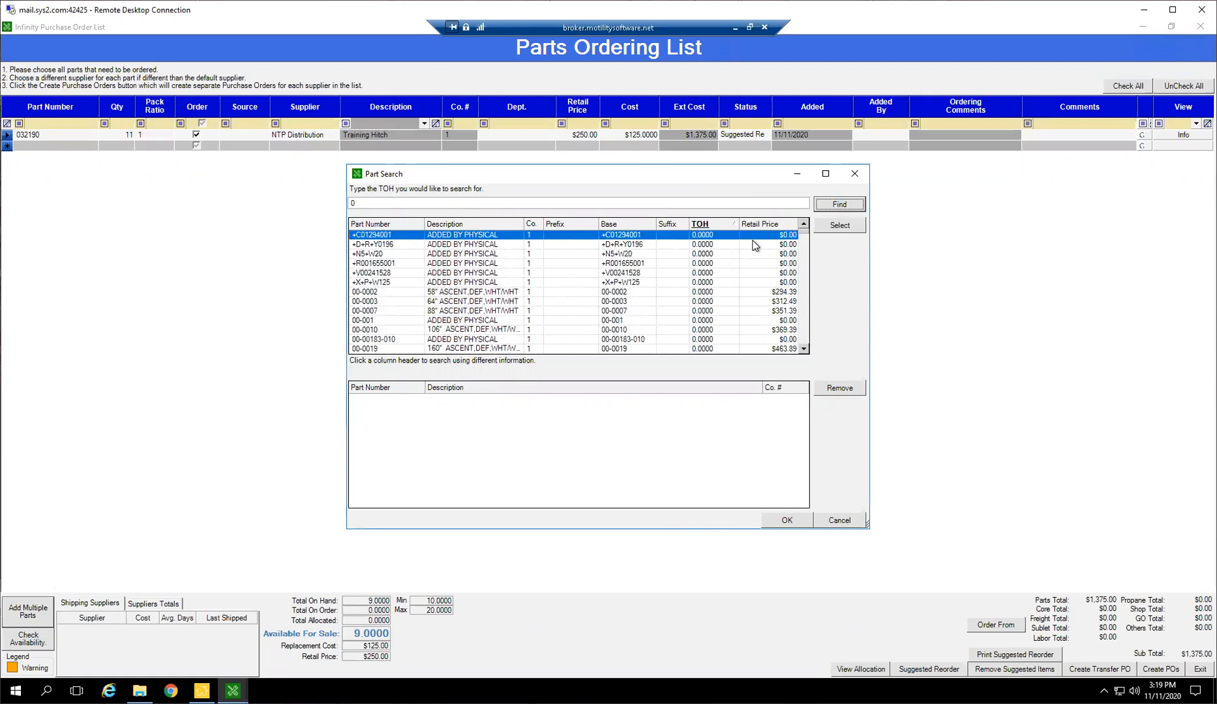
left_click(474, 225)
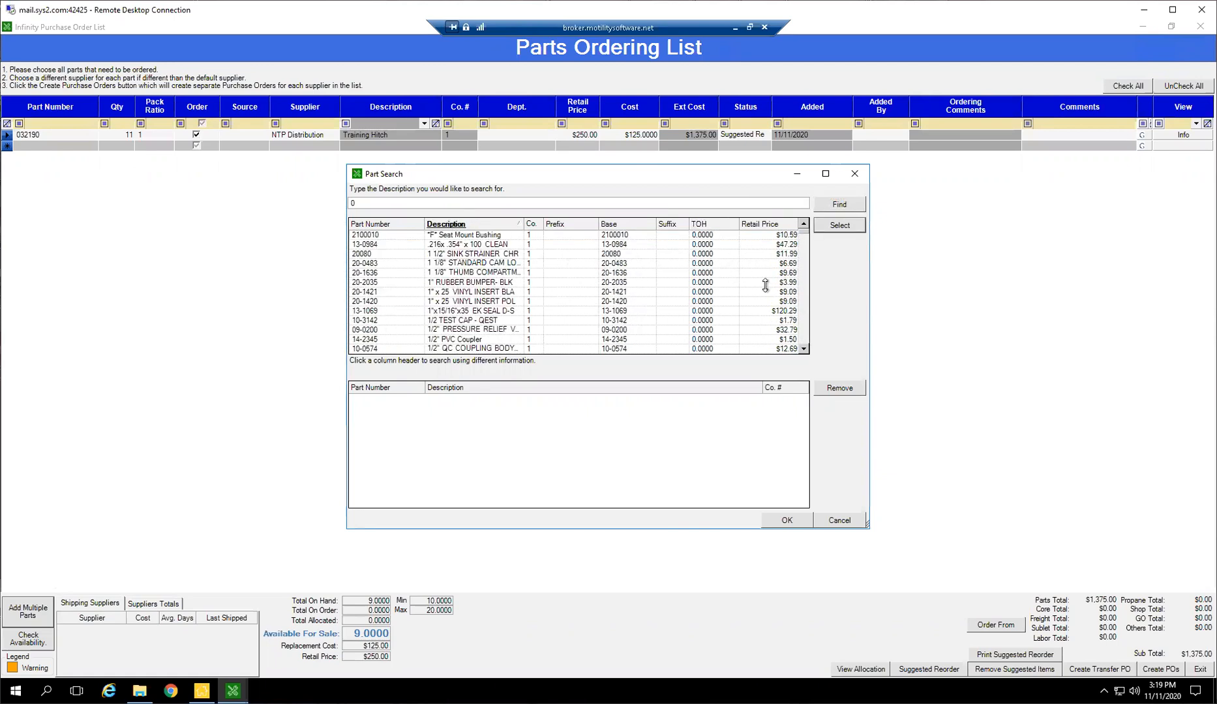
Add parts 20-1636, 20-2035, 20-1421, 20-1420, 13-1069 and 10-3142 to the ordering list
double_click(706, 277)
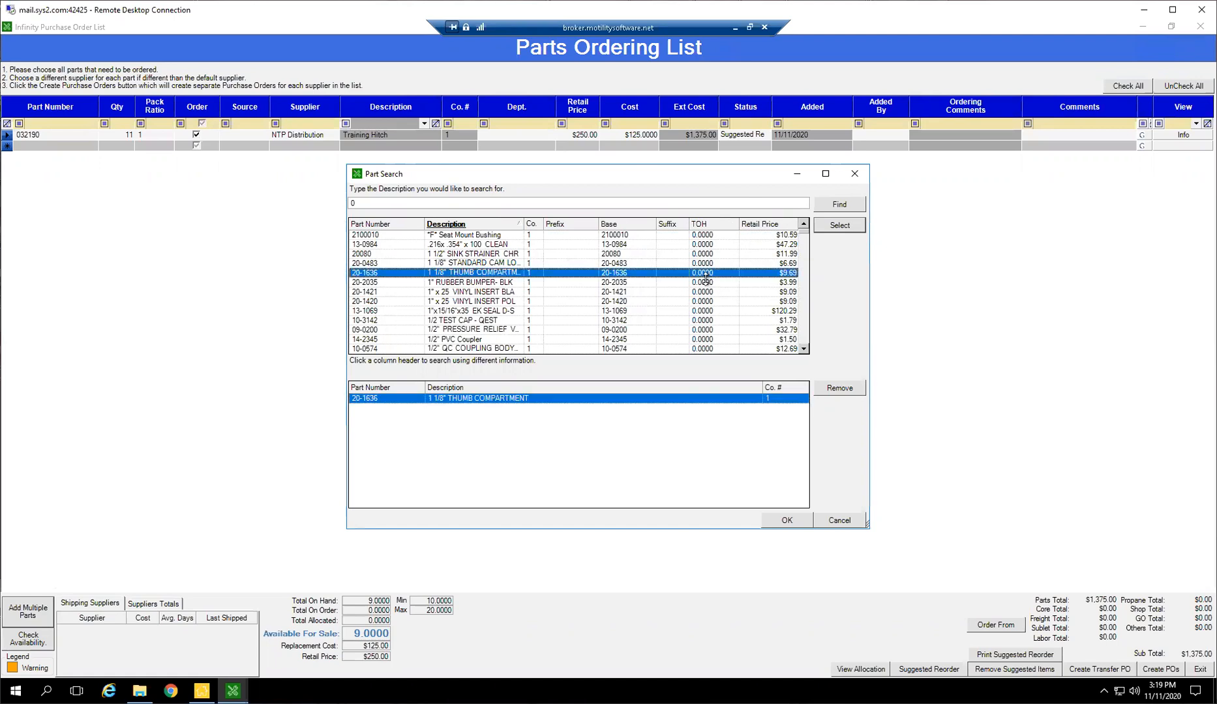
double_click(706, 282)
double_click(707, 292)
double_click(707, 301)
double_click(706, 311)
double_click(706, 321)
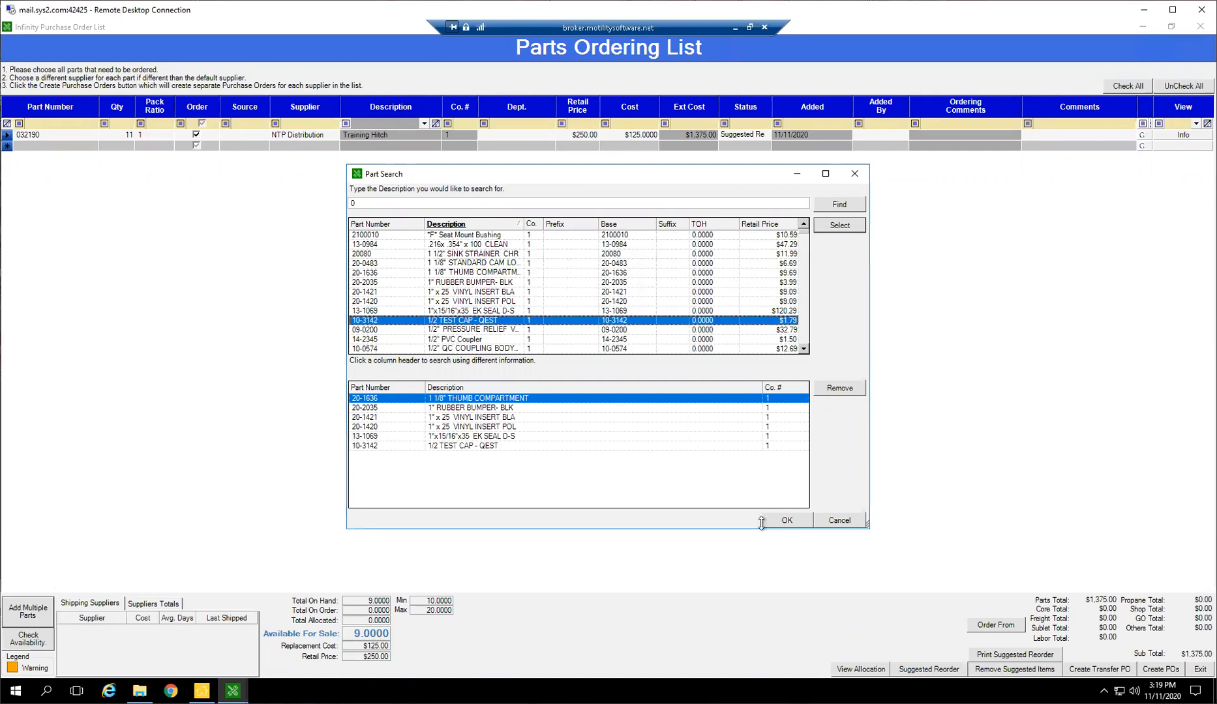
left_click(780, 521)
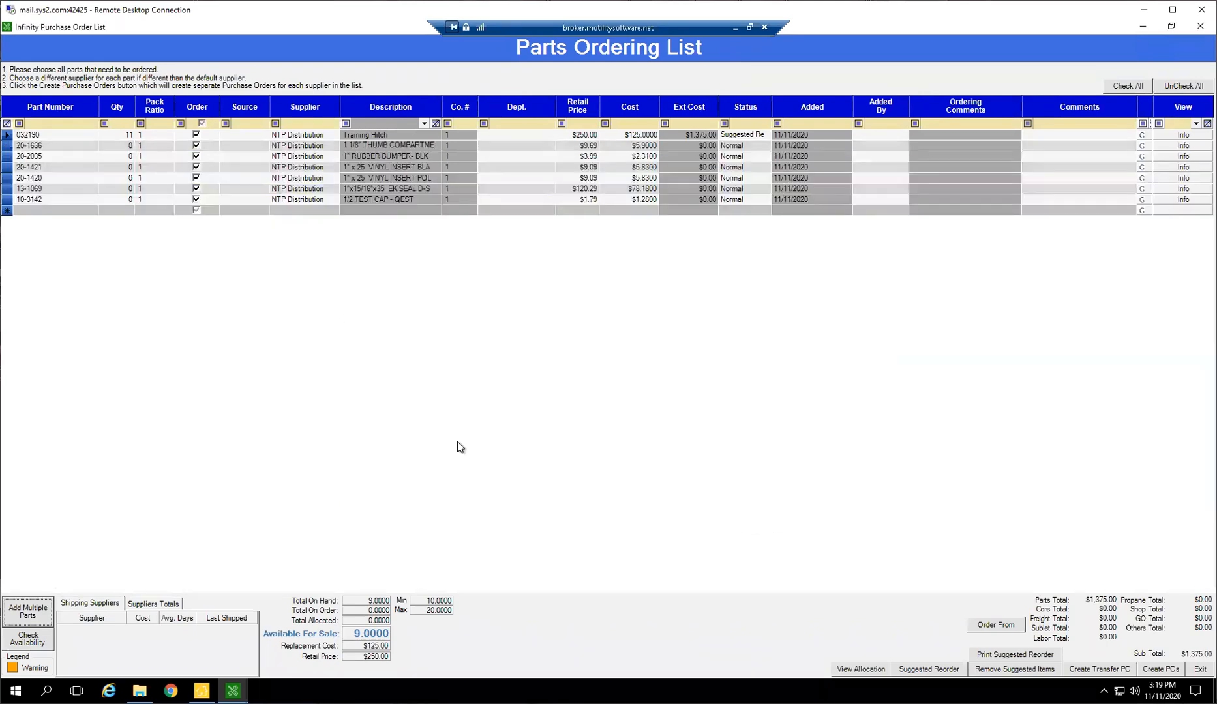
Set the order quantity to 1 for each of the six added parts, from 20-1636 to 10-3142
left_click(130, 148)
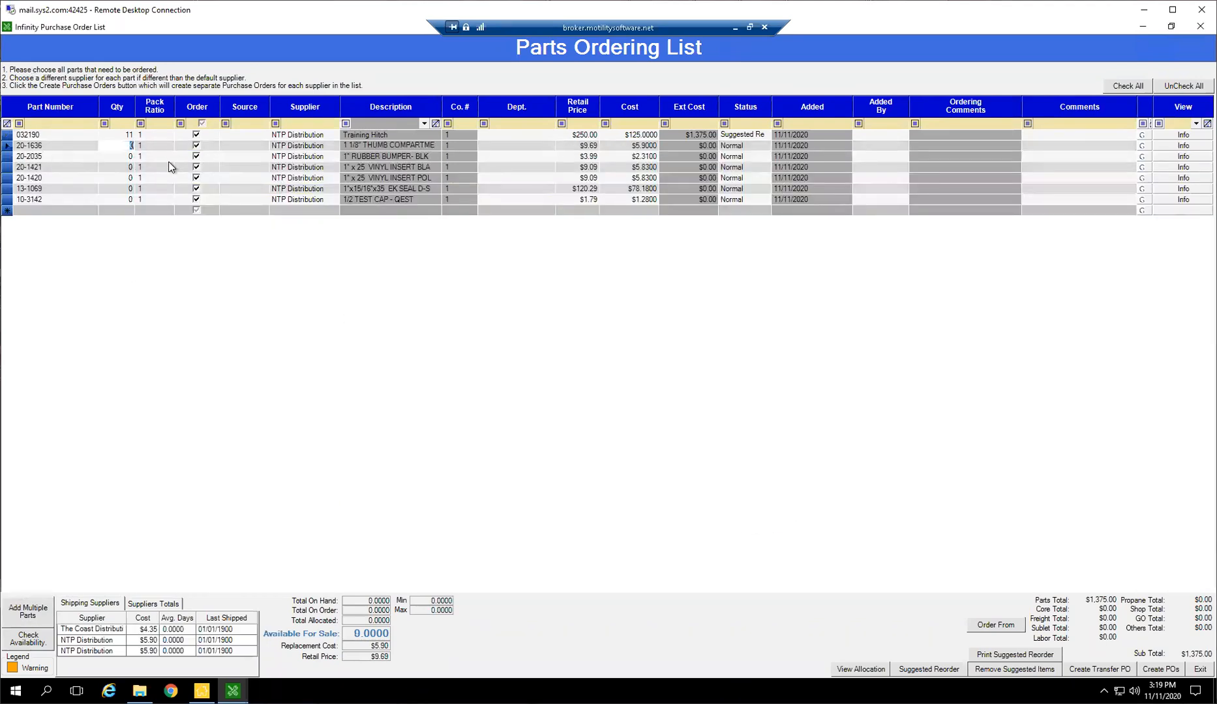
type("1")
left_click(128, 158)
type("1")
left_click(128, 169)
type("1")
left_click(127, 179)
type("1")
left_click(126, 189)
type("1")
left_click(128, 200)
type("1")
Change the order quantity of part 20-1636 to 2 and of part 20-2035 to 4
left_click(128, 146)
type("2")
left_click(127, 157)
type("4")
key("Tab")
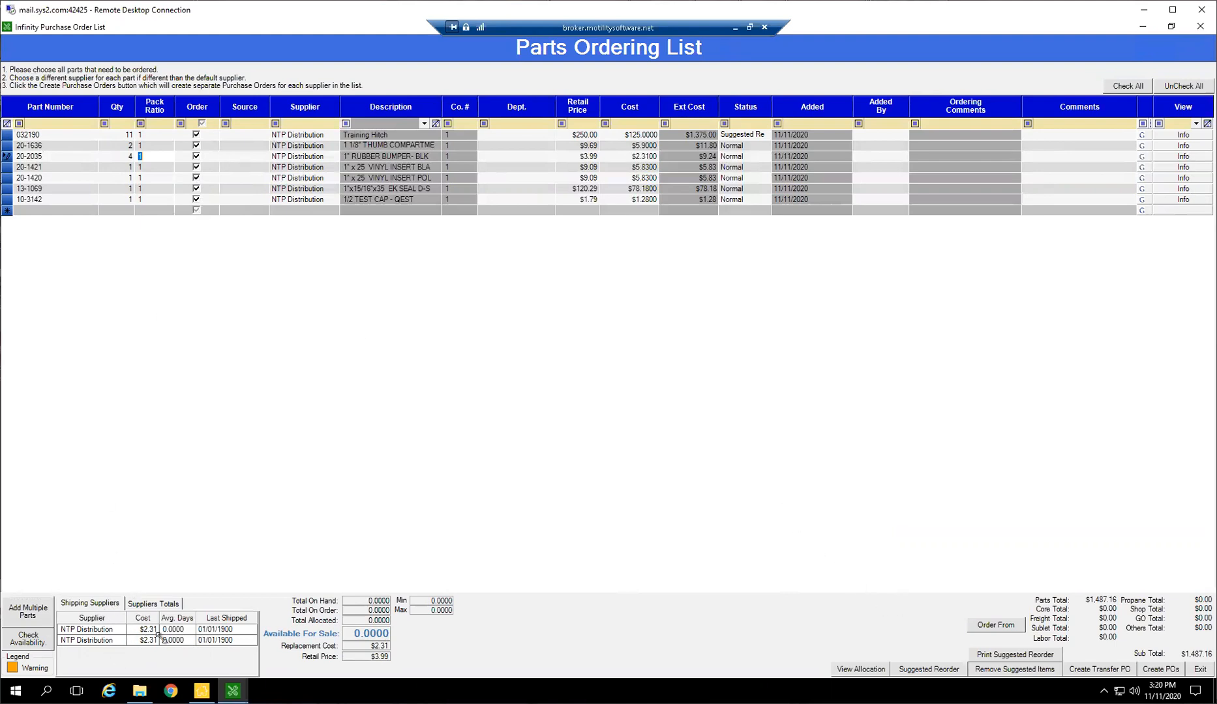
Check the order's supplier totals and shipping suppliers, and try to check part availability
left_click(150, 604)
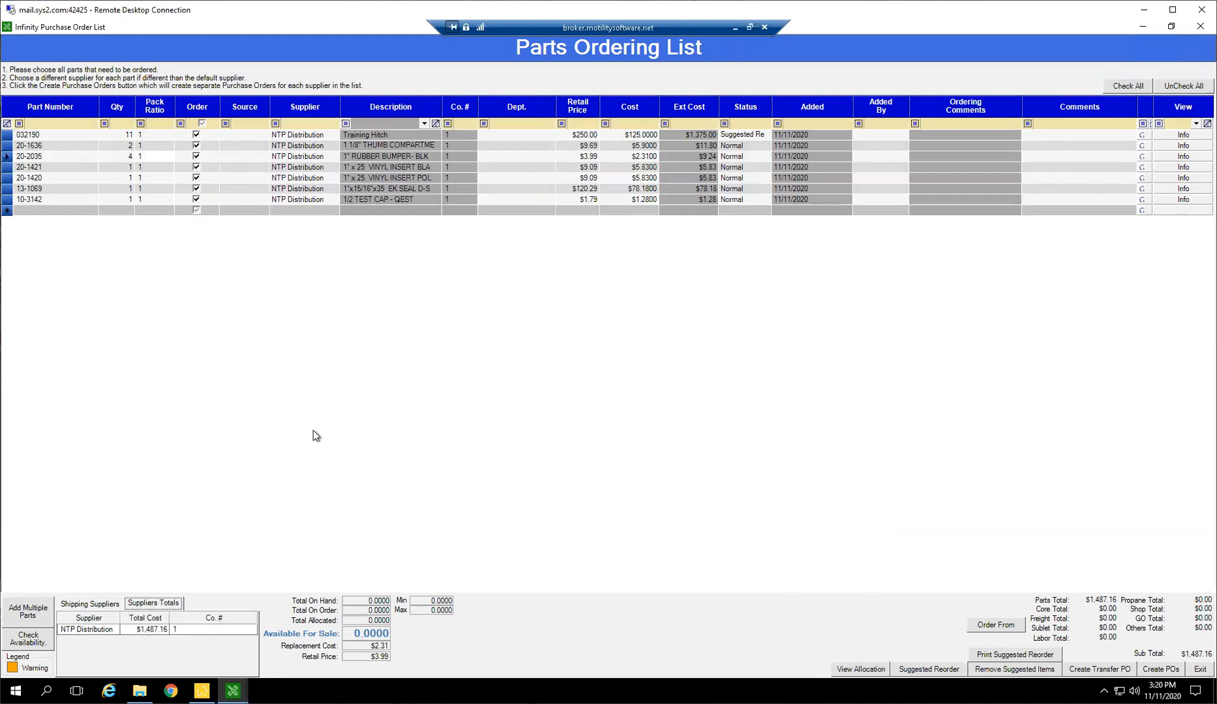
left_click(82, 604)
left_click(26, 647)
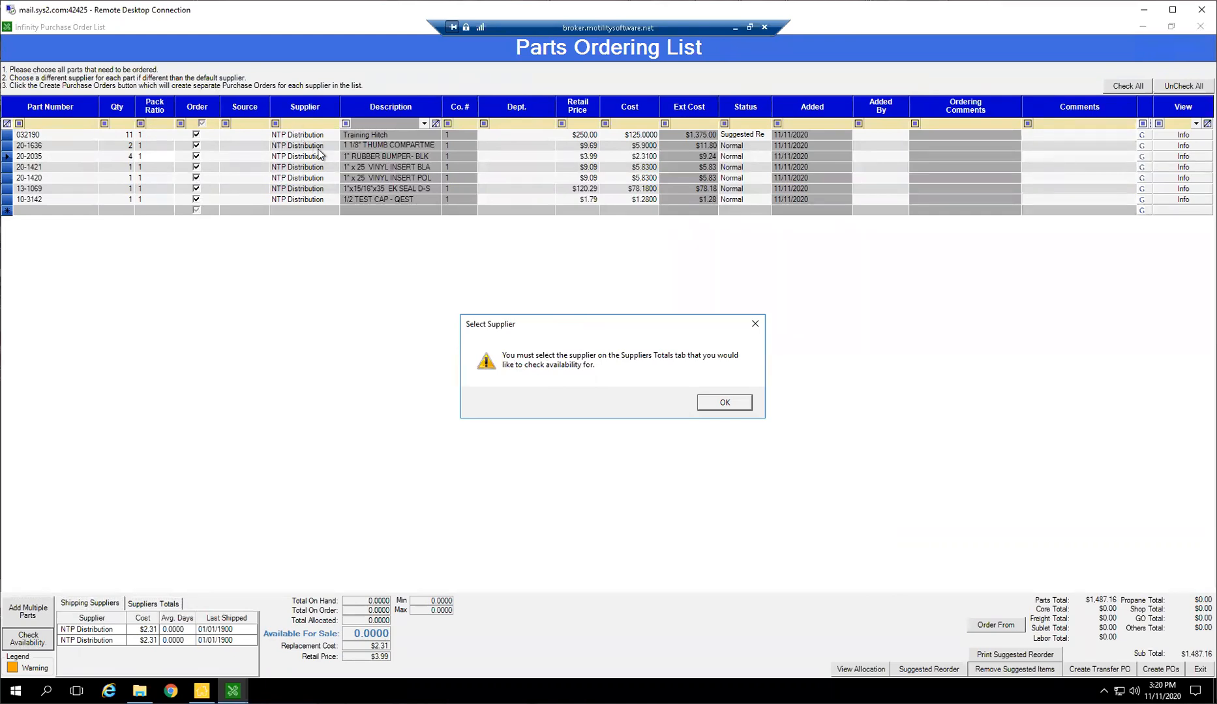
left_click(725, 403)
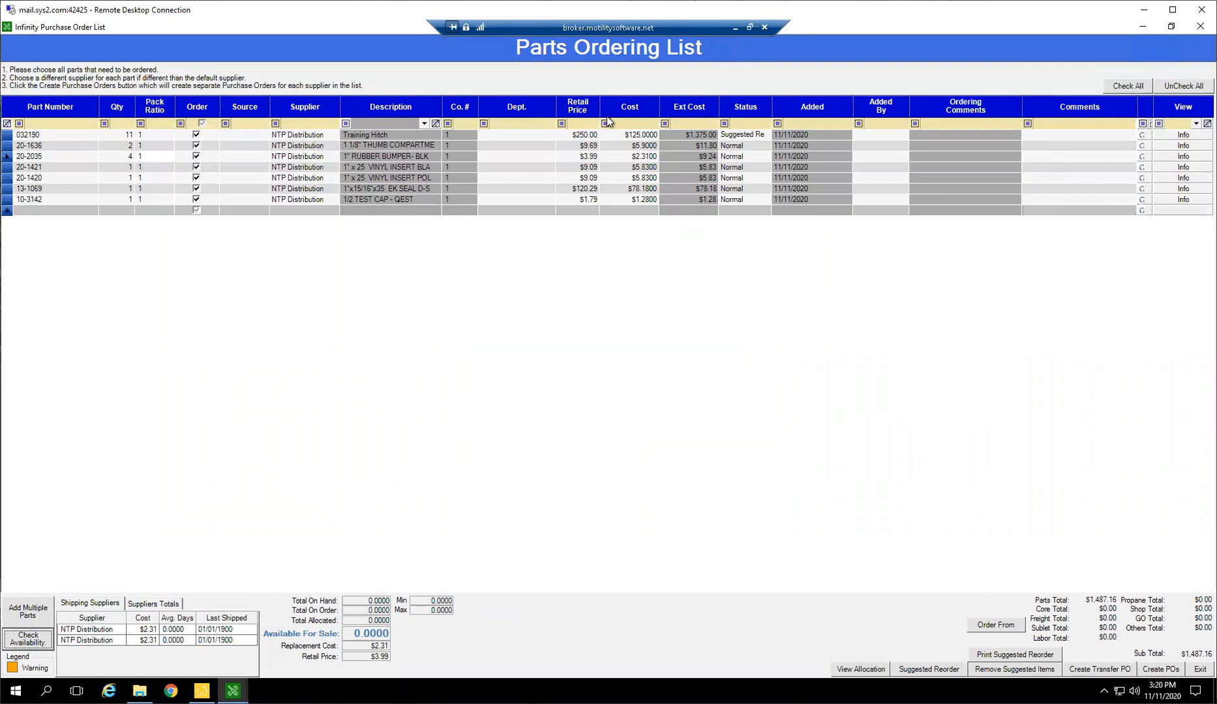
Create a purchase order for NTP Distribution from the checked parts and close the resulting order window
left_click(1165, 669)
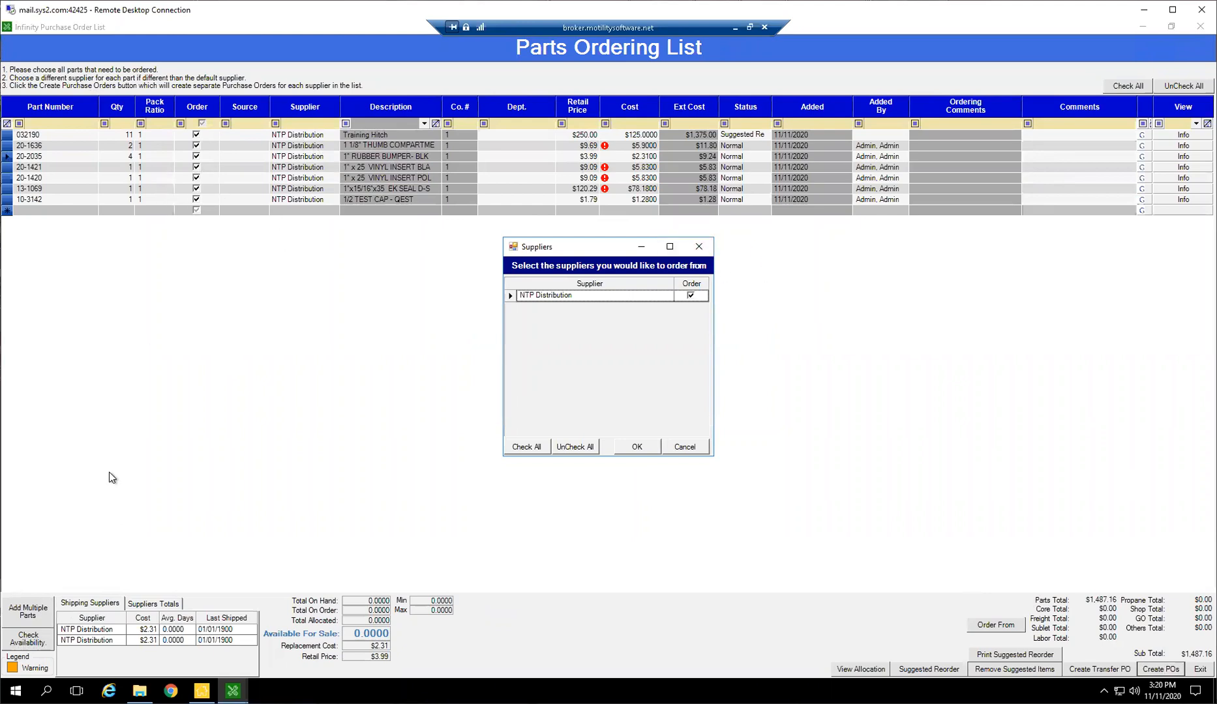
left_click(630, 449)
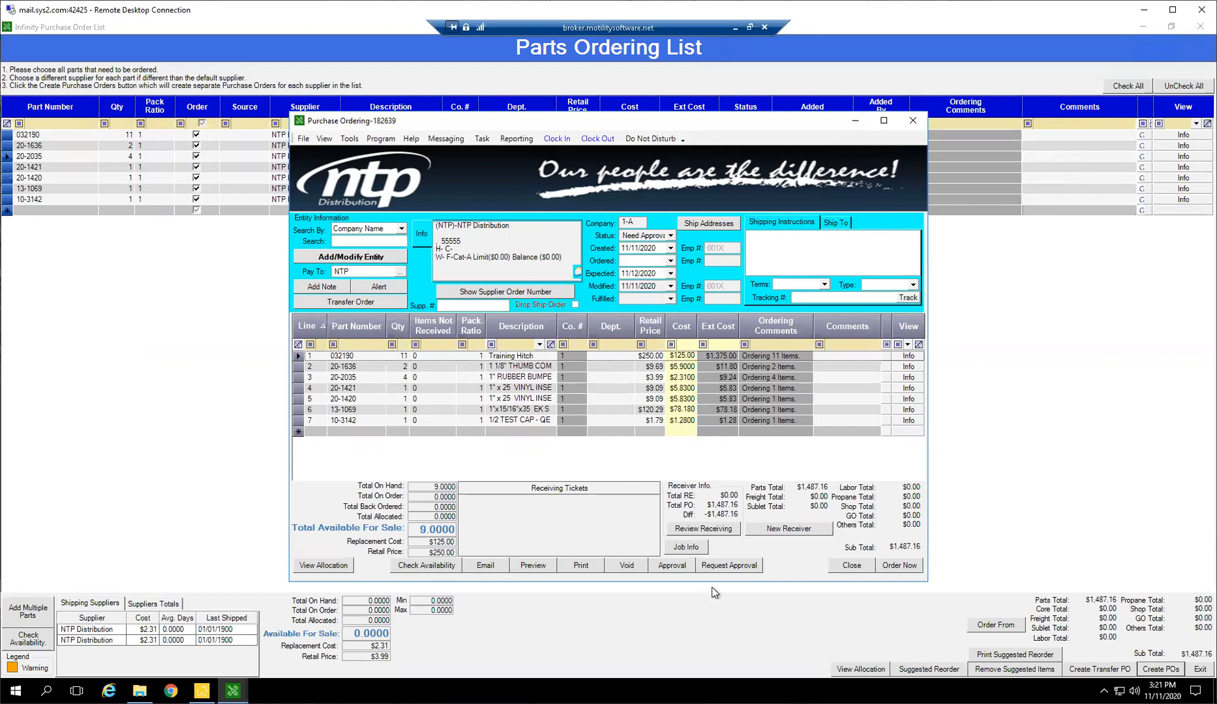
left_click(913, 121)
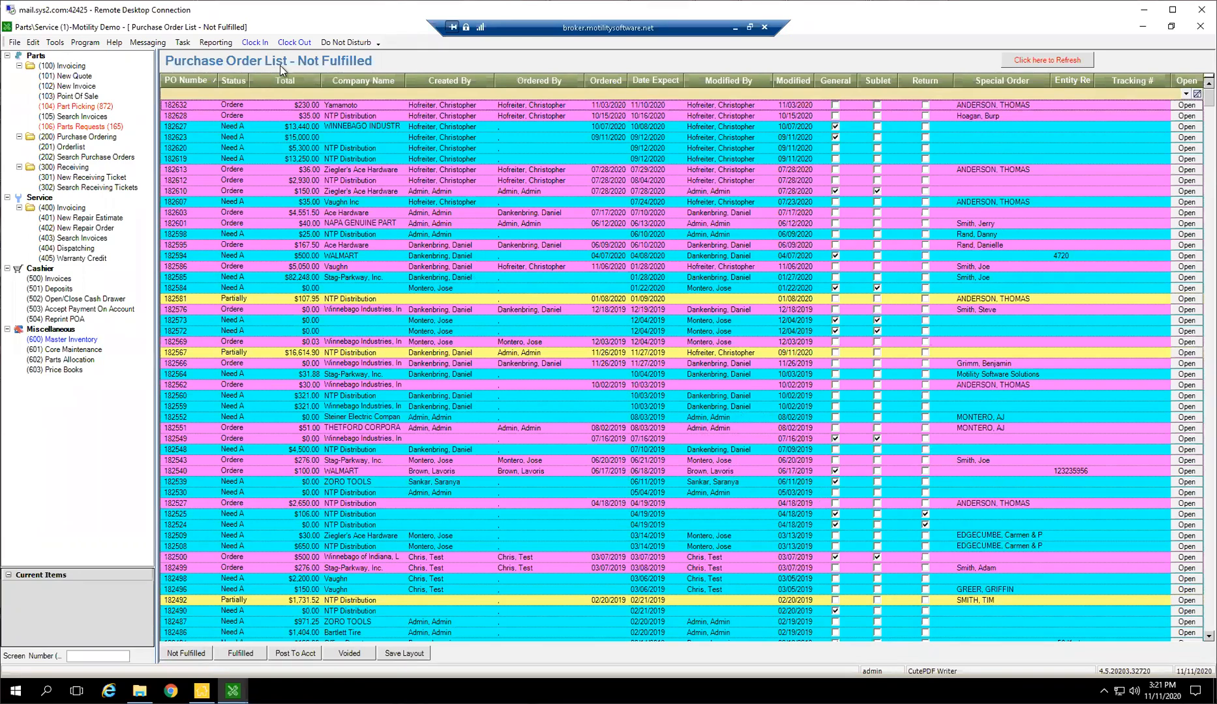
Show the unfulfilled purchase orders with a wider Status column and open the new NTP Distribution order
left_click(49, 139)
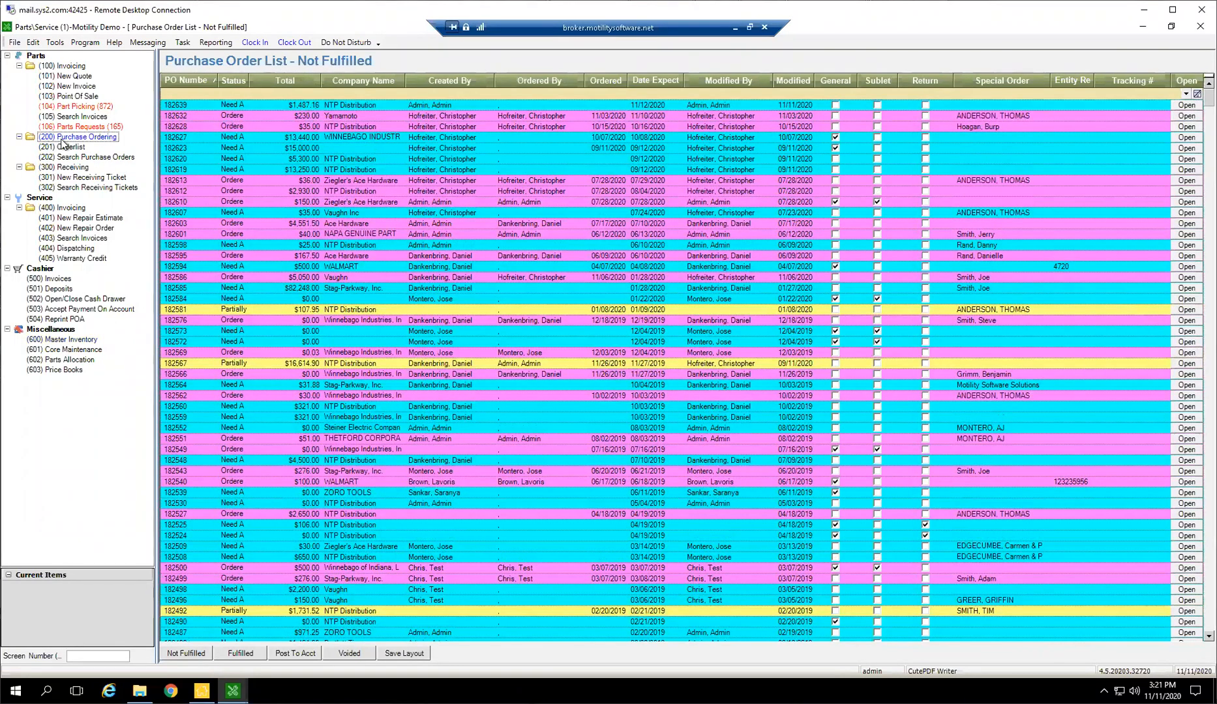
left_click(707, 521)
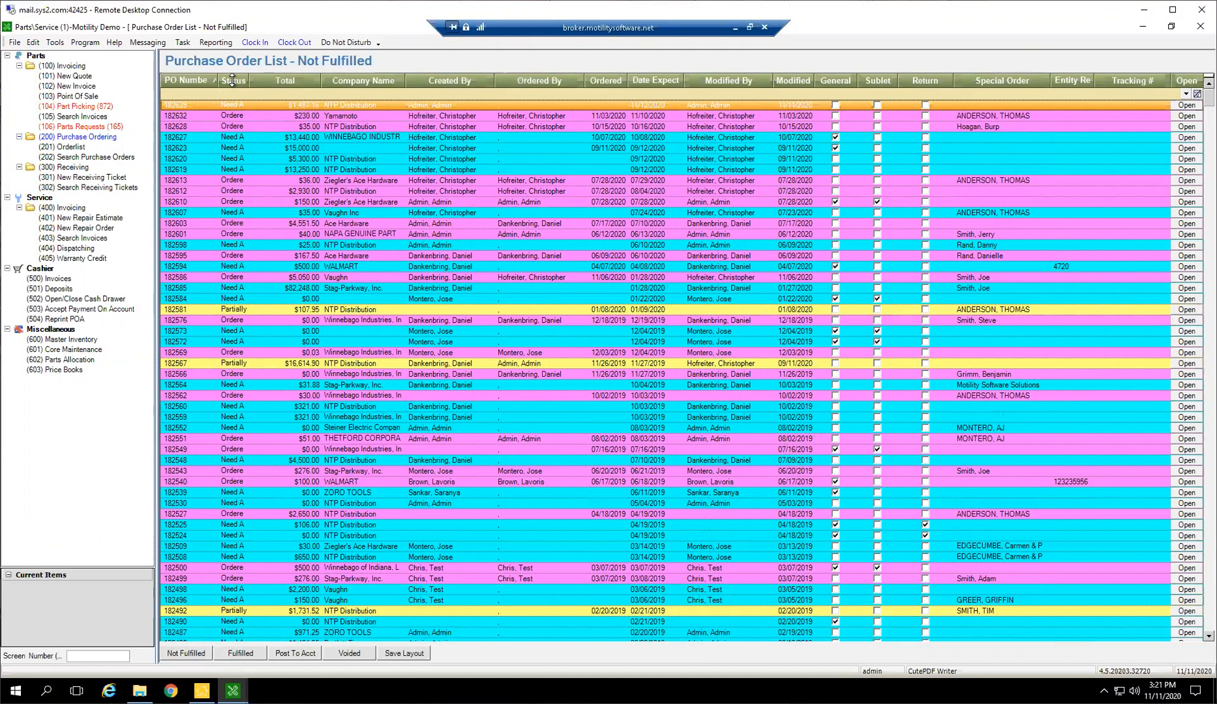
left_click_drag(247, 80, 298, 83)
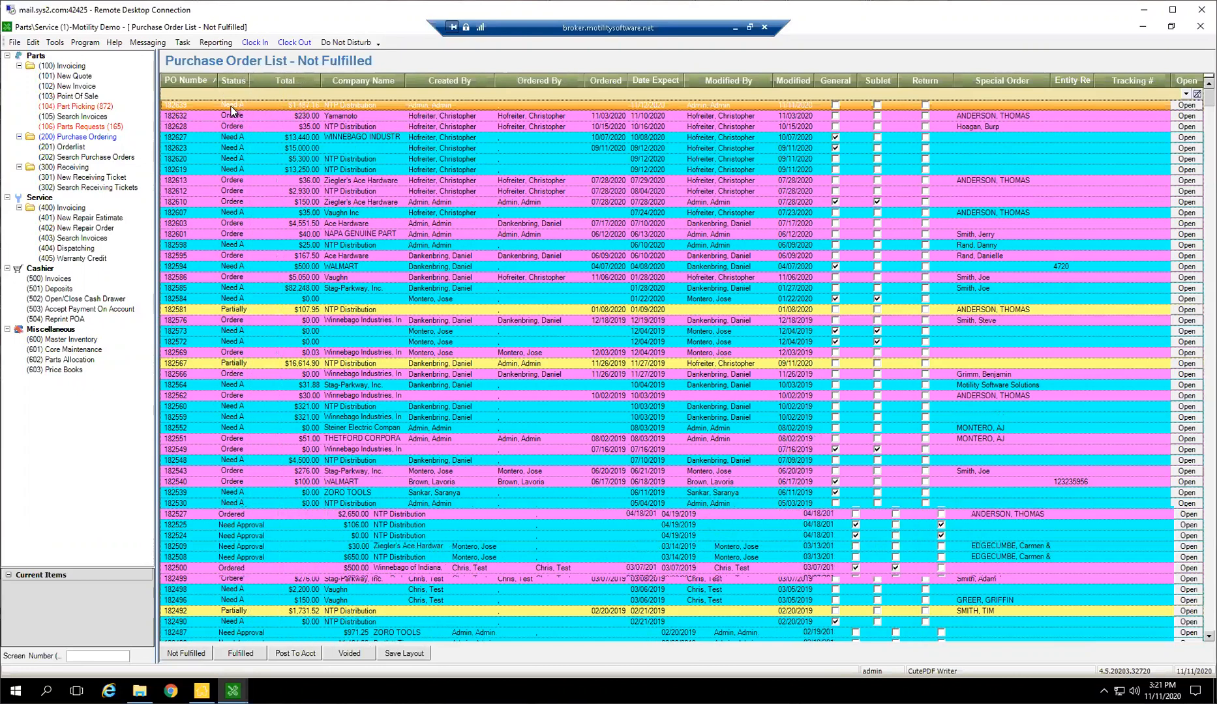
double_click(251, 105)
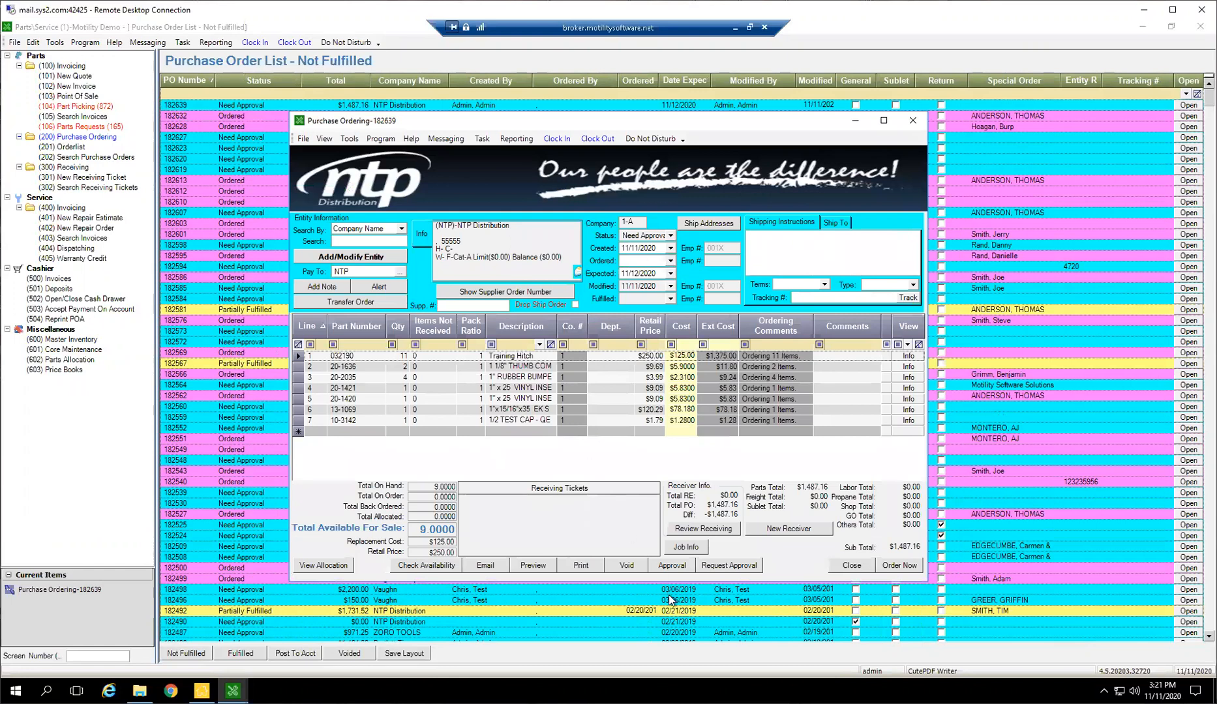
View the purchase order's approvals, and place it as a standard Infinity order without saving the PDF printout
left_click(666, 568)
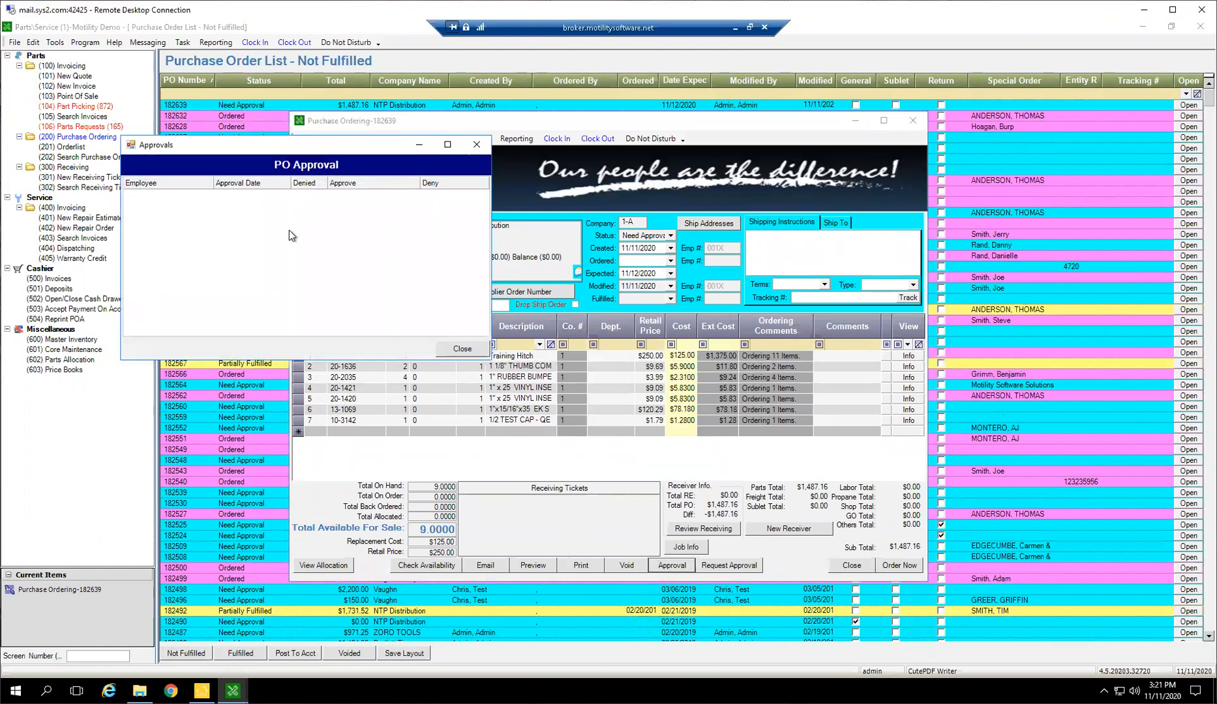
left_click(460, 350)
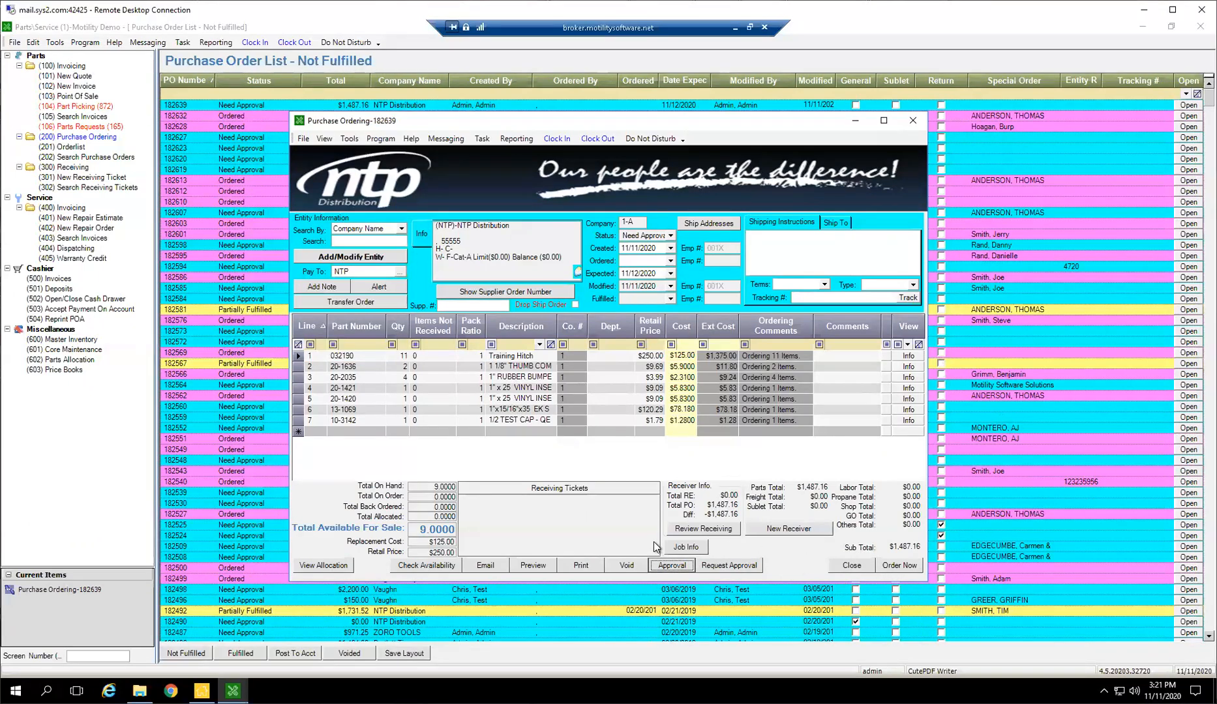
left_click(900, 566)
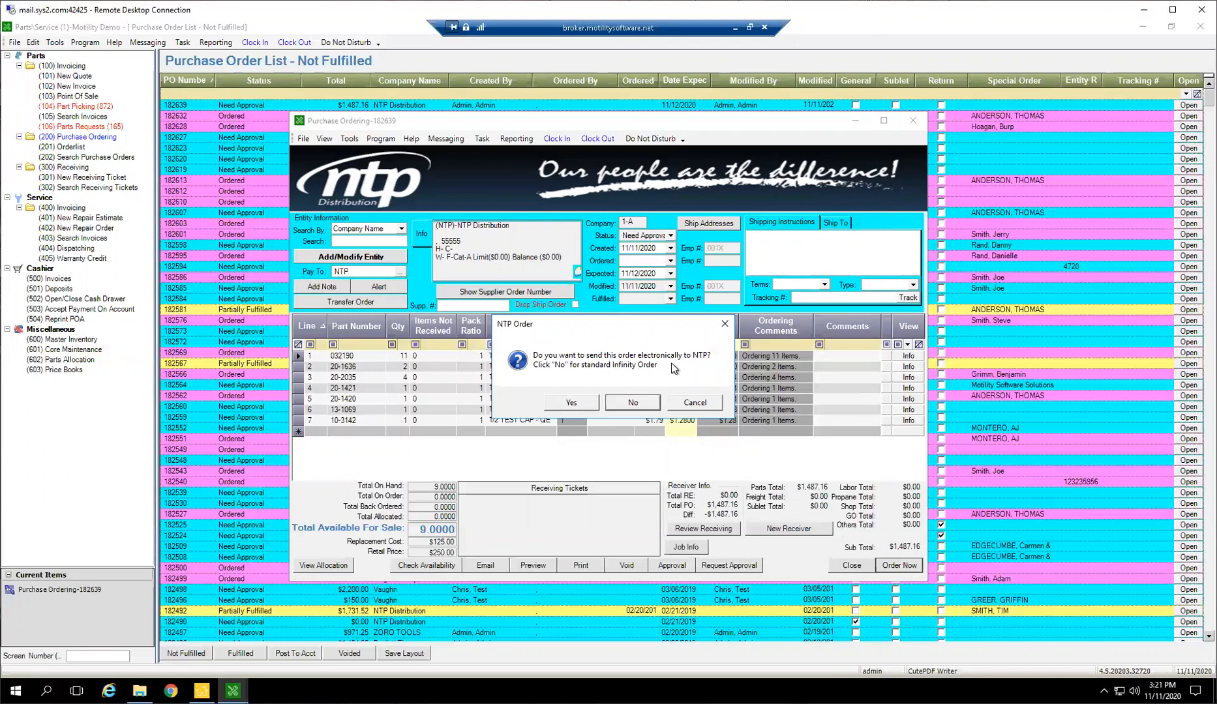
left_click(632, 402)
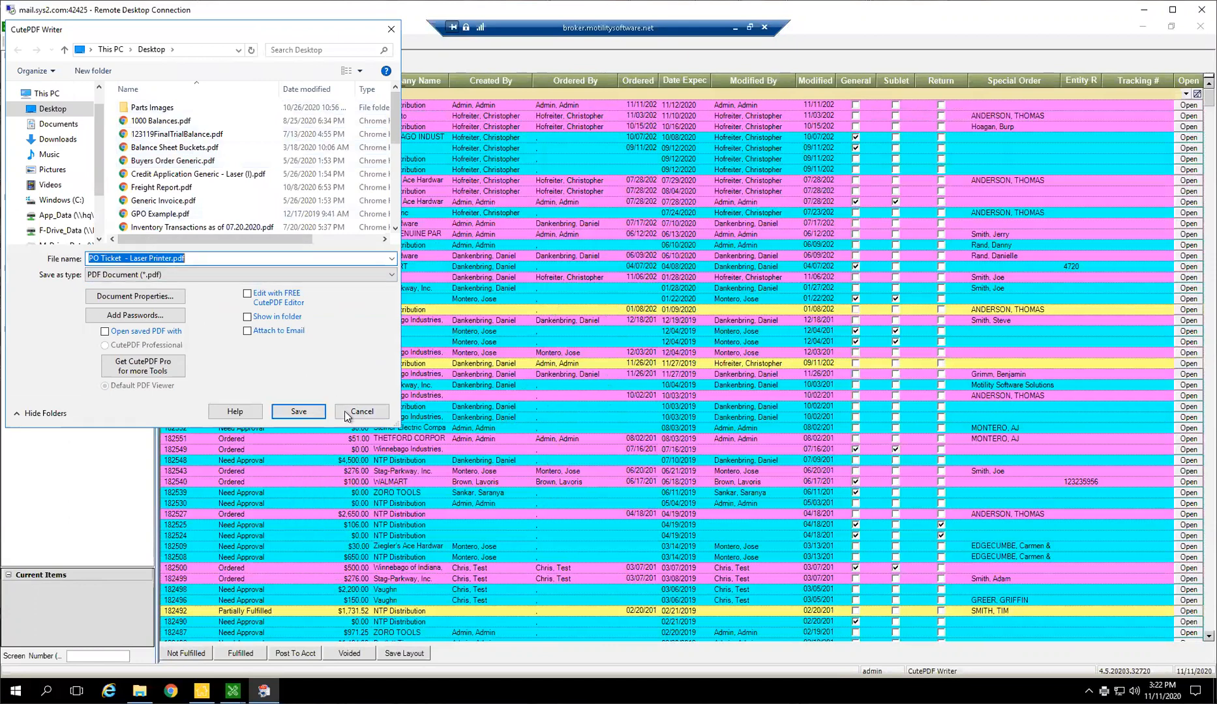
left_click(351, 413)
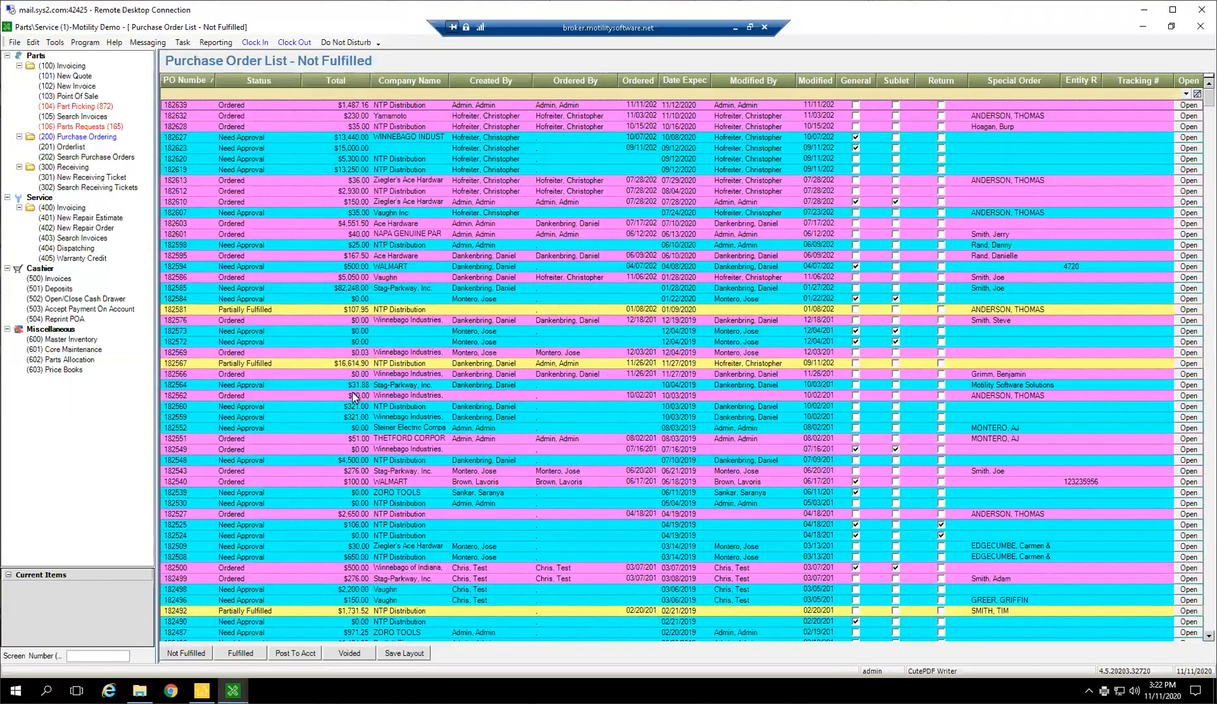
Filter the purchase order list by the status Need Approval, followed by Not Ordered
left_click(254, 105)
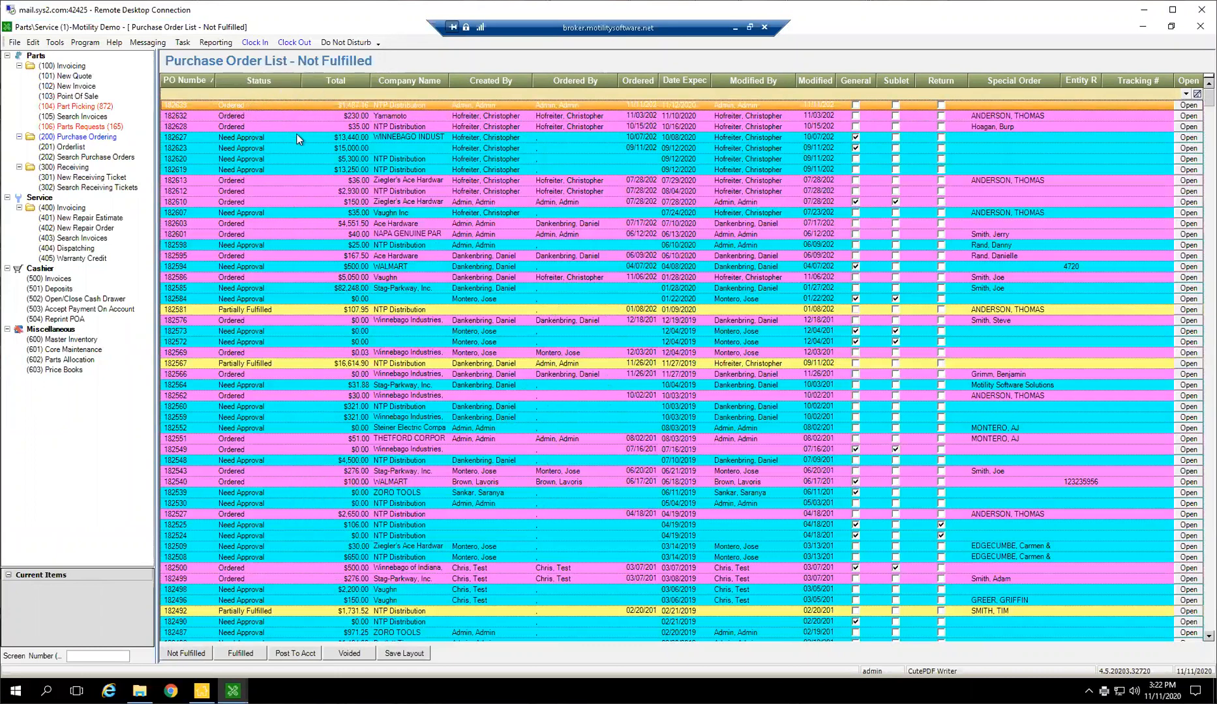
left_click(284, 94)
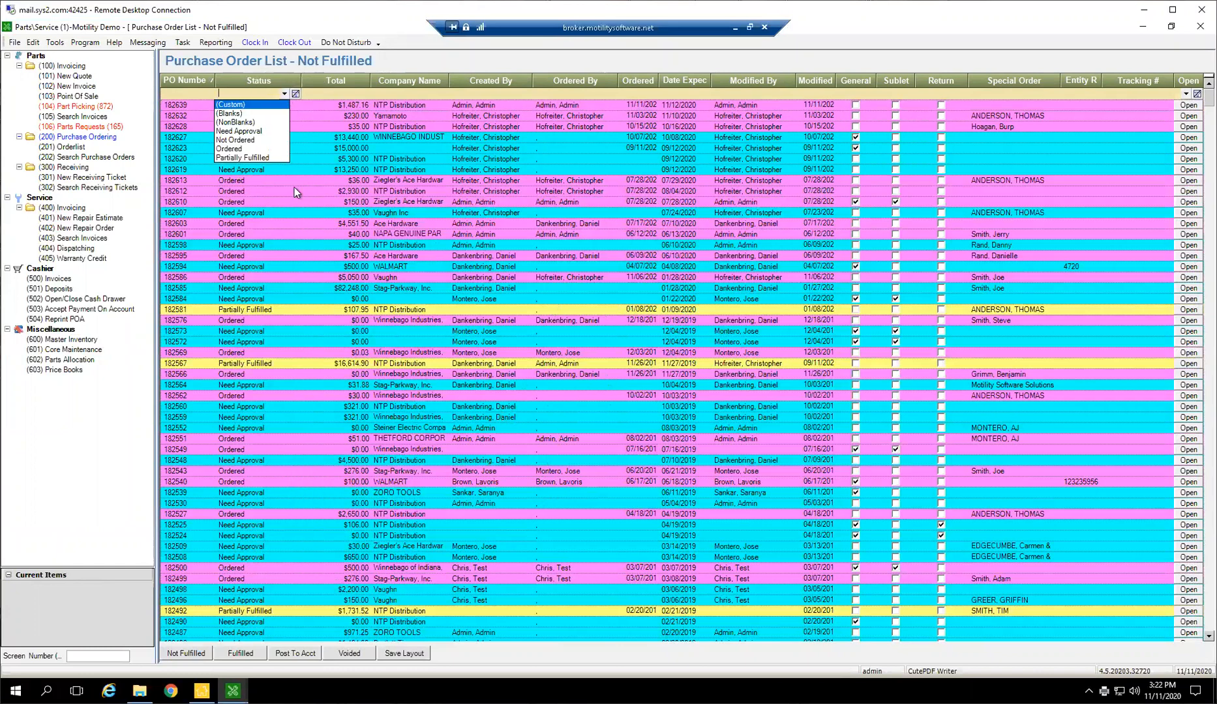
left_click(259, 133)
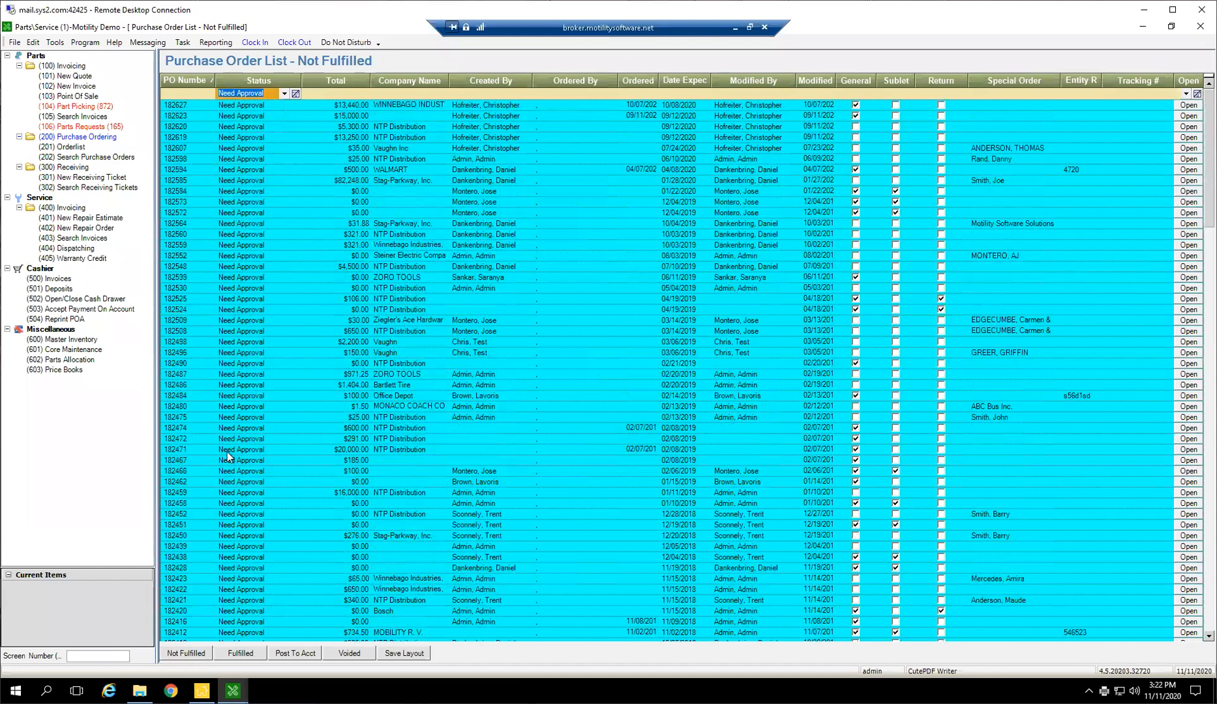
left_click(284, 93)
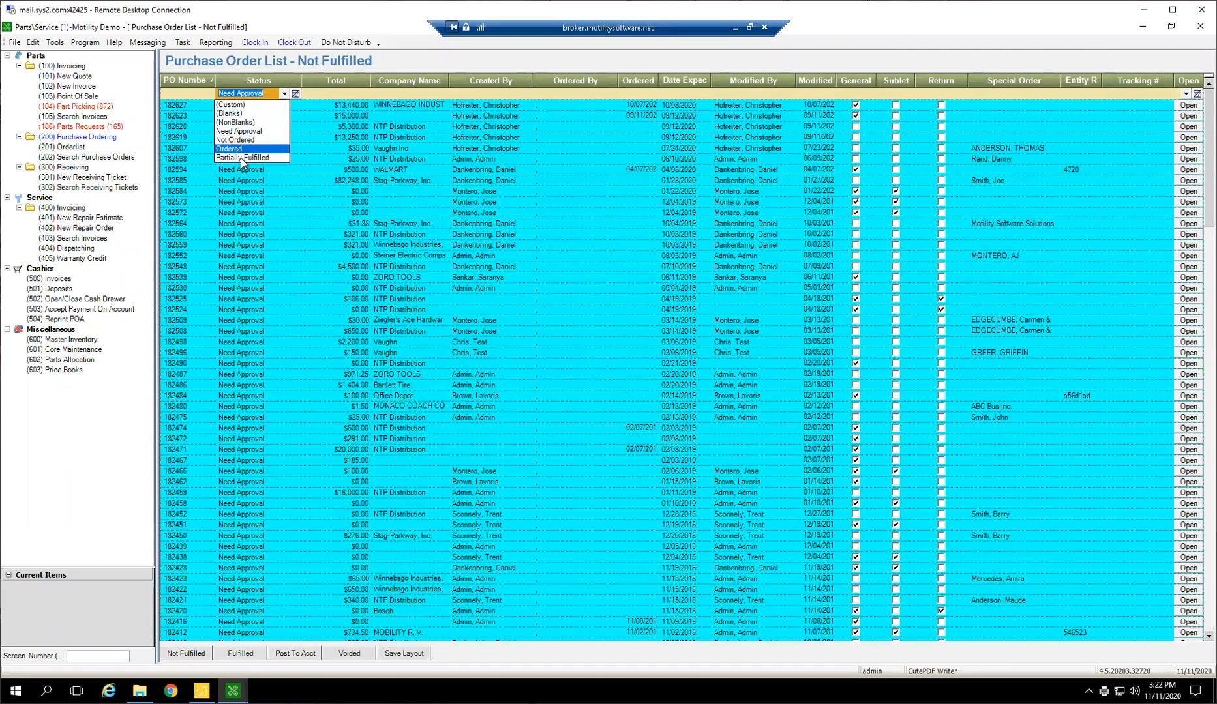
left_click(243, 140)
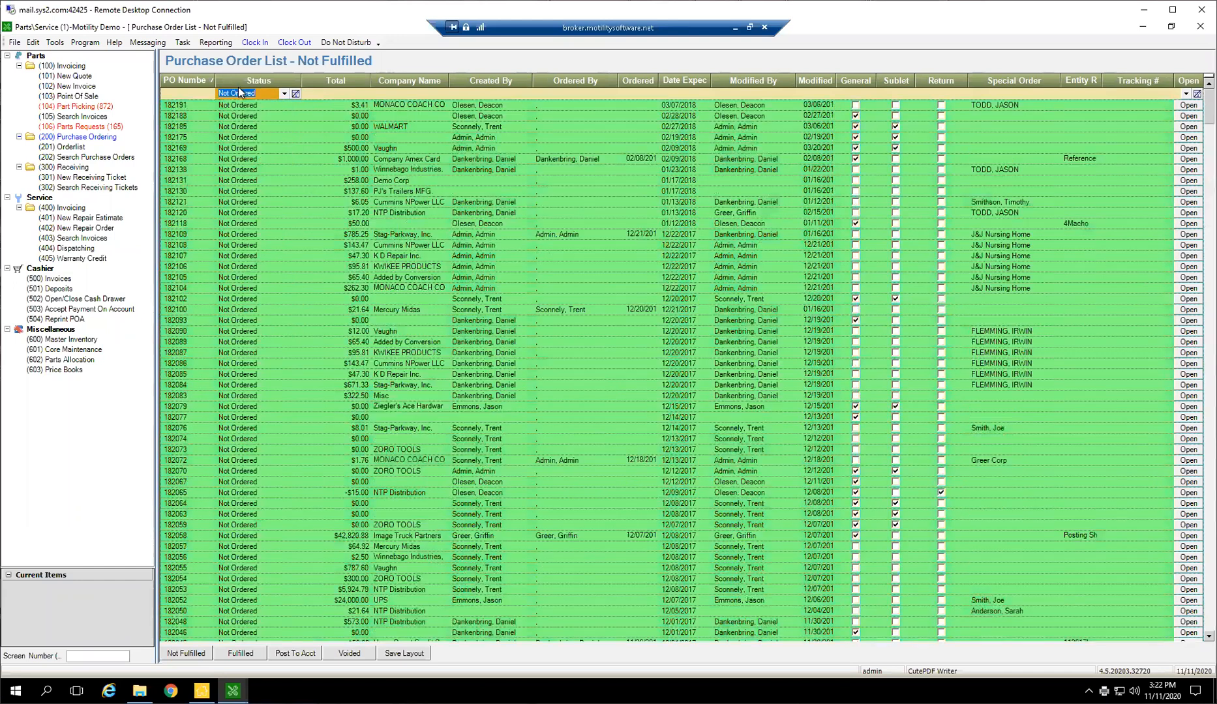
scroll(277, 329, "down", 4)
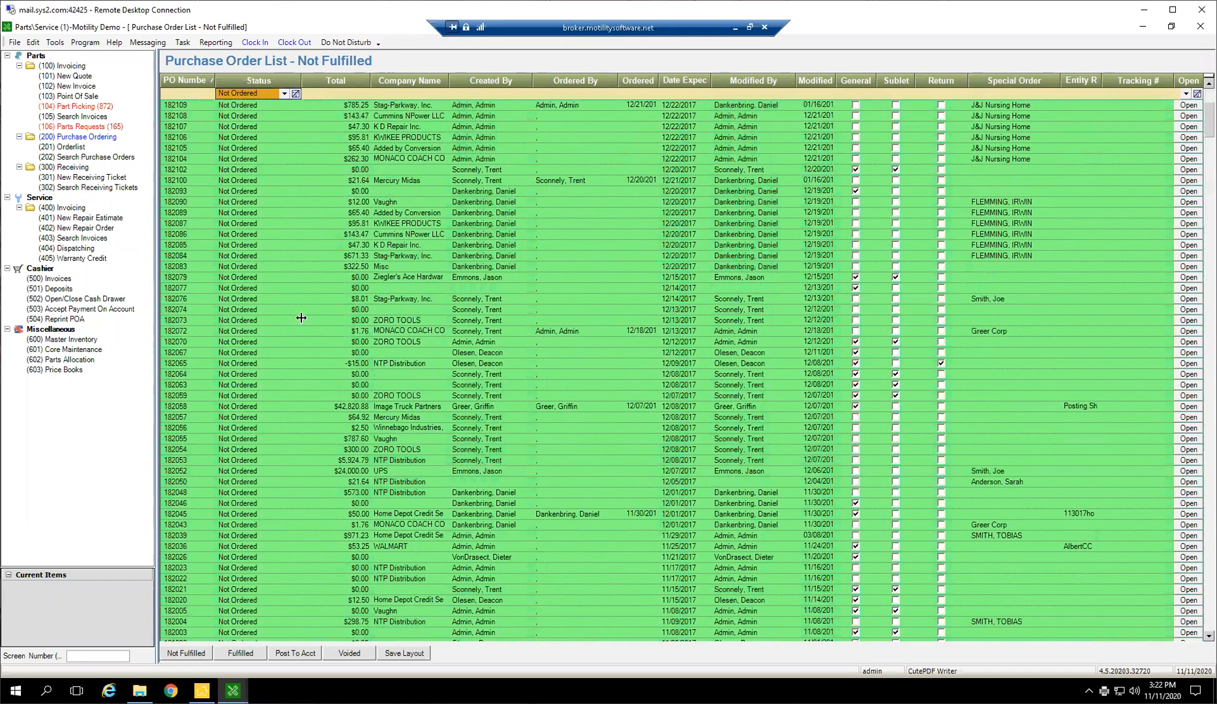
scroll(731, 349, "up", 4)
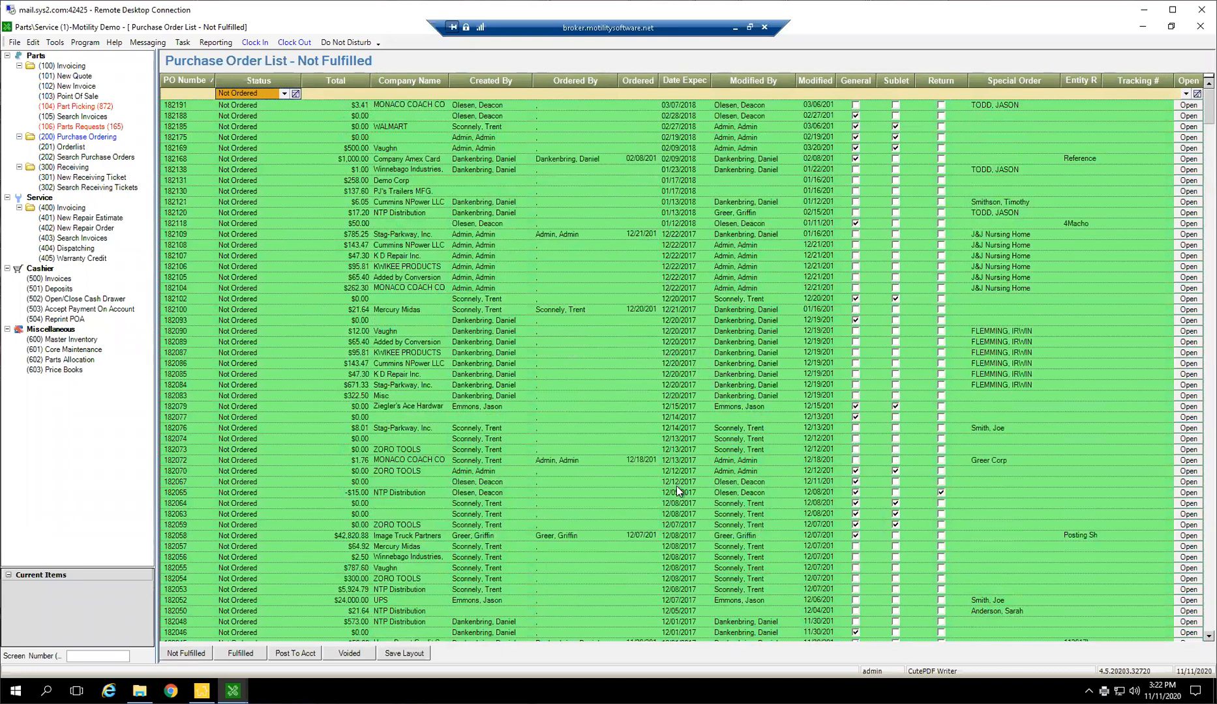
Void the $671.33 Stag-Parkway purchase order with the reason "cleanup" and close it
double_click(690, 386)
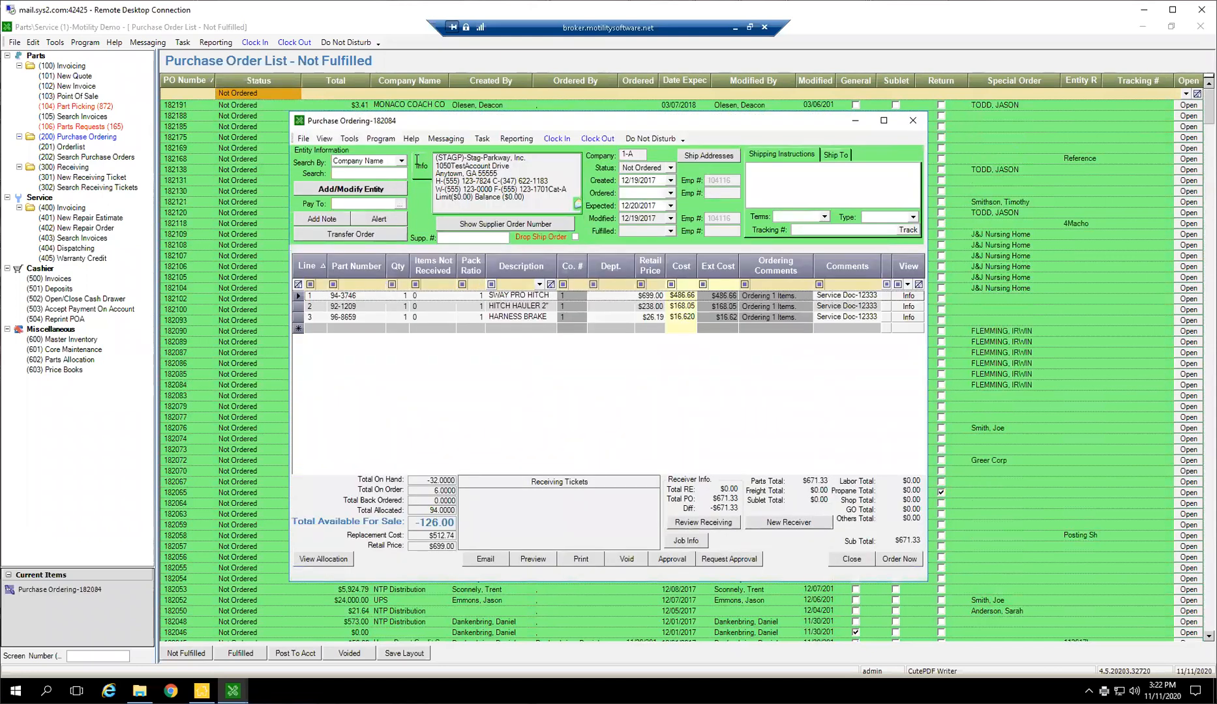
left_click(626, 559)
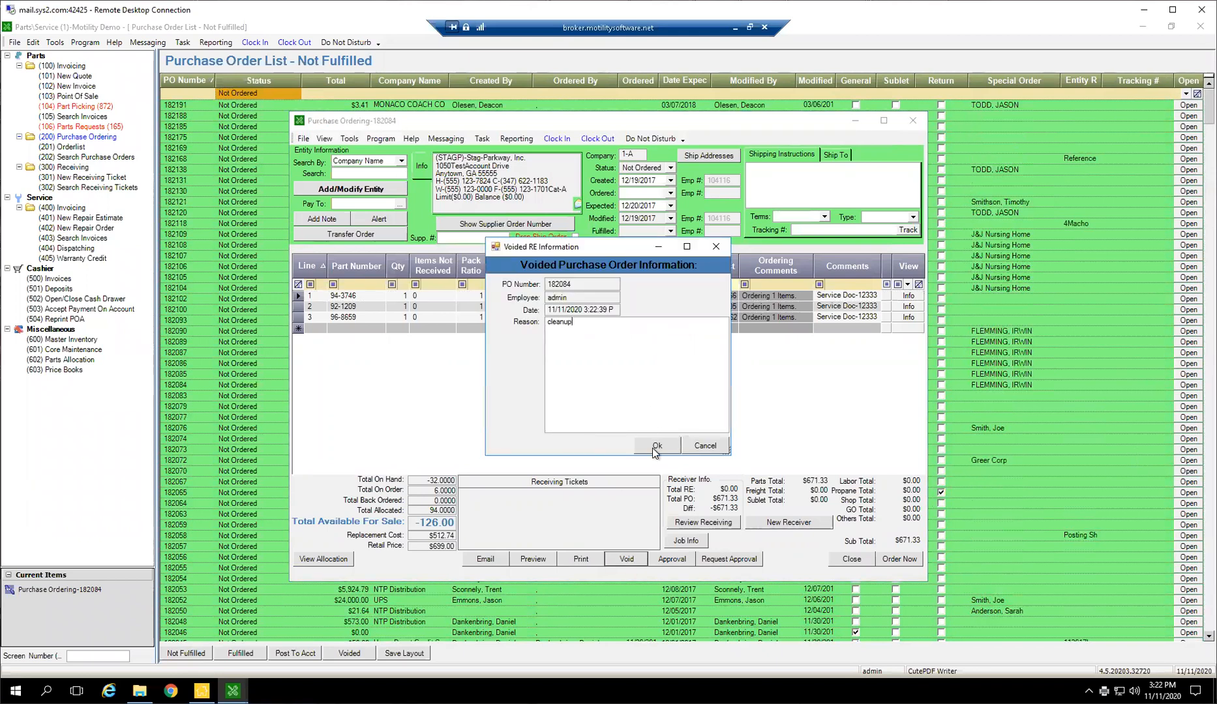
type("cleanup")
left_click(656, 446)
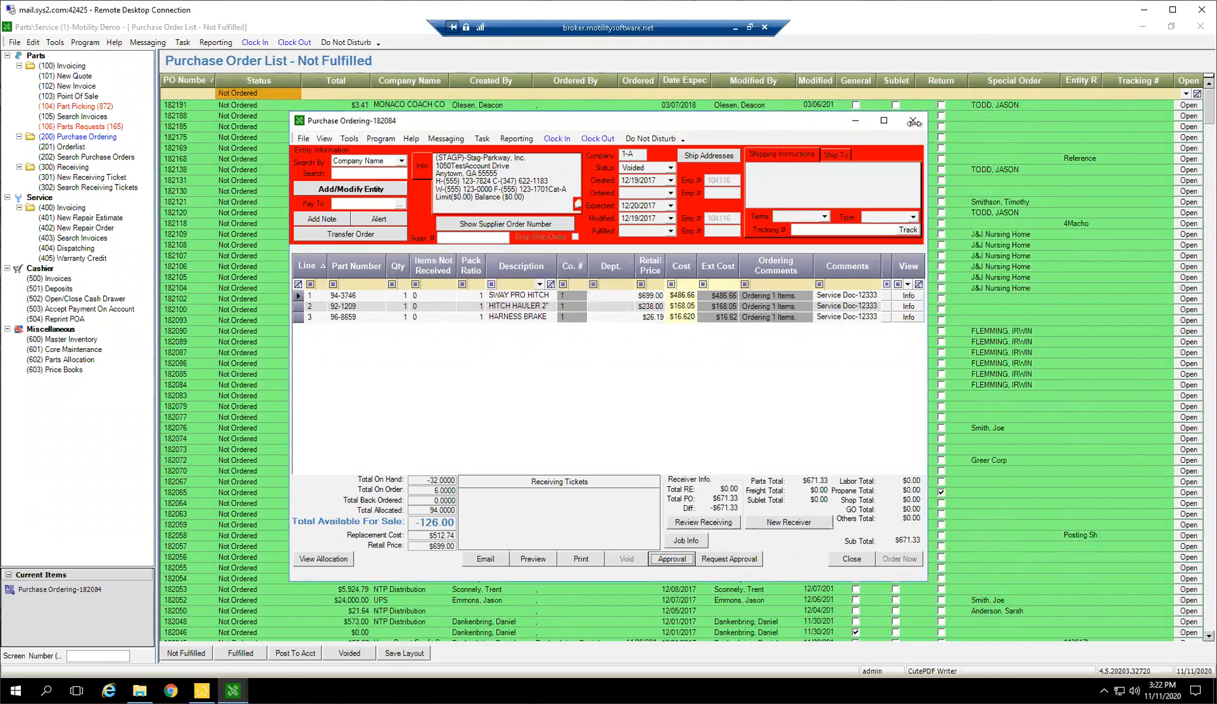
left_click(913, 121)
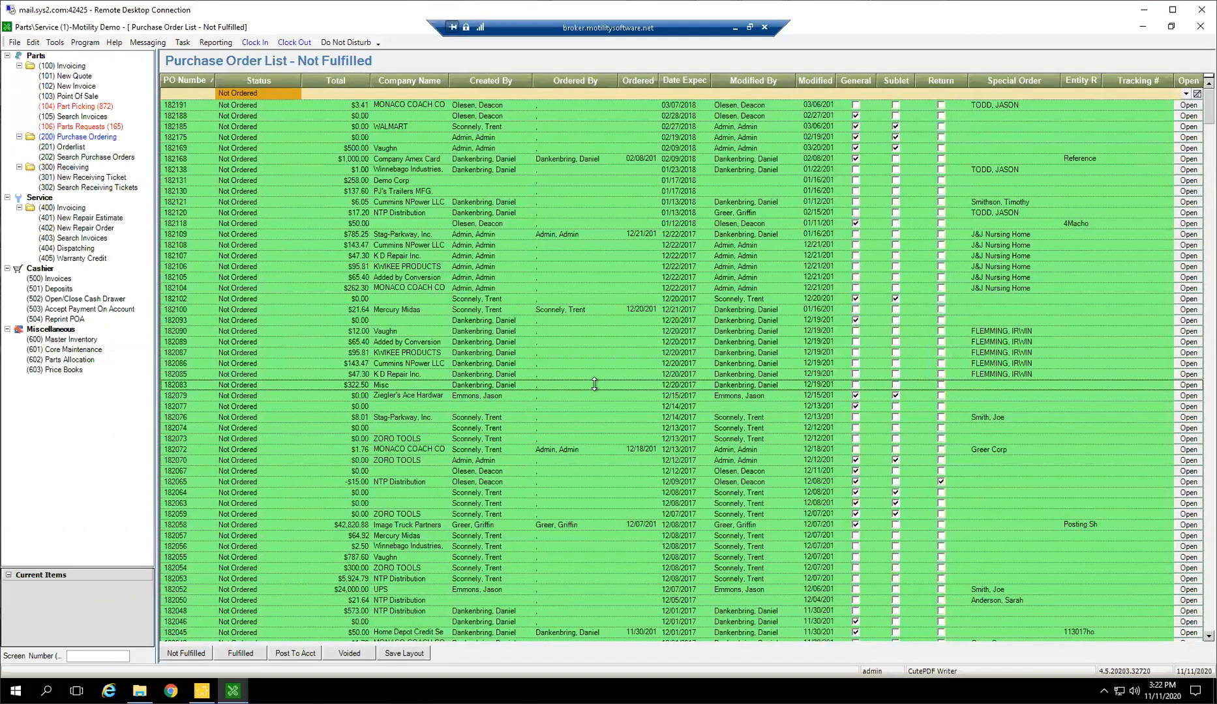
Look through the Not Ordered purchase orders for old entries with a $0.00 total as cleanup candidates
scroll(576, 415, "down", 10)
scroll(603, 377, "down", 7)
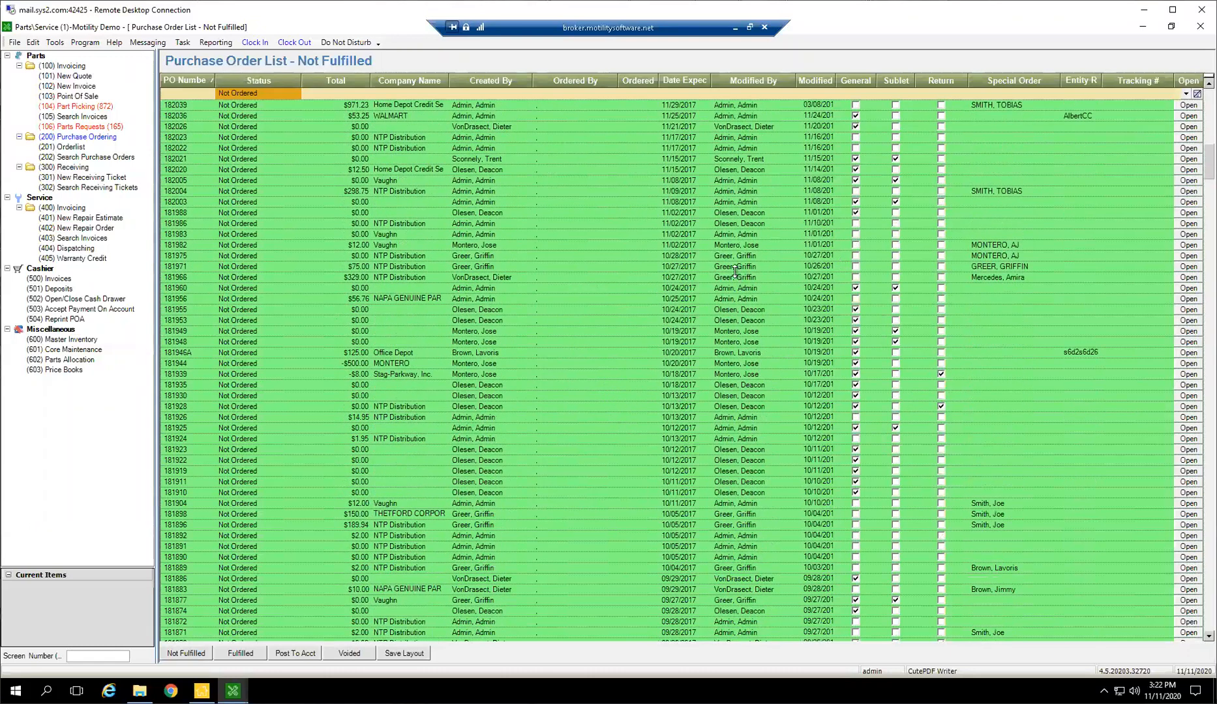
scroll(627, 245, "down", 5)
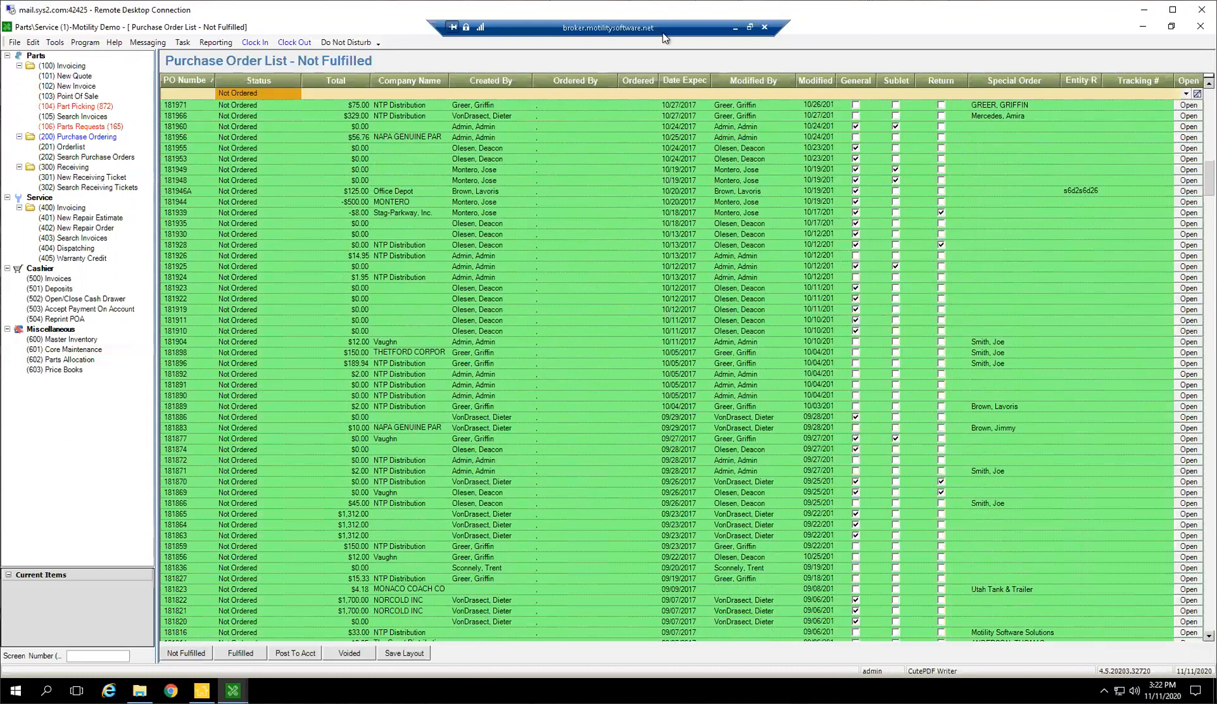
scroll(594, 397, "up", 7)
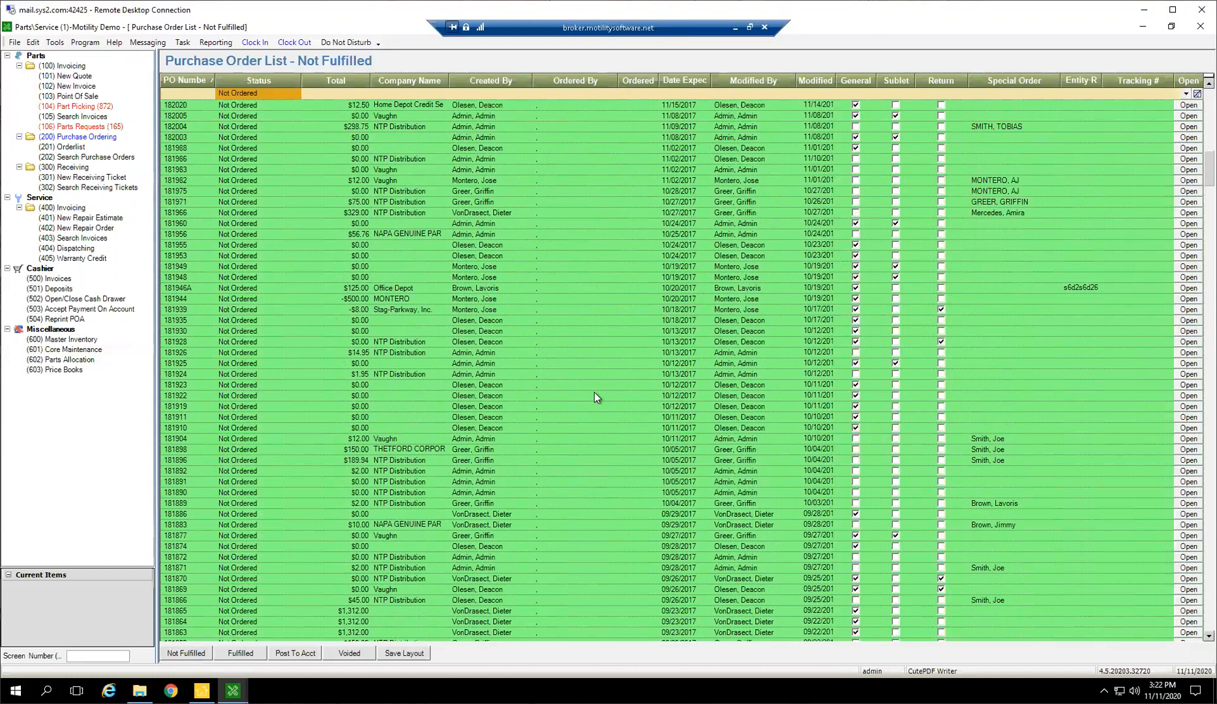
scroll(613, 365, "up", 2)
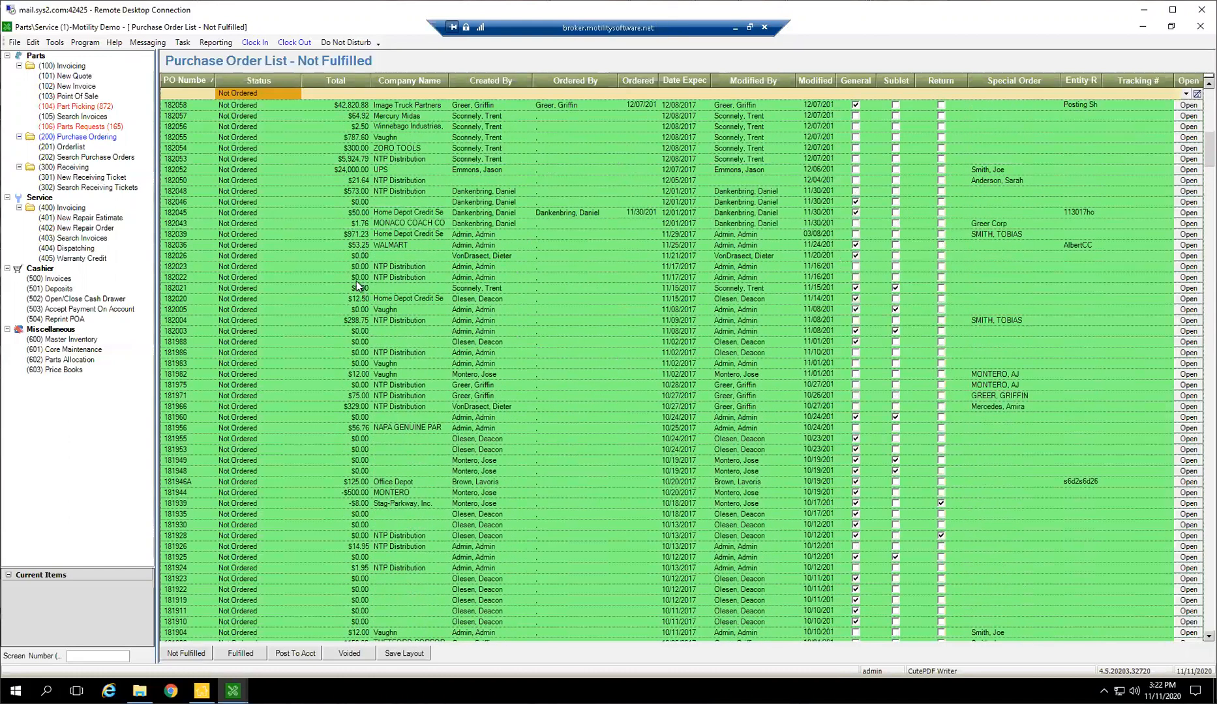
left_click(361, 256)
left_click(369, 266)
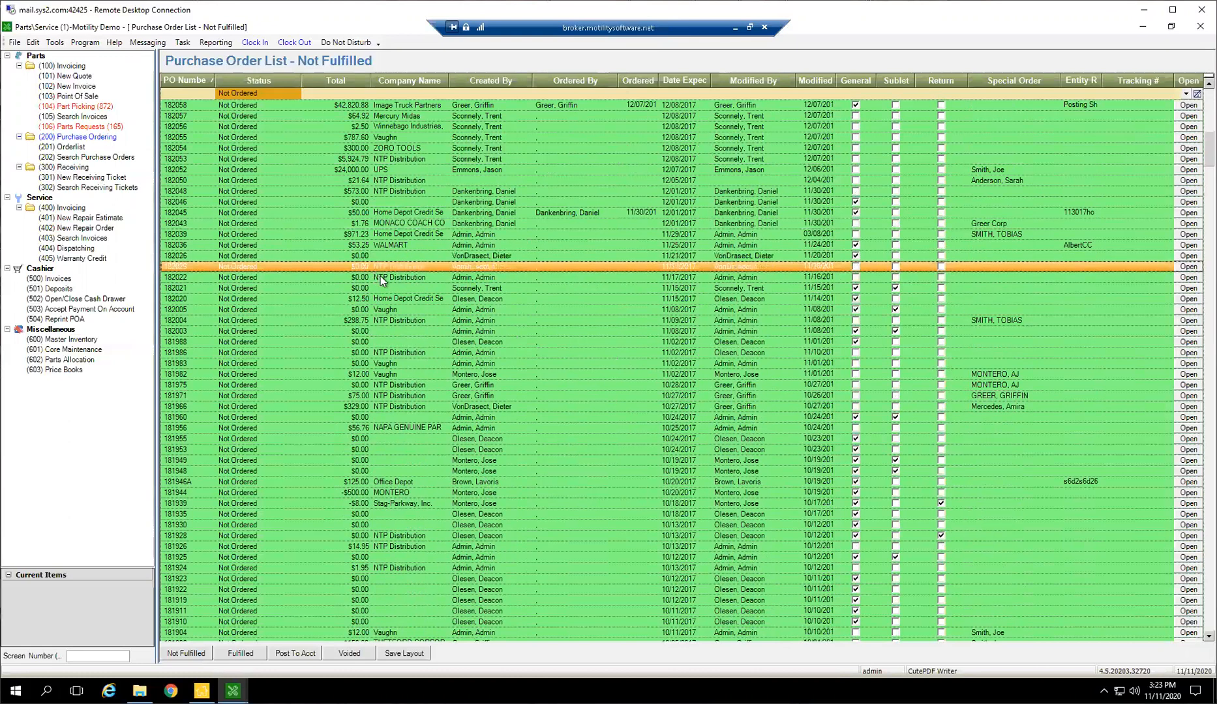
left_click(382, 277)
left_click(382, 288)
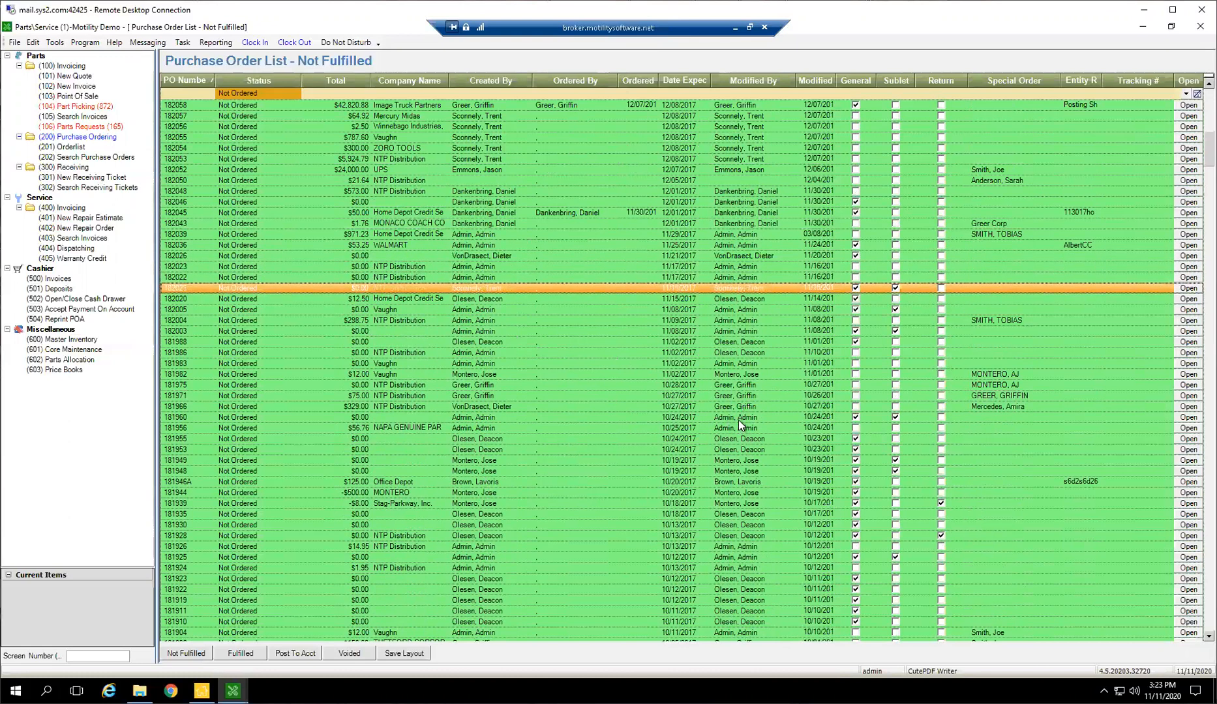
scroll(739, 420, "up", 13)
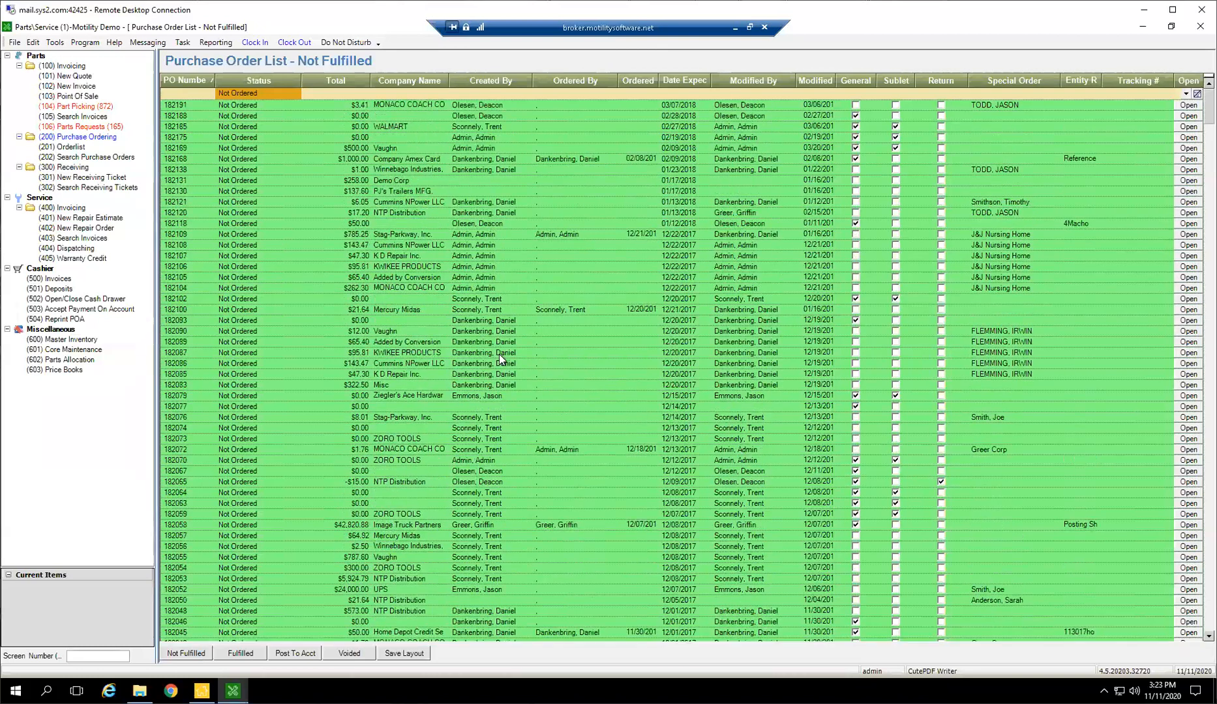
left_click(359, 299)
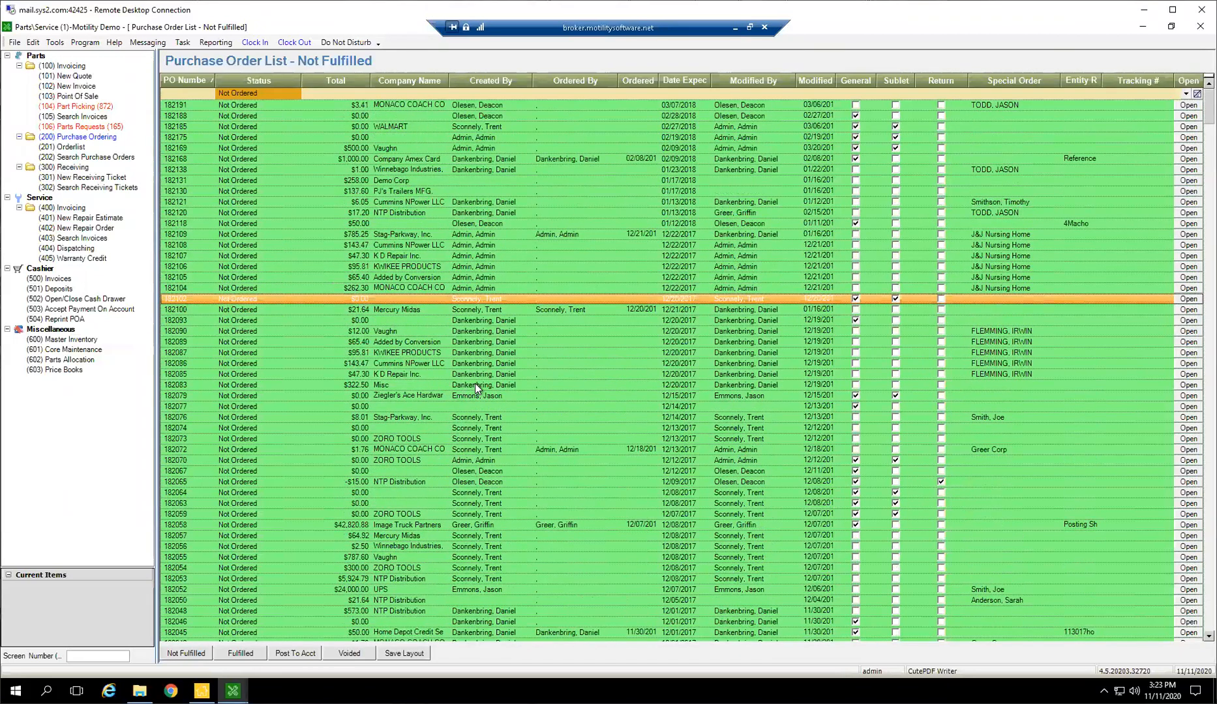
left_click(429, 406)
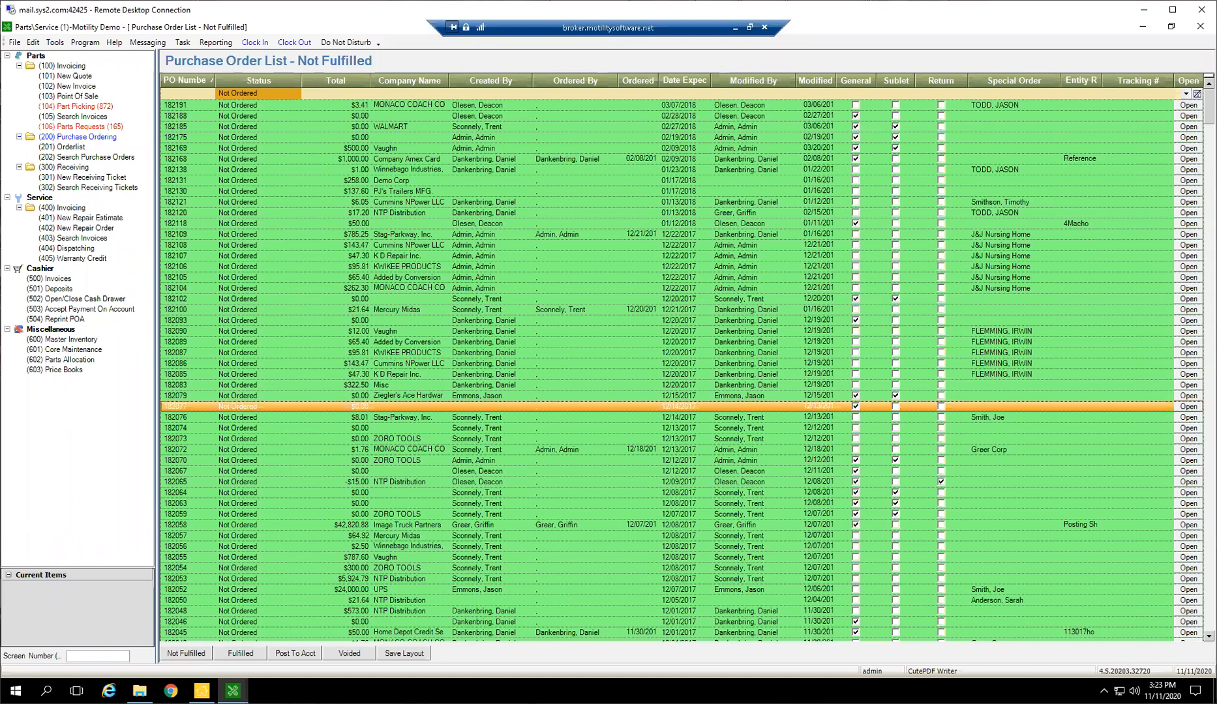
Clear the status filter so the purchase order list includes every unfulfilled status
left_click(296, 96)
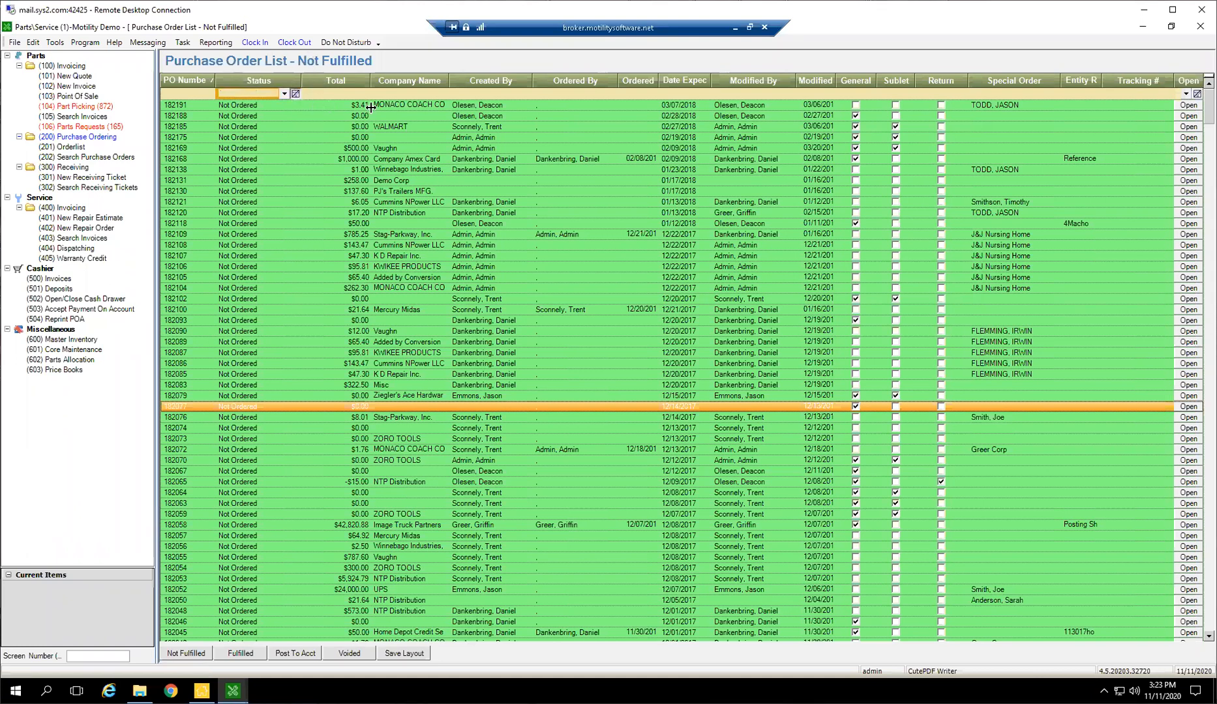
left_click(397, 161)
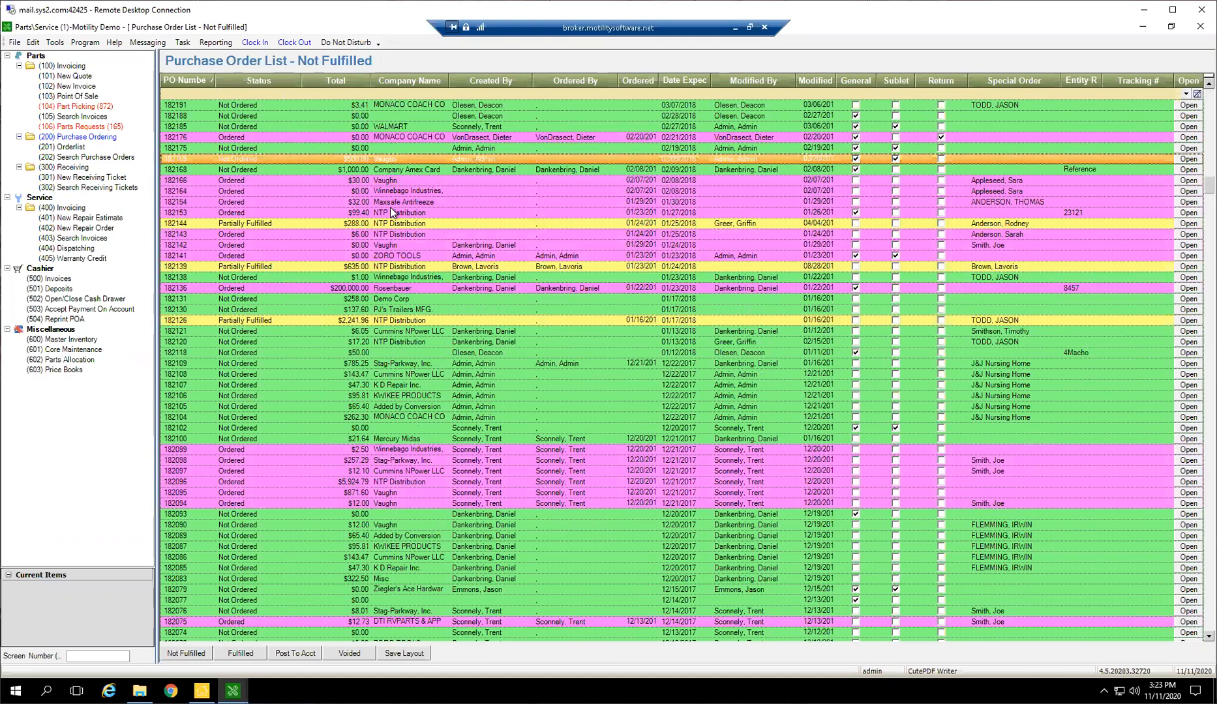
scroll(392, 213, "up", 8)
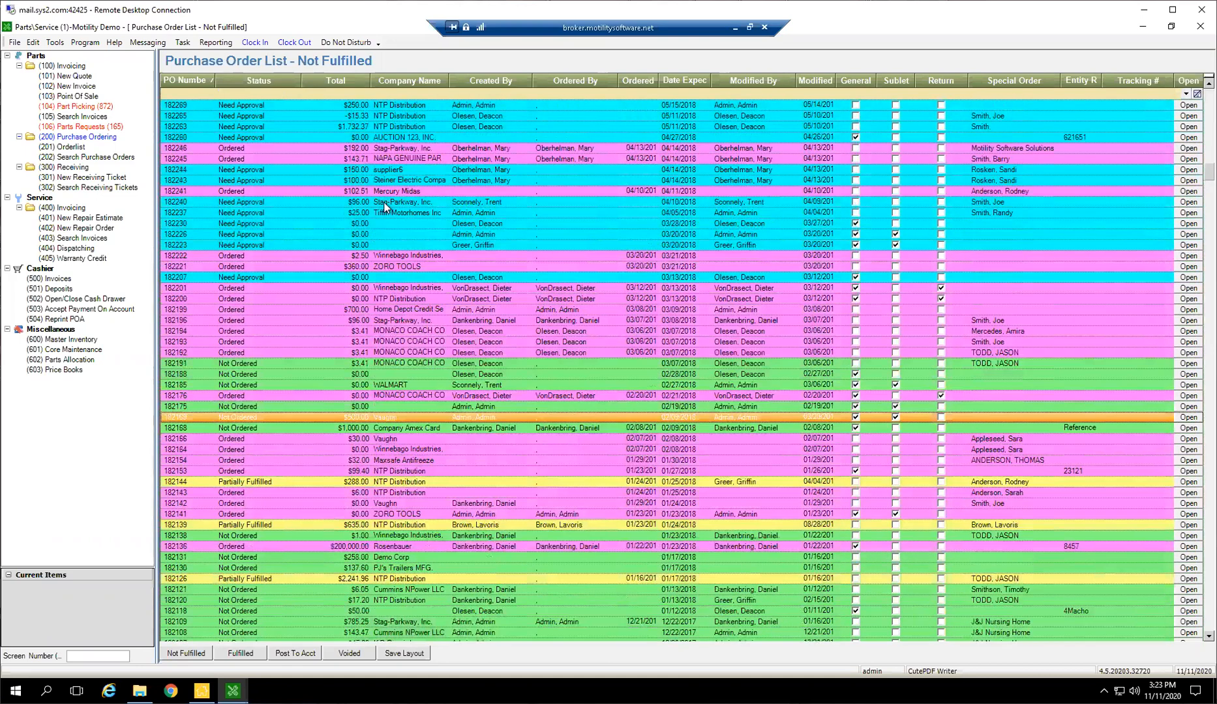
Open the PO approval settings for editing
scroll(384, 207, "up", 10)
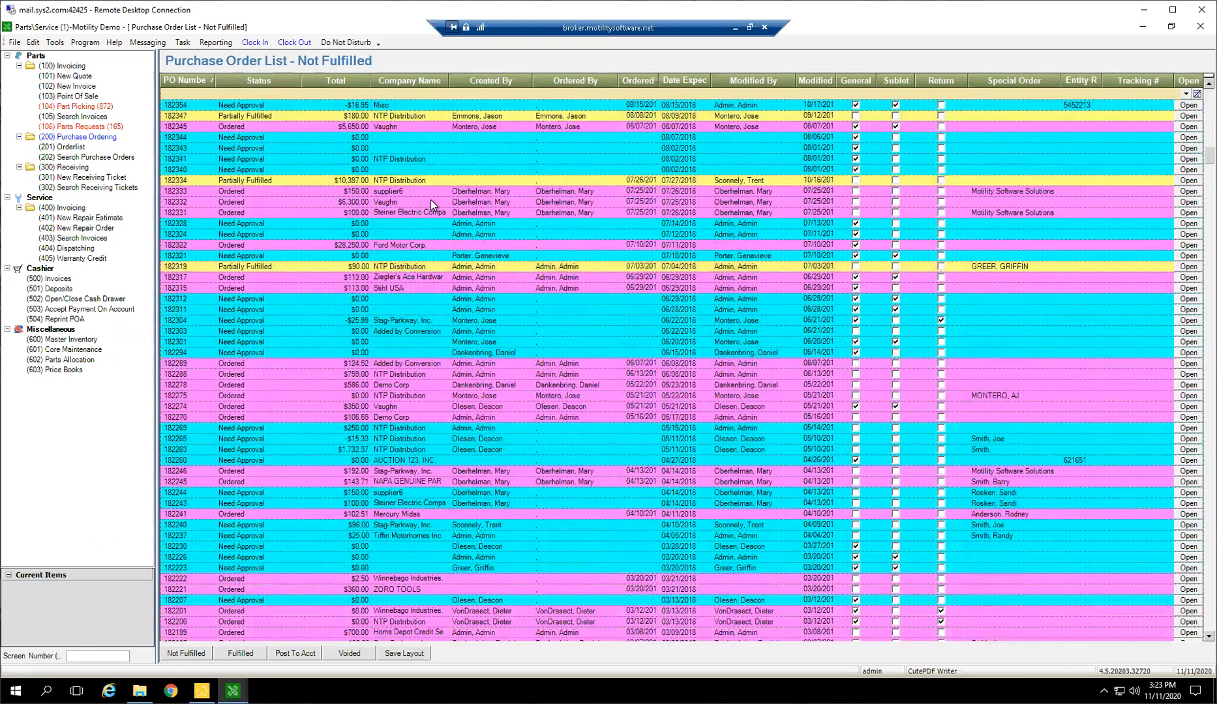
scroll(332, 153, "up", 4)
left_click(34, 43)
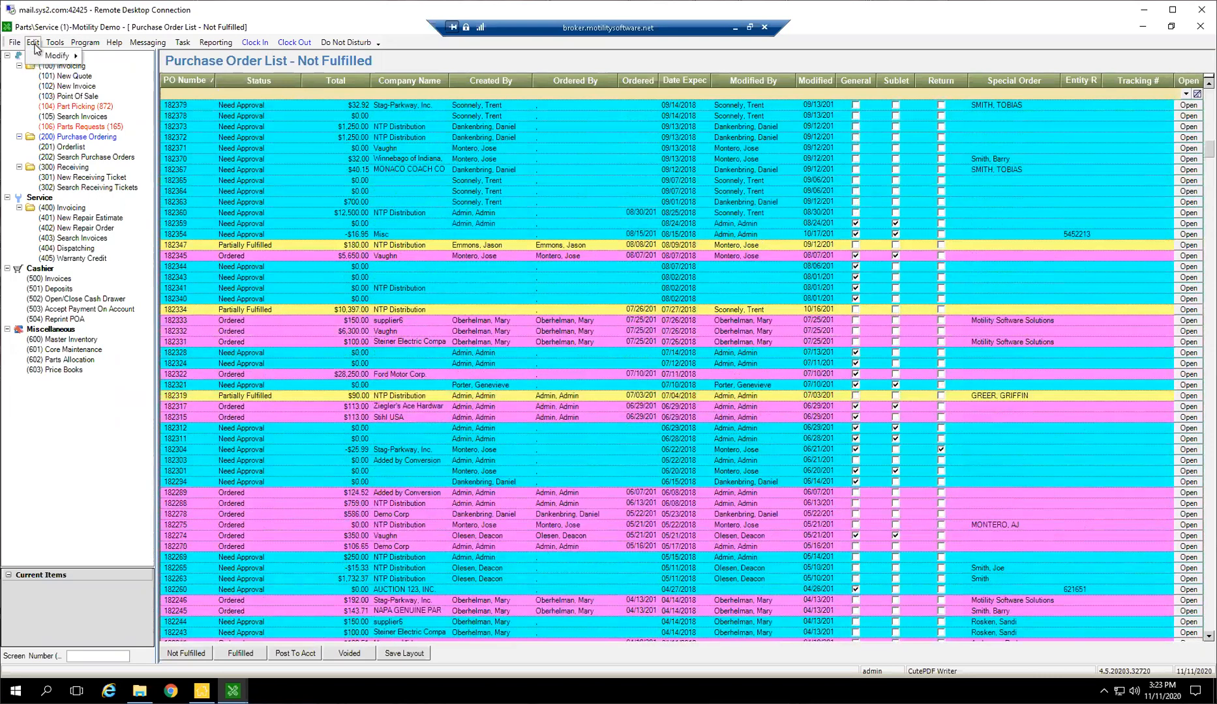
mouse_move(55, 56)
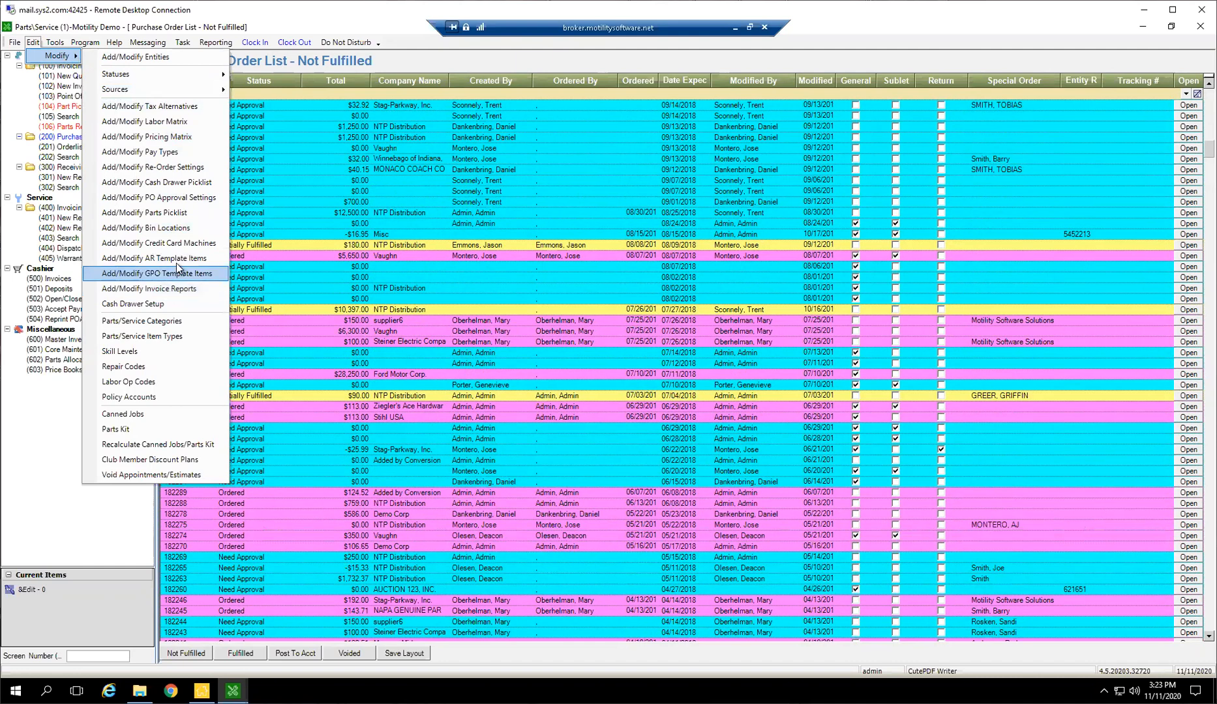
left_click(171, 199)
left_click_drag(432, 163, 485, 204)
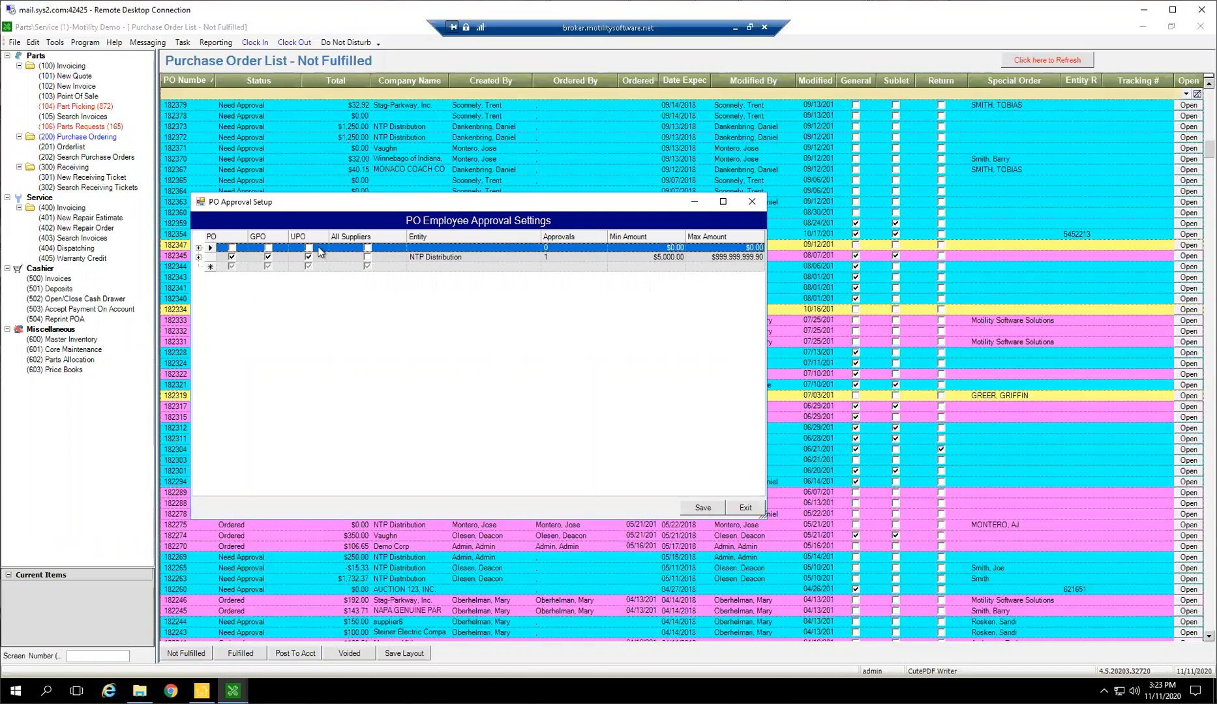
Turn on PO, GPO and UPO for the approval rule that has no entity
left_click(232, 248)
left_click(268, 248)
left_click(309, 248)
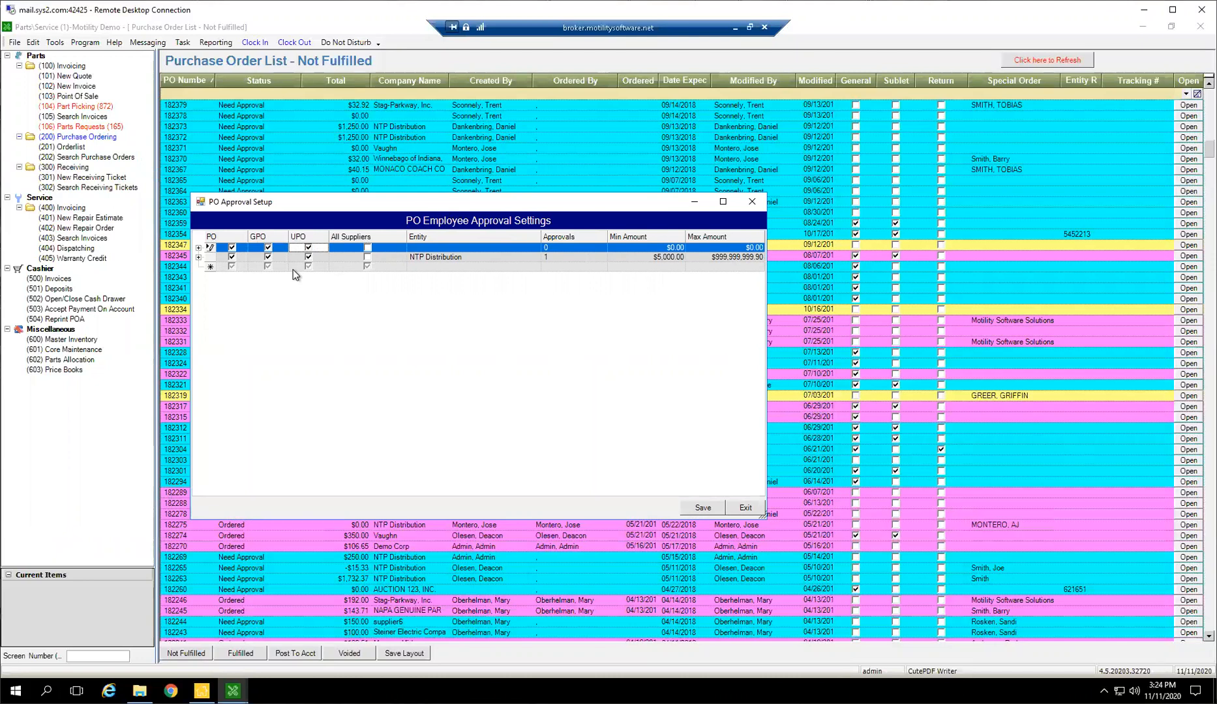
Find suppliers by the company name "stag" and assign Stag Distribution as the approval rule's entity
left_click(429, 248)
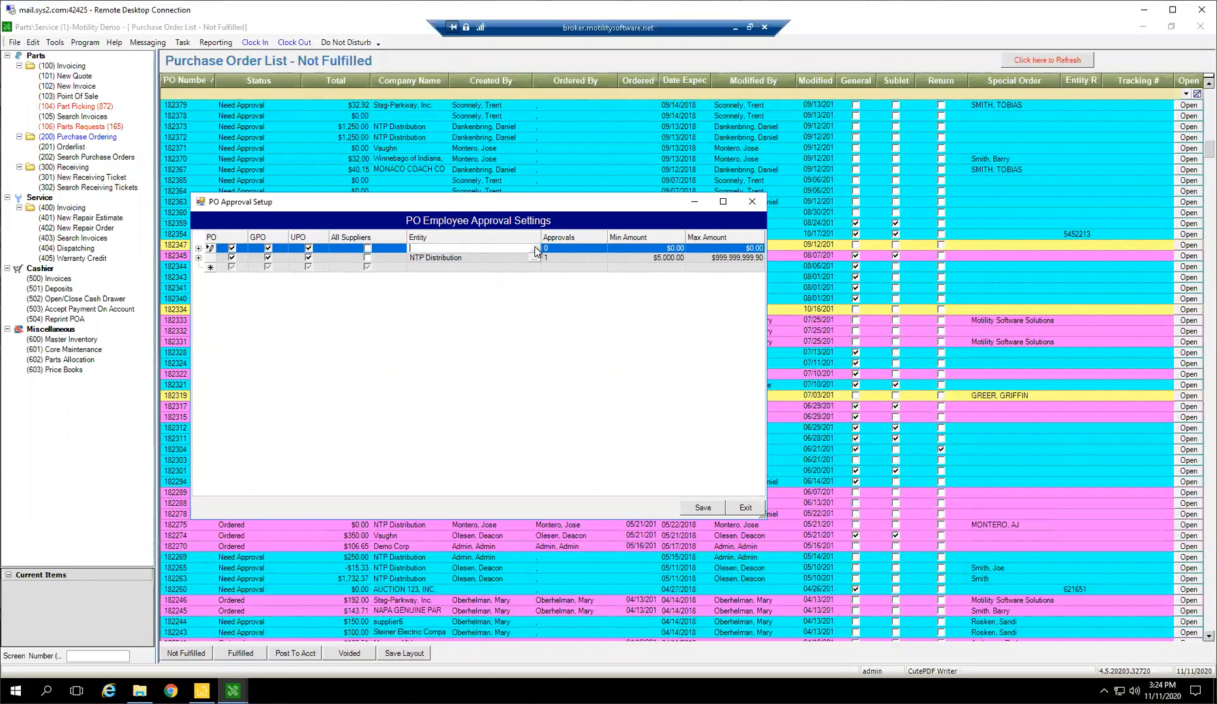
left_click(533, 249)
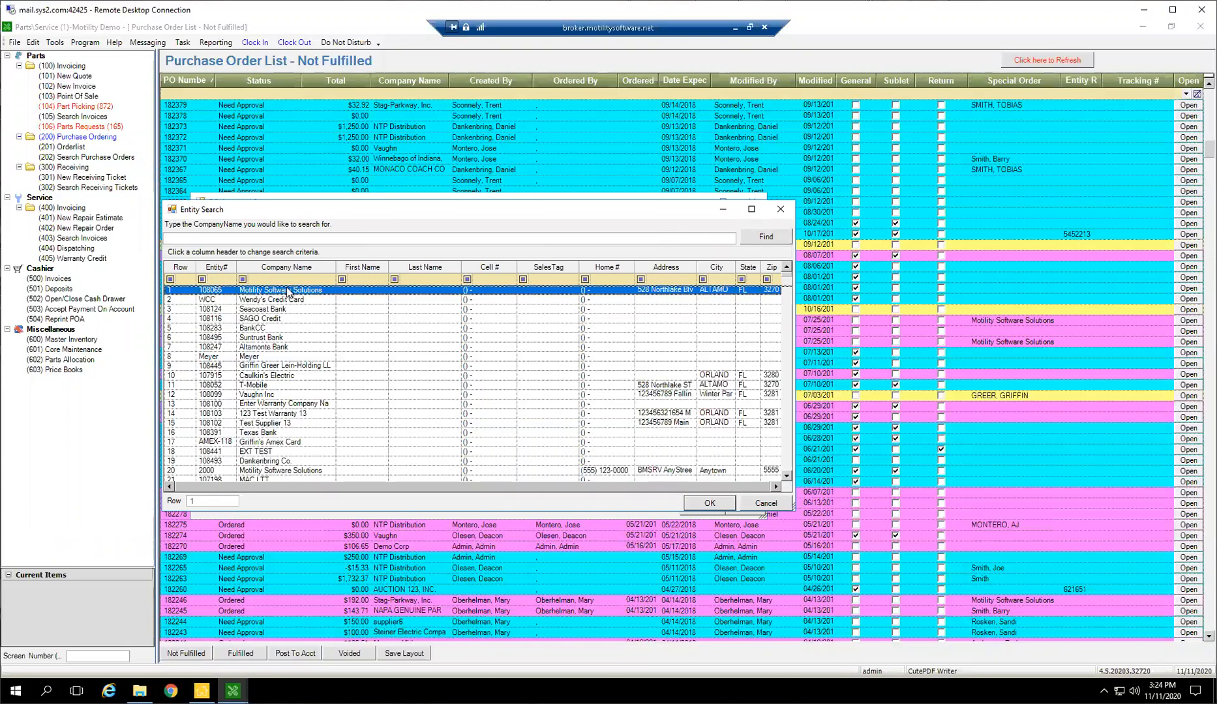
left_click(274, 280)
type("stag")
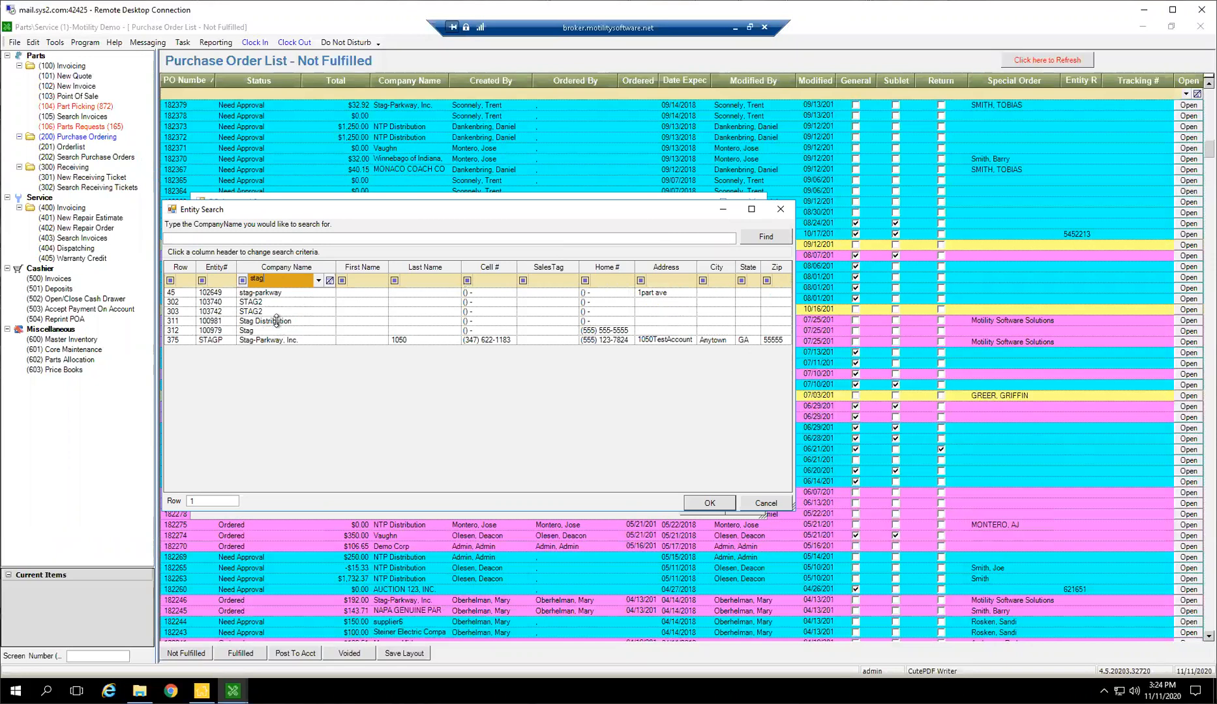
left_click(265, 322)
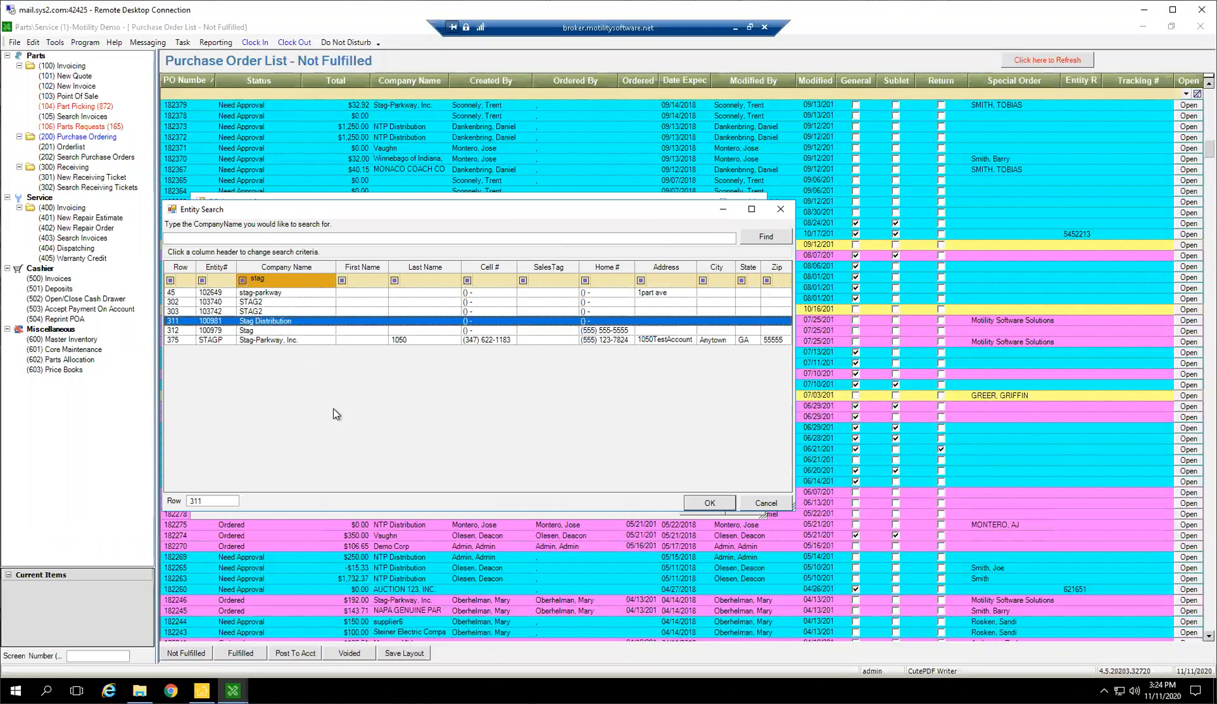
left_click(692, 504)
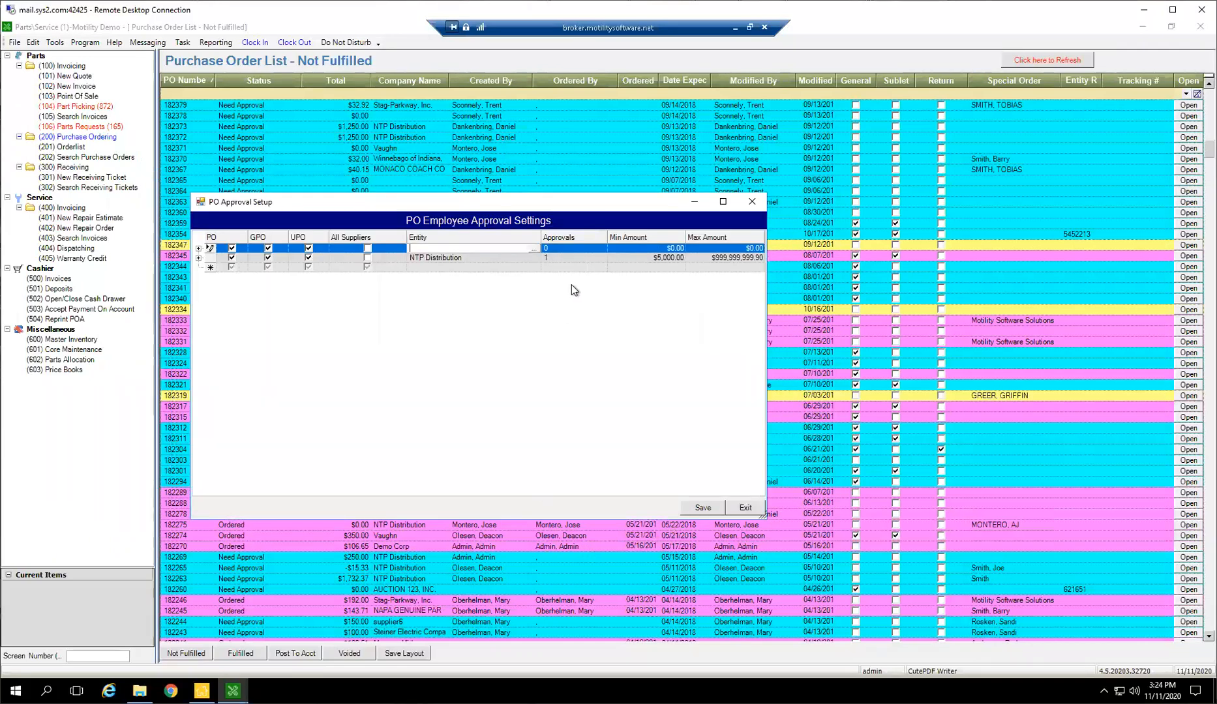
Set the Stag Distribution rule to 1 approval, with a minimum amount of $0.01 and a maximum of $999,999,999.99
left_click(582, 252)
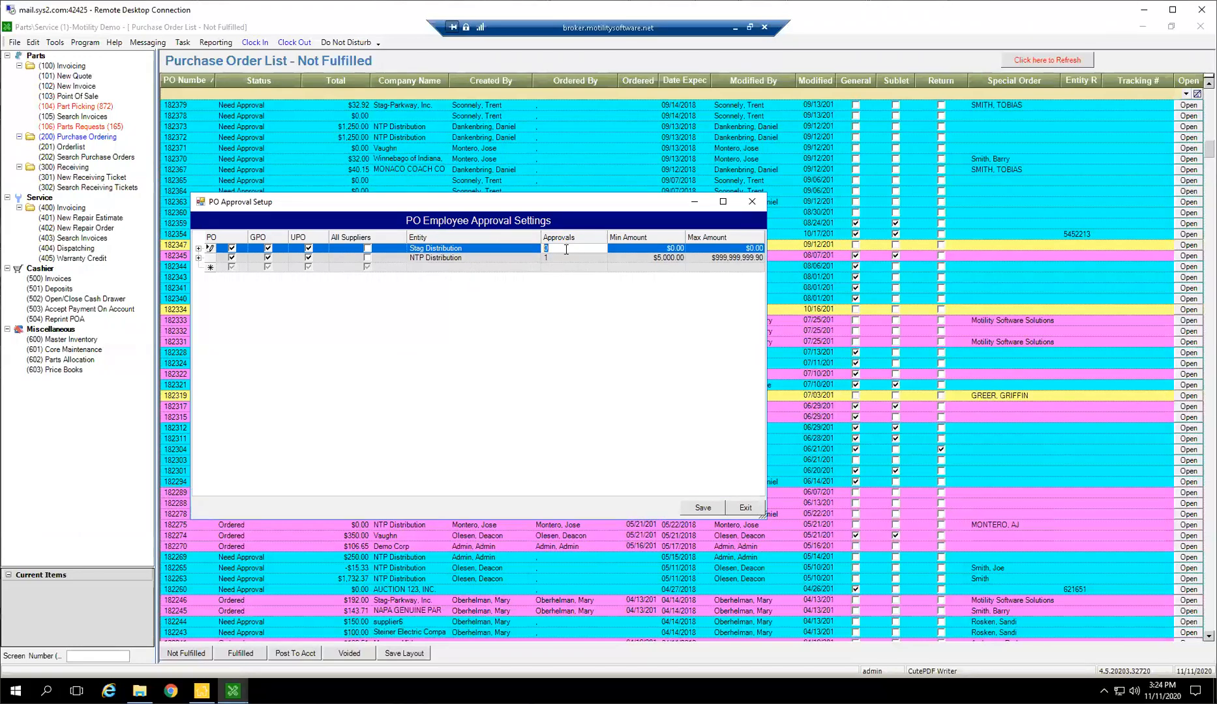
type("1")
key("Tab")
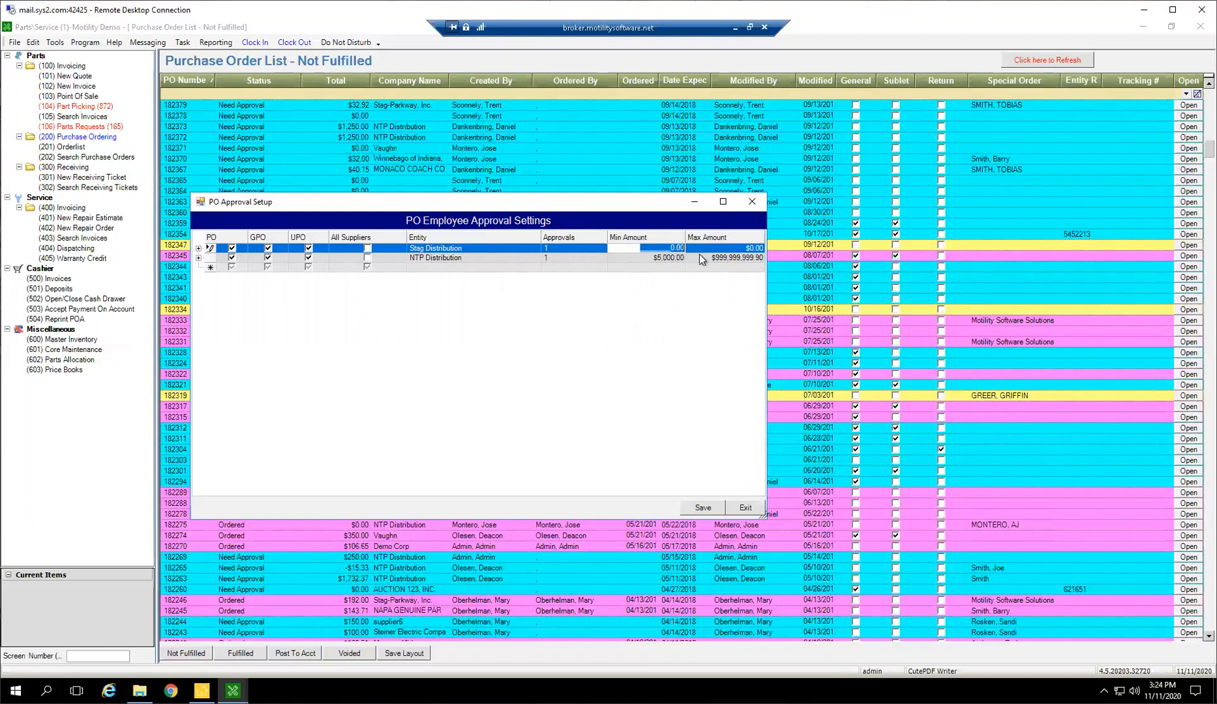
type("0")
key("Tab")
type("12")
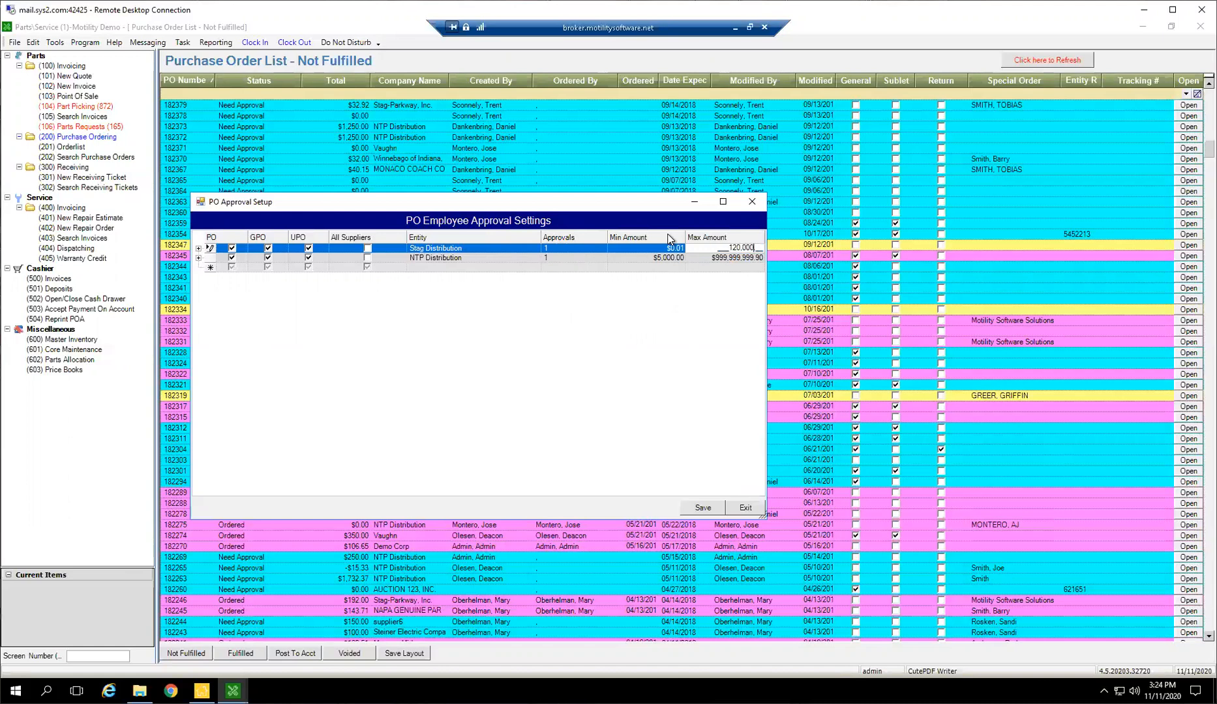
key("Tab")
left_click(746, 249)
type("000000000")
key("BackSpace")
key("BackSpace")
key("BackSpace")
key("BackSpace")
key("BackSpace")
key("BackSpace")
key("BackSpace")
key("BackSpace")
type("999,999,999.99")
left_click(749, 259)
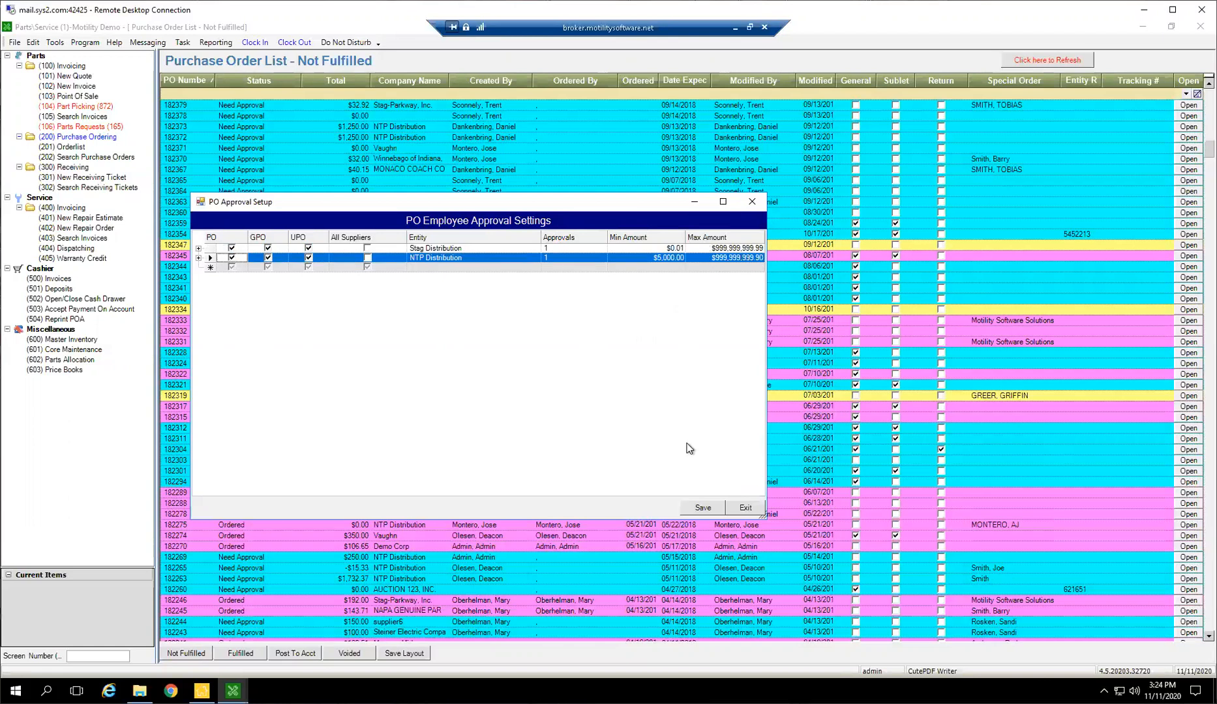
Delete the NTP Distribution approval rule
left_click(663, 259)
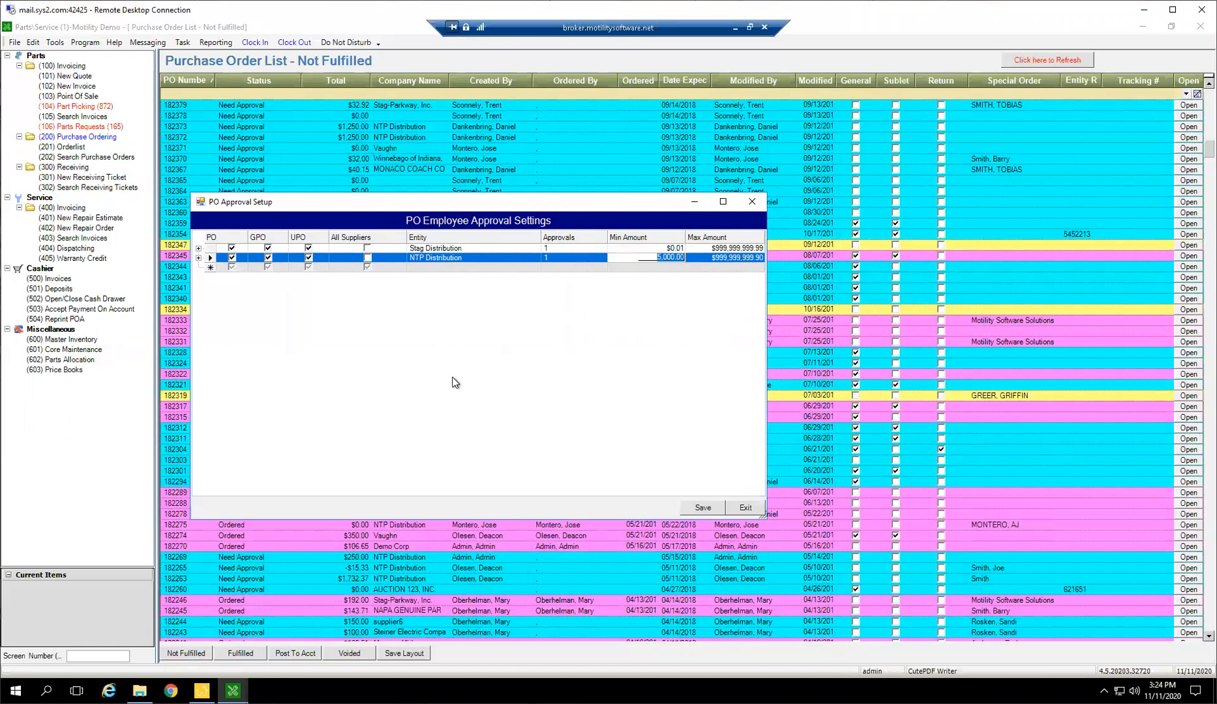
left_click(213, 257)
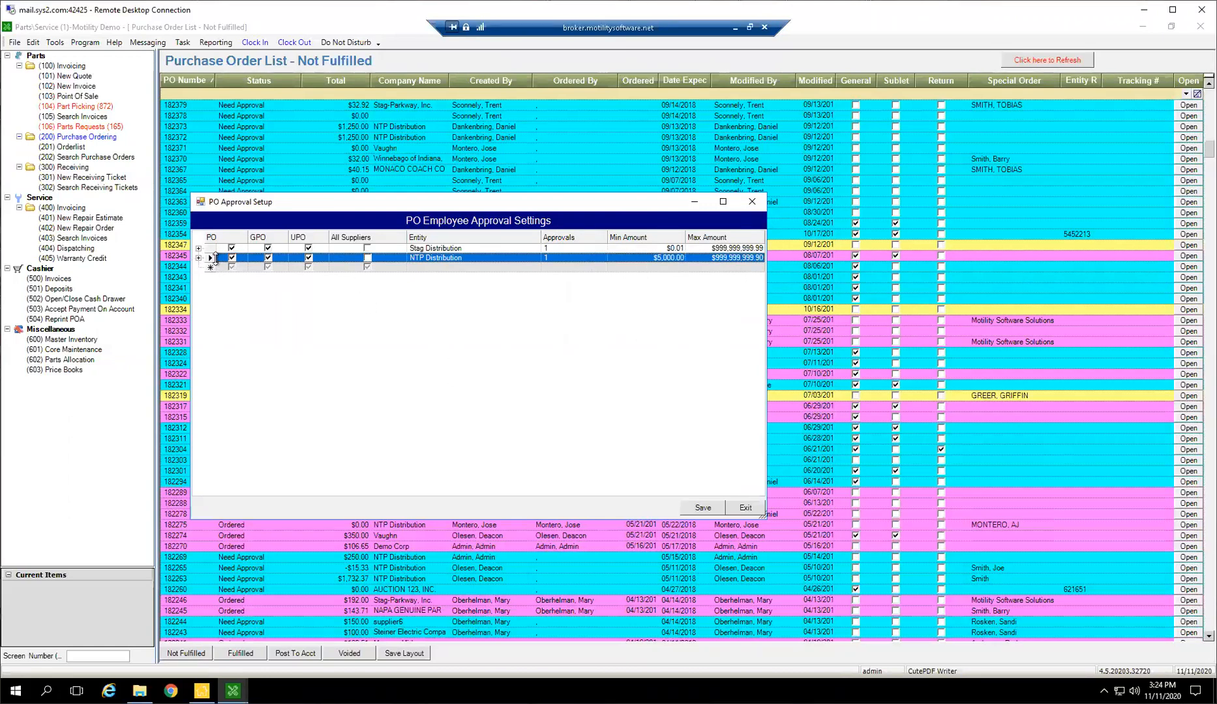
key("Delete")
key("Return")
Apply the Stag Distribution approval rule to all suppliers and clear its entity
left_click(435, 251)
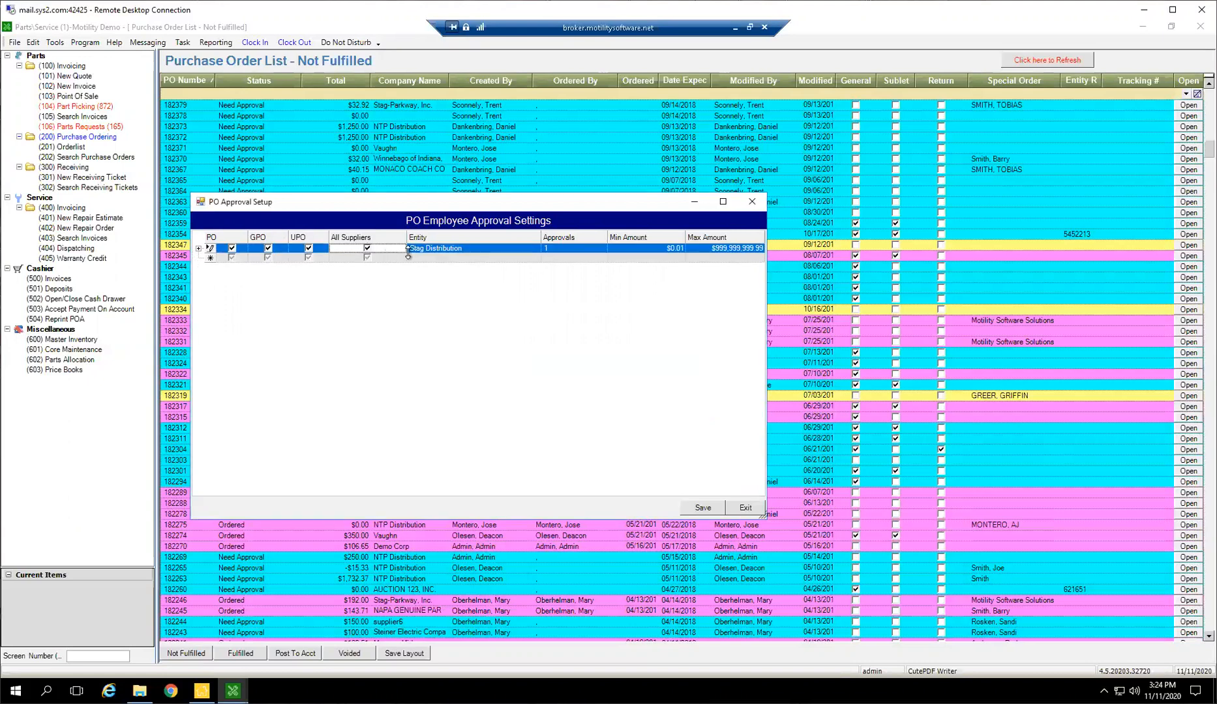
key("Delete")
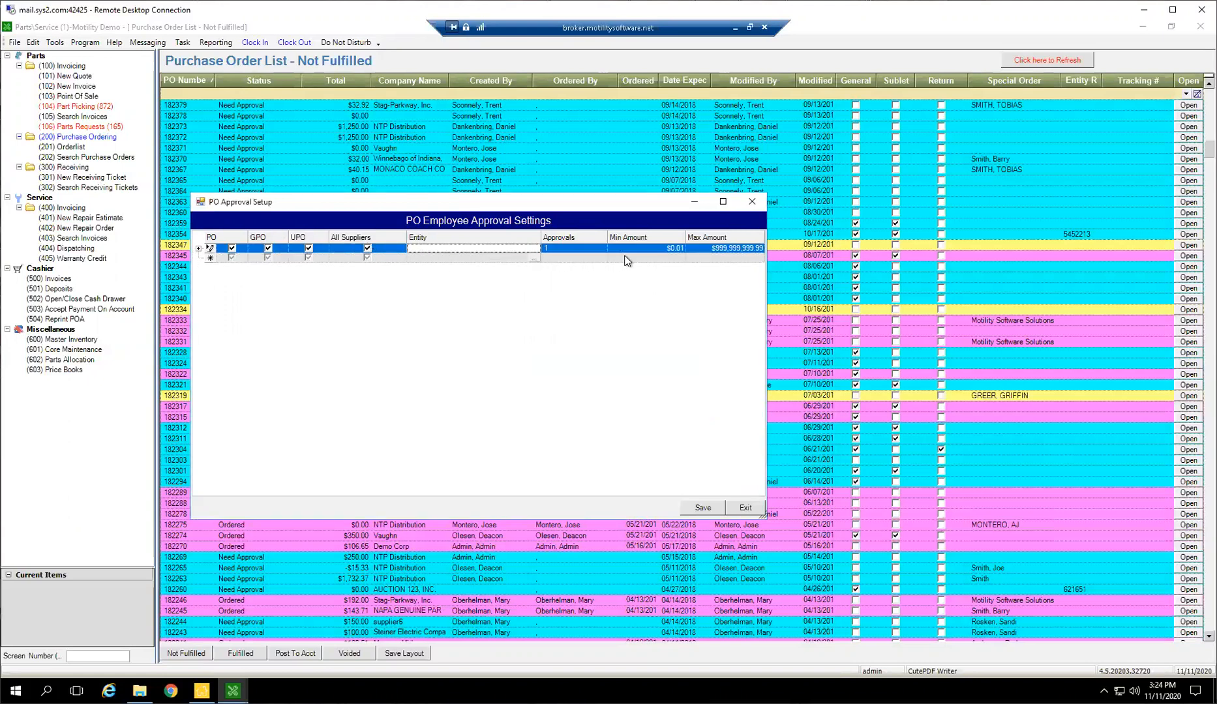
left_click(673, 249)
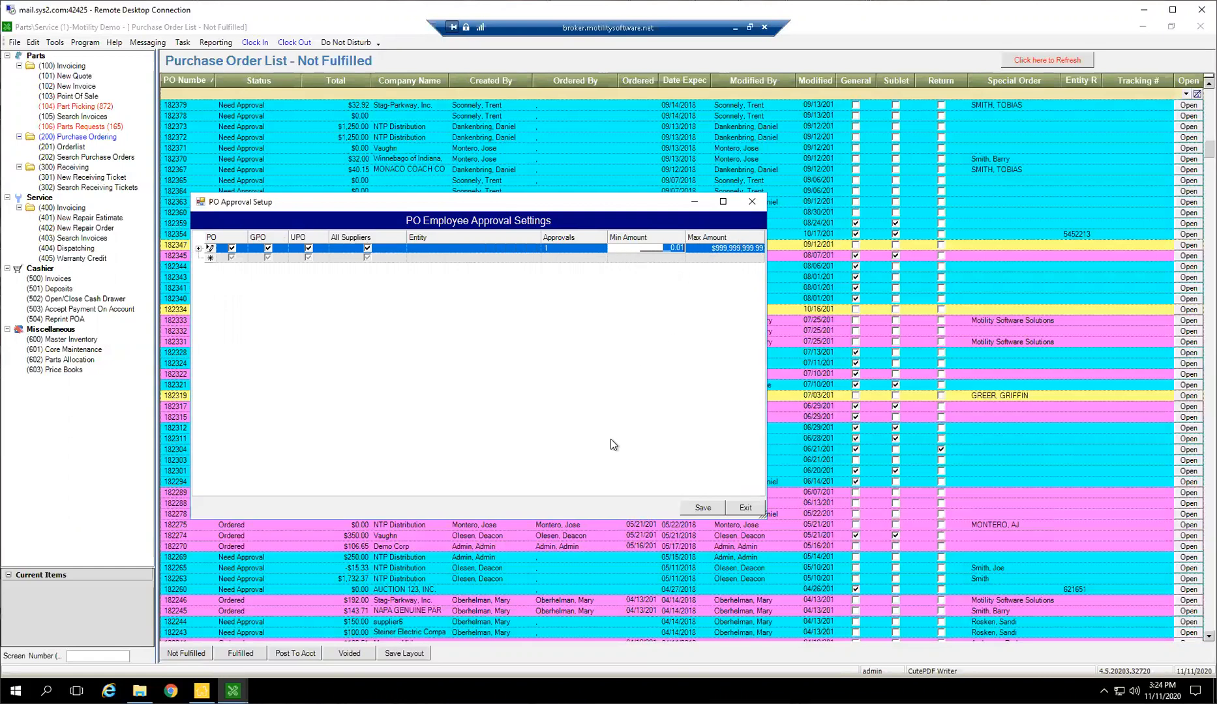
left_click(555, 251)
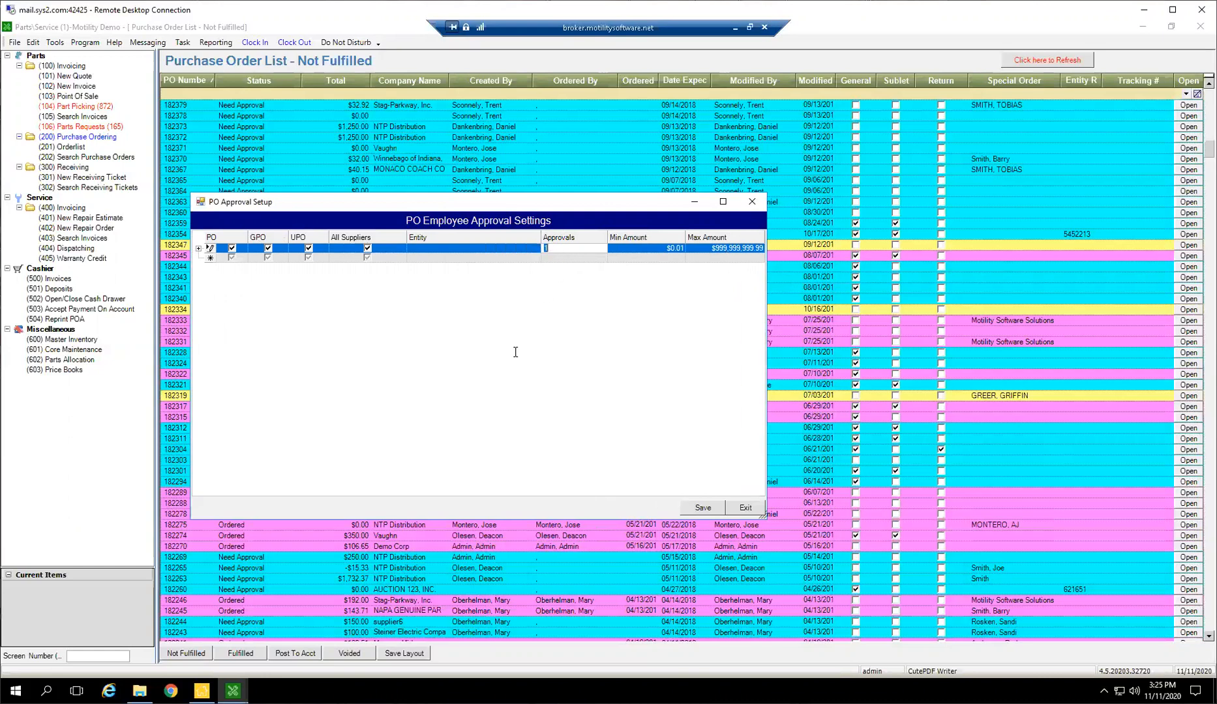
View the users and groups in Security Management from the Infinity Main Menu, and return to the PO approval settings in Parts/Service
left_click(202, 691)
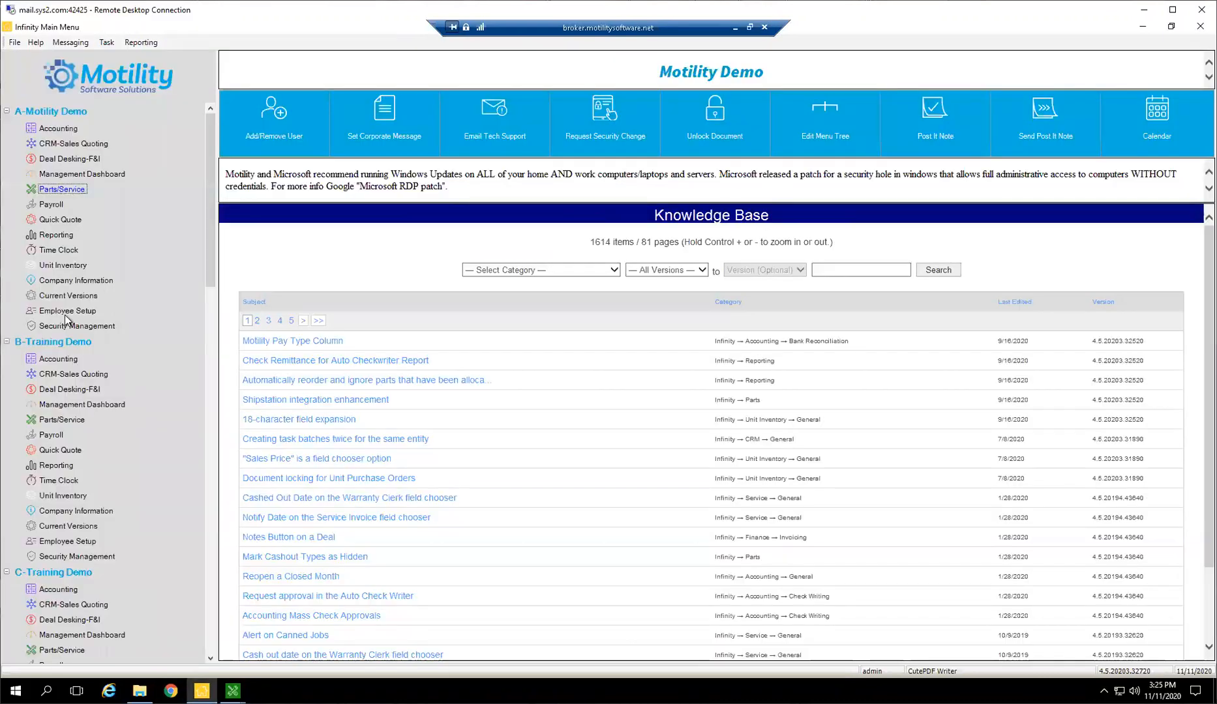
double_click(45, 325)
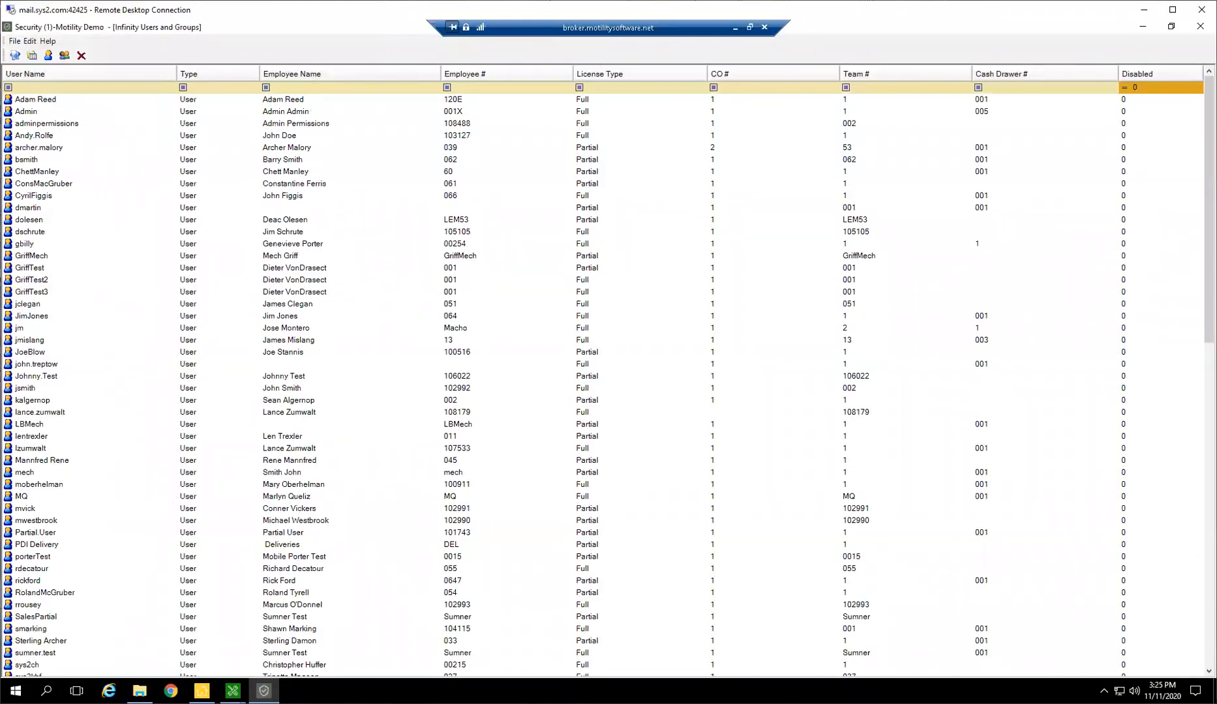
left_click(202, 691)
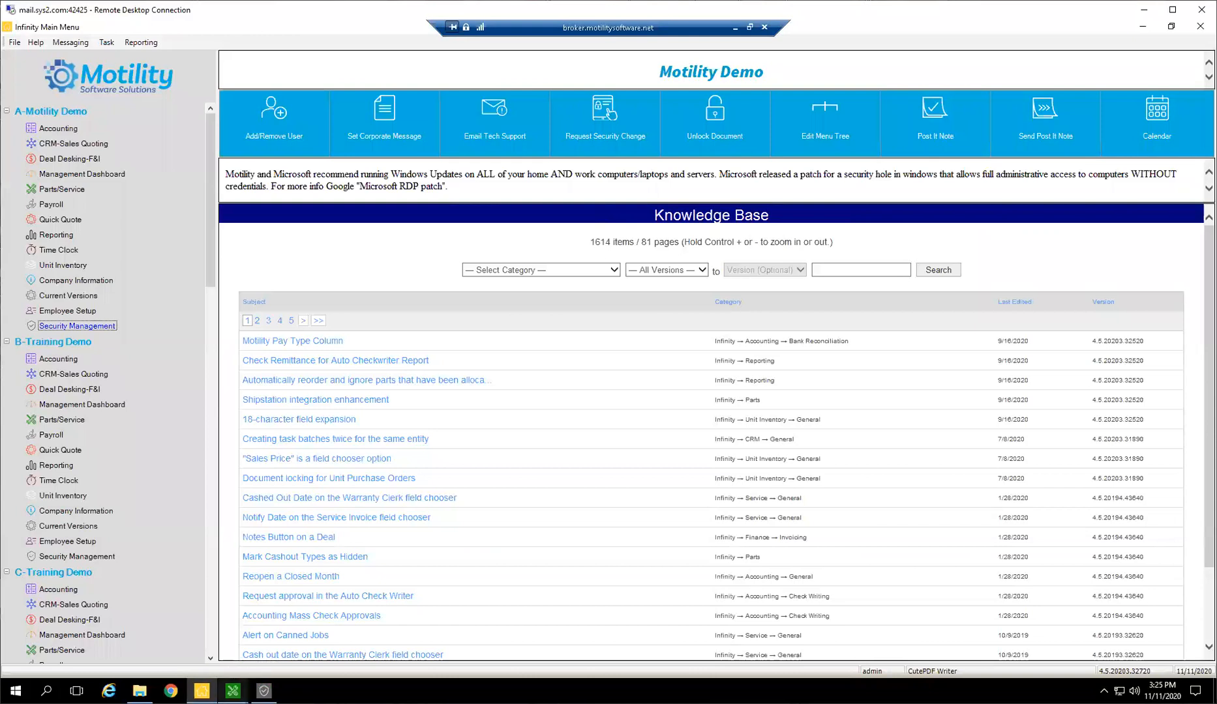
left_click(233, 691)
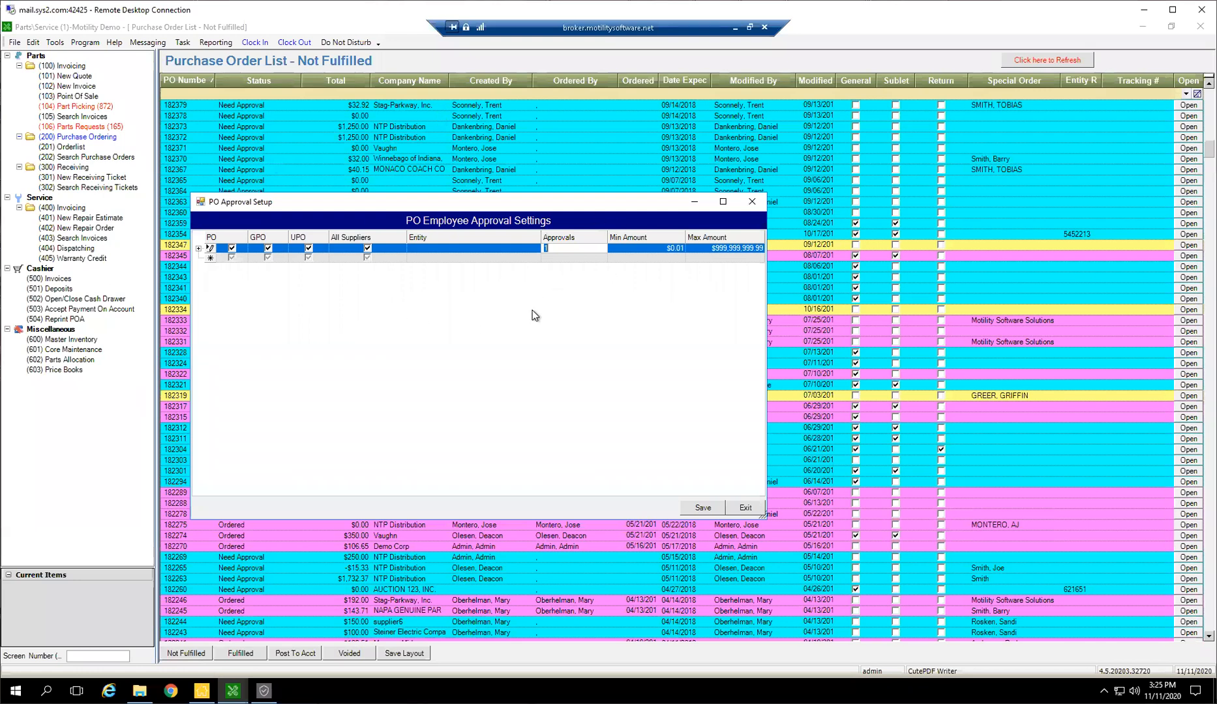
Add the Sales Manager group as the approving employee under the all-suppliers approval rule
left_click(198, 249)
left_click(199, 248)
left_click(261, 275)
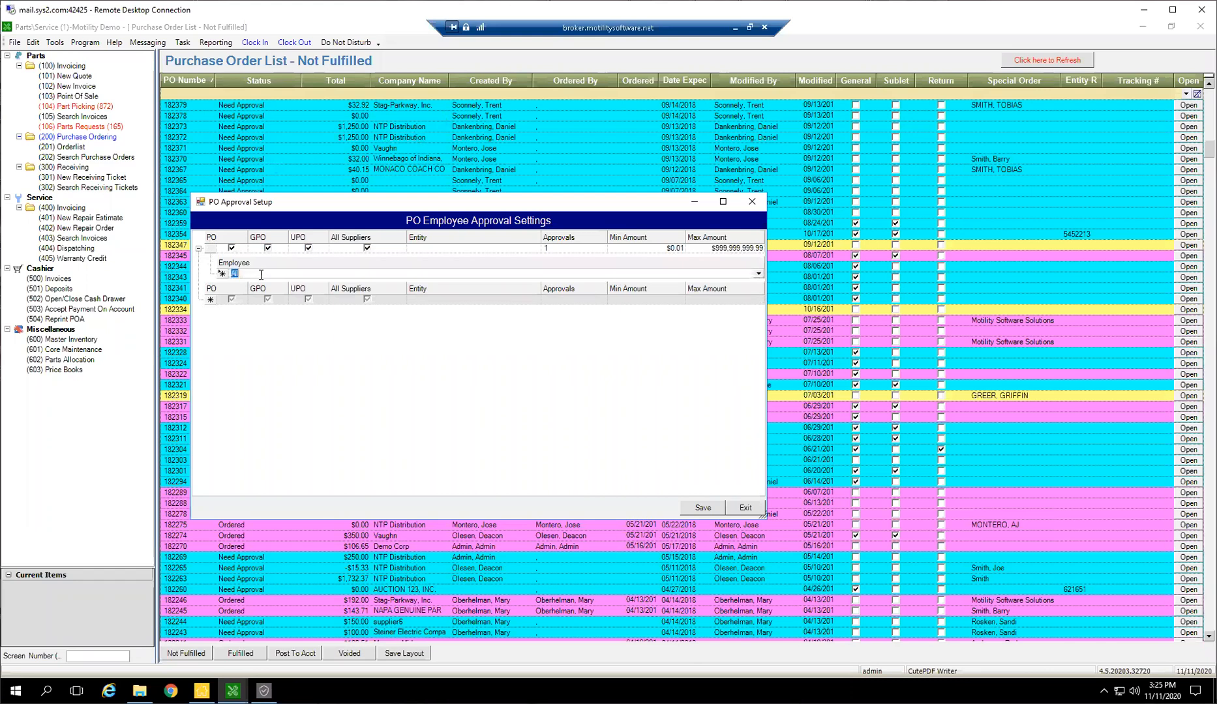
left_click(759, 274)
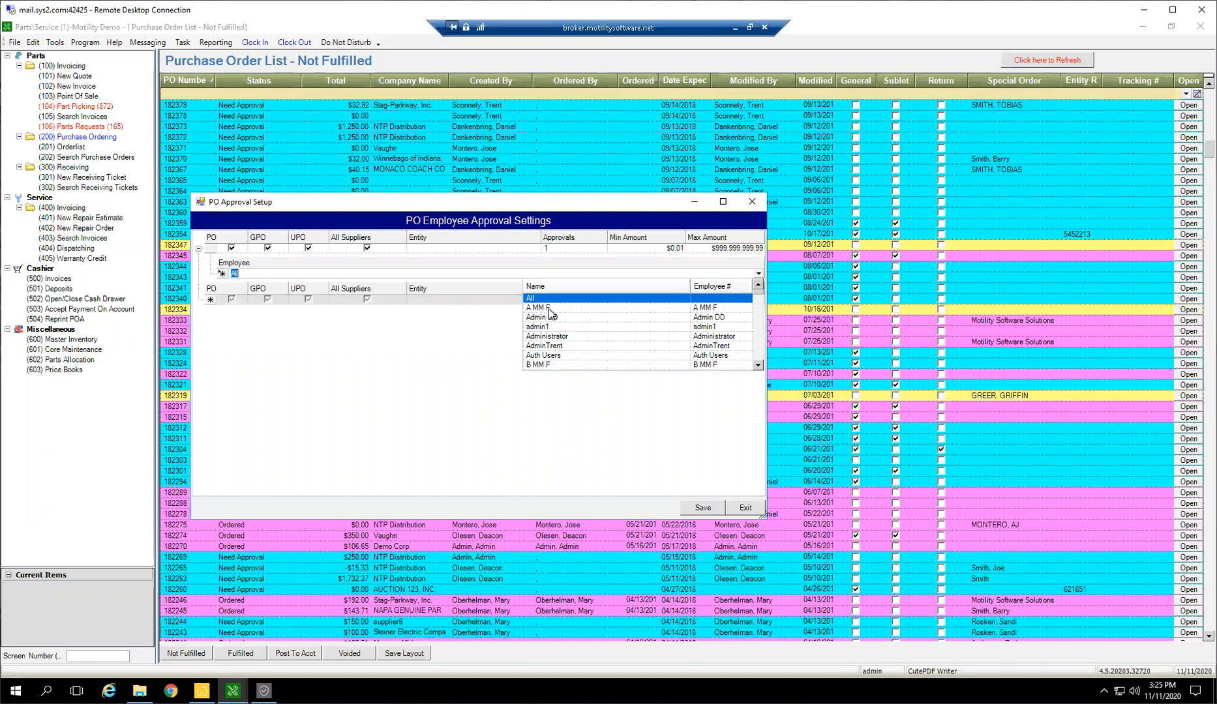
scroll(553, 342, "down", 1)
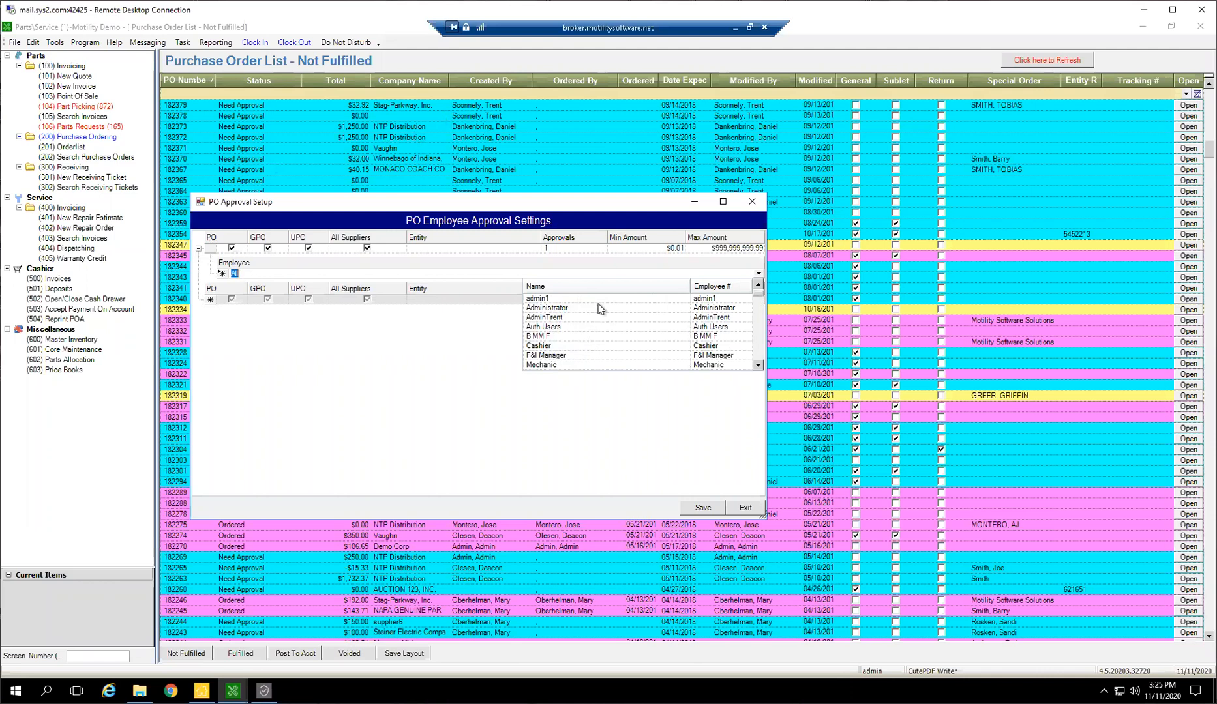
scroll(562, 334, "down", 2)
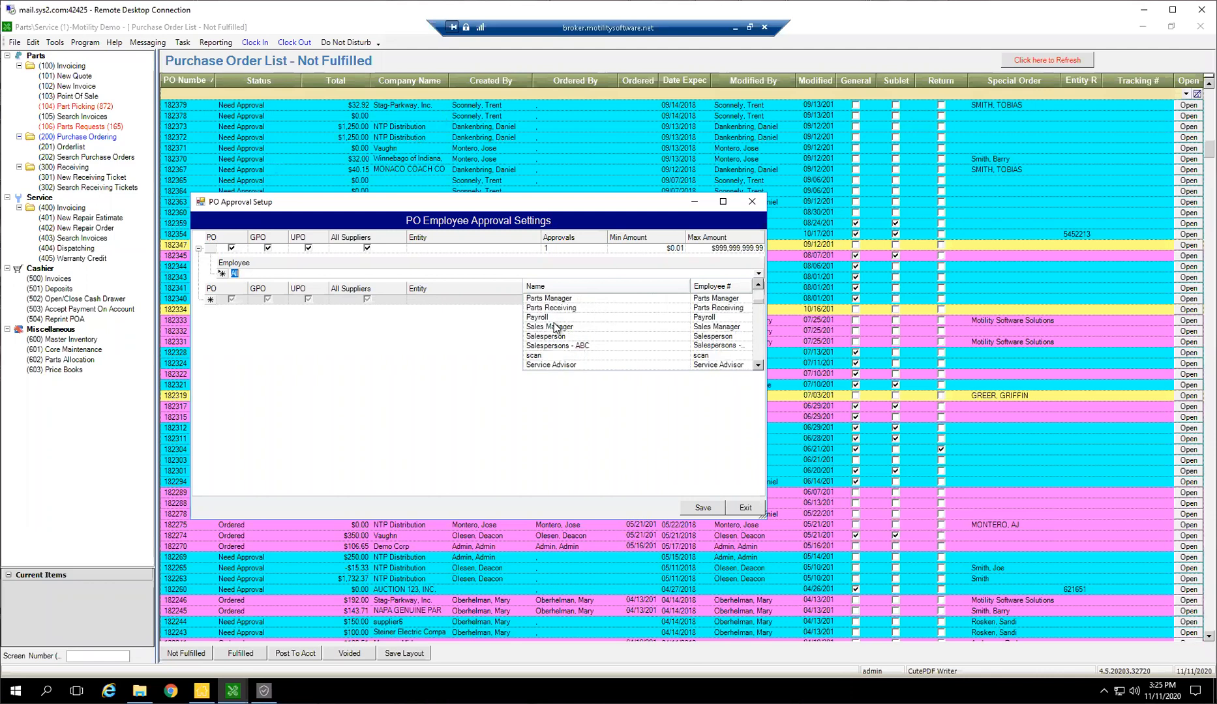
left_click(546, 327)
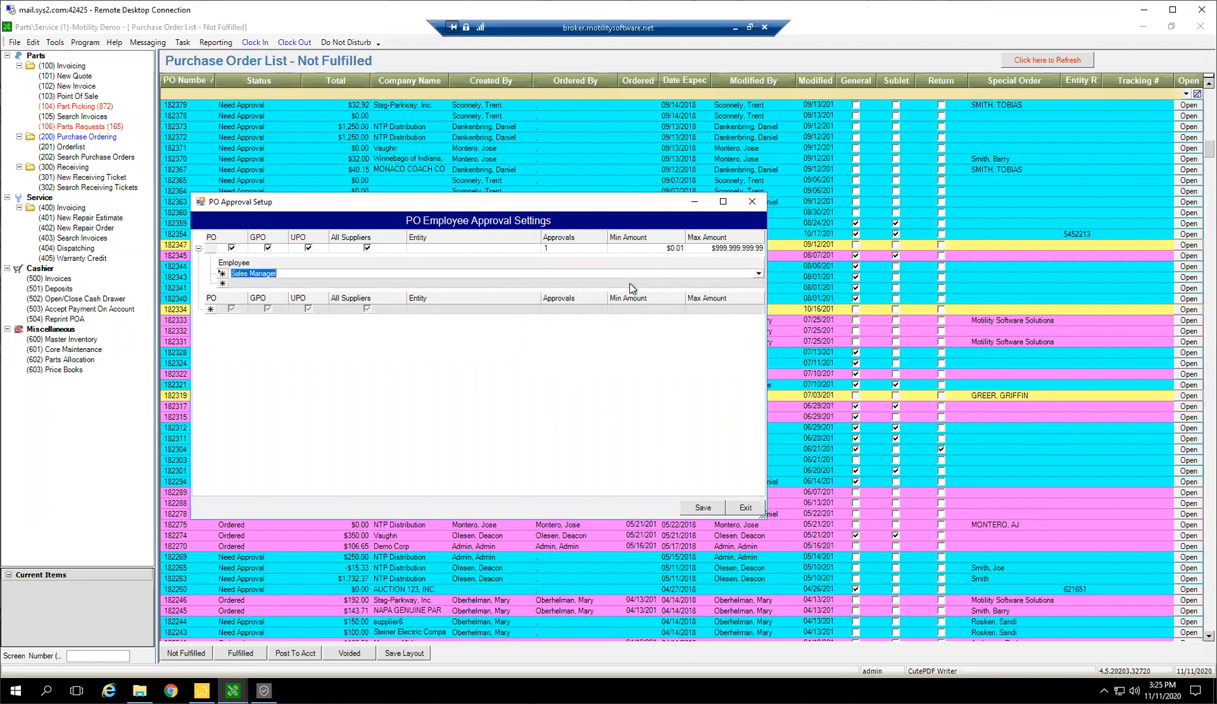
Look through the other available approvers and remove the Sales Manager entry from the approval rule
left_click(759, 283)
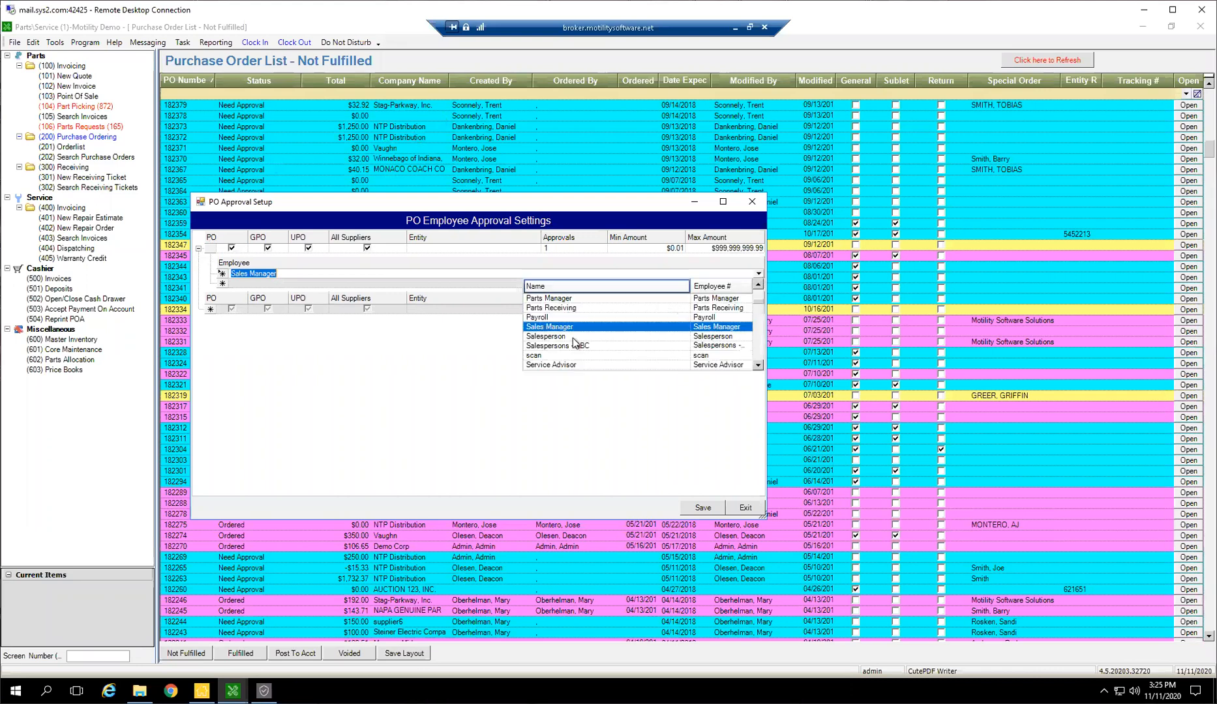
scroll(568, 317, "up", 6)
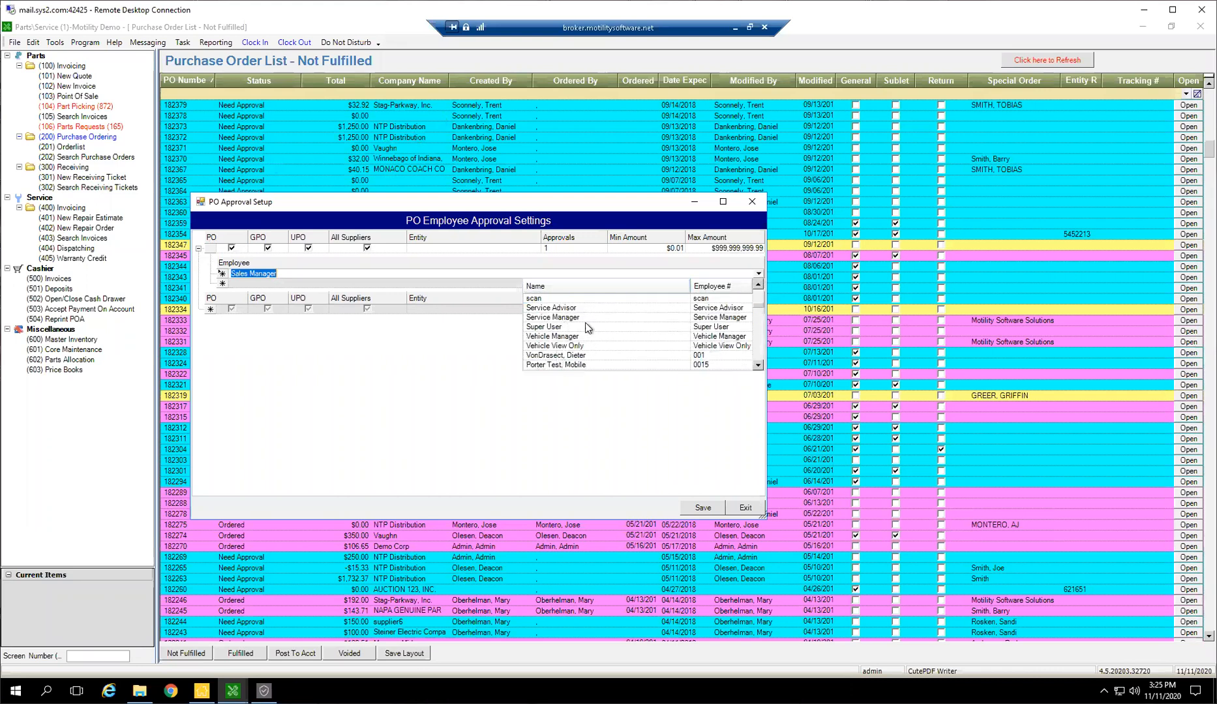
left_click(222, 274)
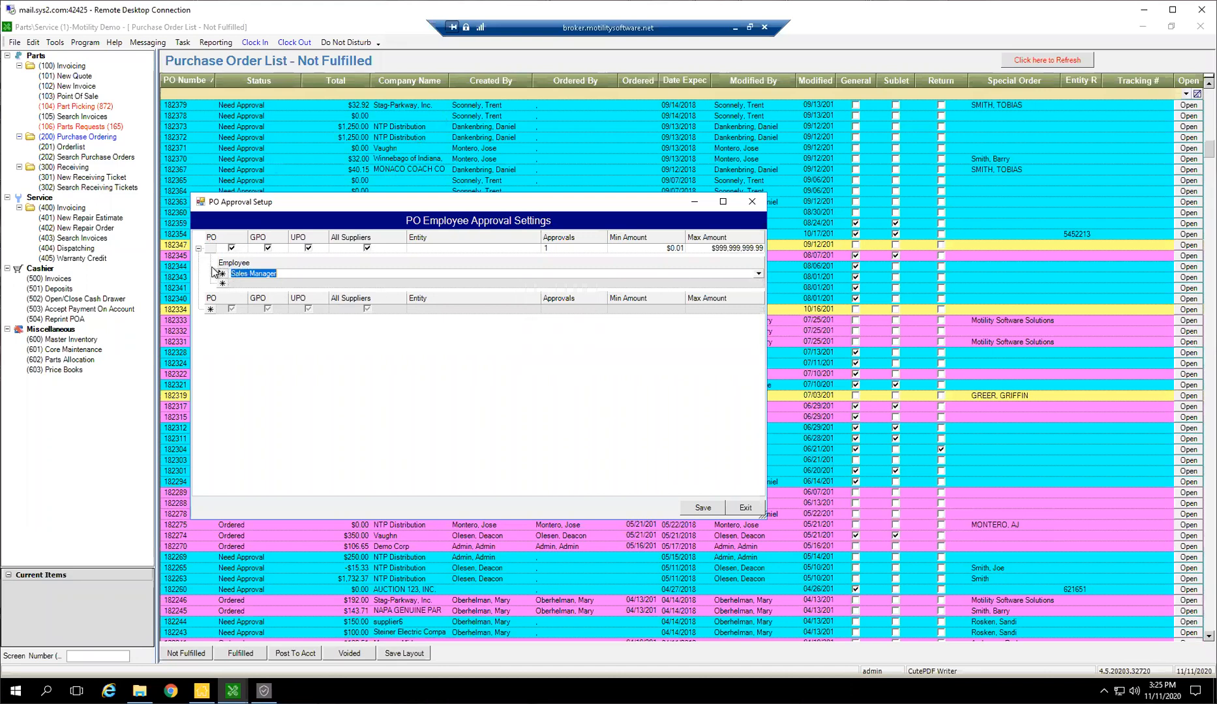
left_click(222, 274)
key("Delete")
key("Return")
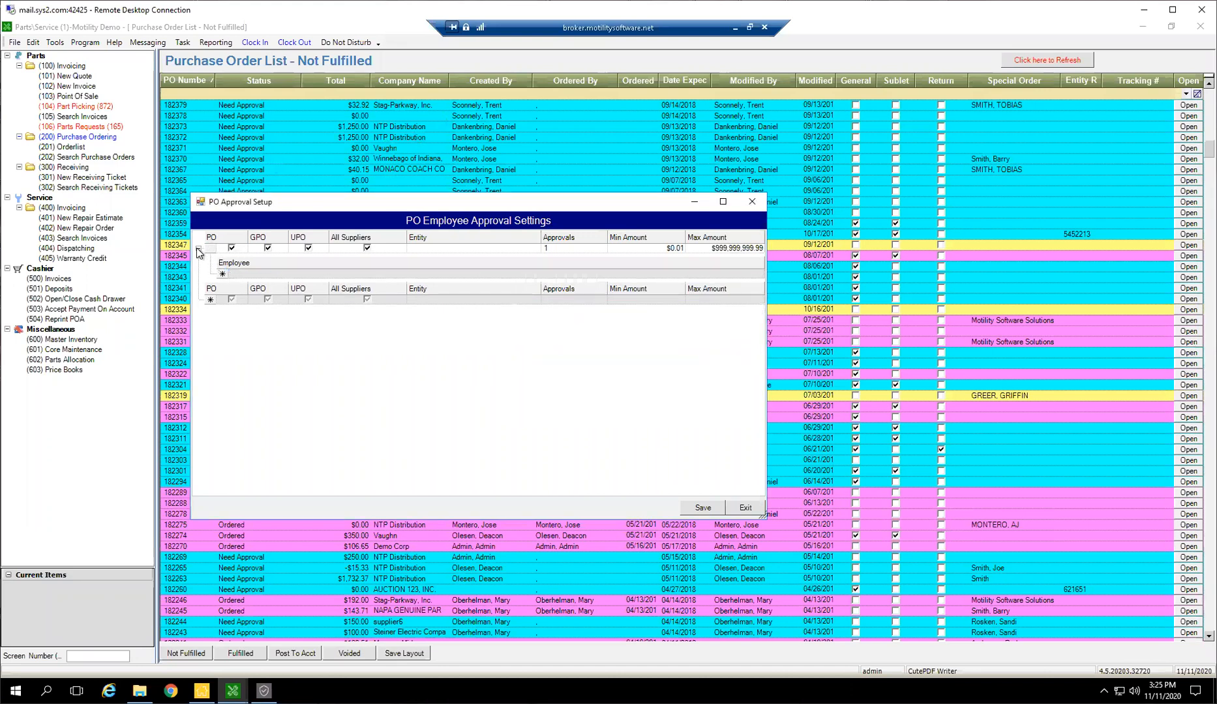
Delete the all-suppliers approval rule, and save and close the PO approval settings
left_click(198, 248)
left_click(213, 249)
key("Delete")
key("Return")
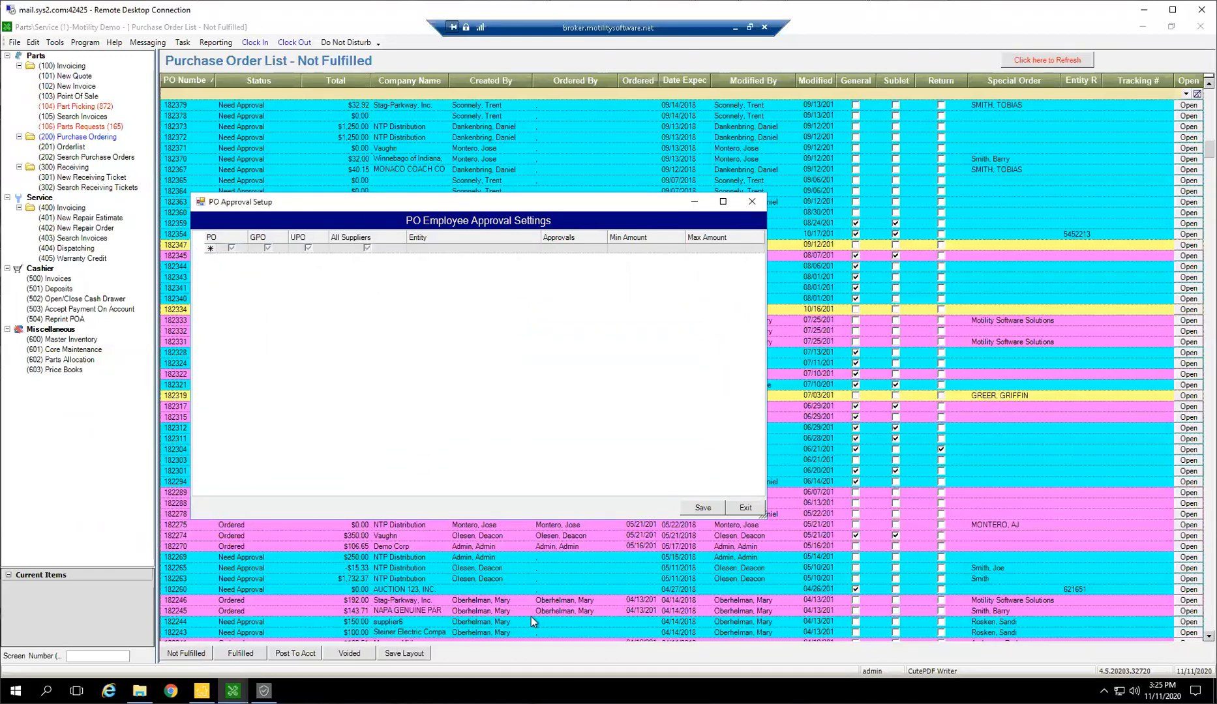
left_click(709, 506)
left_click(744, 508)
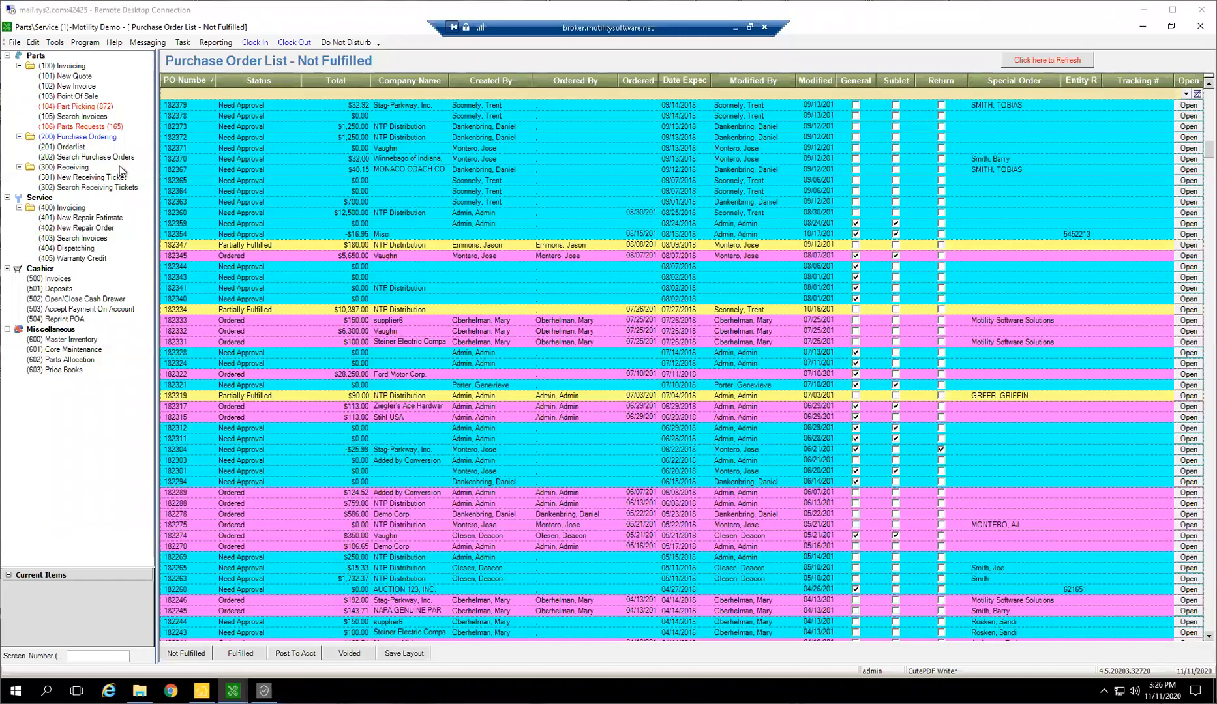
Start a new receiving ticket and import the NTP Distribution purchase order dated 11/11/2020
left_click(114, 178)
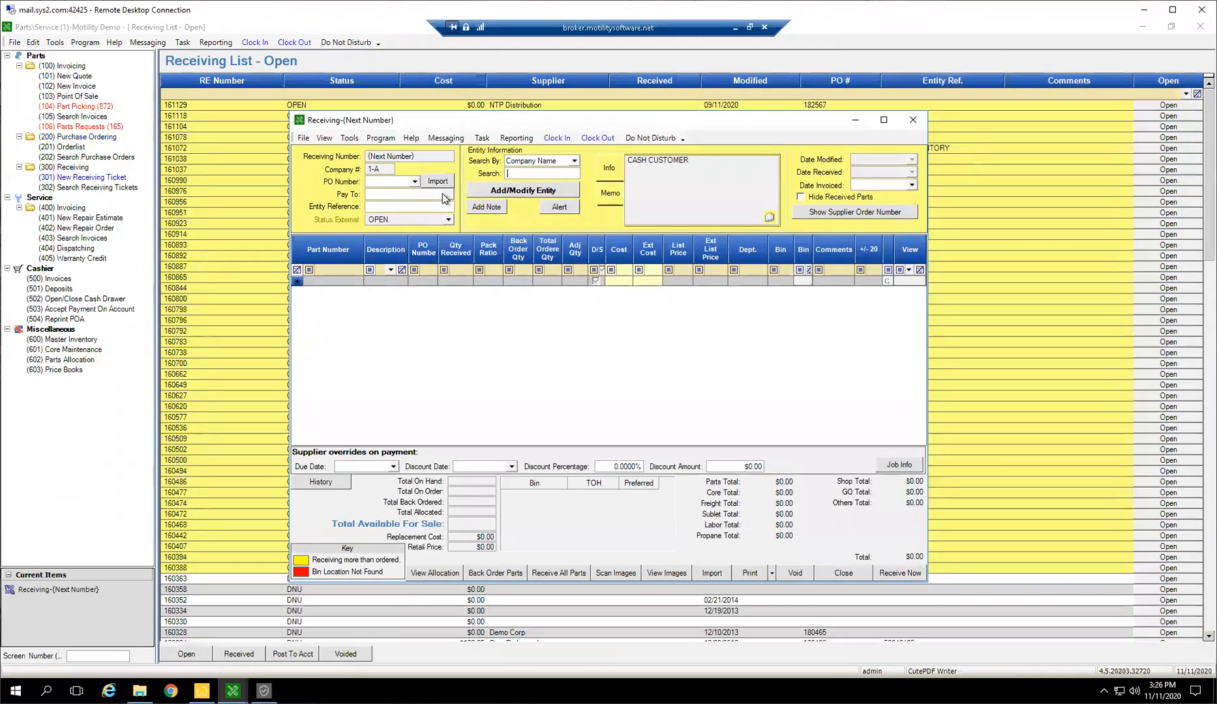
left_click(414, 182)
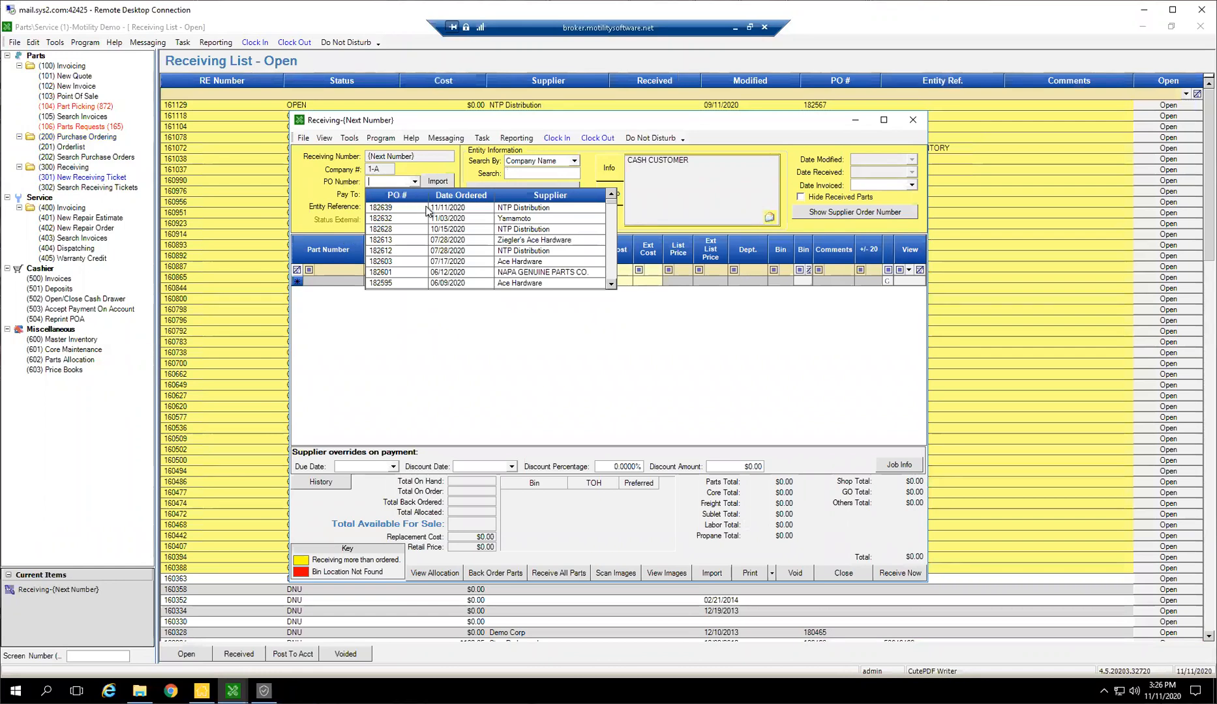
left_click(463, 209)
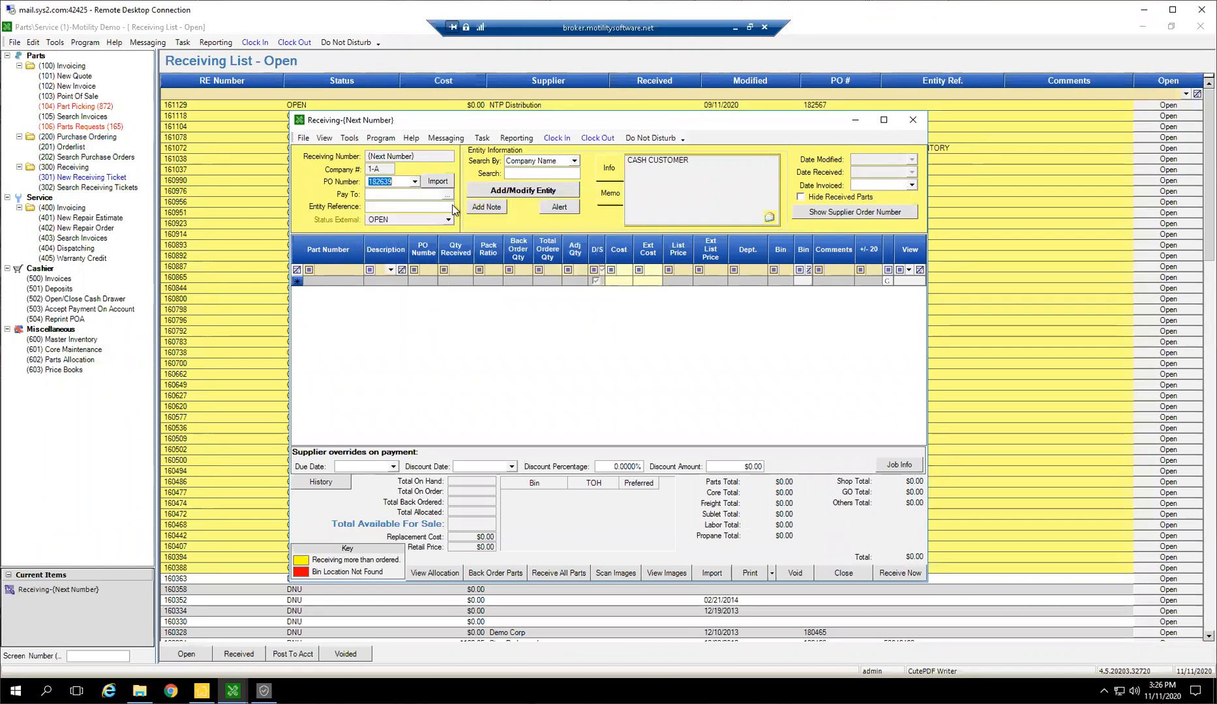
left_click(437, 184)
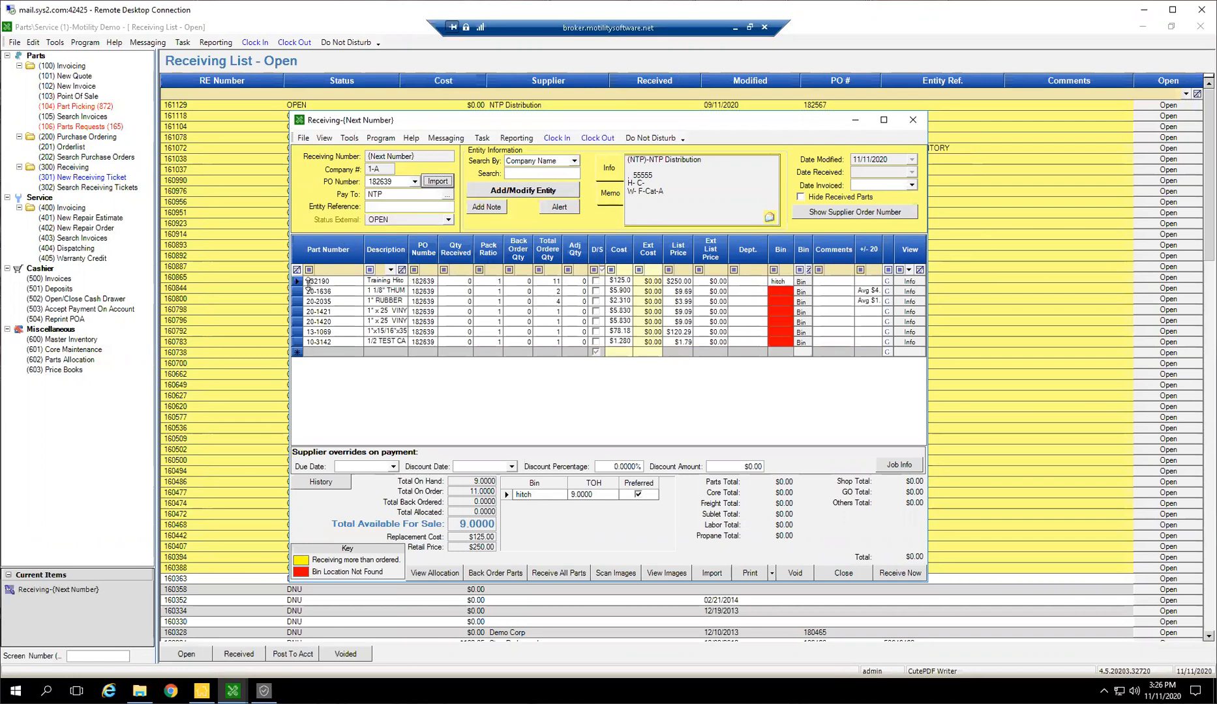
Delete all the imported part lines and close the new receiving ticket
left_click_drag(297, 285, 307, 375)
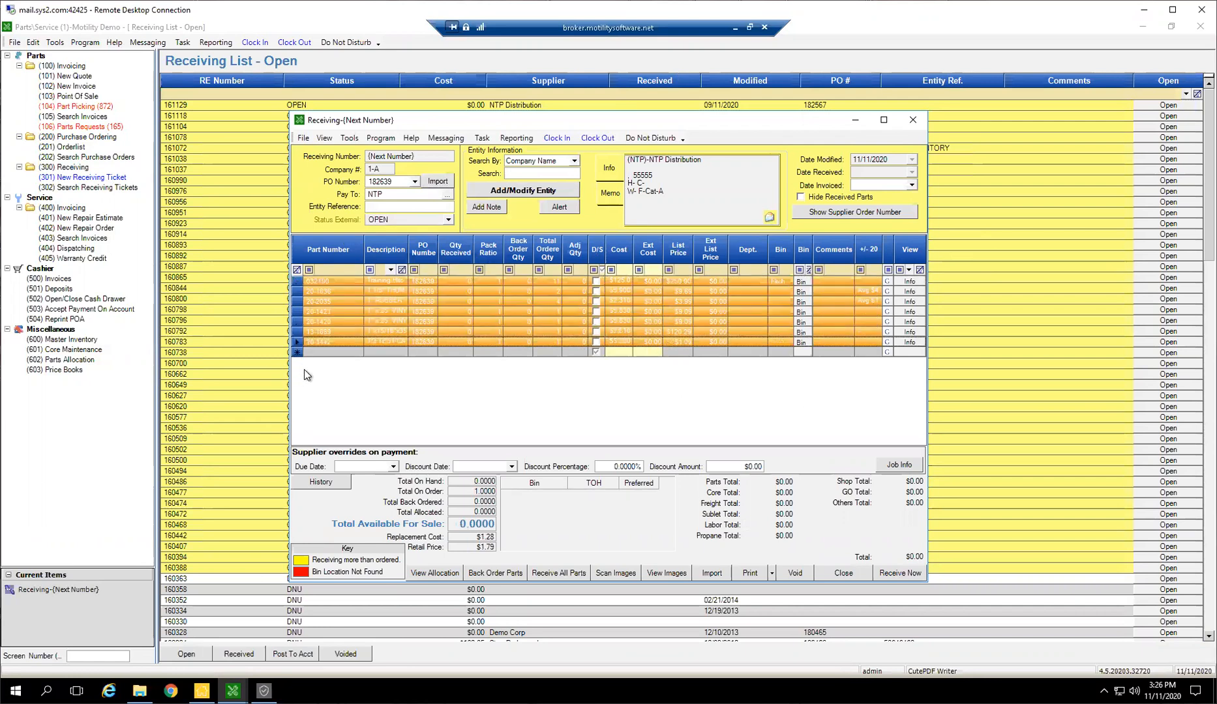
key("Delete")
key("Return")
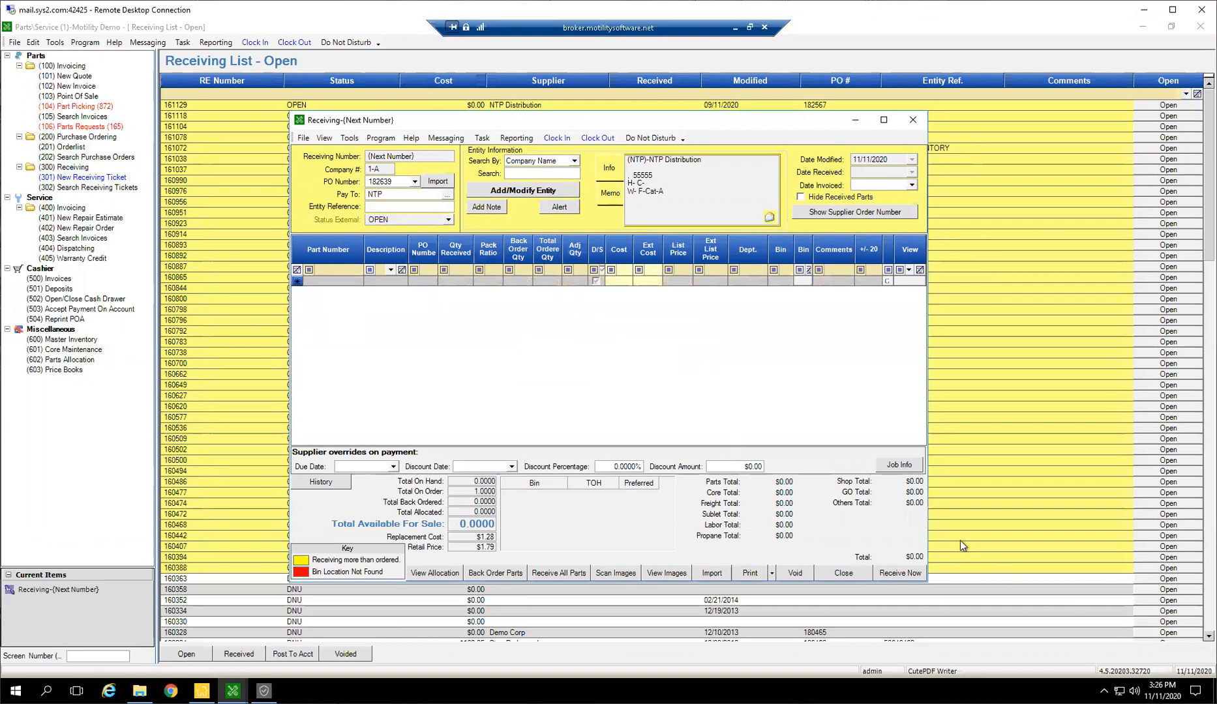
left_click(912, 120)
left_click(681, 403)
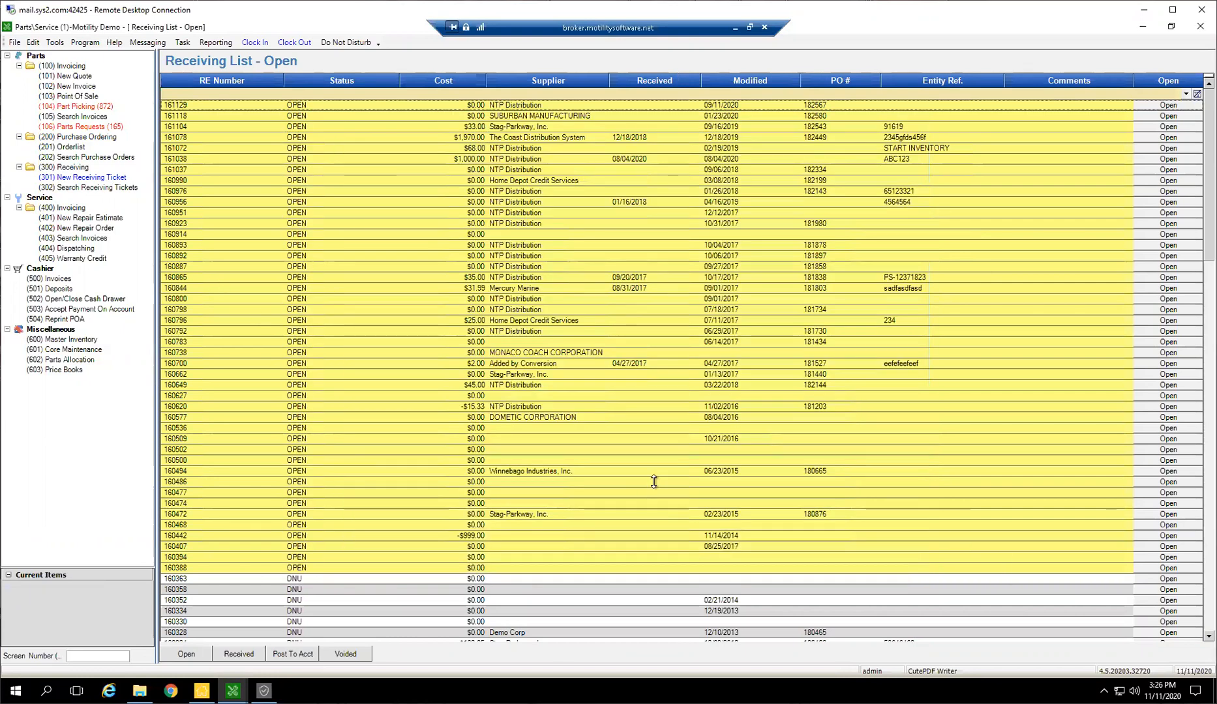
Filter the unfulfilled purchase orders by status "order", company name "nt" and creator "admin"
left_click(78, 137)
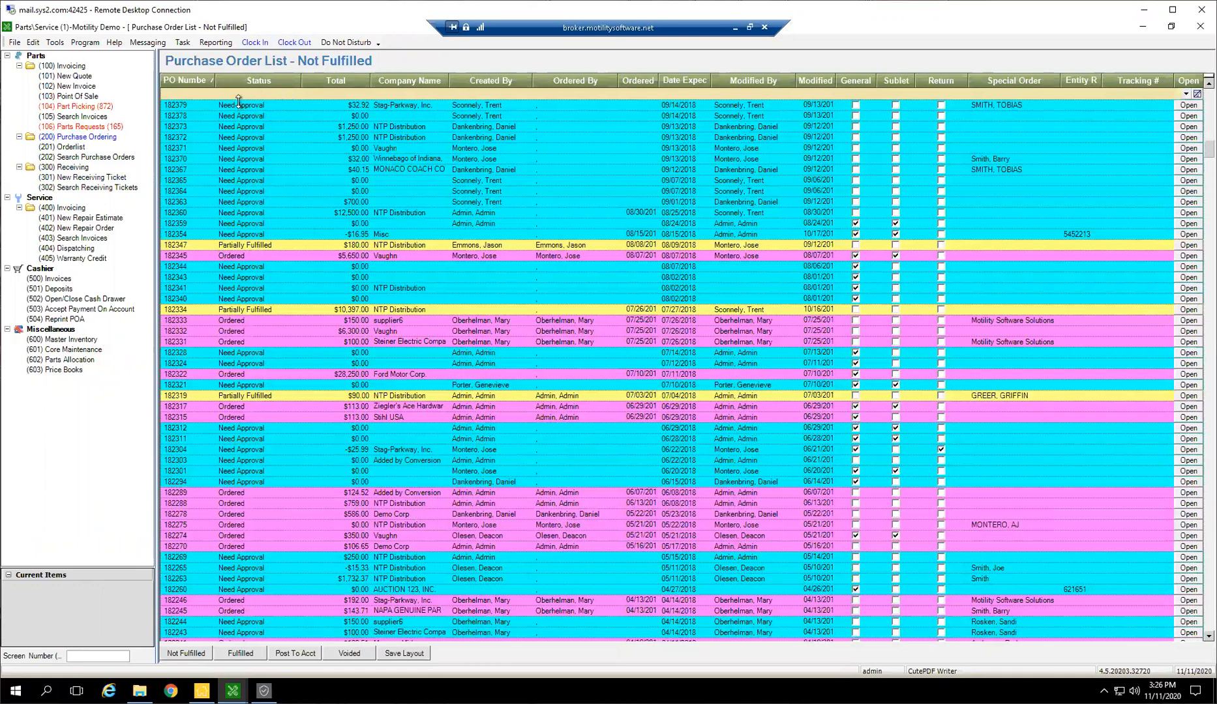
type("order")
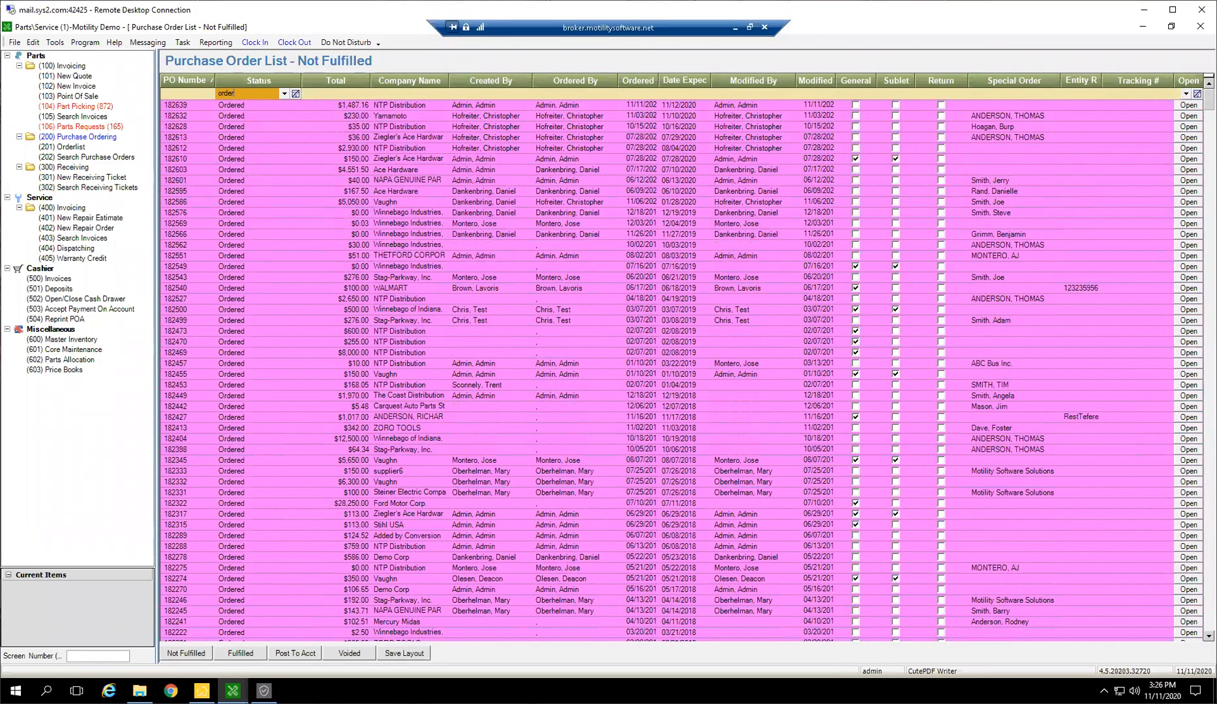
left_click(384, 92)
type("nt")
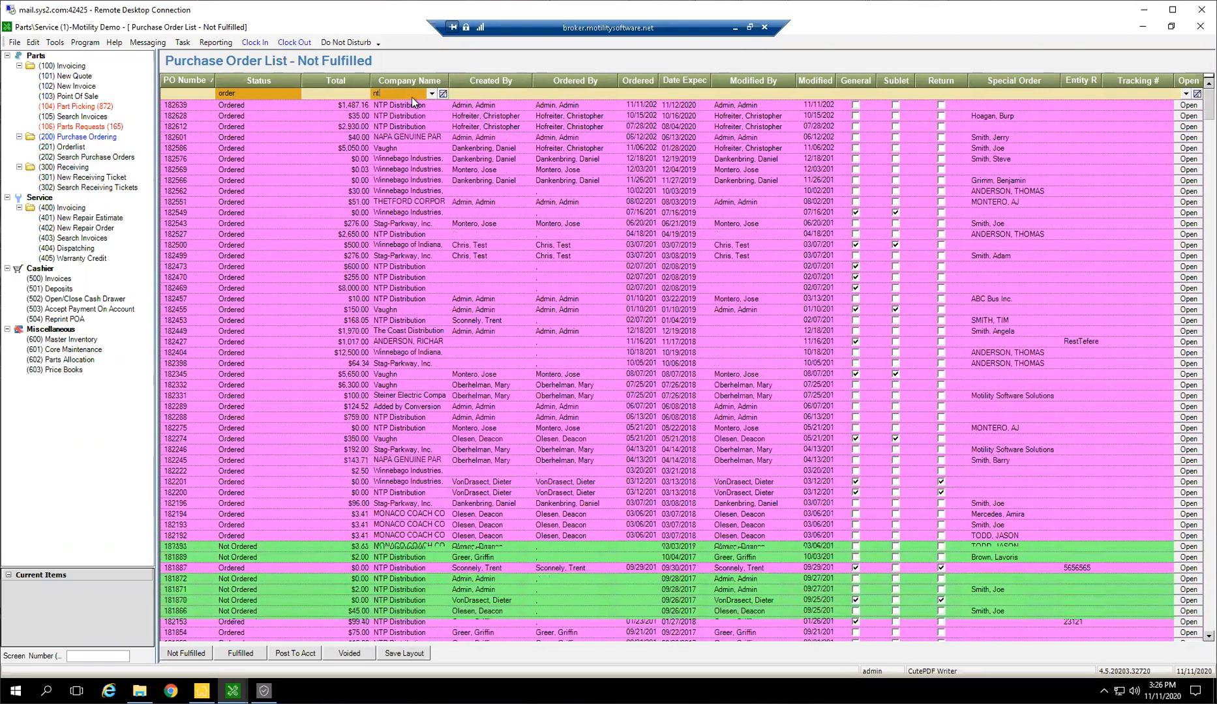
left_click(476, 94)
type("admin")
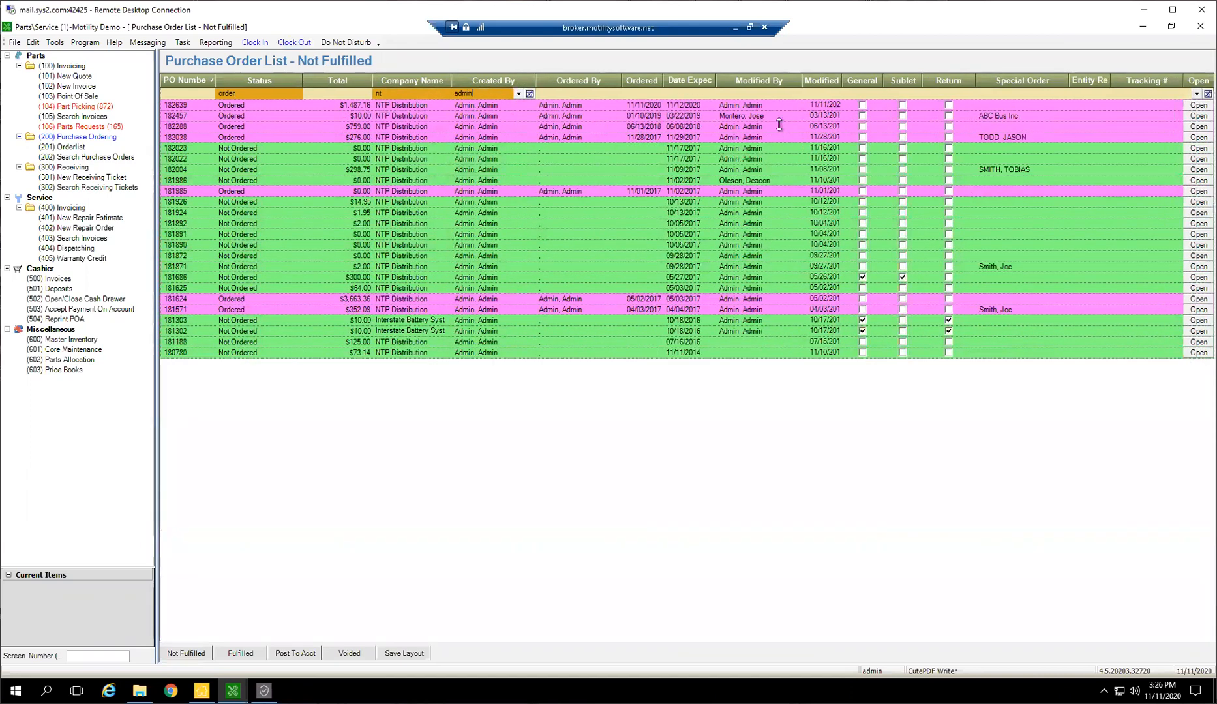
Open the NTP Distribution purchase order dated 11/11/2020 and create a new receiver from it
left_click(428, 104)
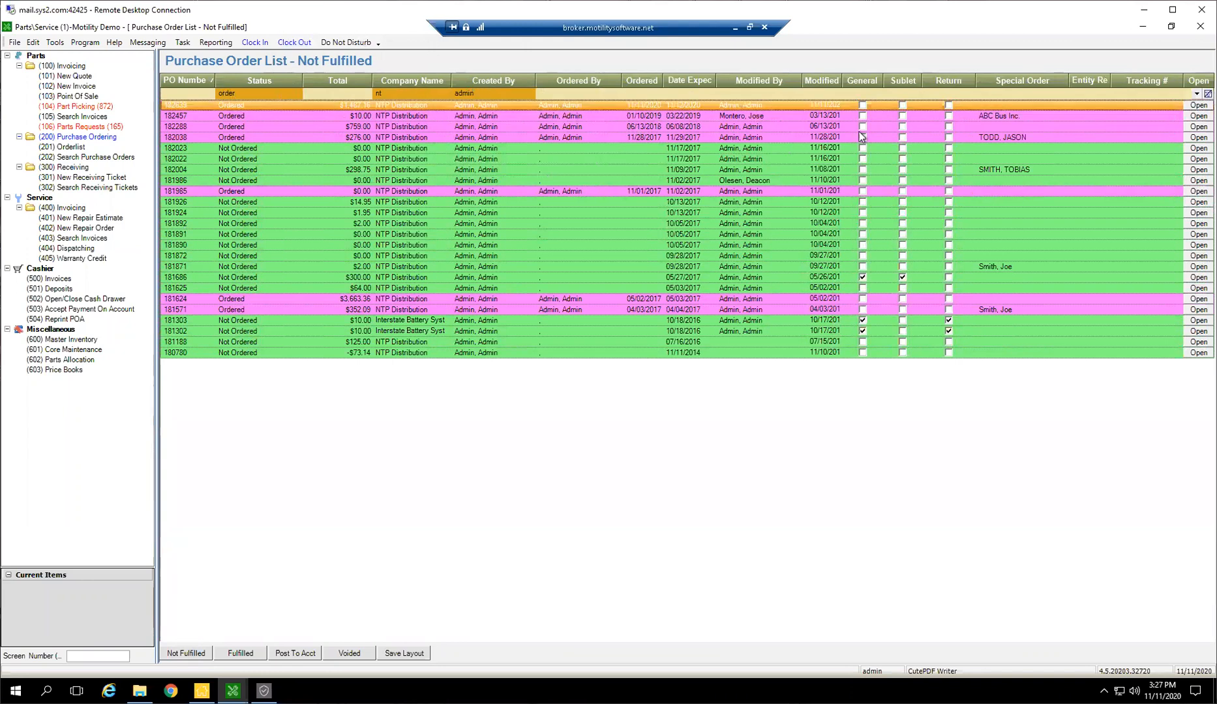
double_click(409, 103)
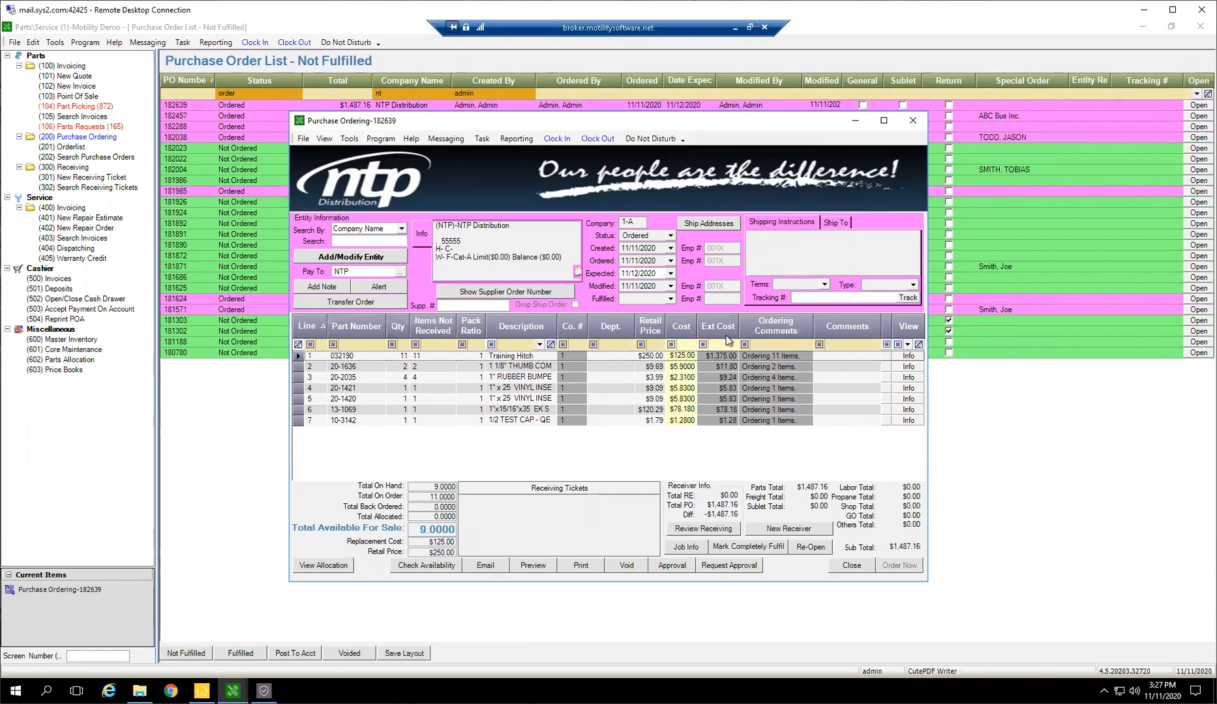
left_click(791, 529)
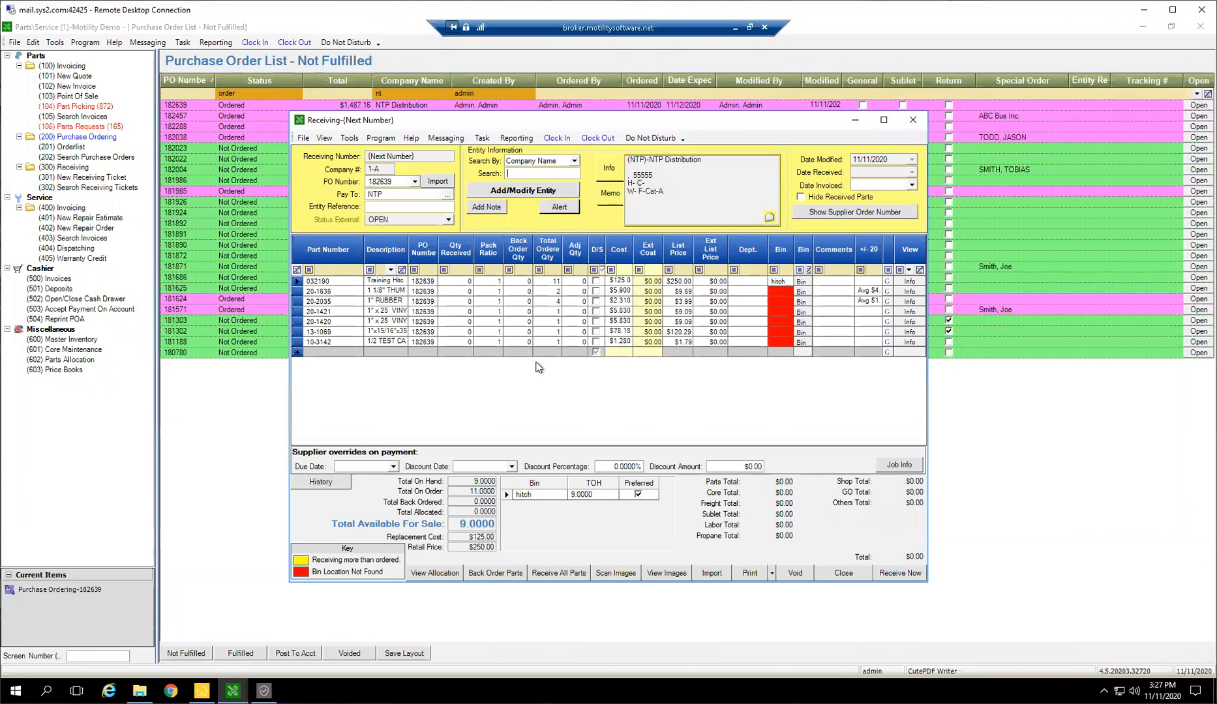
Enter PS-1234567 as the entity reference of the receiving ticket
left_click(395, 209)
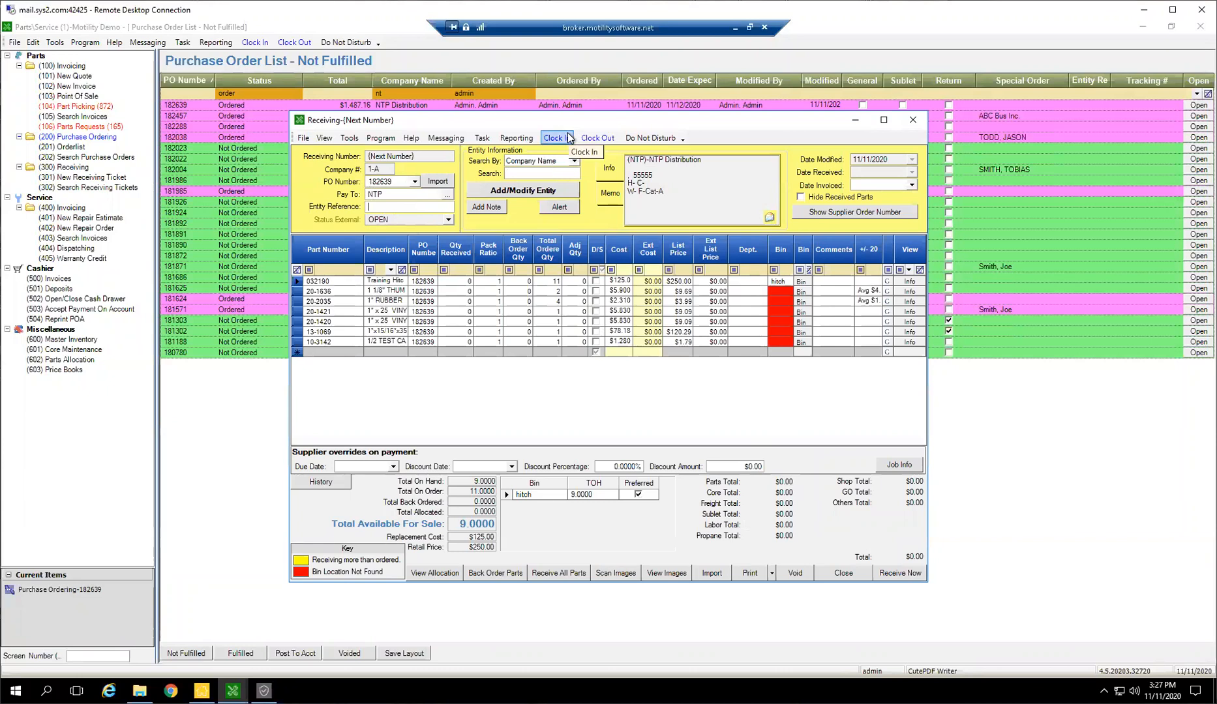
type("PS-1234567")
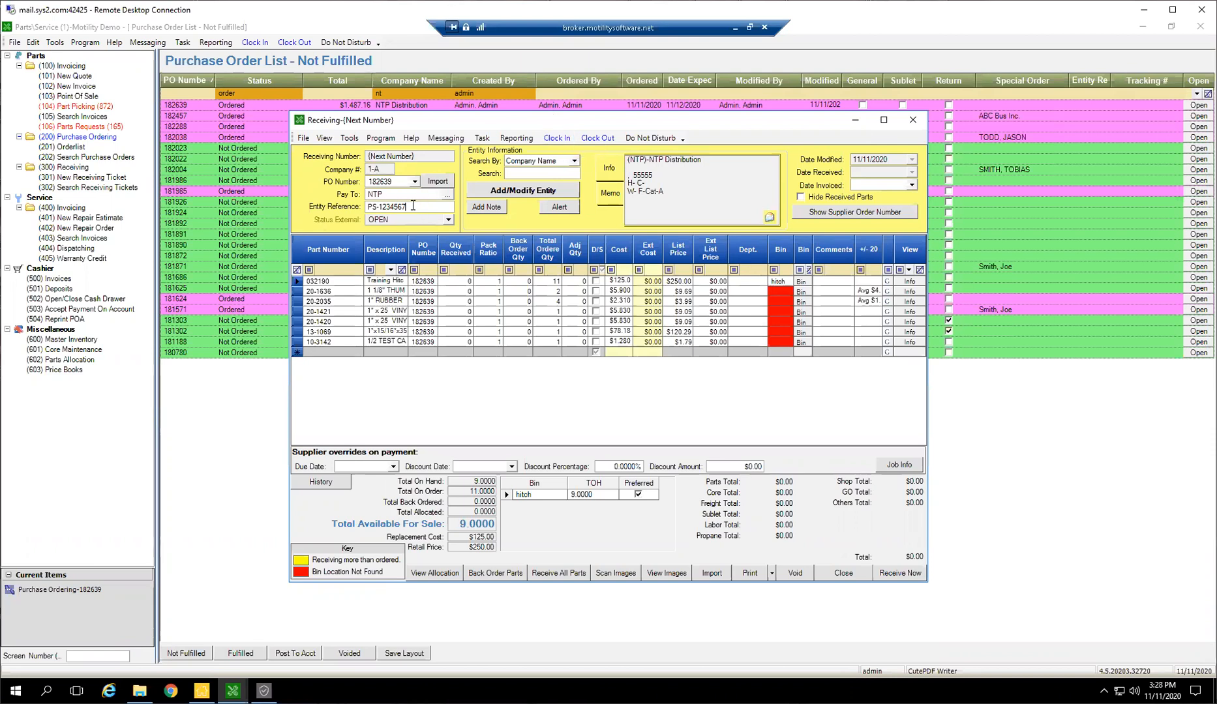
left_click_drag(408, 206, 328, 201)
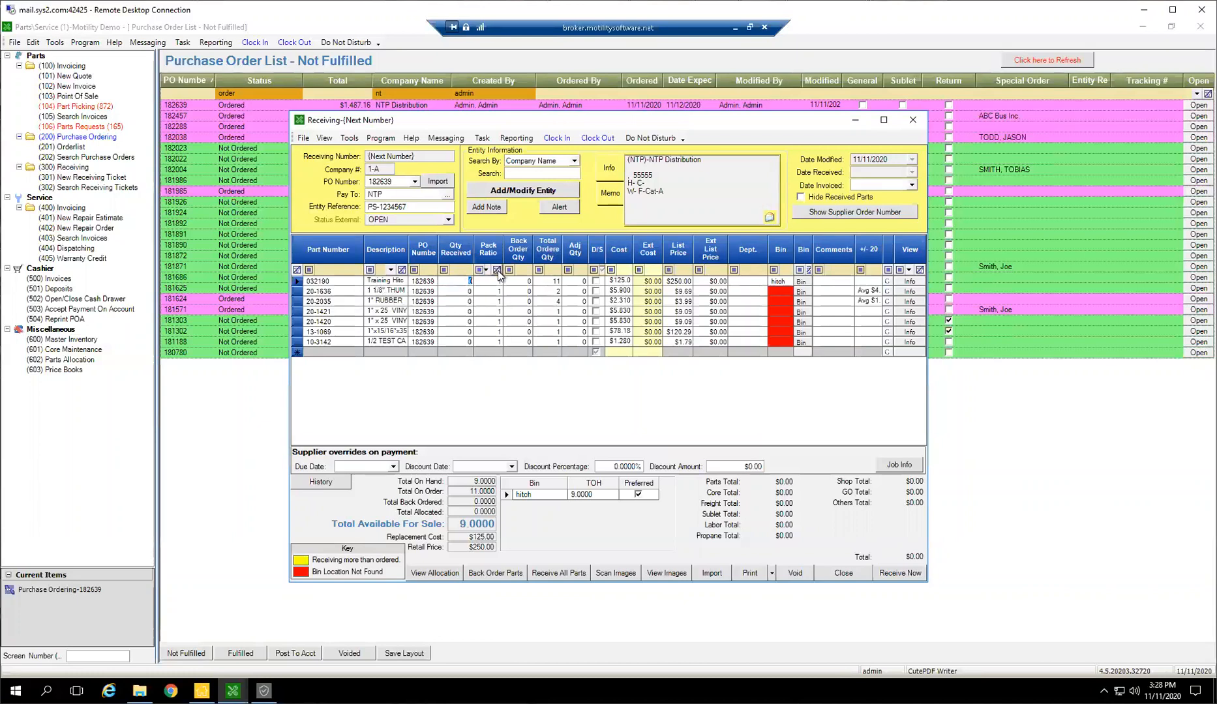
Set the received quantity to 11 for part 032190 and 1 for part 20-1636
type("11")
key("Tab")
left_click(458, 291)
type("1")
key("Tab")
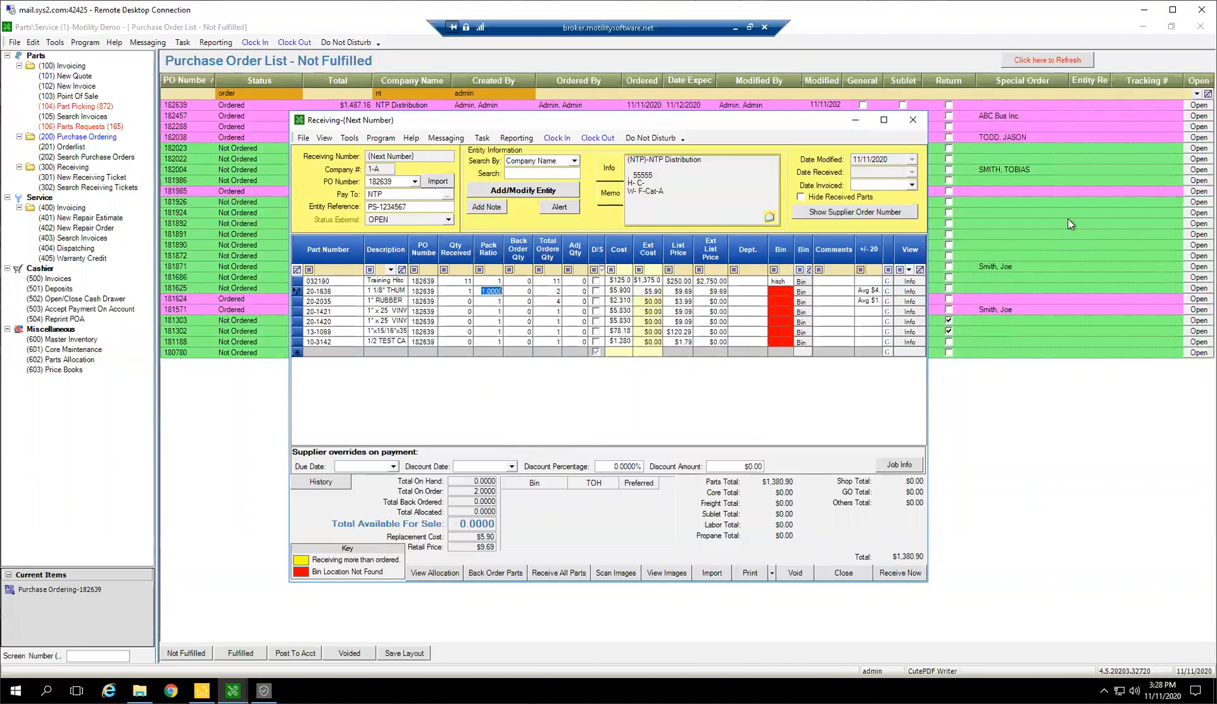
Set part 20-2035 to 2 received and 2 on back order
left_click(469, 301)
type("2")
key("Tab")
left_click(525, 302)
key("Tab")
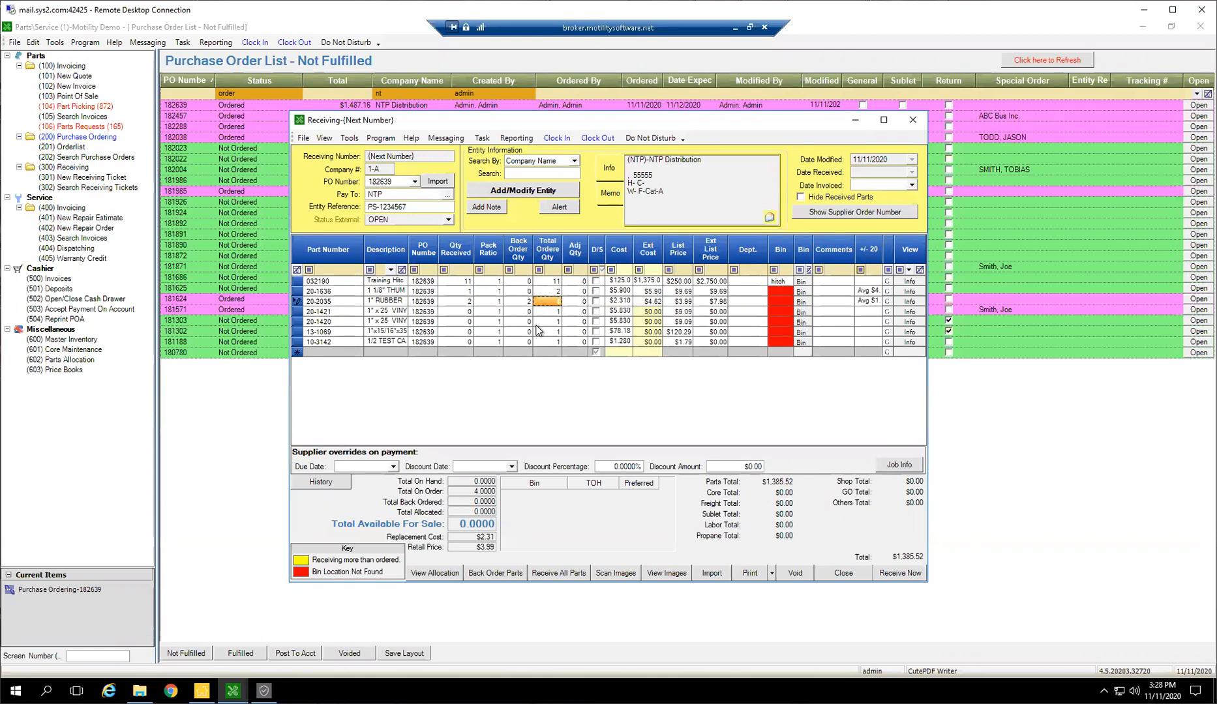
Set the received quantity to 1 for parts 20-1421, 20-1420, 13-1069 and 10-3142
type("4")
key("Return")
key("Return")
key("Return")
type("1")
key("Return")
type("1")
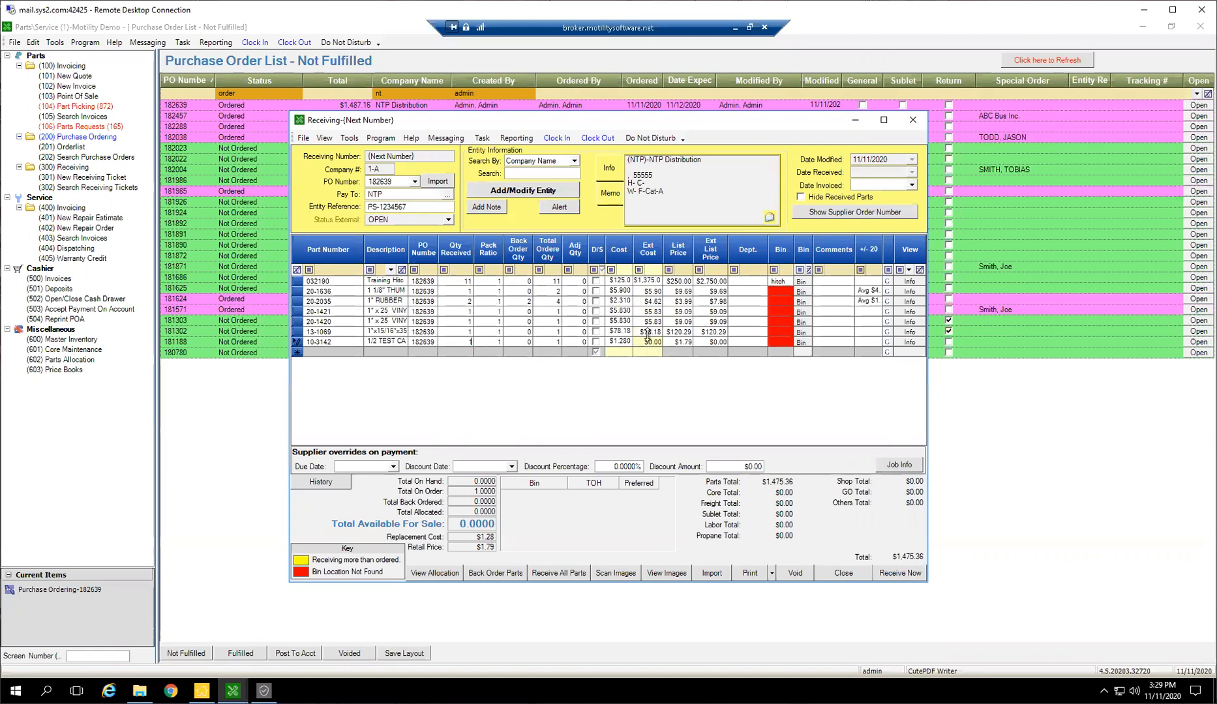
Increase the row height of the receiving lines, and sort by and widen the Ext Cost column
left_click_drag(643, 328, 644, 333)
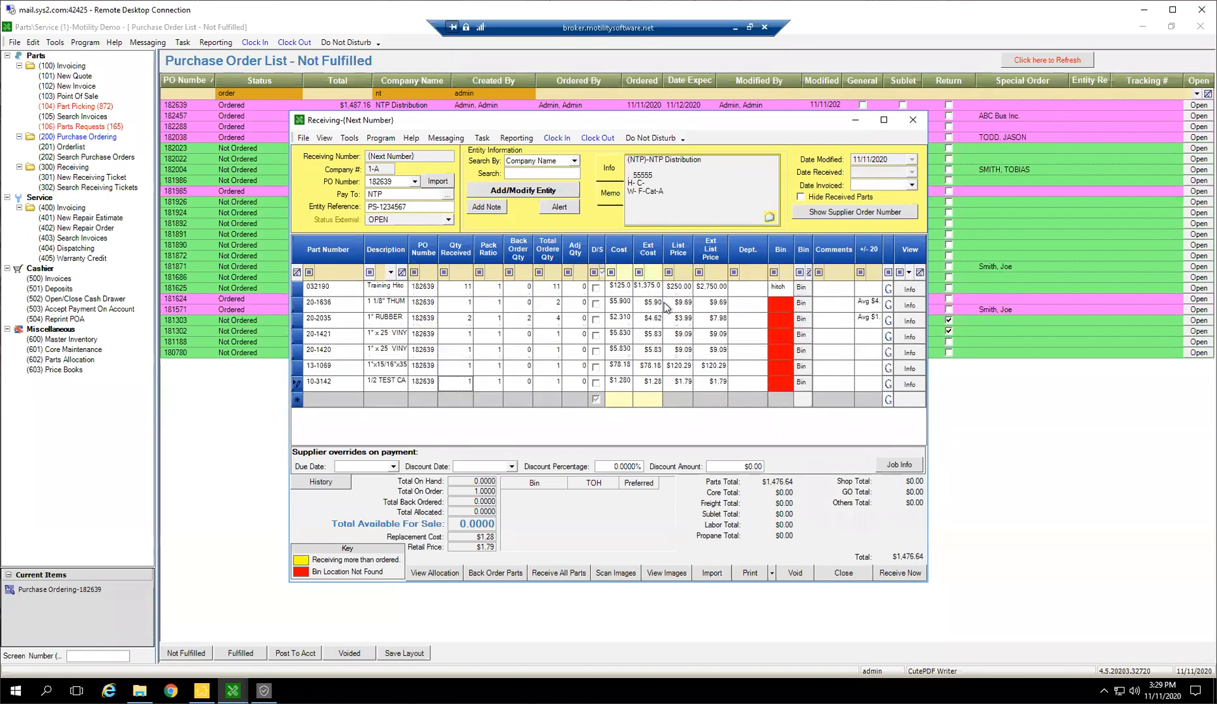
left_click(646, 249)
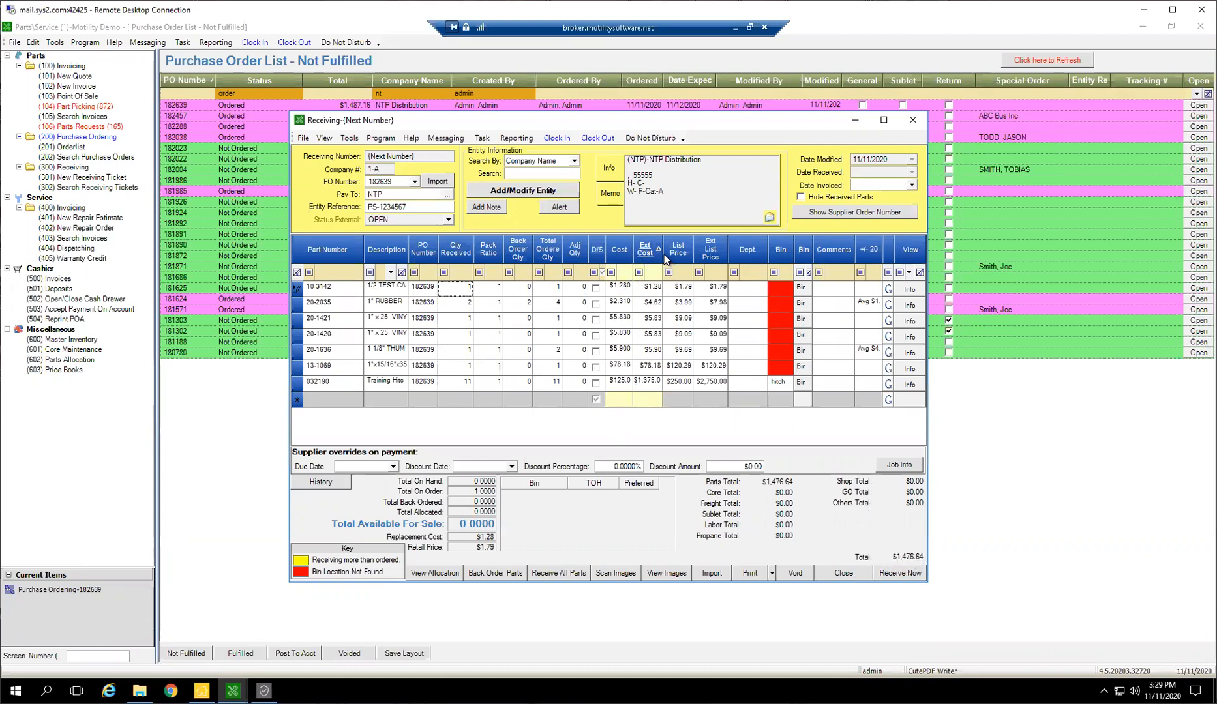
left_click_drag(663, 253, 679, 256)
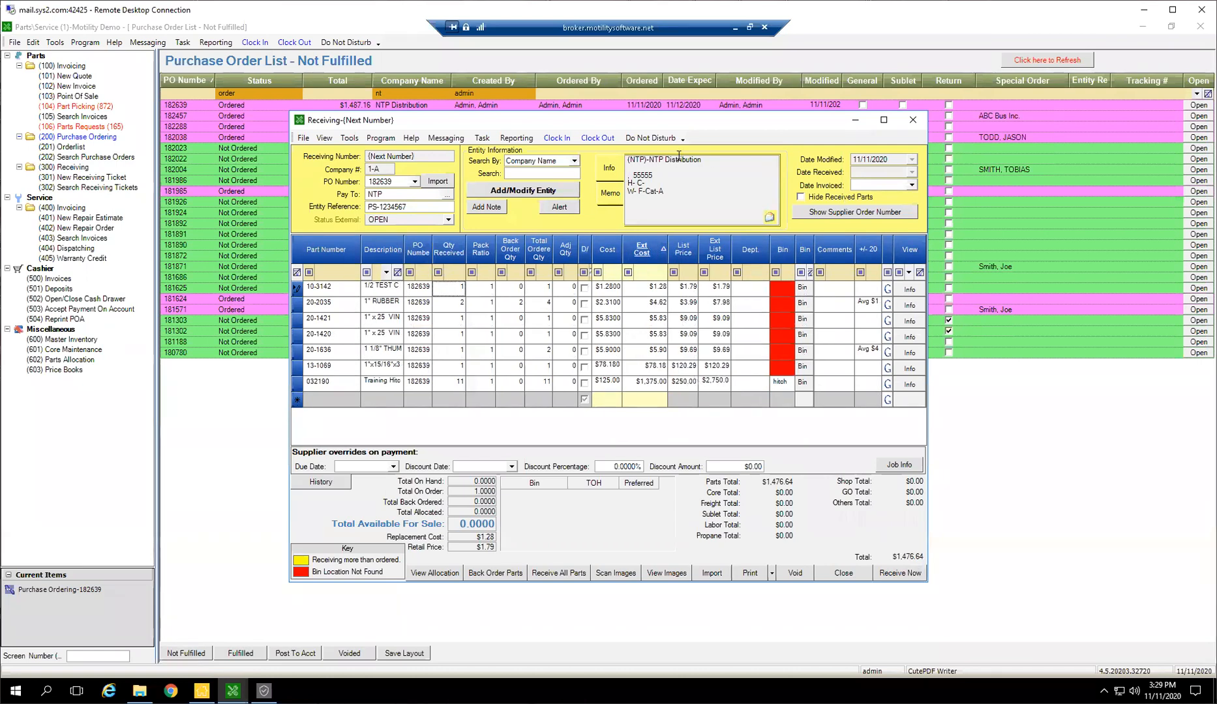
Add a freight line with part number FR, received quantity 1 and a cost of $22
left_click(325, 400)
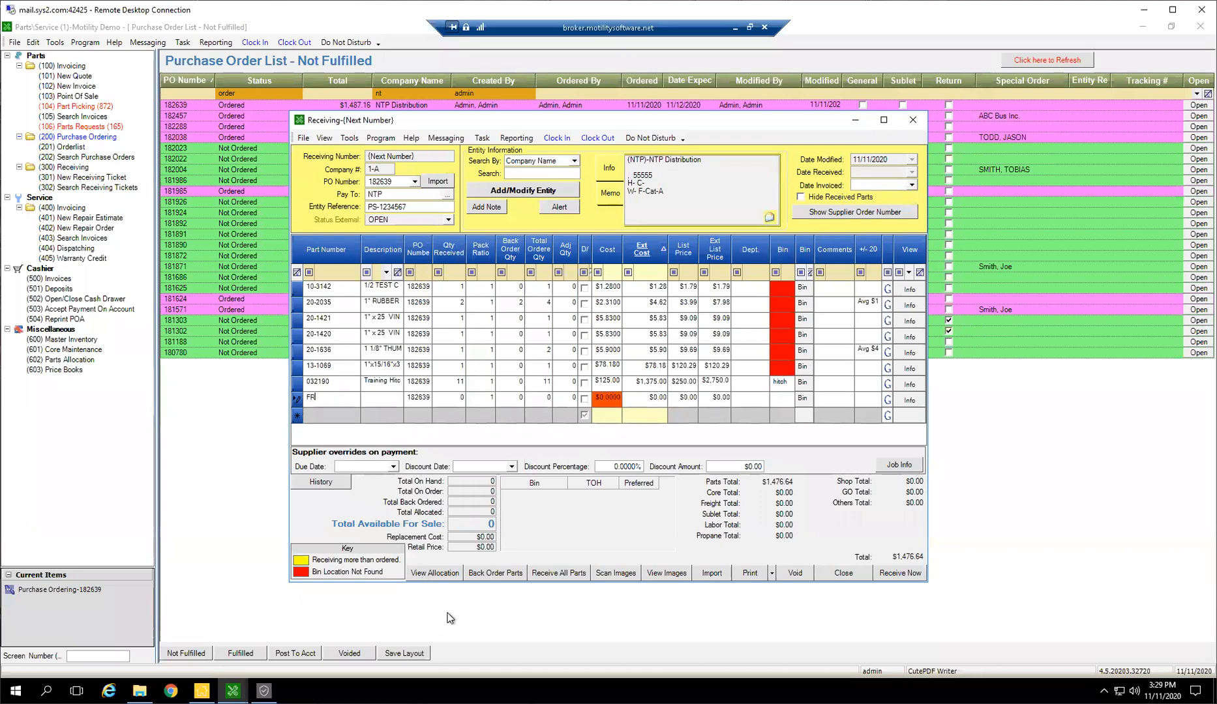
key("Tab")
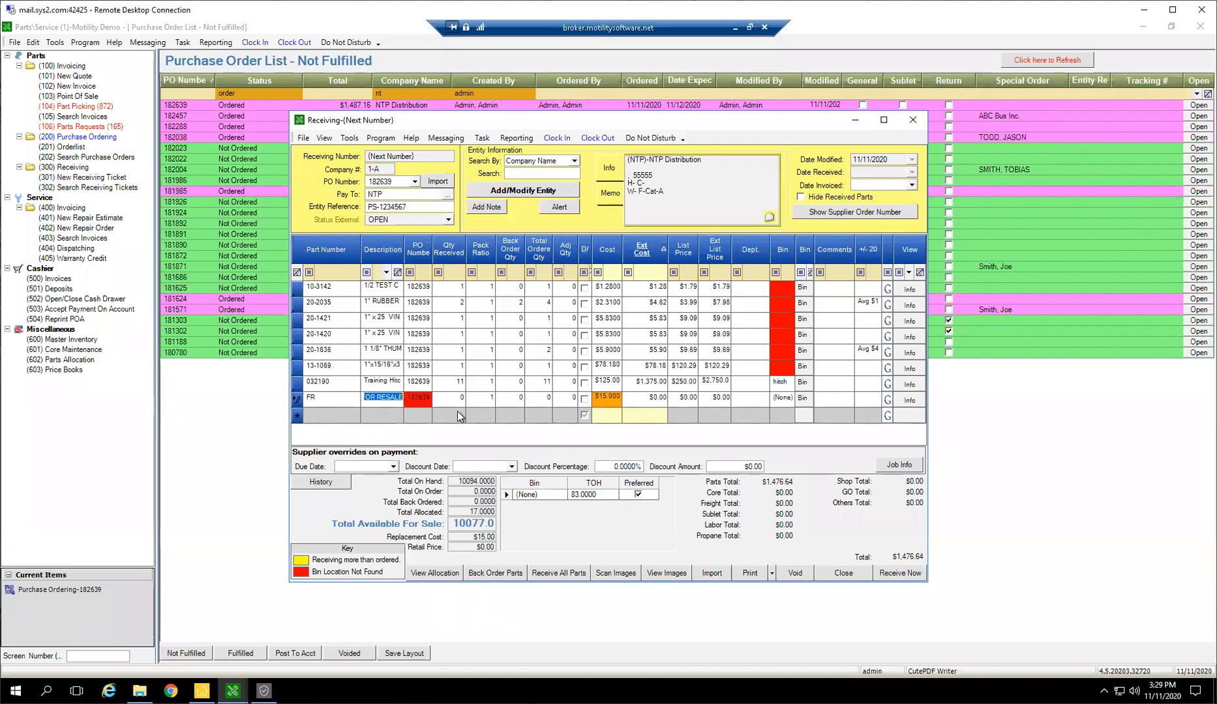
left_click(462, 397)
type("1")
left_click(607, 397)
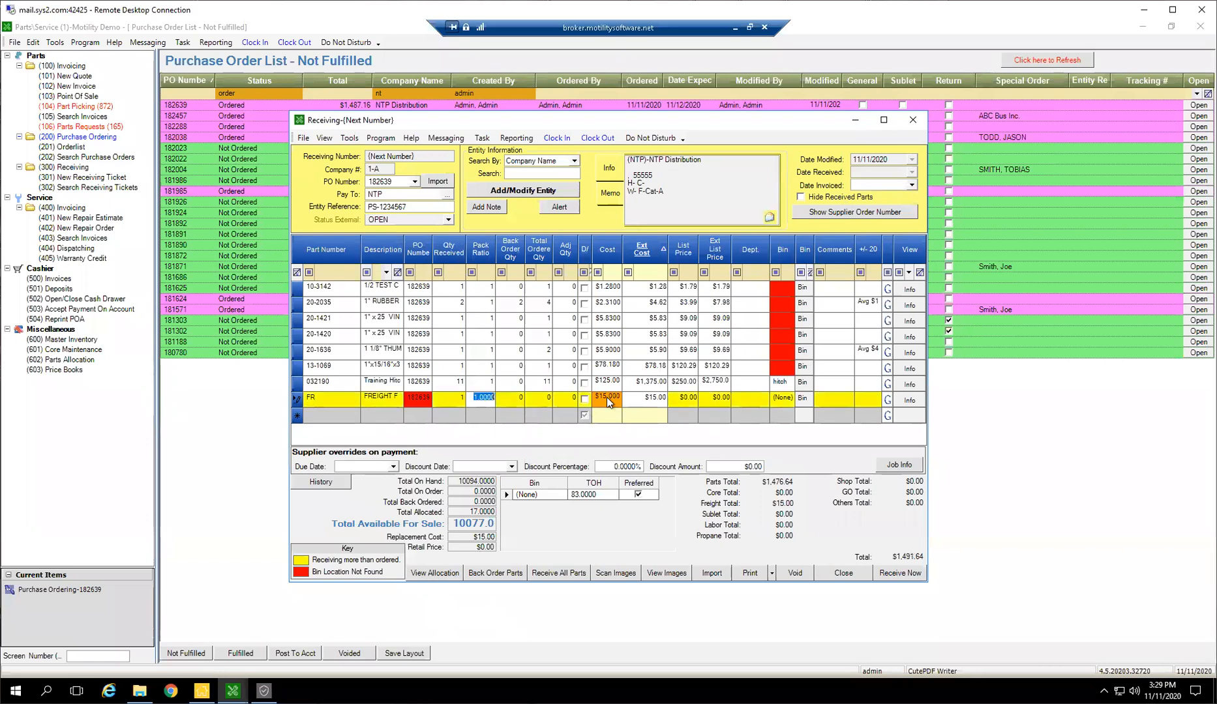
type("22")
key("Tab")
Sort the receiving lines by cost and widen the D/S column
left_click(591, 248)
left_click_drag(591, 248, 613, 250)
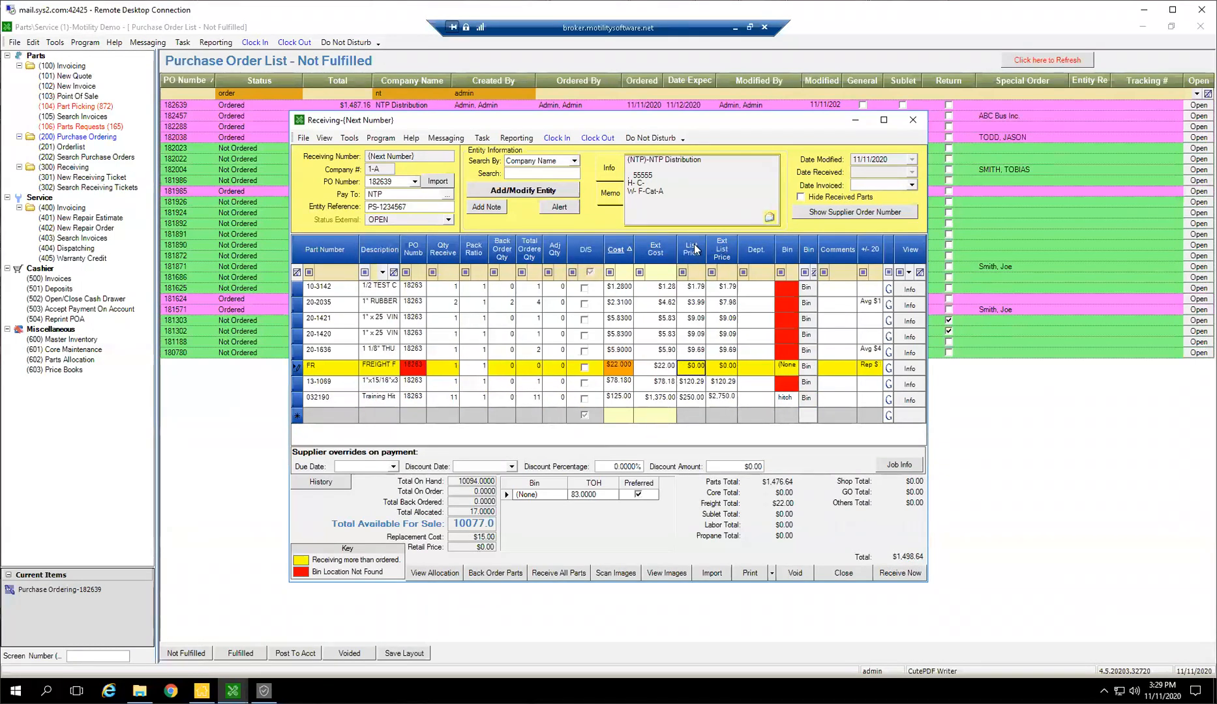
Review the list prices of the receiving lines and the bin locations for part 10-3142
left_click(692, 286)
key("Down")
key("Down")
key("Down")
key("Down")
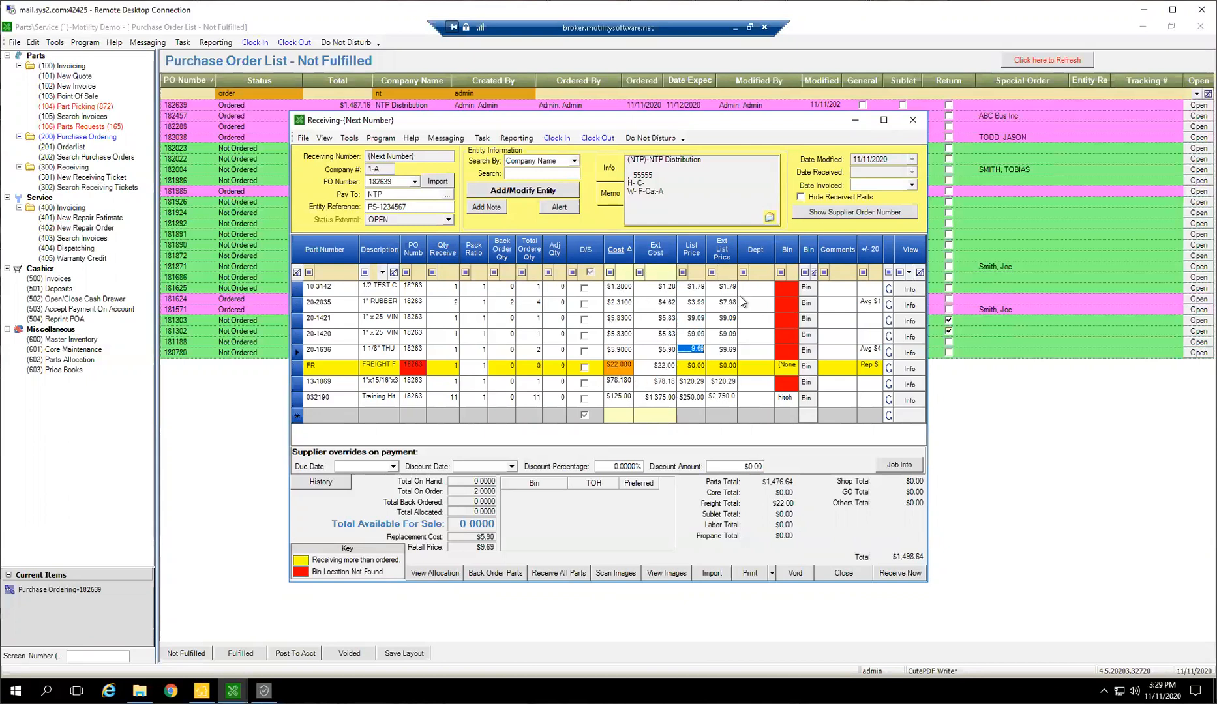
left_click(803, 288)
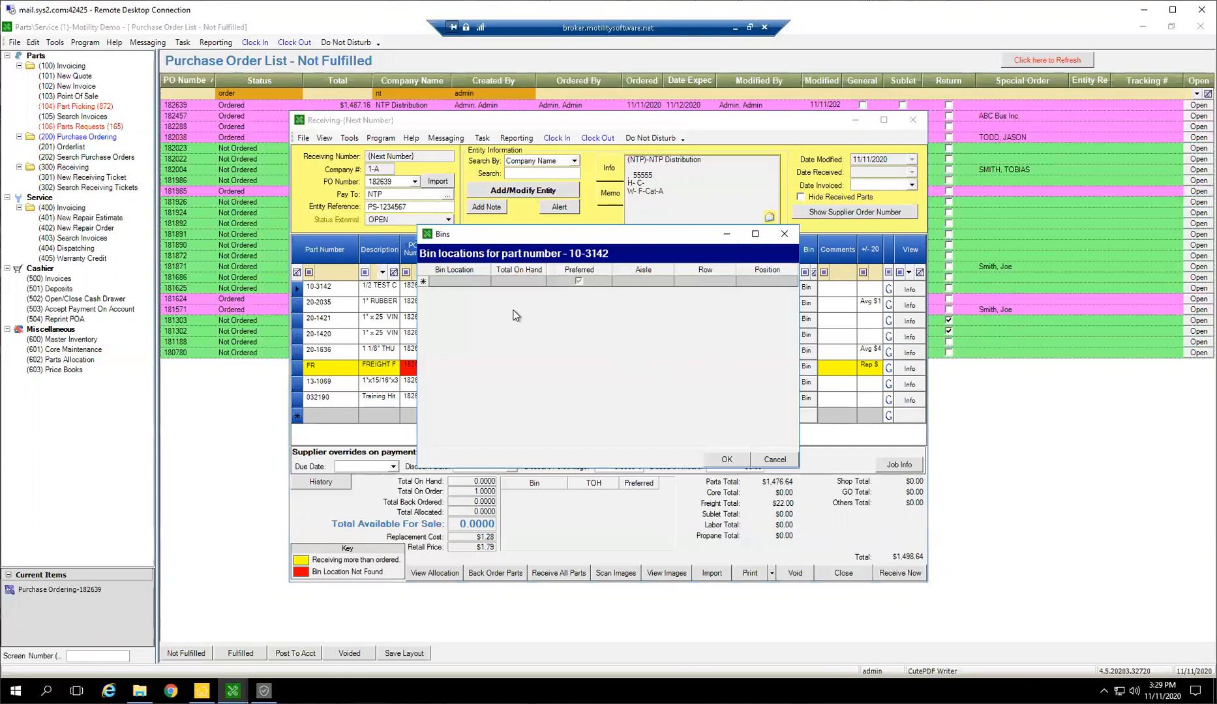
left_click(744, 459)
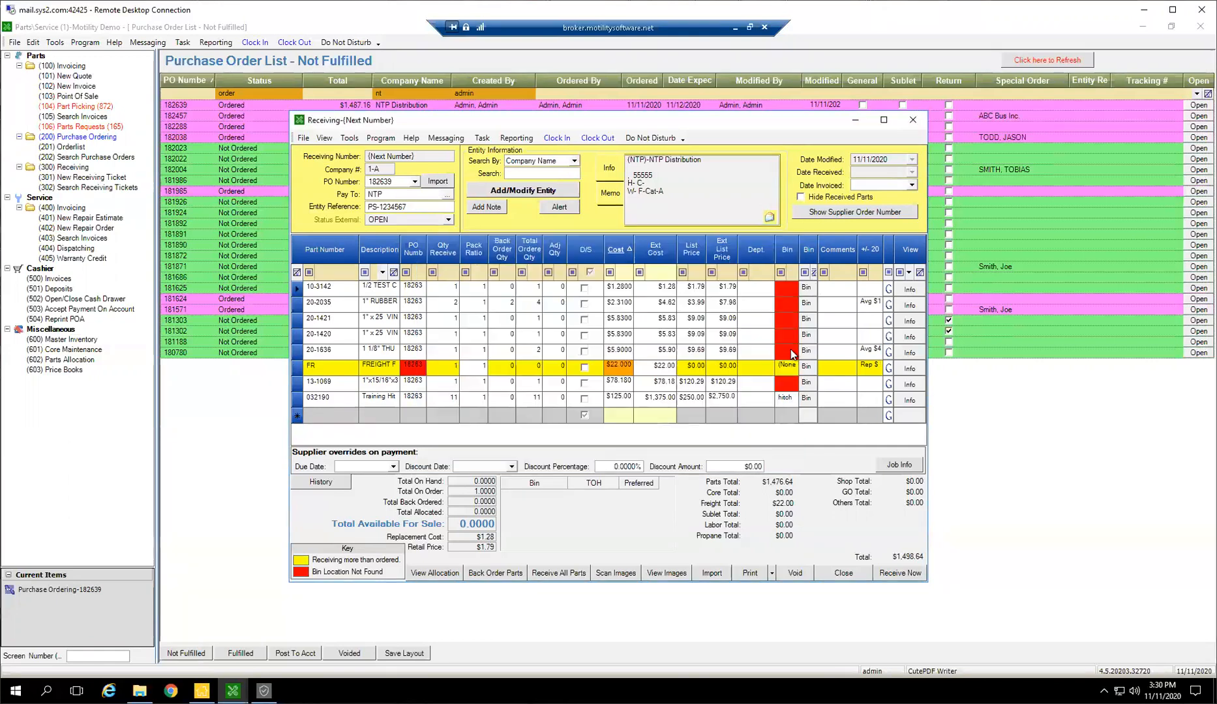
Enter bin locations for the parts without one, including A1 for 10-3142, B2 for 20-1421 and B3 for 20-1420
type("A1")
left_click(780, 306)
type("B12")
key("BackSpace")
key("BackSpace")
type("2")
left_click(784, 338)
type("B3")
left_click(788, 380)
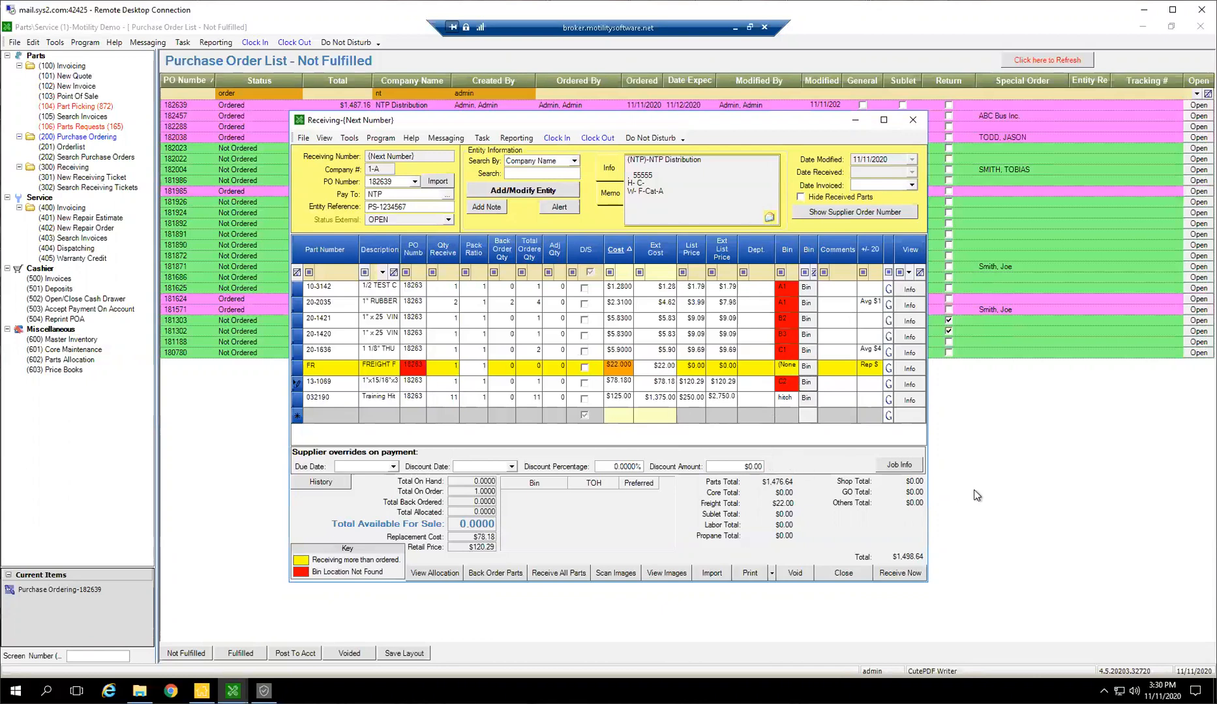
Try to receive the ticket with the highlighted bins created as new, but decline to continue with the duplicate entity reference
left_click(907, 575)
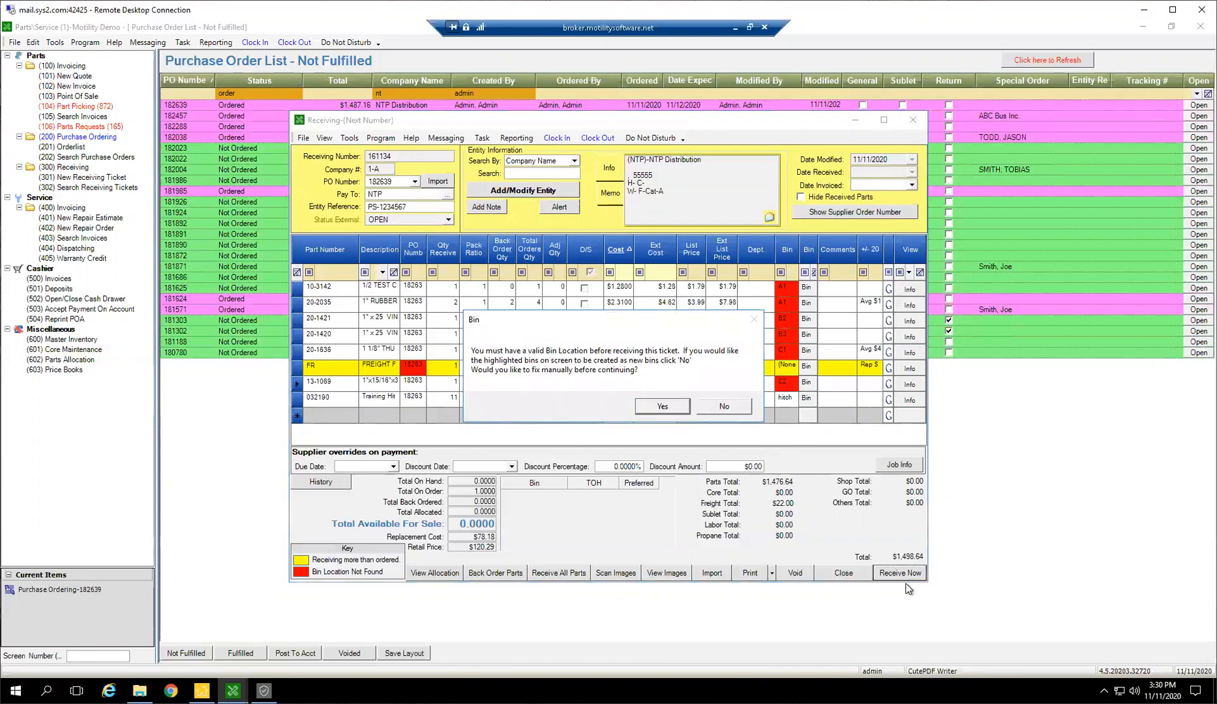
left_click(718, 408)
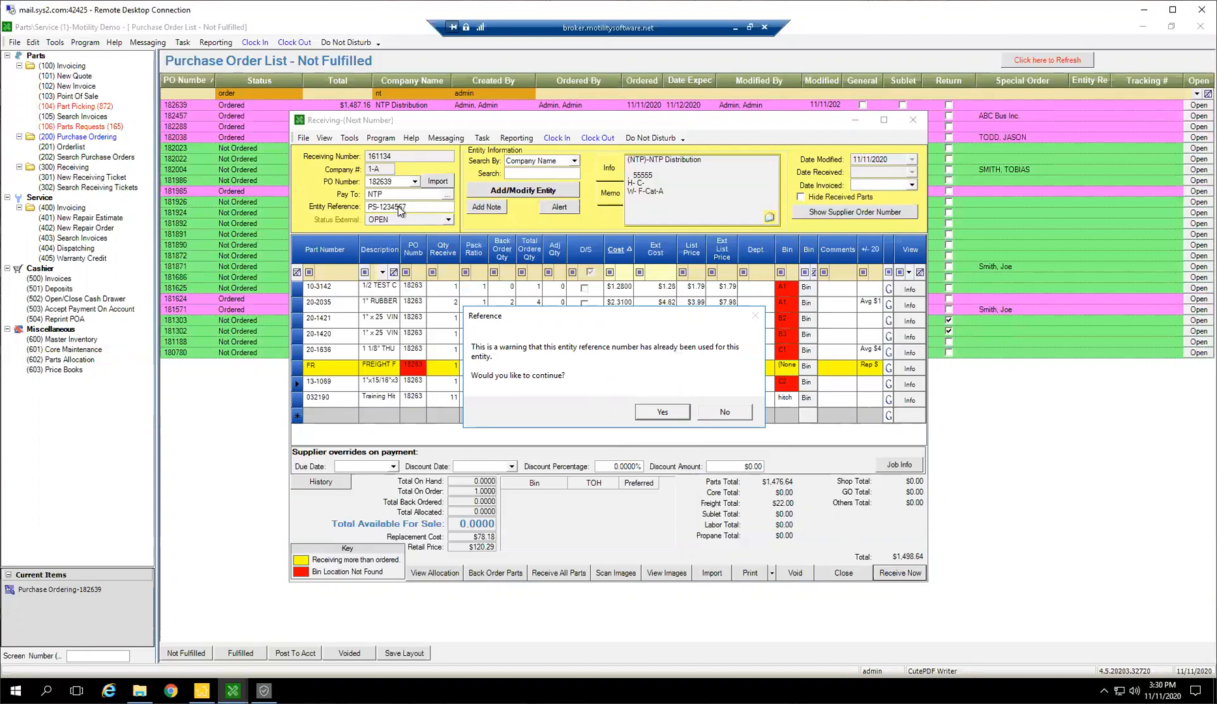
left_click(732, 415)
left_click(452, 209)
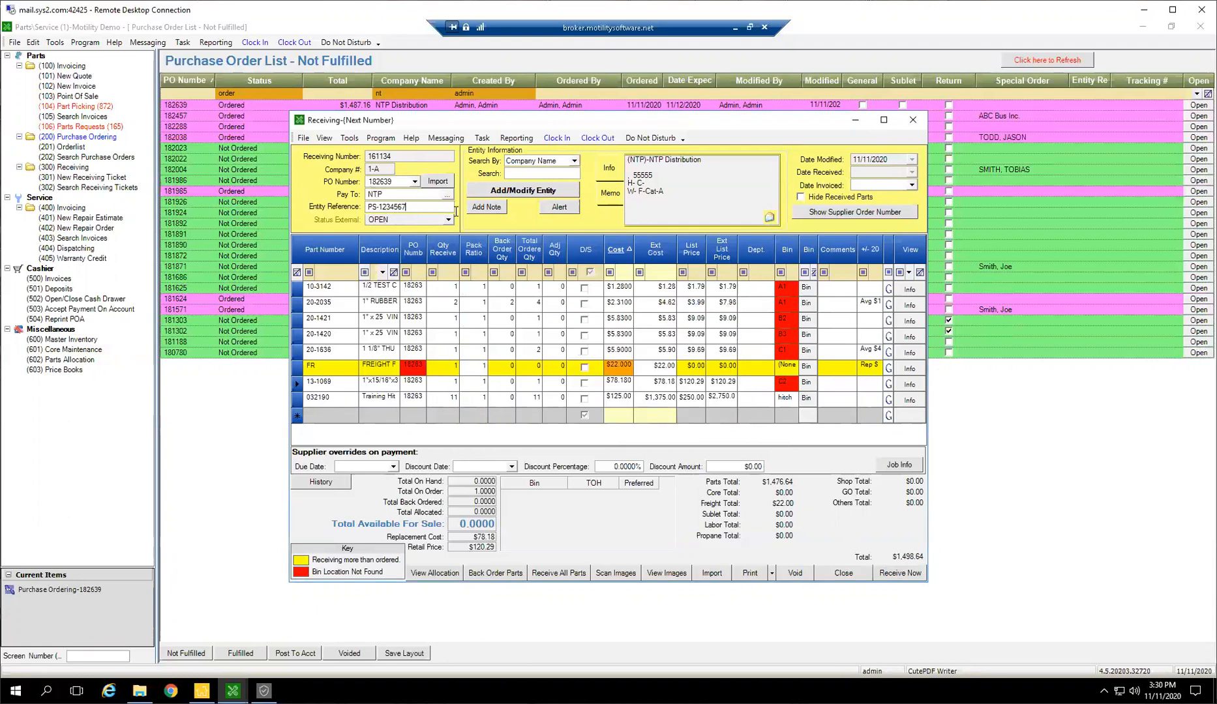
type("890123")
Receive the entire ticket with the highlighted bins created as new, declining barcode labels and cancelling the PDF printouts
left_click(898, 573)
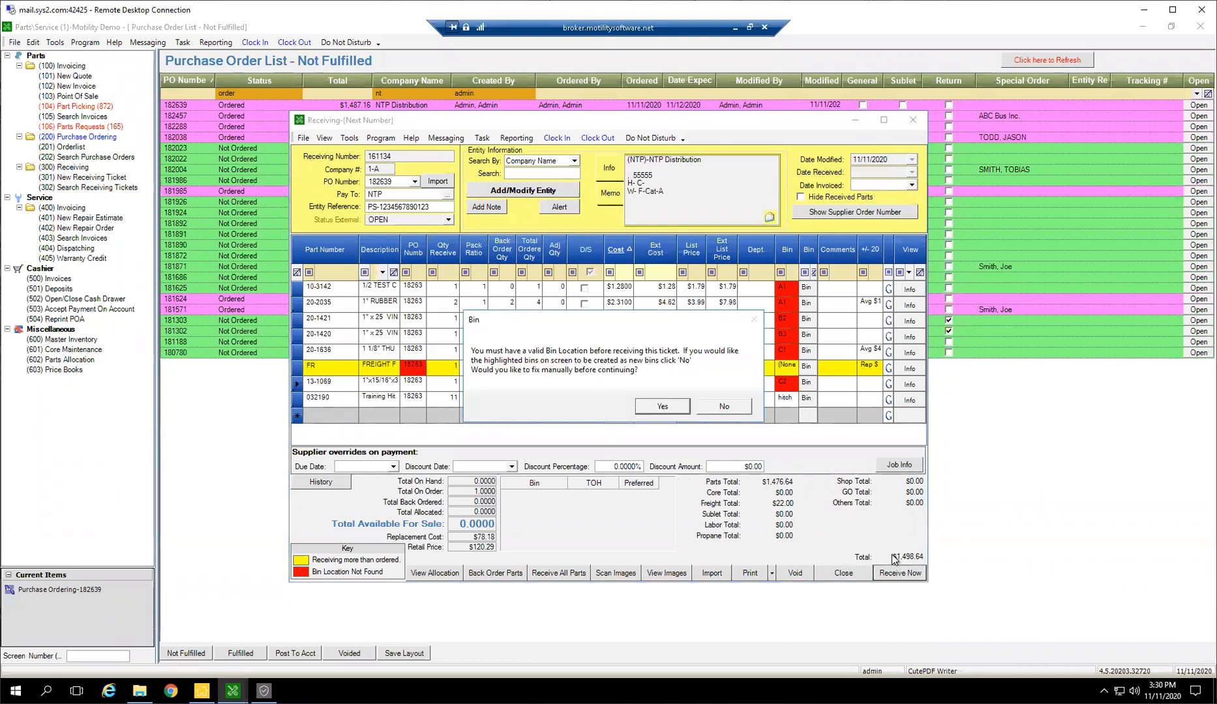
left_click(709, 409)
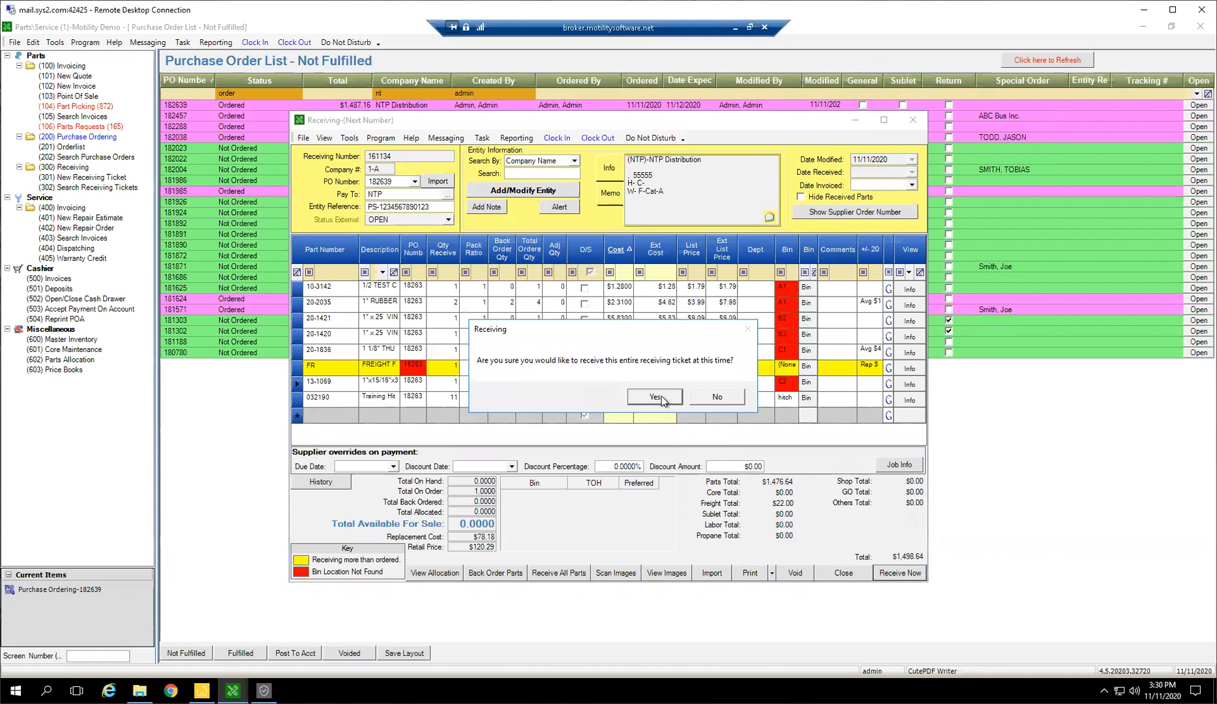
left_click(655, 398)
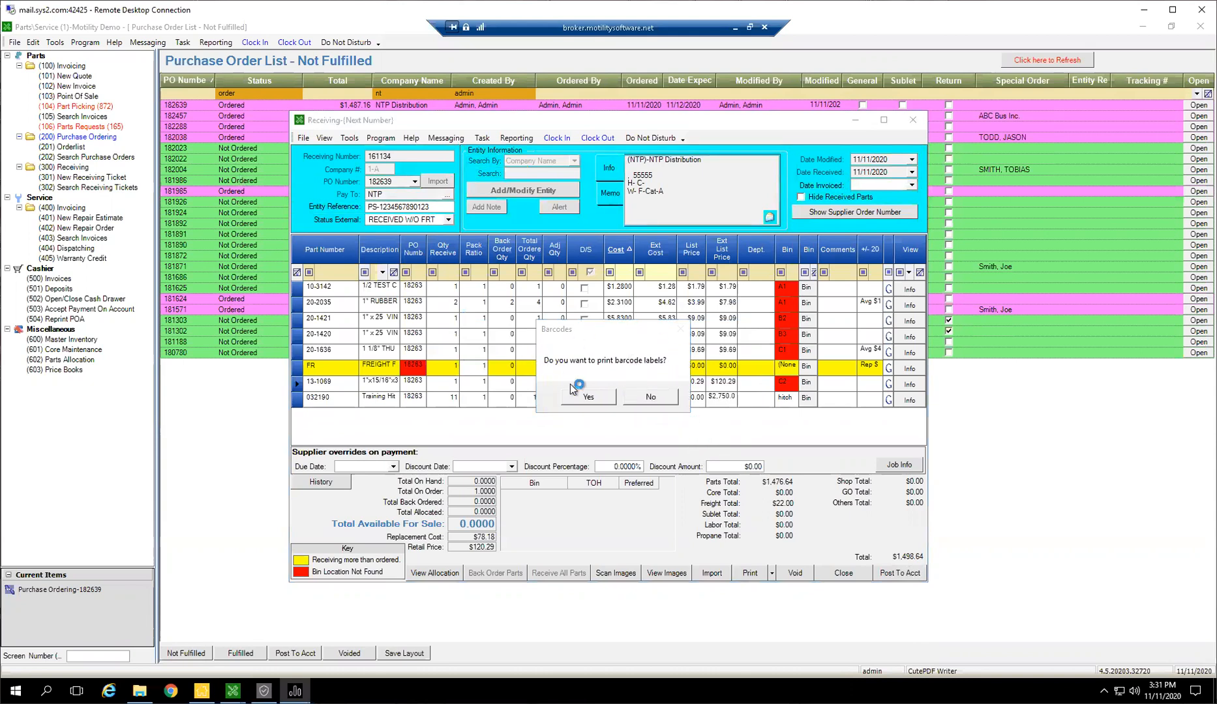
left_click(661, 396)
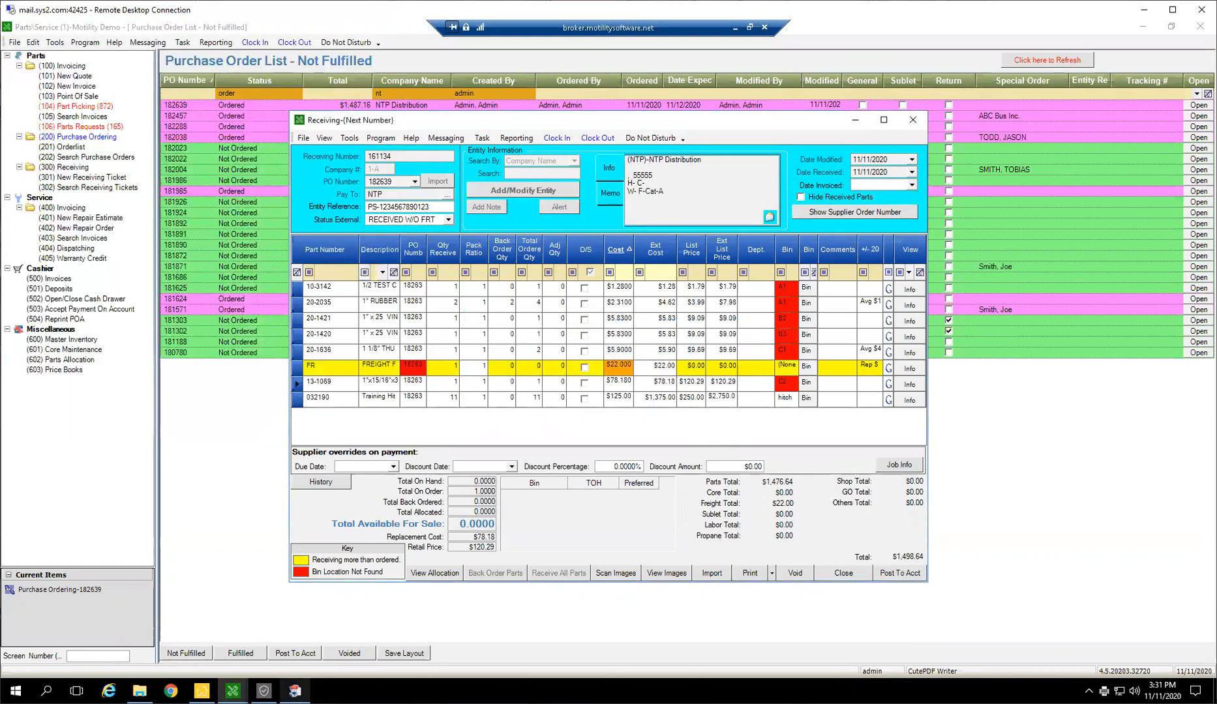
left_click(362, 411)
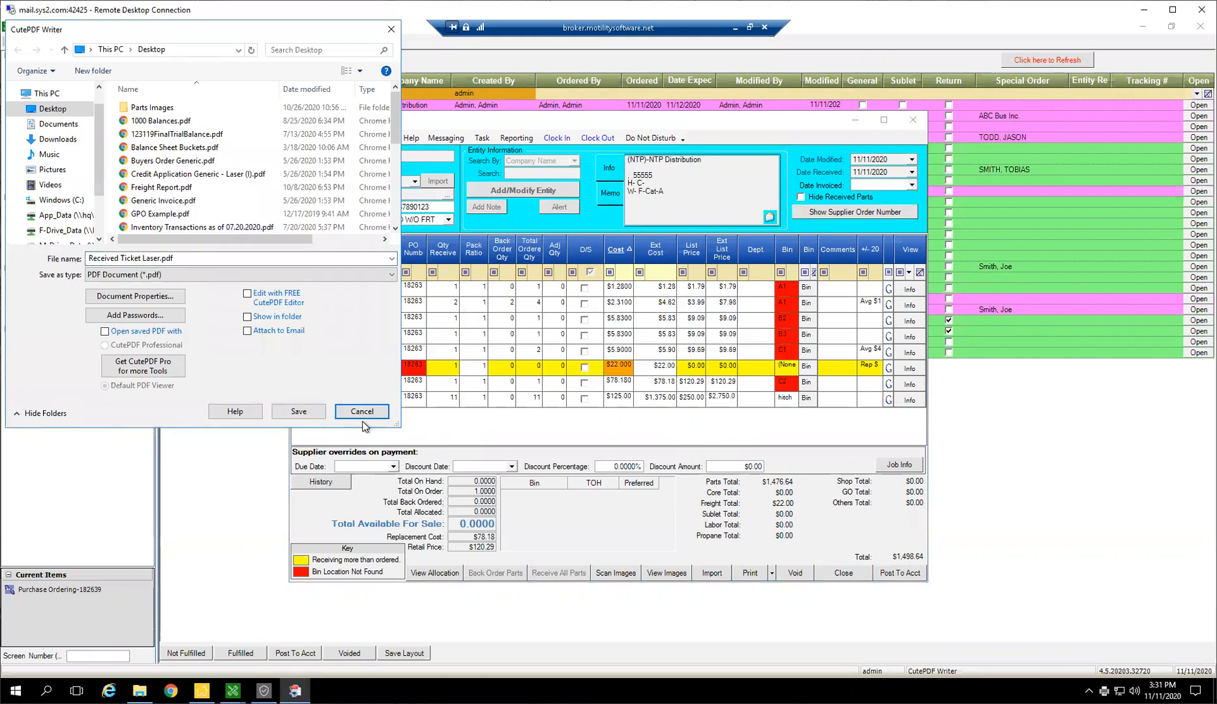
left_click(363, 417)
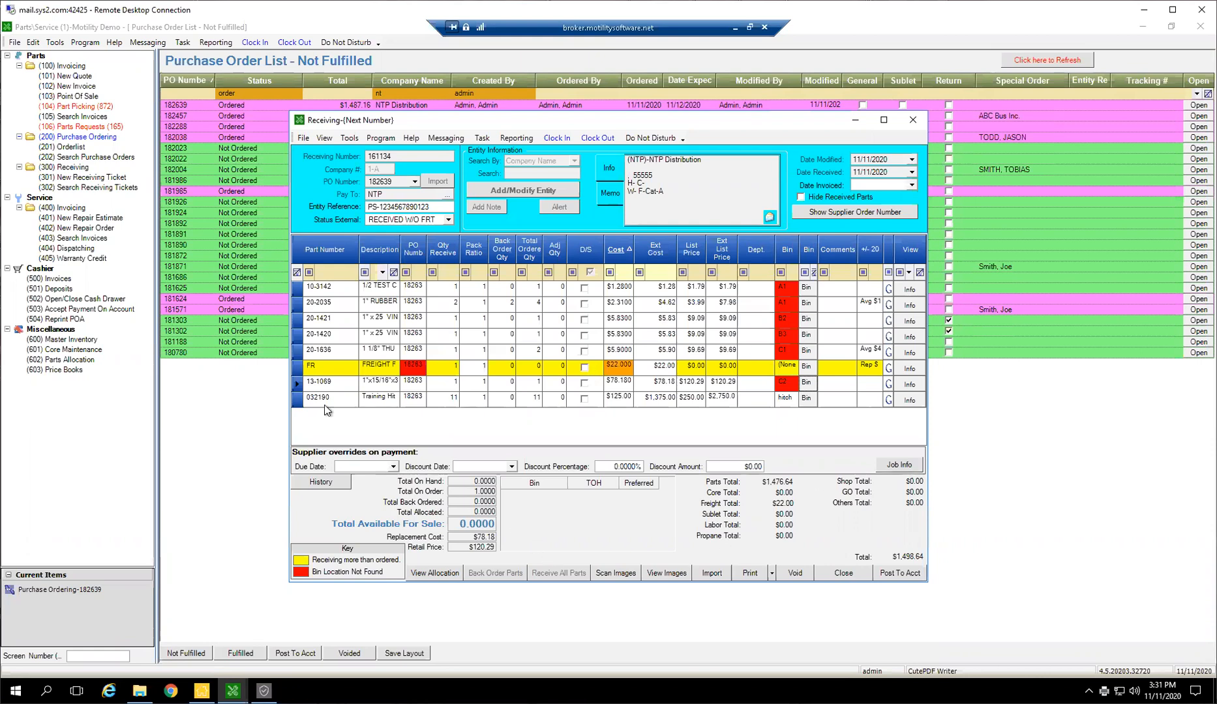
Check the on-hand quantities and bins of received parts 20-1636, 20-1420, 20-1421 and 032190
left_click(302, 351)
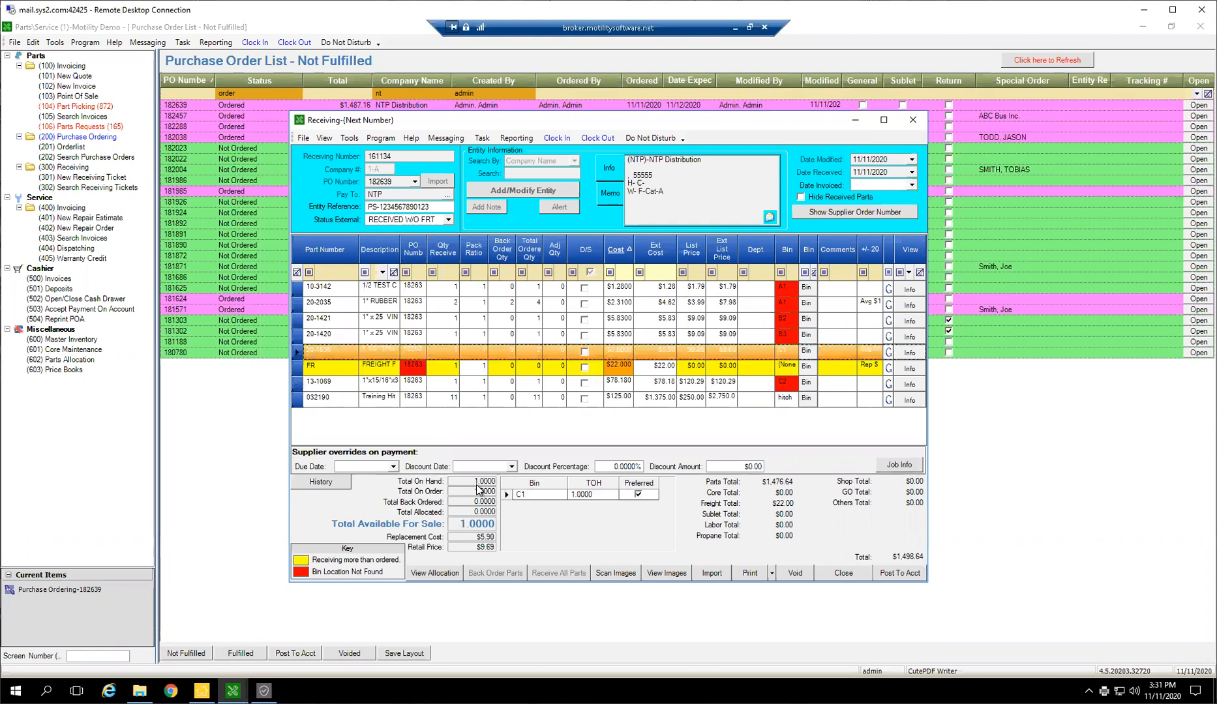
left_click(301, 336)
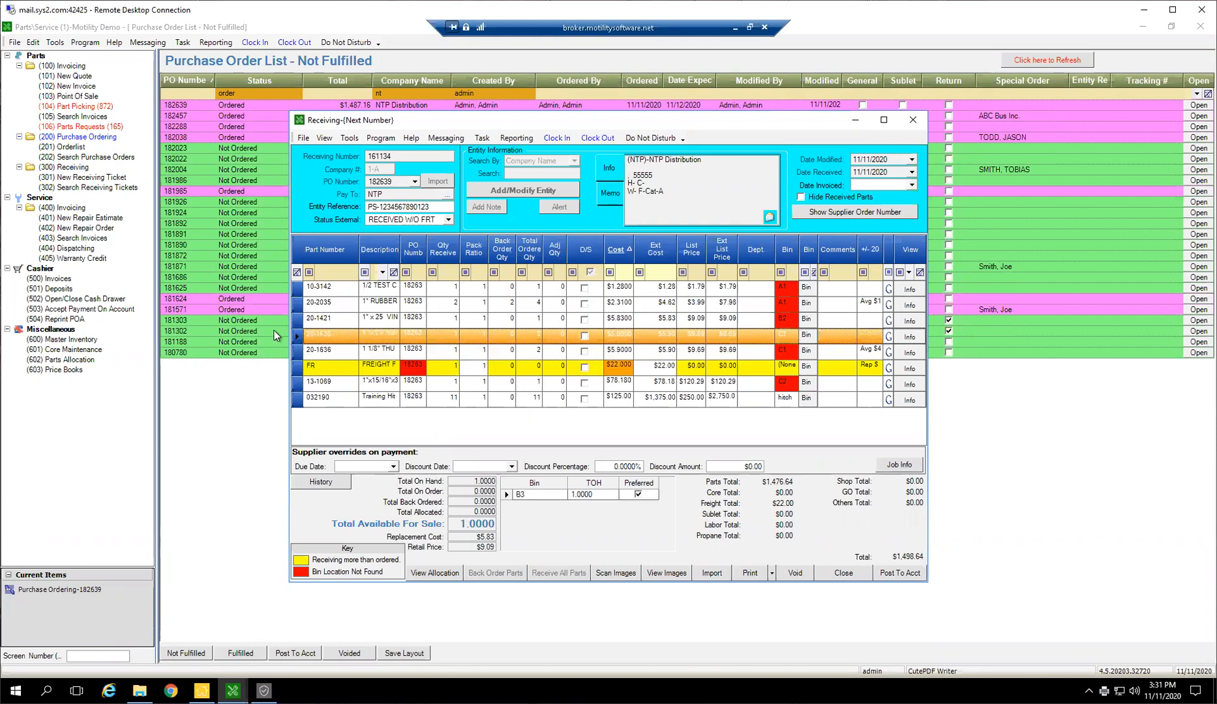
left_click(297, 319)
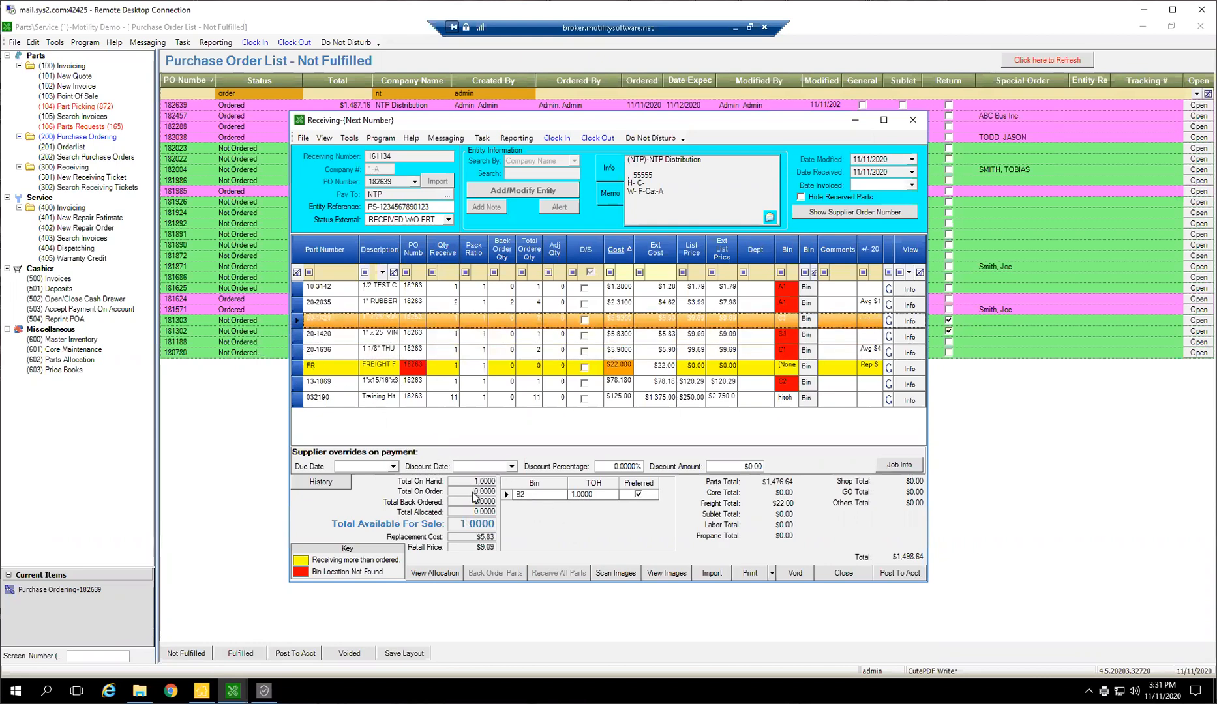
left_click(298, 399)
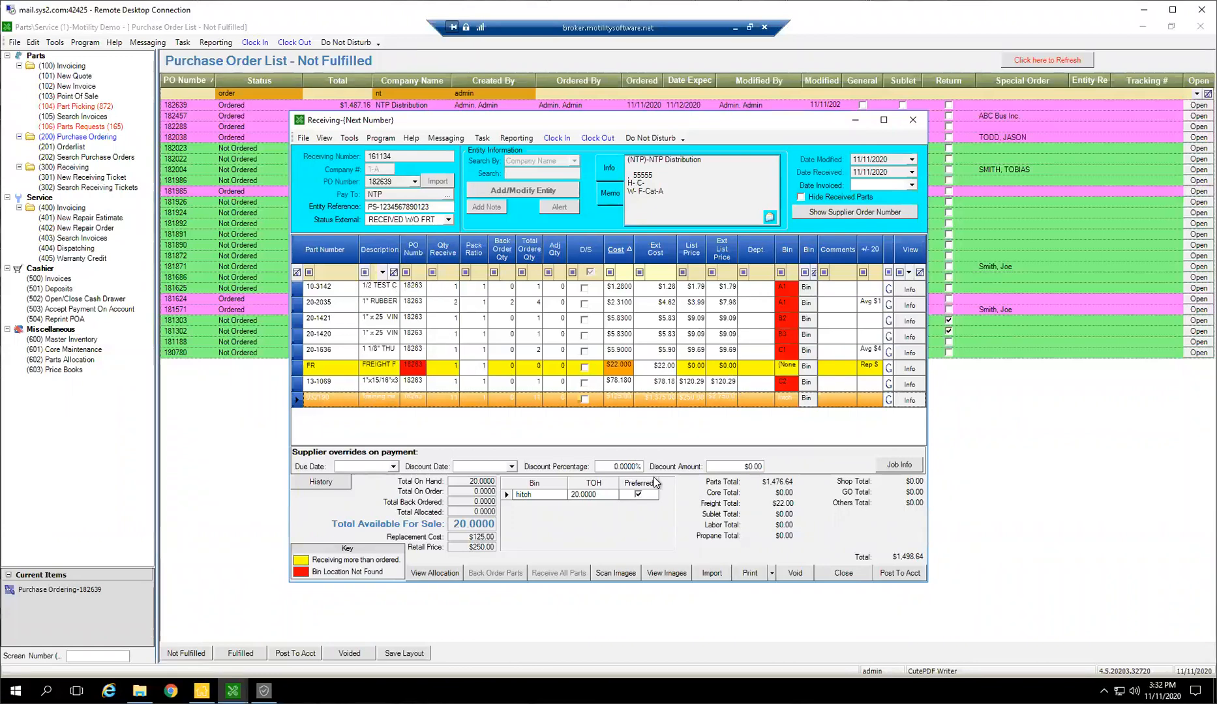
Post the NTP Distribution receiving ticket to accounting and acknowledge the status change
left_click(897, 574)
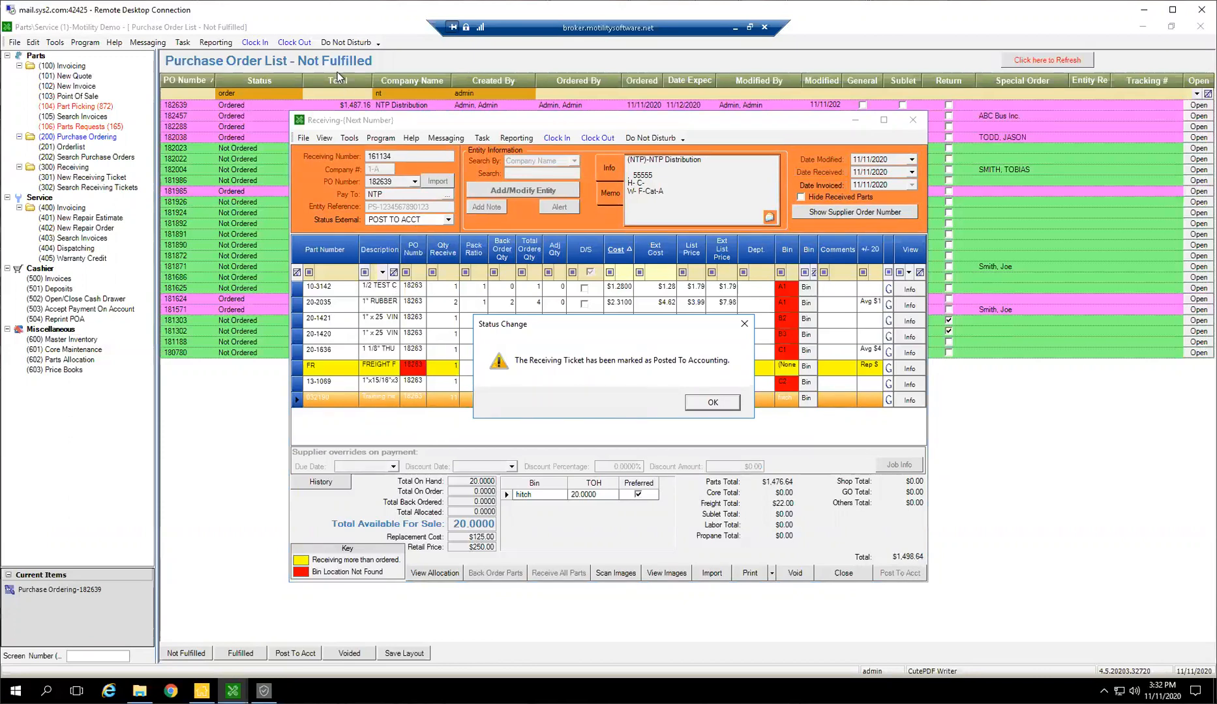
left_click(705, 408)
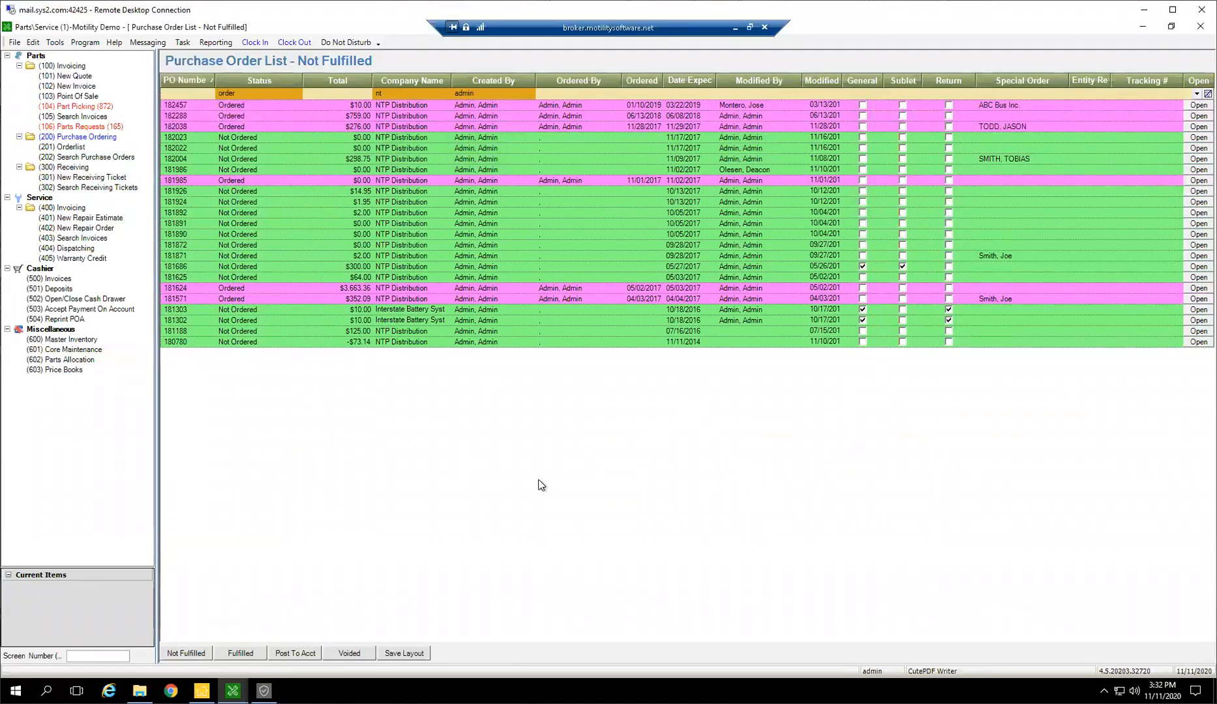
Examine the tickets with received statuses in the Receiving list, comparing those with and without freight
left_click(65, 208)
left_click(64, 169)
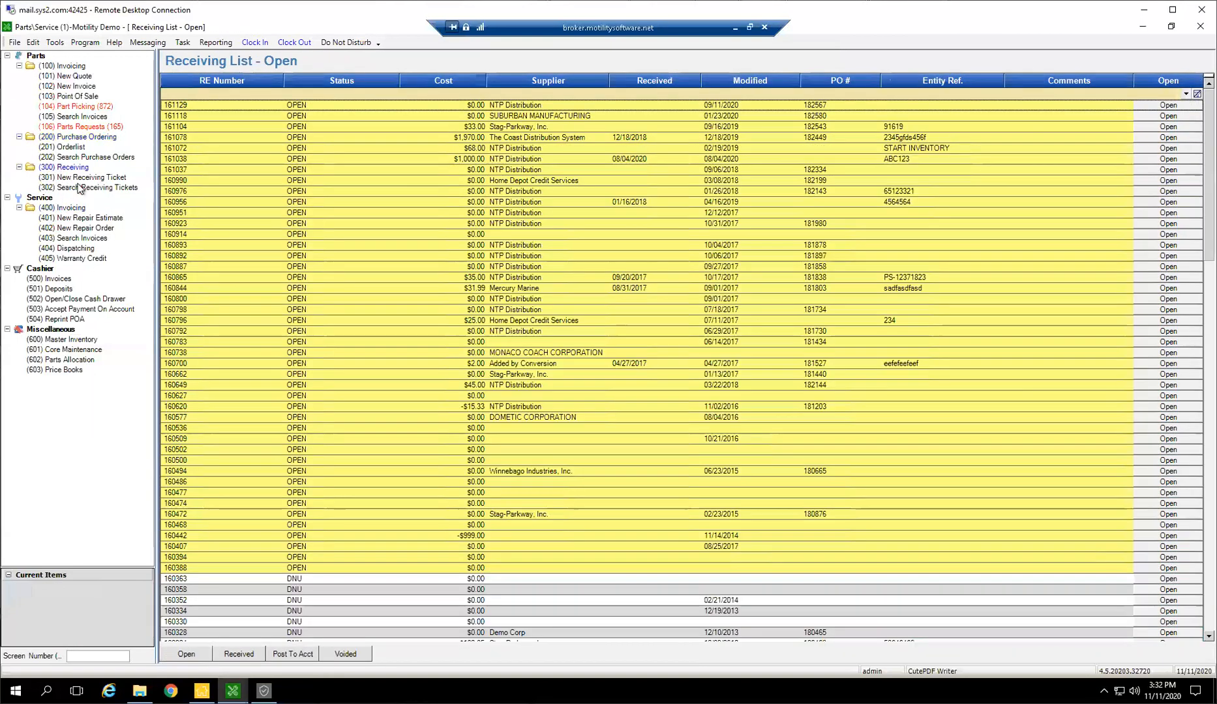
left_click(239, 655)
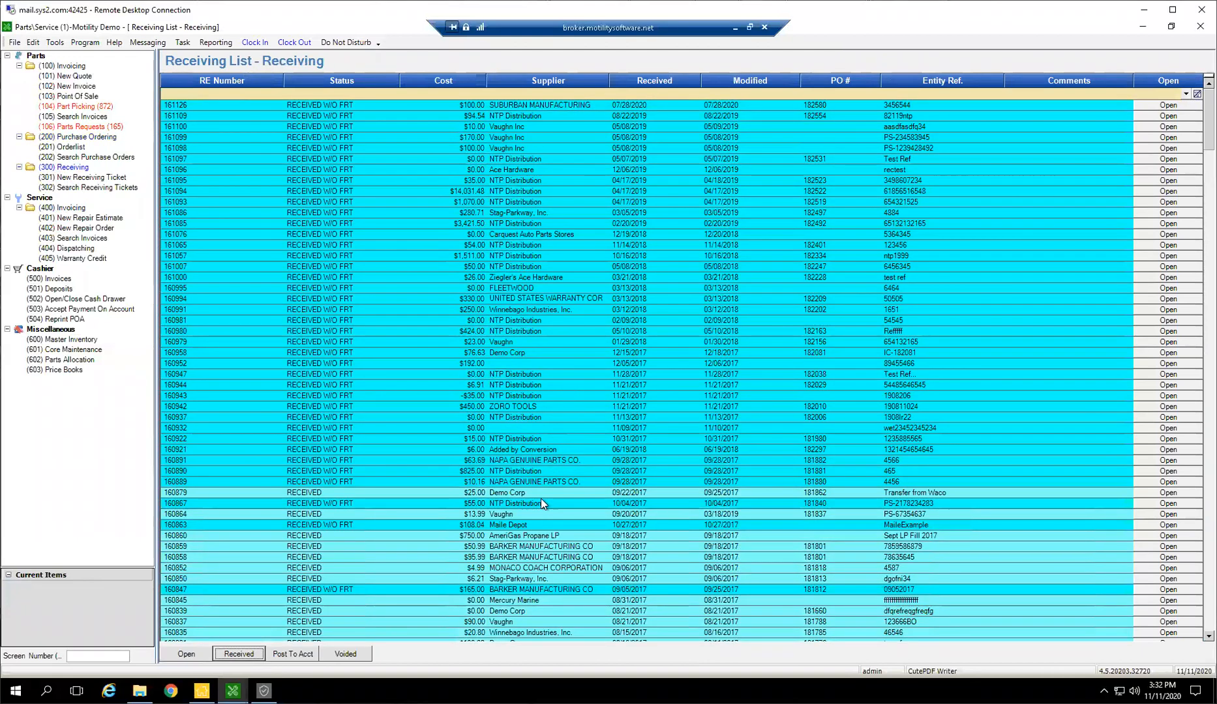
scroll(541, 499, "down", 5)
scroll(618, 461, "down", 2)
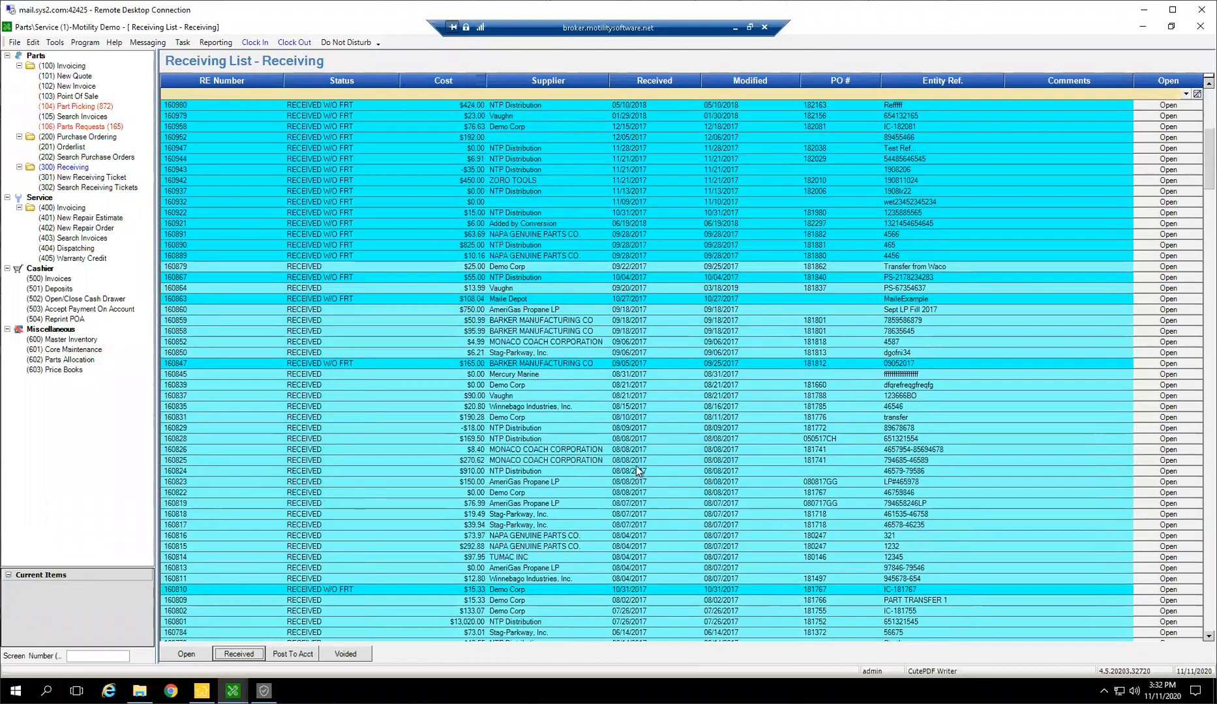
scroll(636, 460, "down", 2)
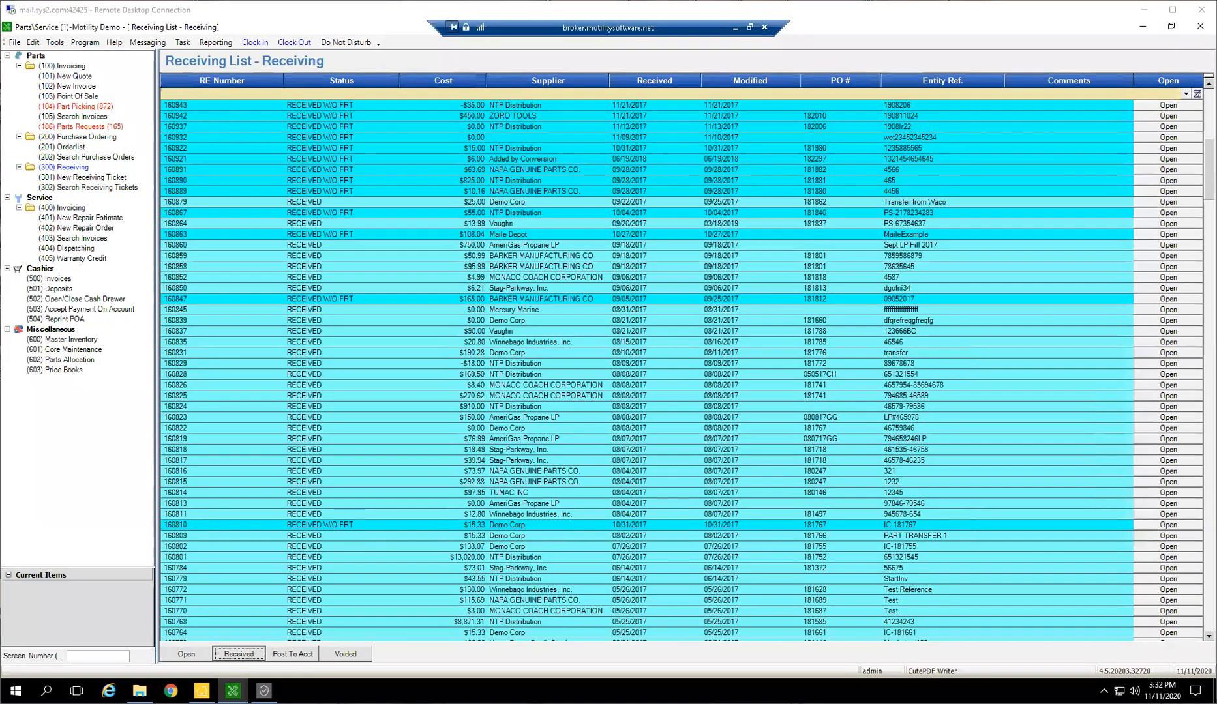
left_click(670, 355)
scroll(682, 375, "down", 6)
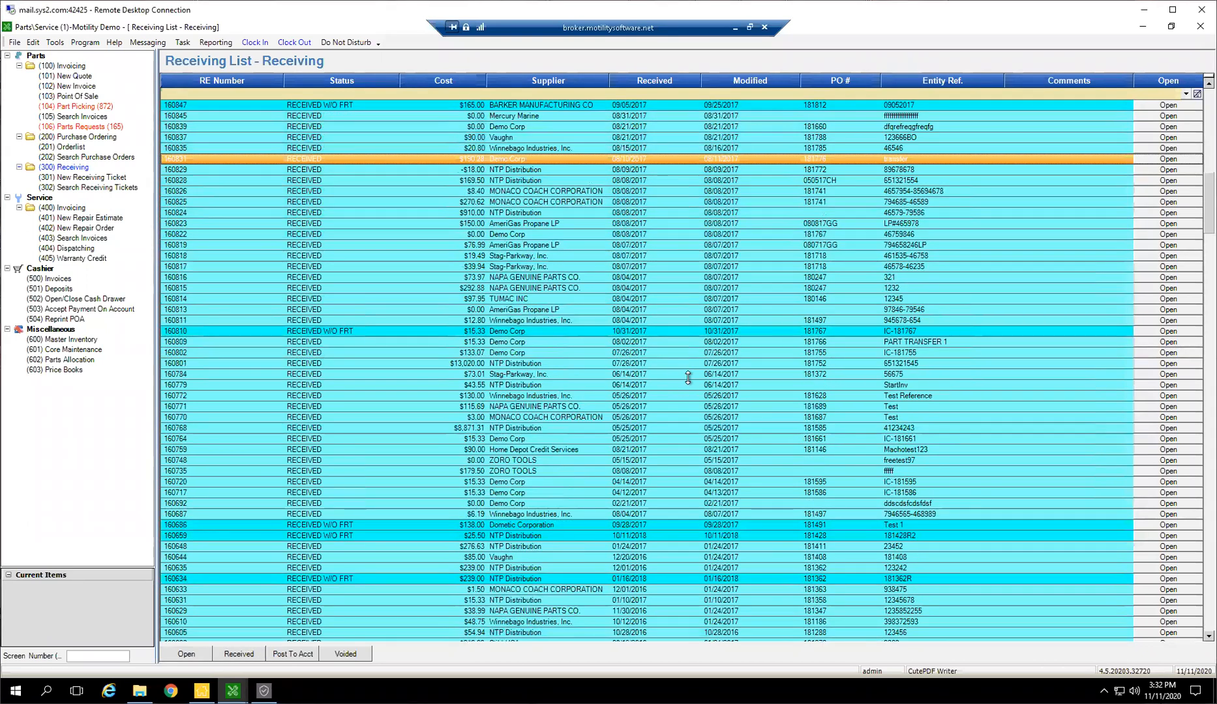
scroll(702, 427, "up", 15)
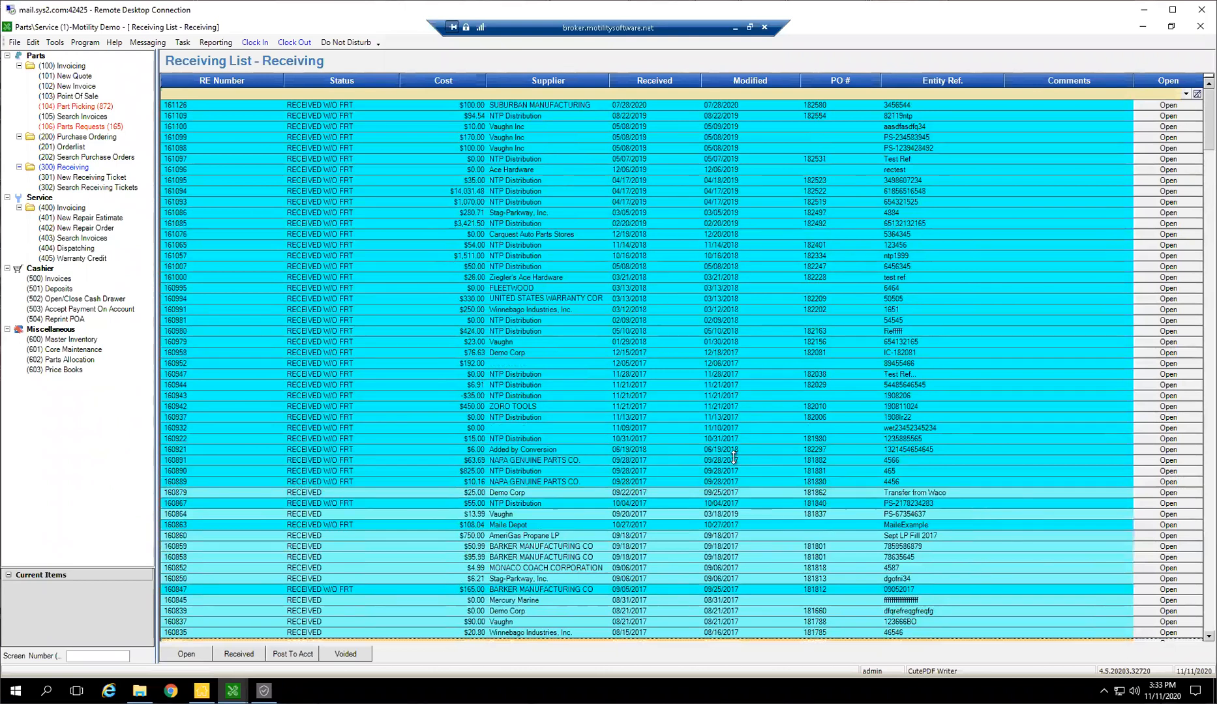
scroll(804, 430, "down", 3)
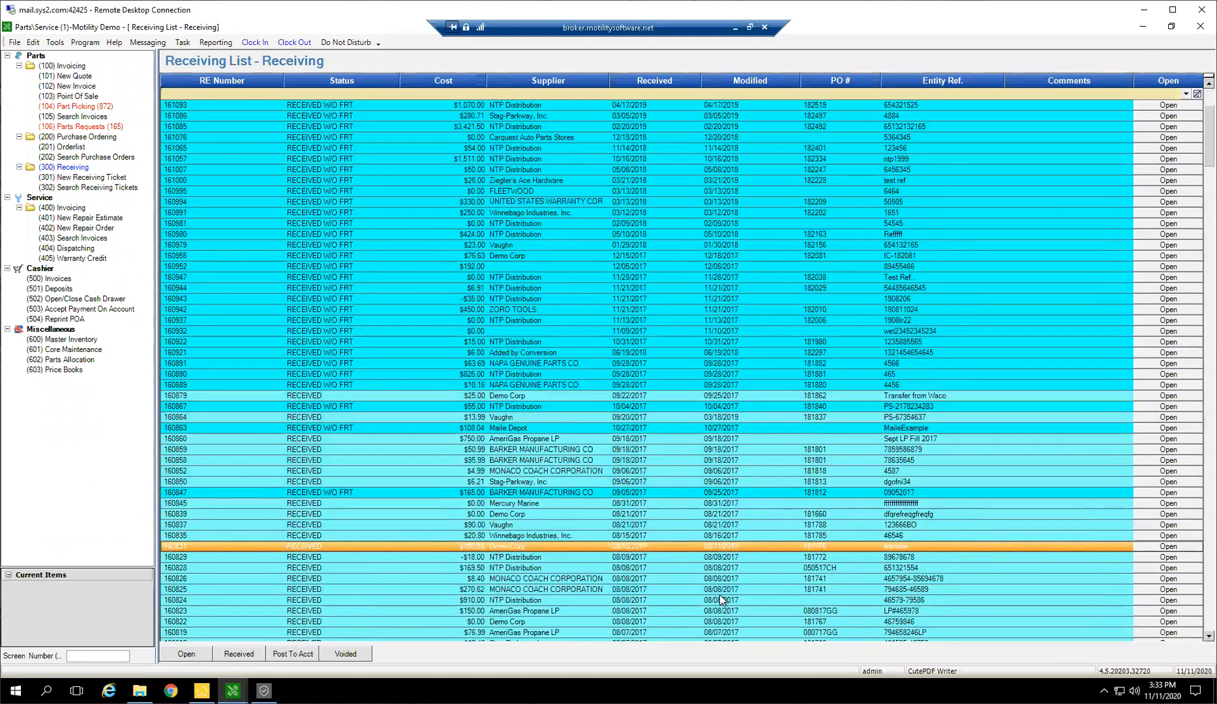
scroll(721, 596, "down", 8)
scroll(470, 565, "down", 1)
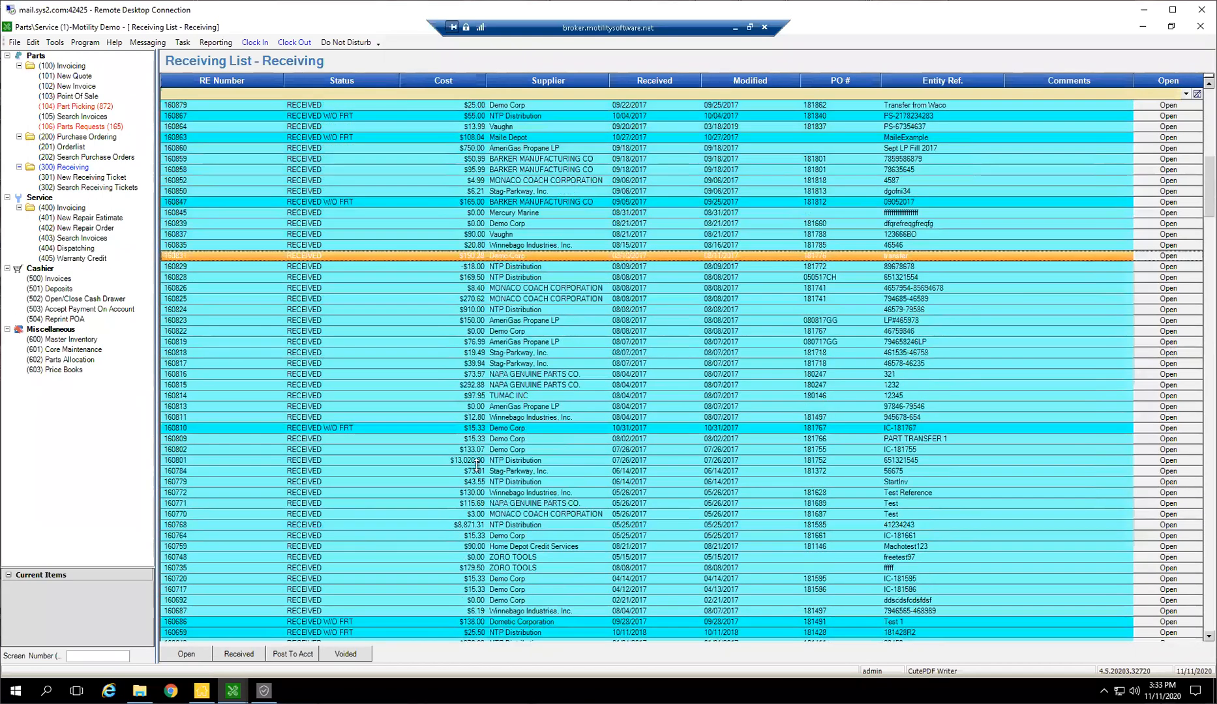
left_click(475, 461)
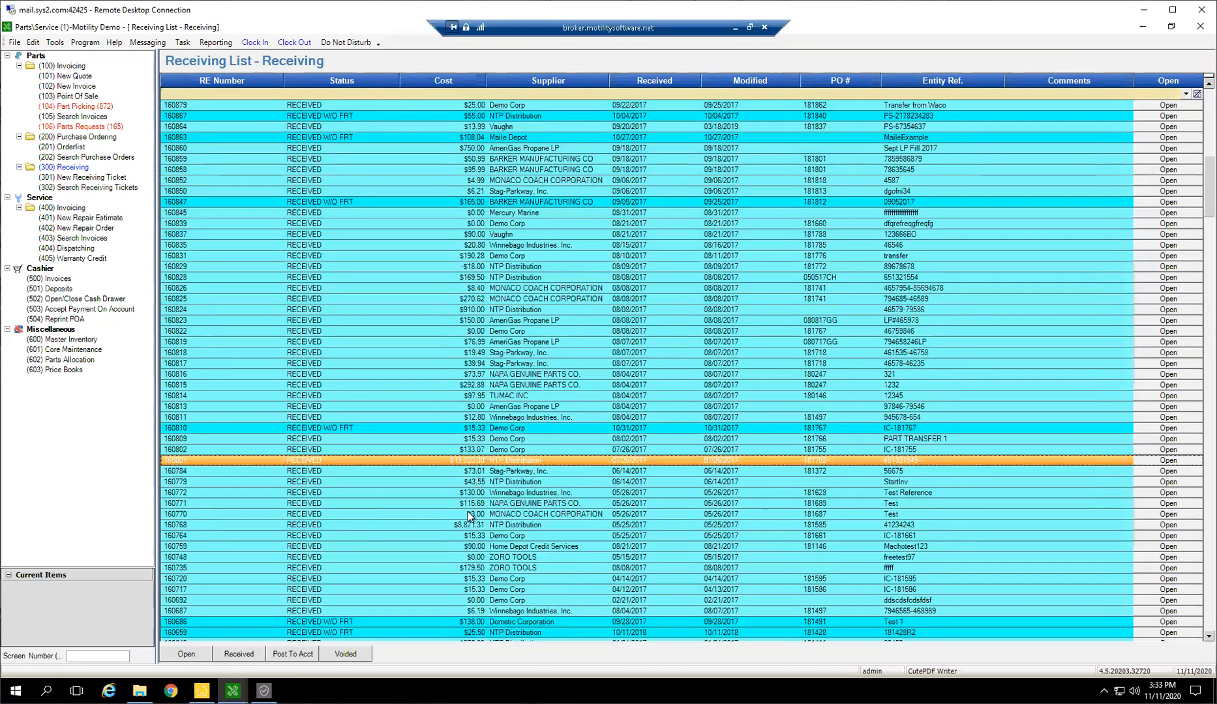
left_click(470, 537)
left_click(474, 578)
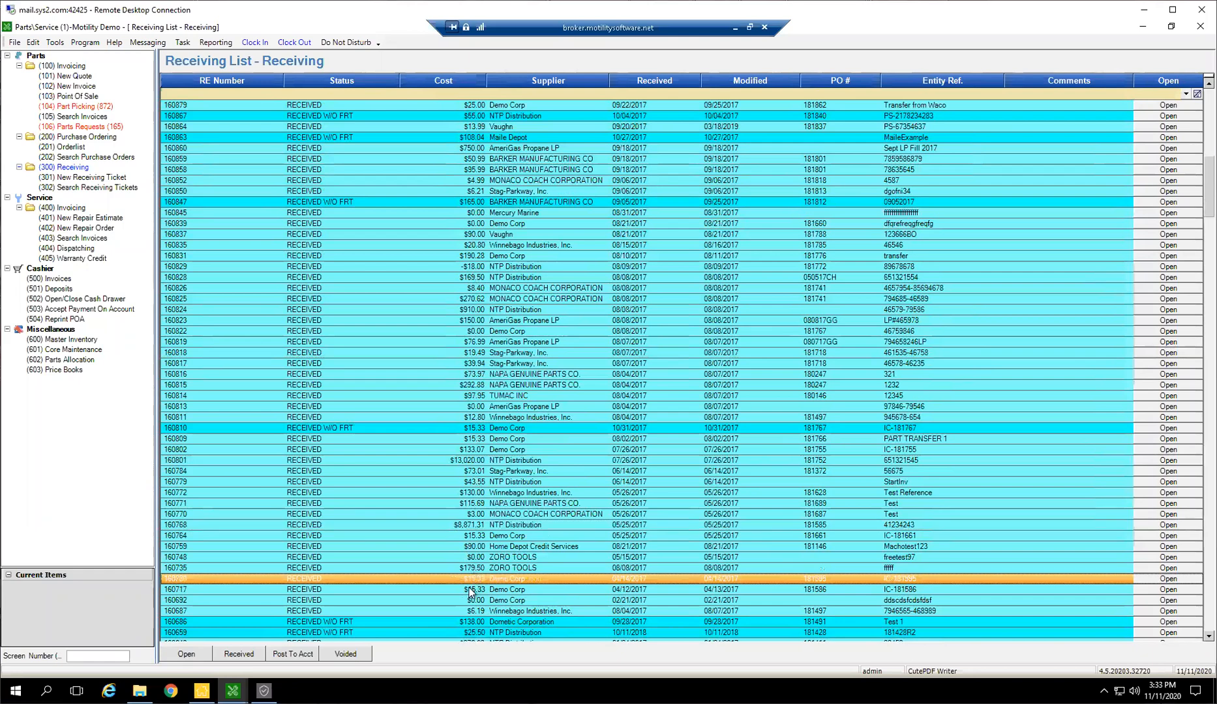
scroll(475, 574, "down", 6)
scroll(474, 569, "down", 4)
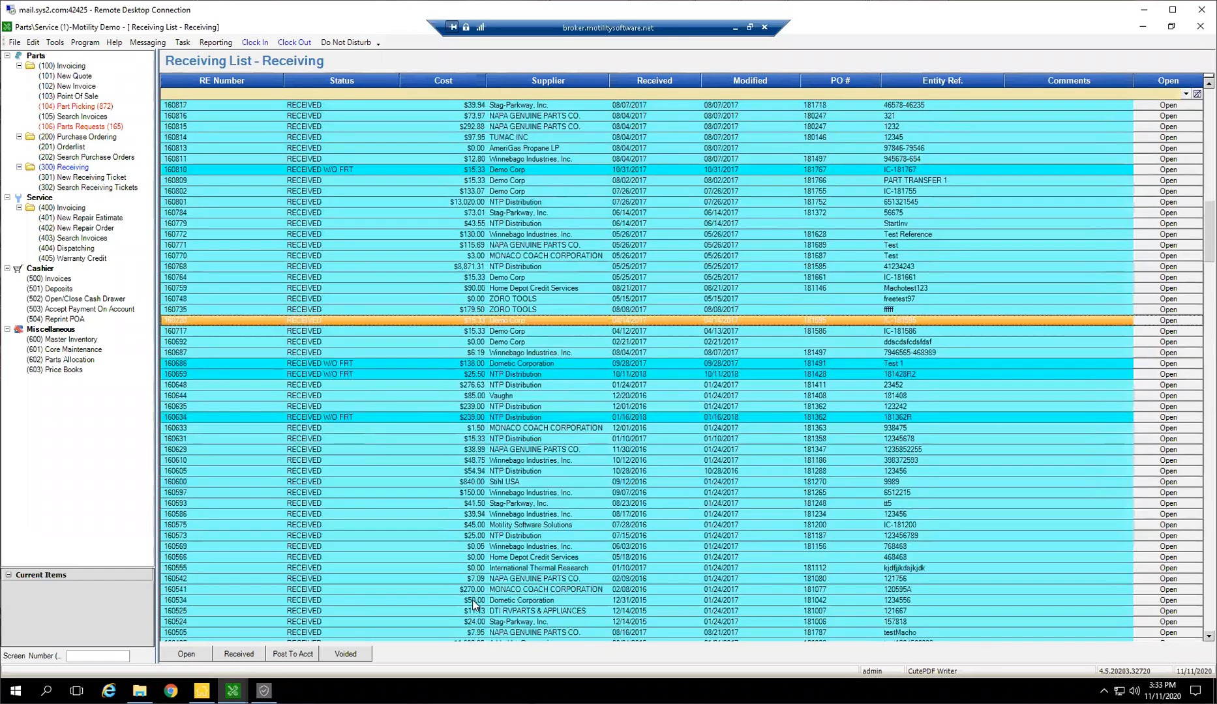
scroll(542, 495, "up", 9)
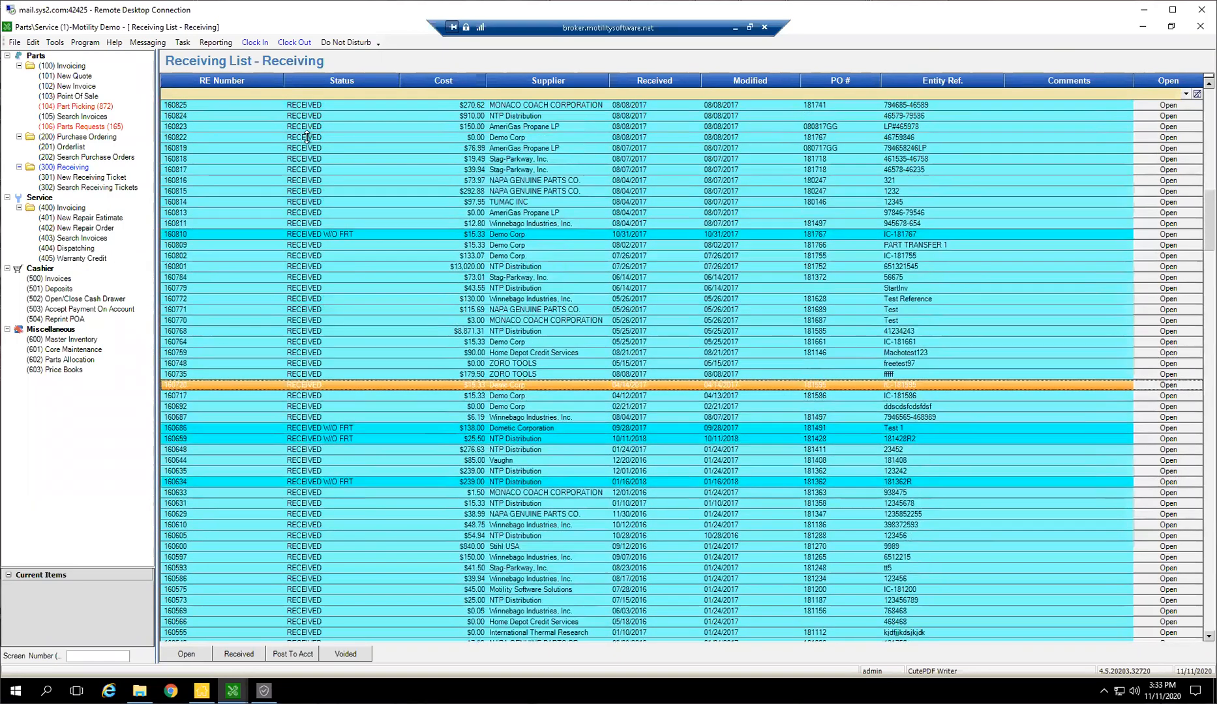
Review the open and received tickets again, and bring up the newest tickets posted to accounting
left_click(186, 655)
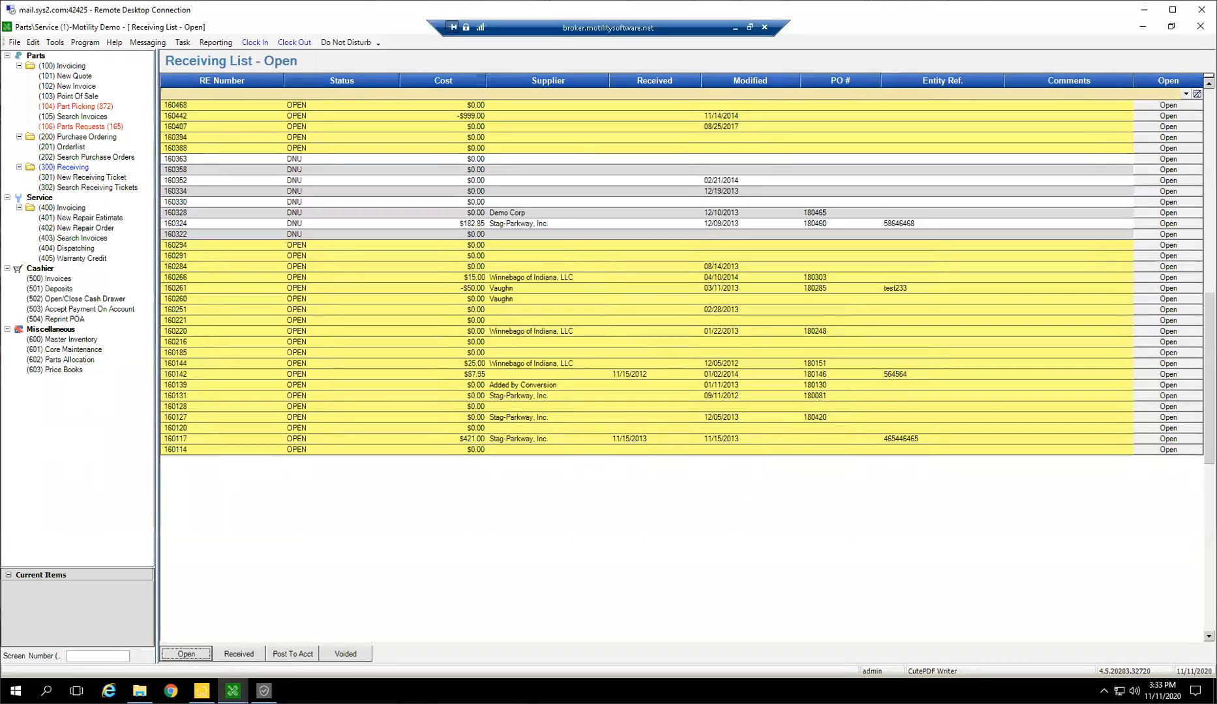
left_click(252, 654)
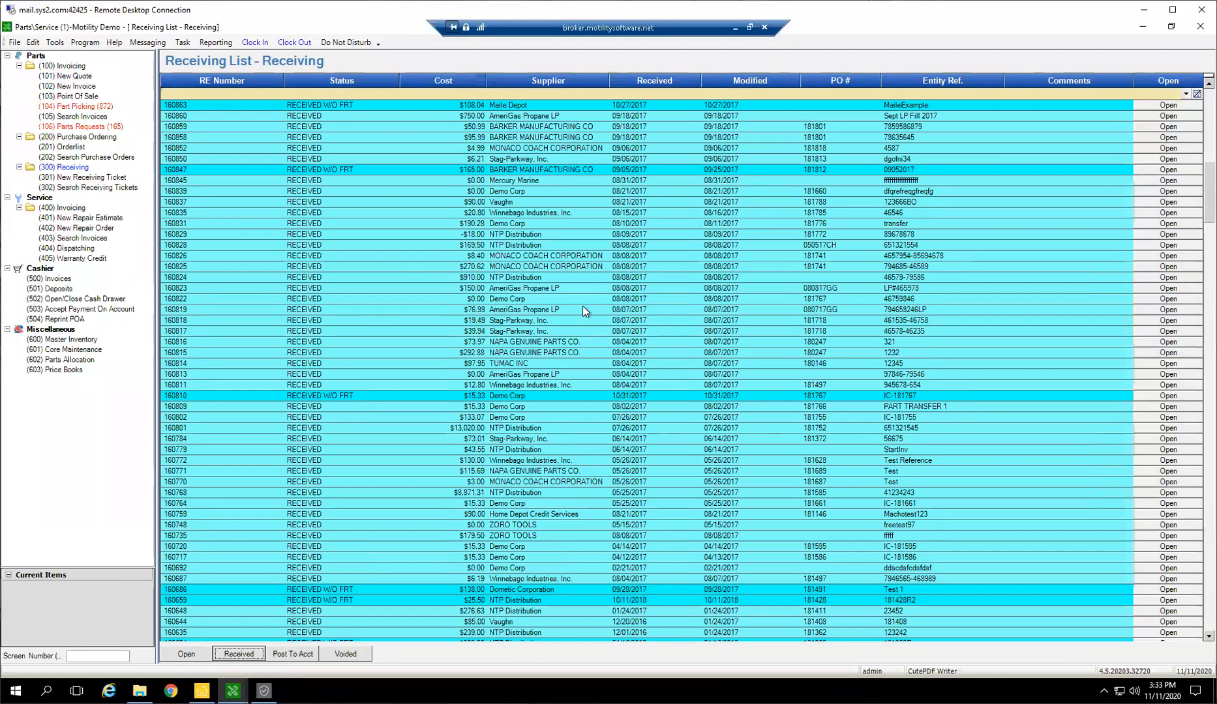
left_click(303, 655)
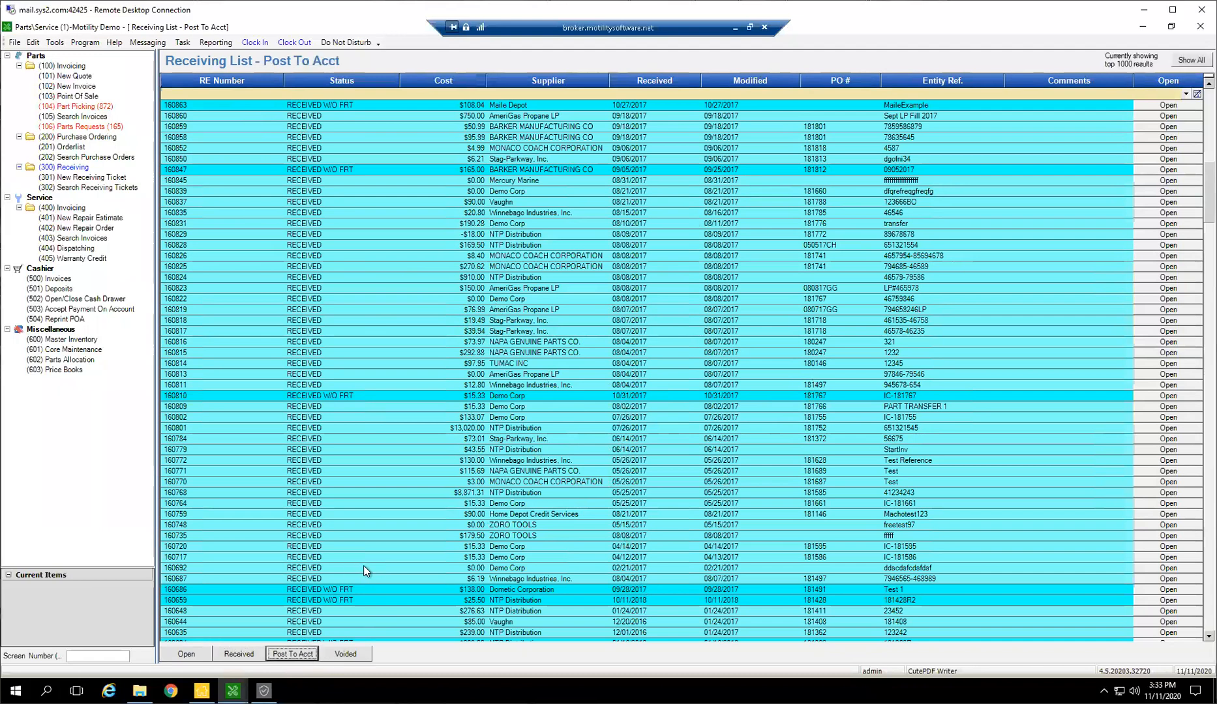
scroll(881, 449, "up", 6)
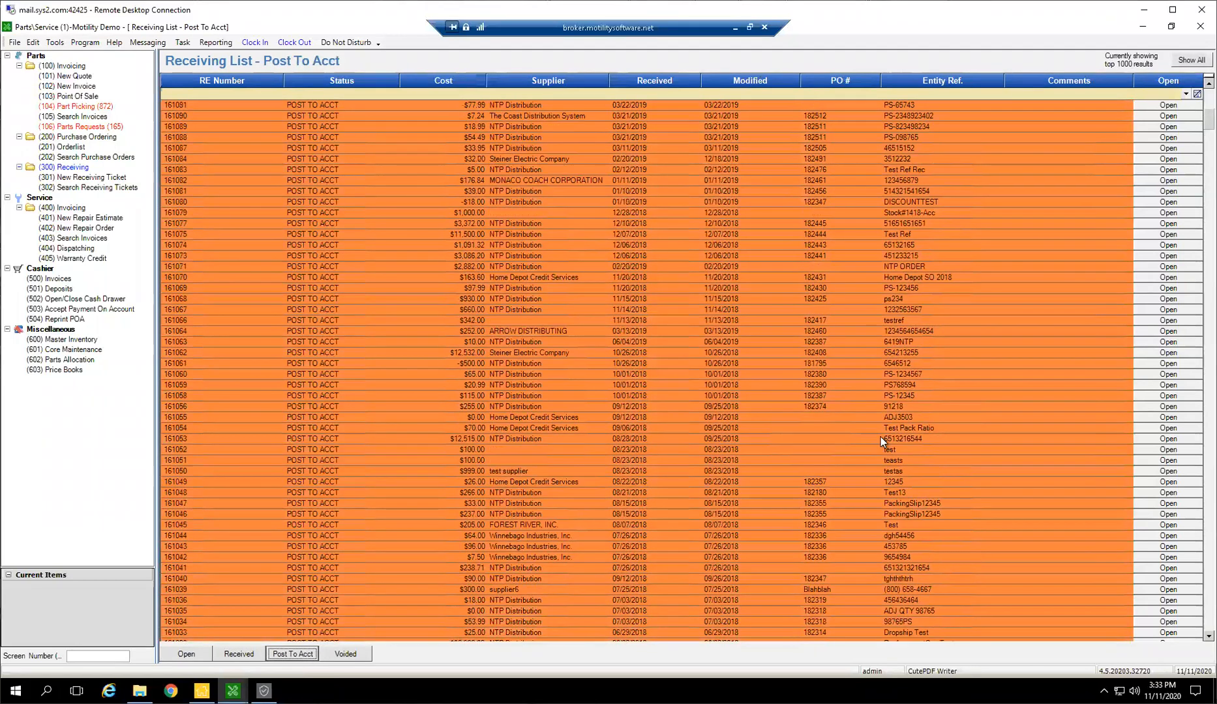
scroll(849, 496, "up", 7)
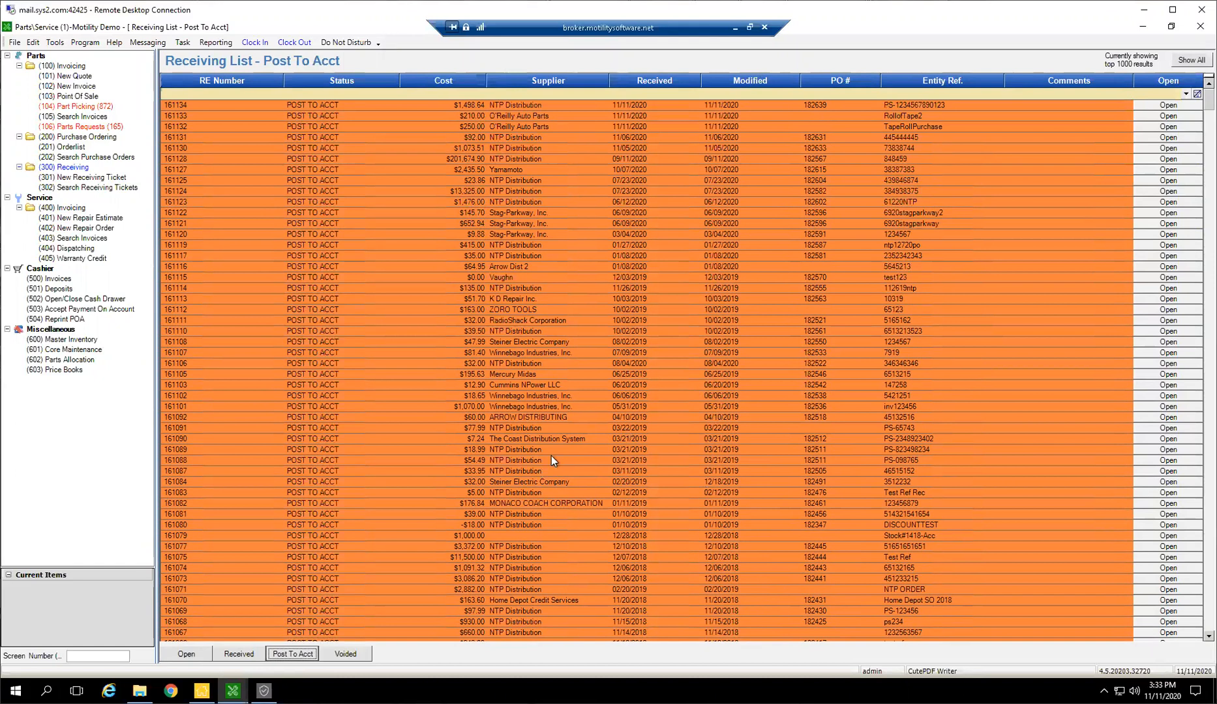
Open the $1,498.64 NTP Distribution receiving ticket and inspect the GL entries of its accounting transaction
double_click(642, 104)
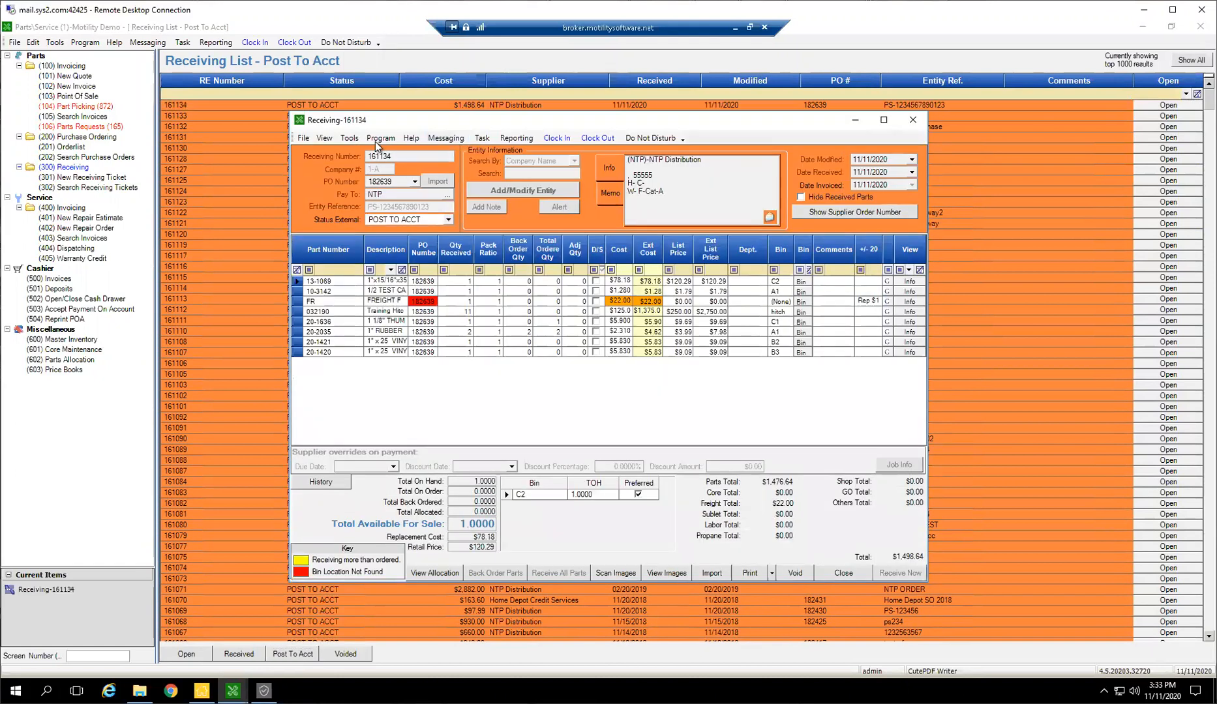
left_click(328, 140)
left_click(341, 167)
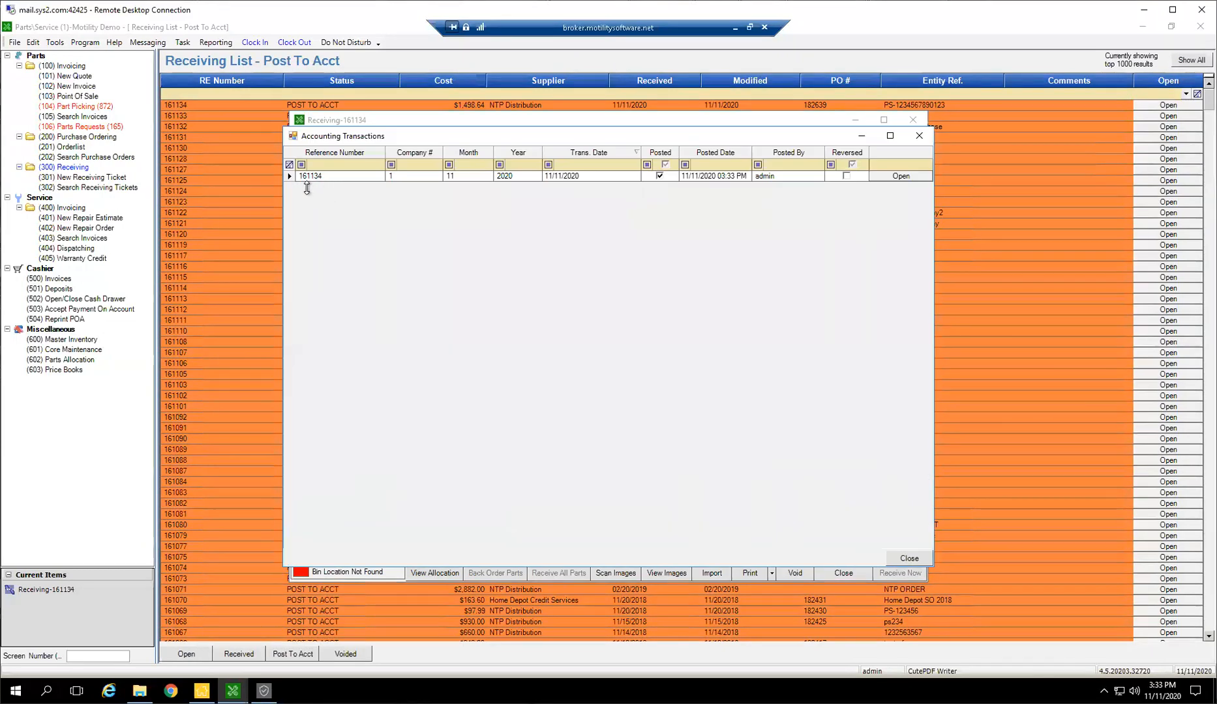
left_click(885, 177)
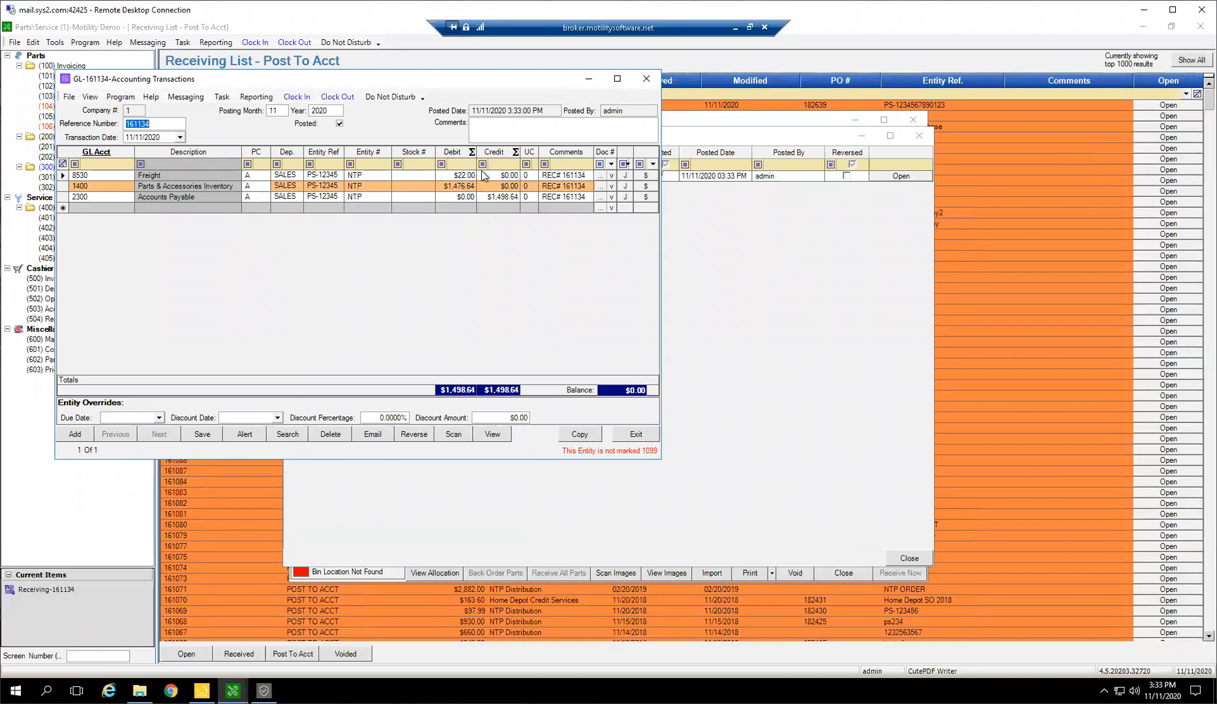
left_click(653, 82)
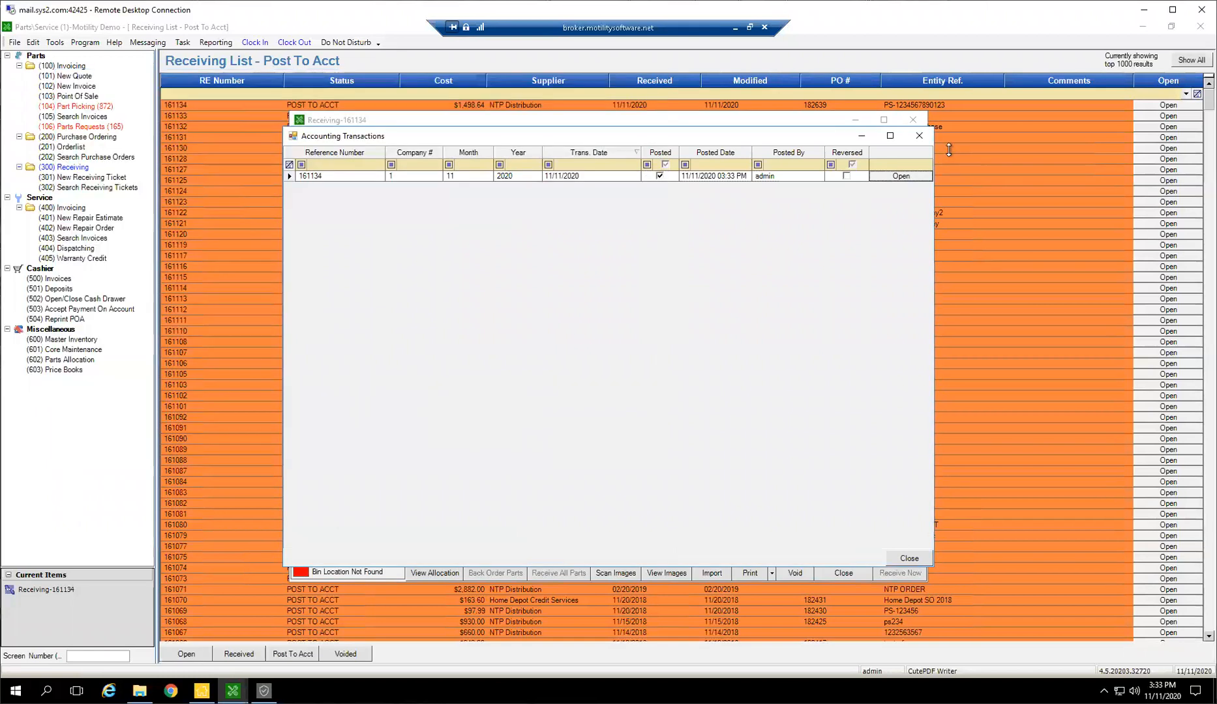
left_click(919, 136)
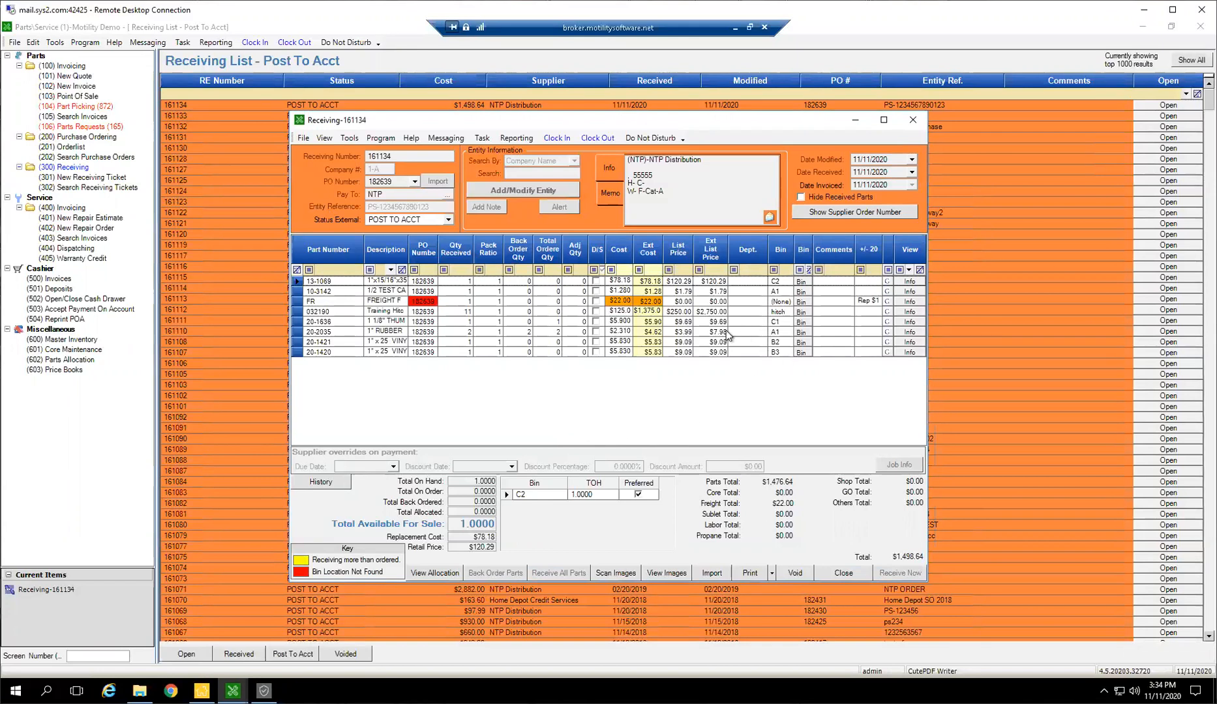
Check the receiving ticket's image folder, and close the ticket with its changes saved
left_click(606, 342)
left_click(667, 573)
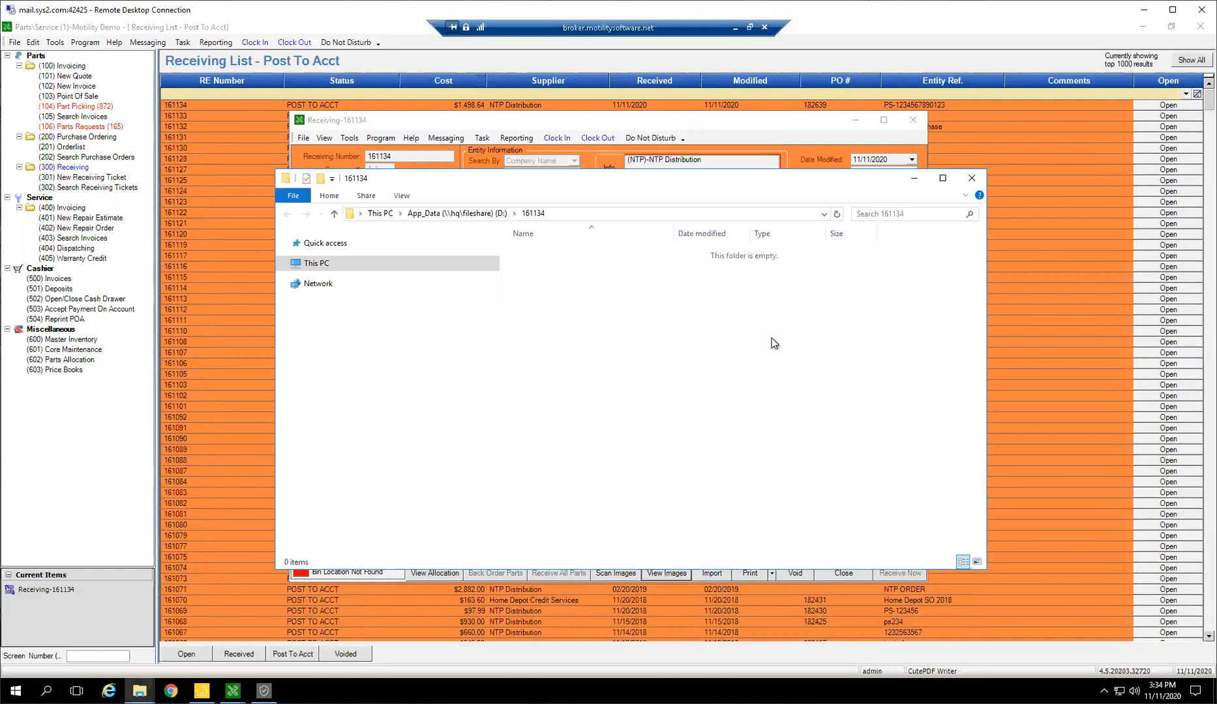
left_click_drag(685, 182, 645, 247)
left_click_drag(523, 366, 533, 309)
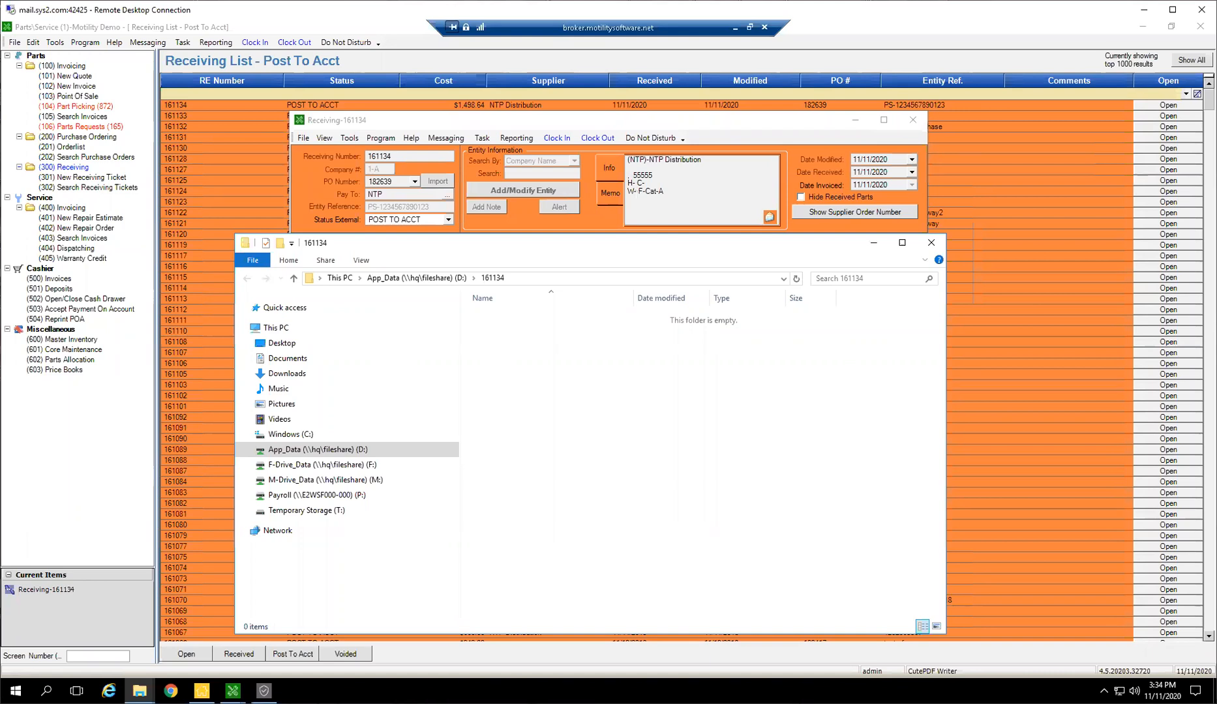
mouse_move(472, 335)
left_mouse_down()
mouse_move(656, 508)
mouse_move(692, 501)
mouse_move(486, 330)
left_mouse_up()
left_click_drag(530, 341, 850, 589)
mouse_move(851, 590)
left_mouse_down()
mouse_move(561, 351)
mouse_move(730, 531)
left_mouse_up()
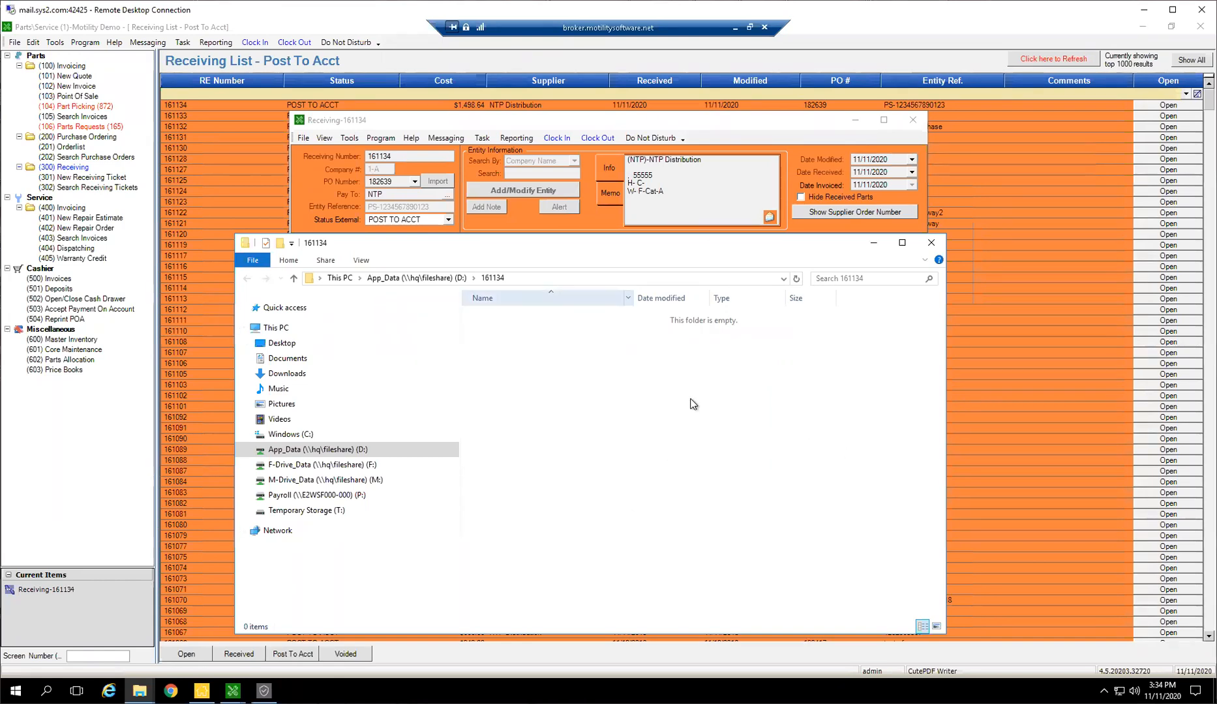
left_click_drag(474, 328, 499, 316)
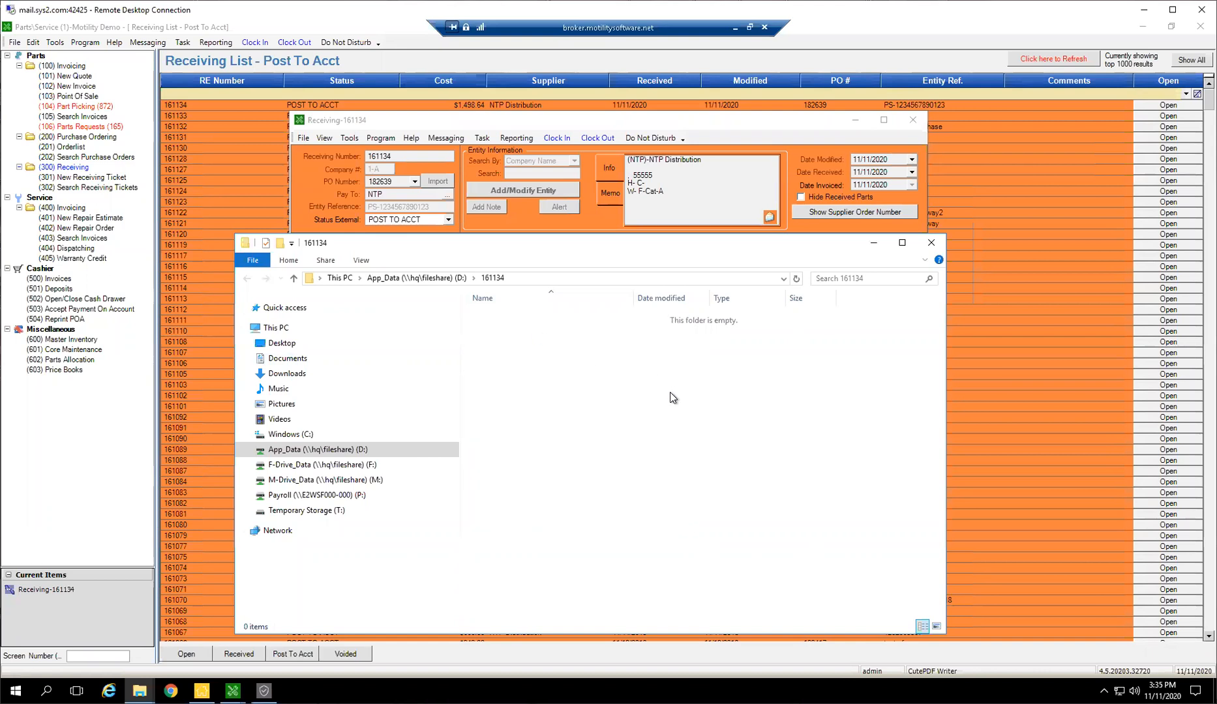
left_click(931, 247)
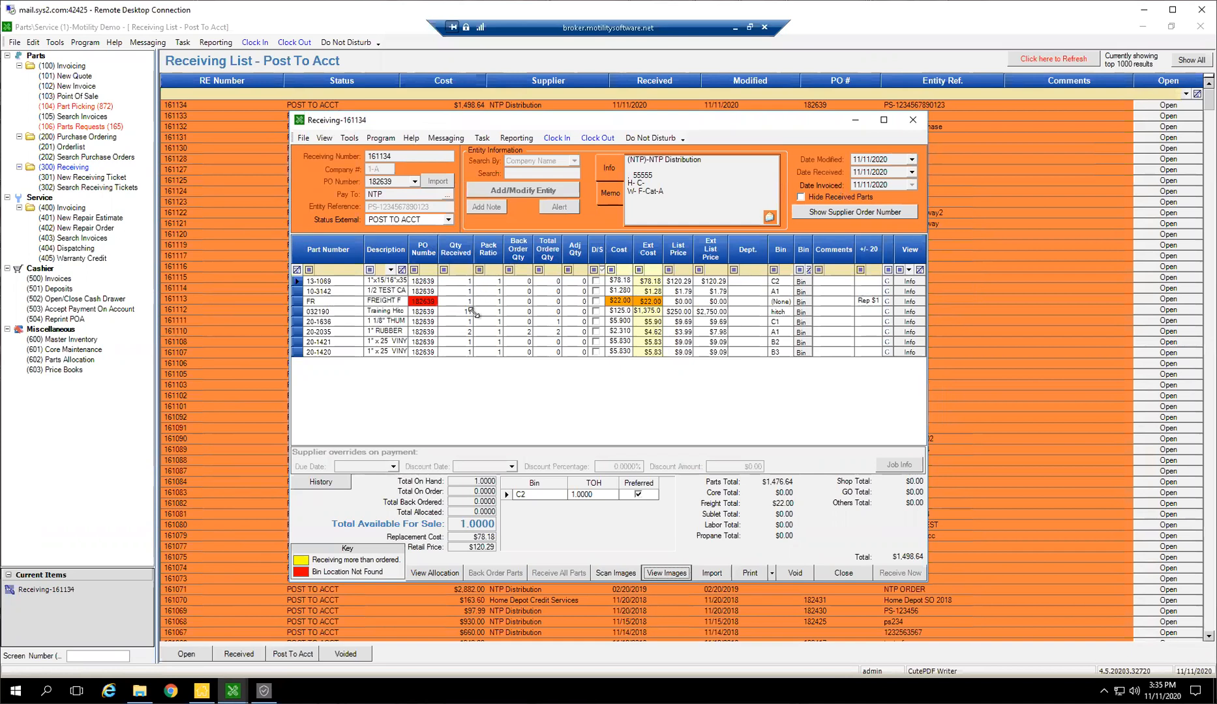
left_click(913, 119)
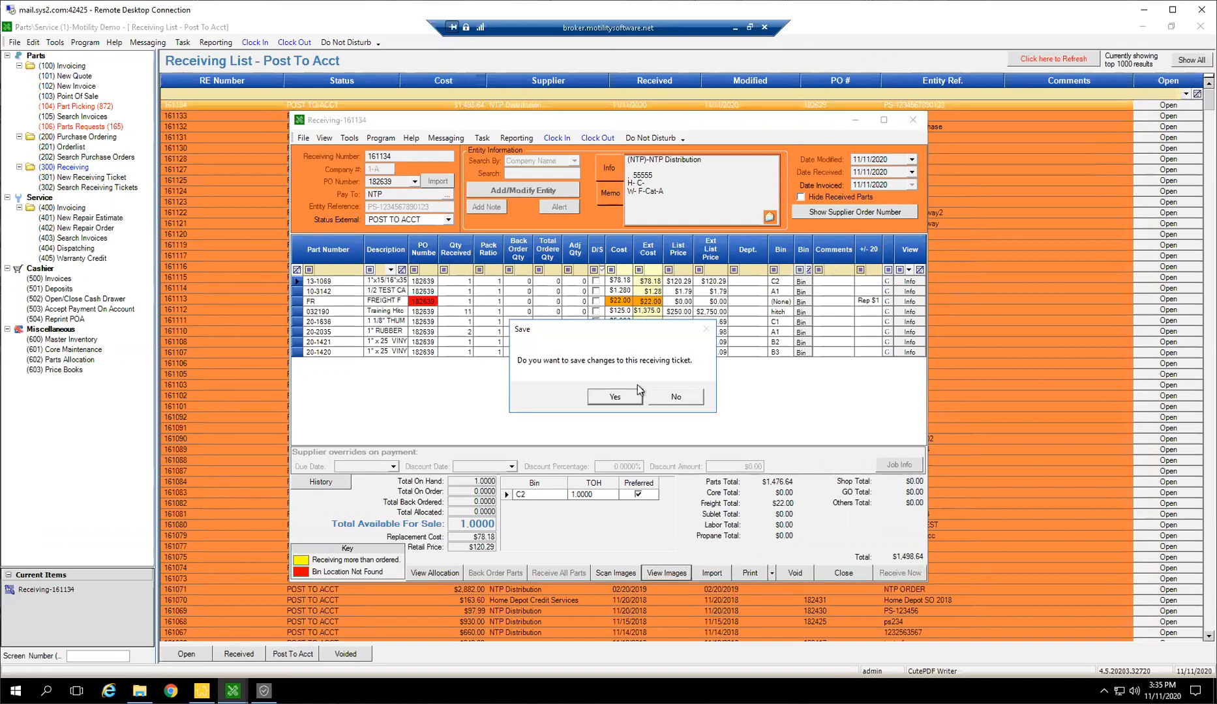
left_click(617, 400)
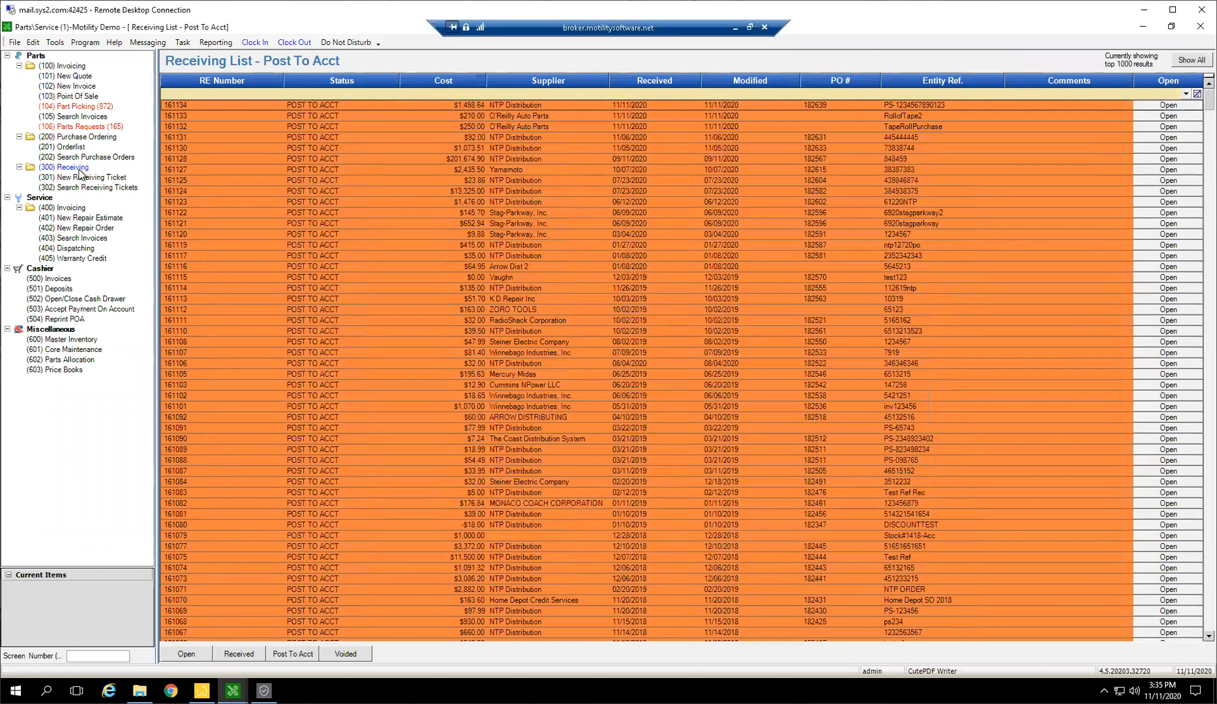
Clear the status filter of the unfulfilled Purchase Order List and open the $1,487.16 NTP Distribution purchase order
left_click(71, 145)
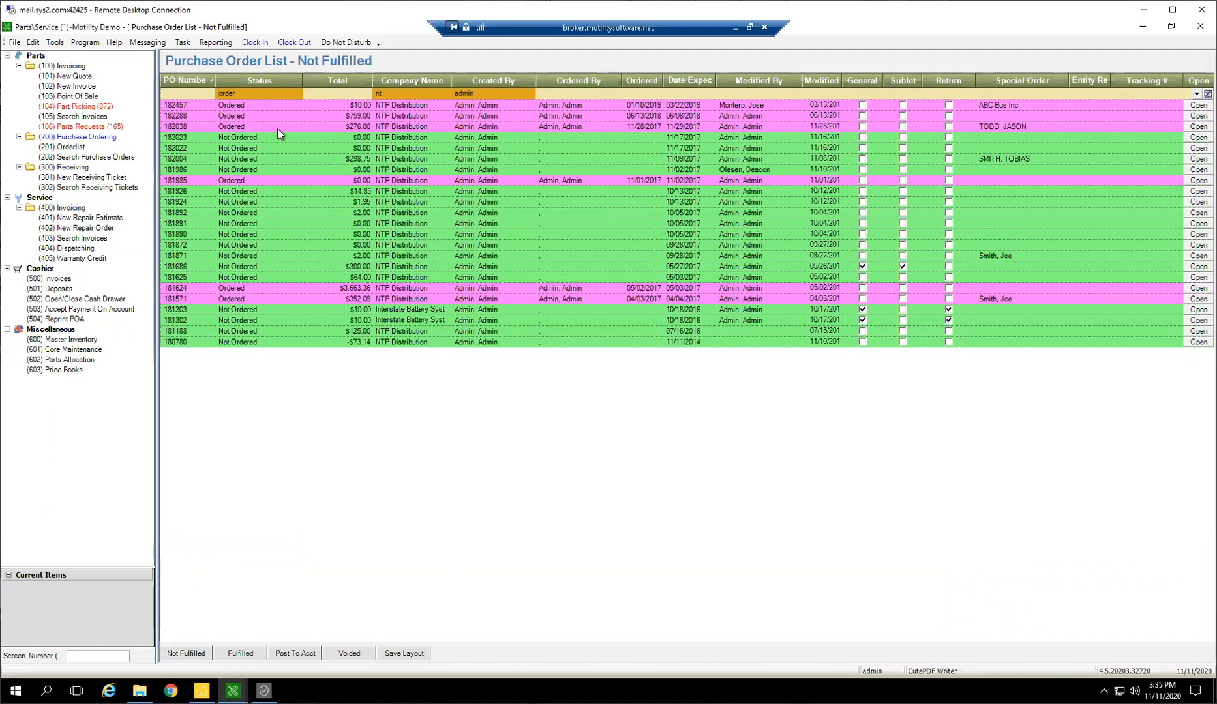
left_click(242, 93)
key("BackSpace")
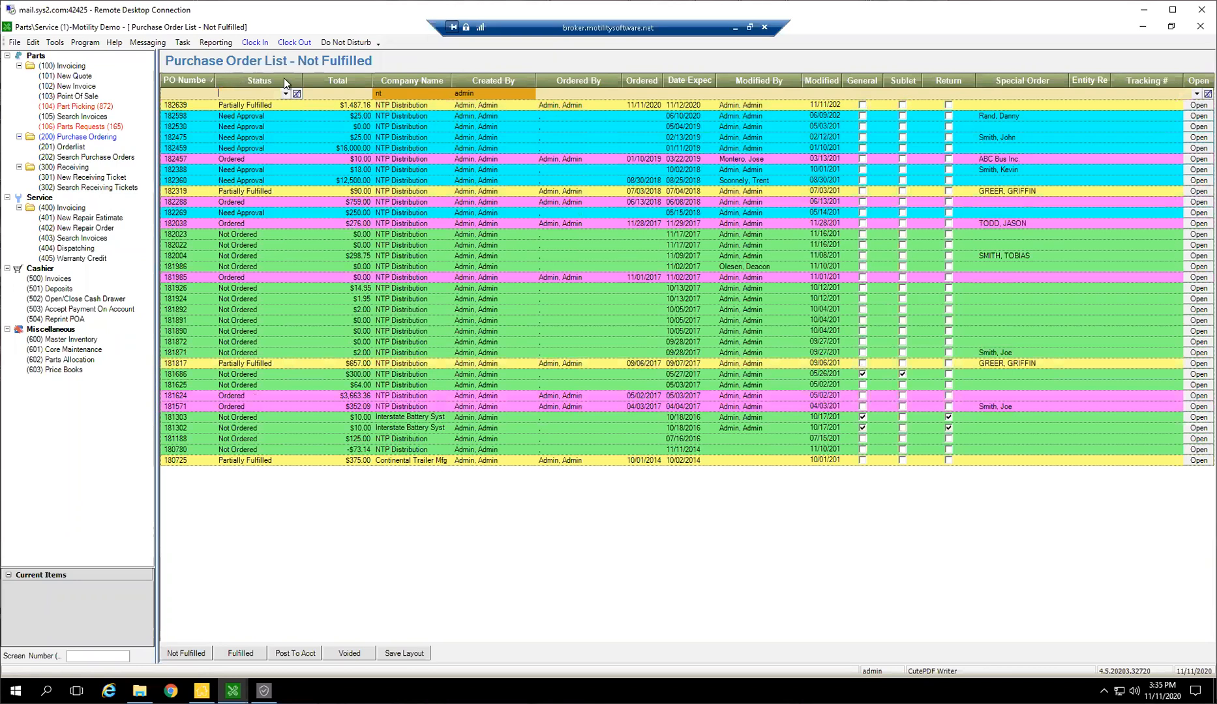
left_click(280, 104)
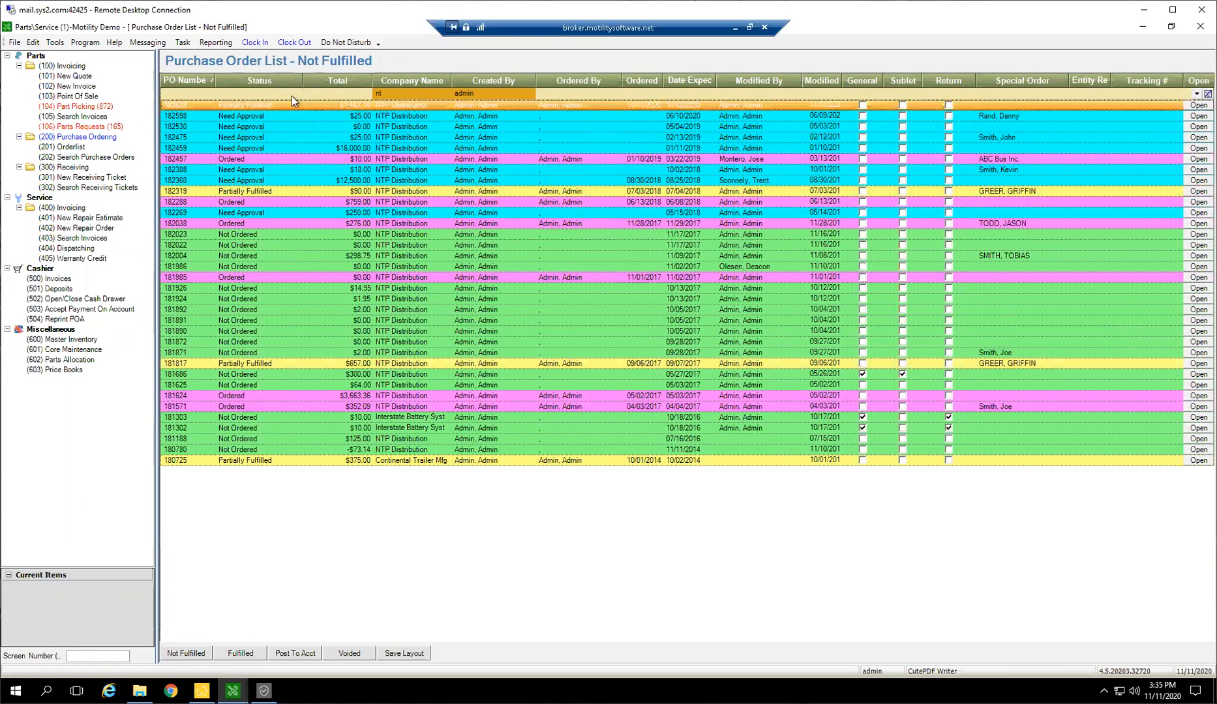
double_click(308, 105)
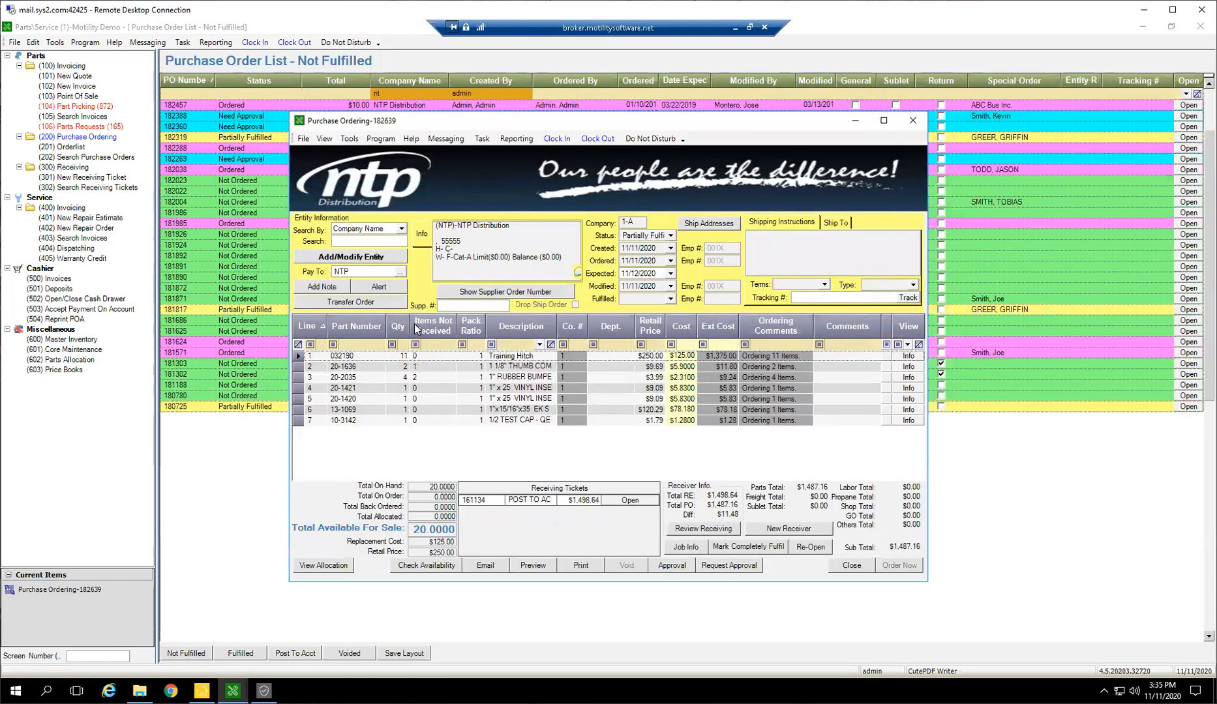
Filter the purchase order lines to items not received greater than 0, and widen the description column to fit
left_click(423, 344)
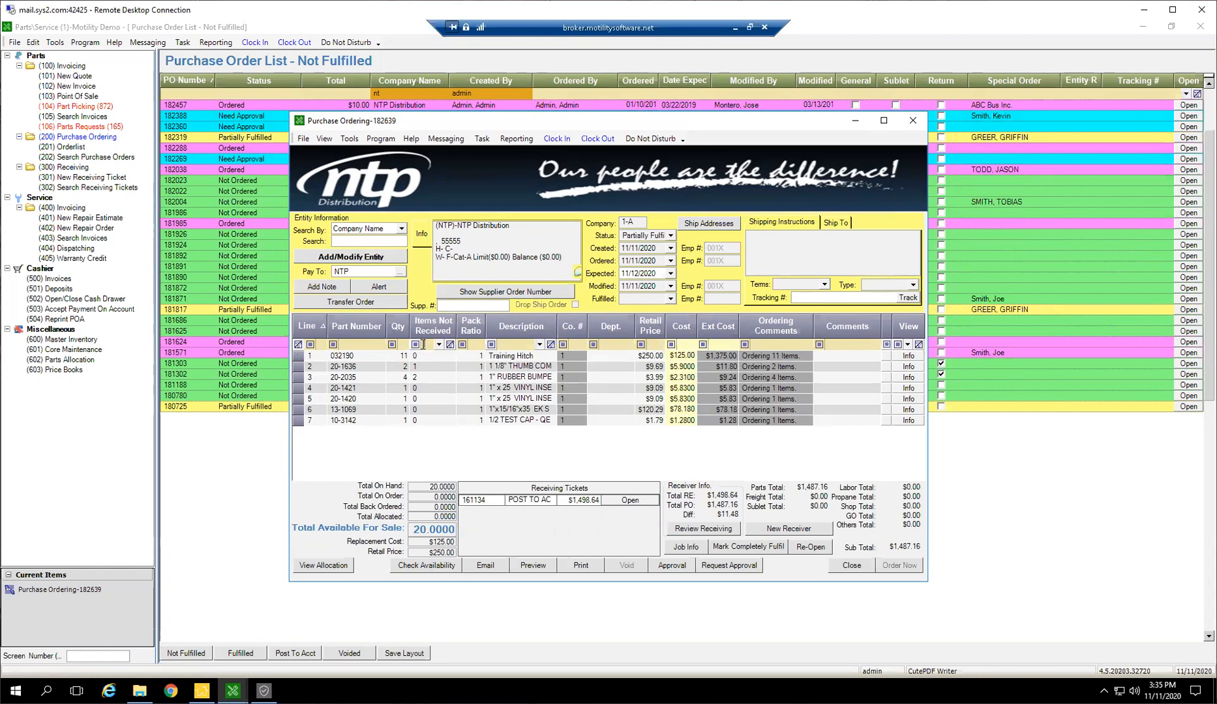
left_click(417, 345)
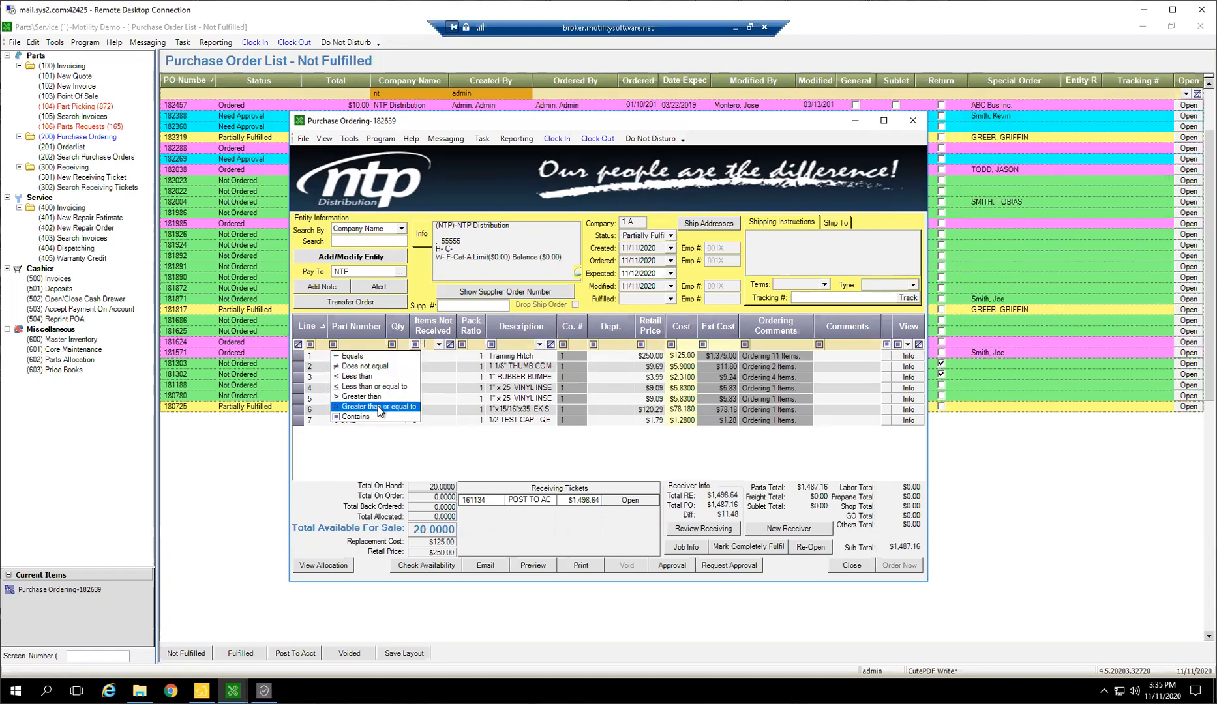
left_click(372, 397)
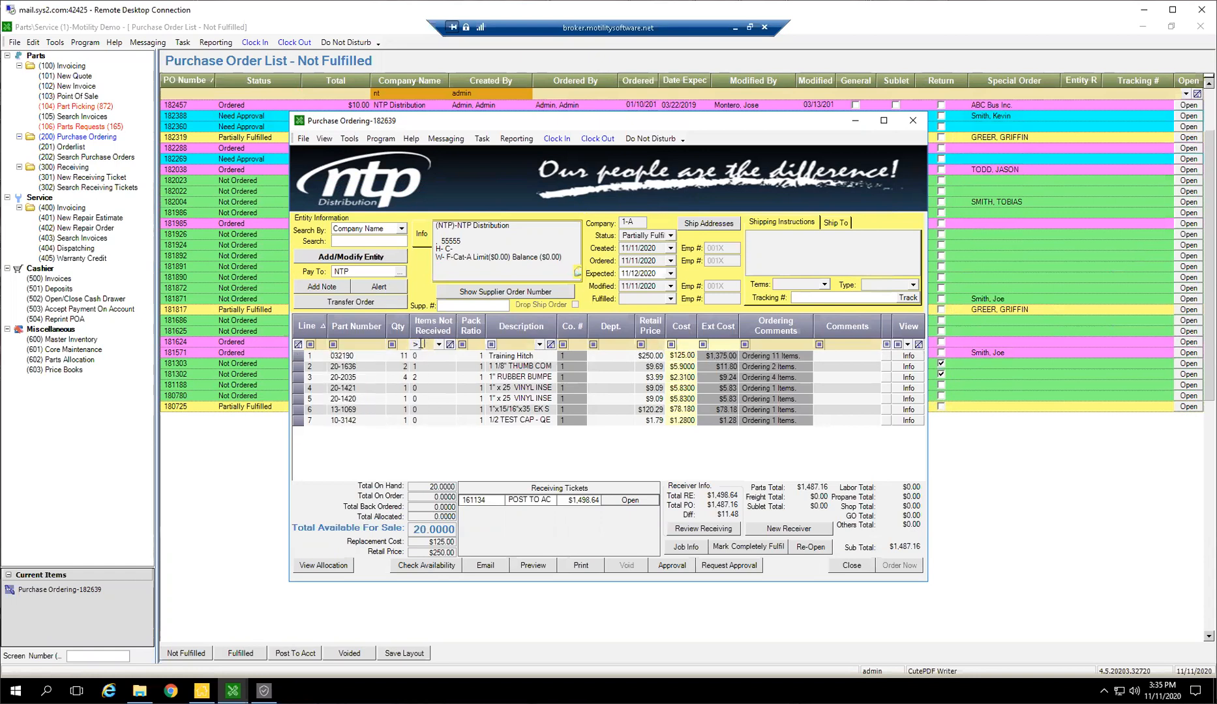
type("0")
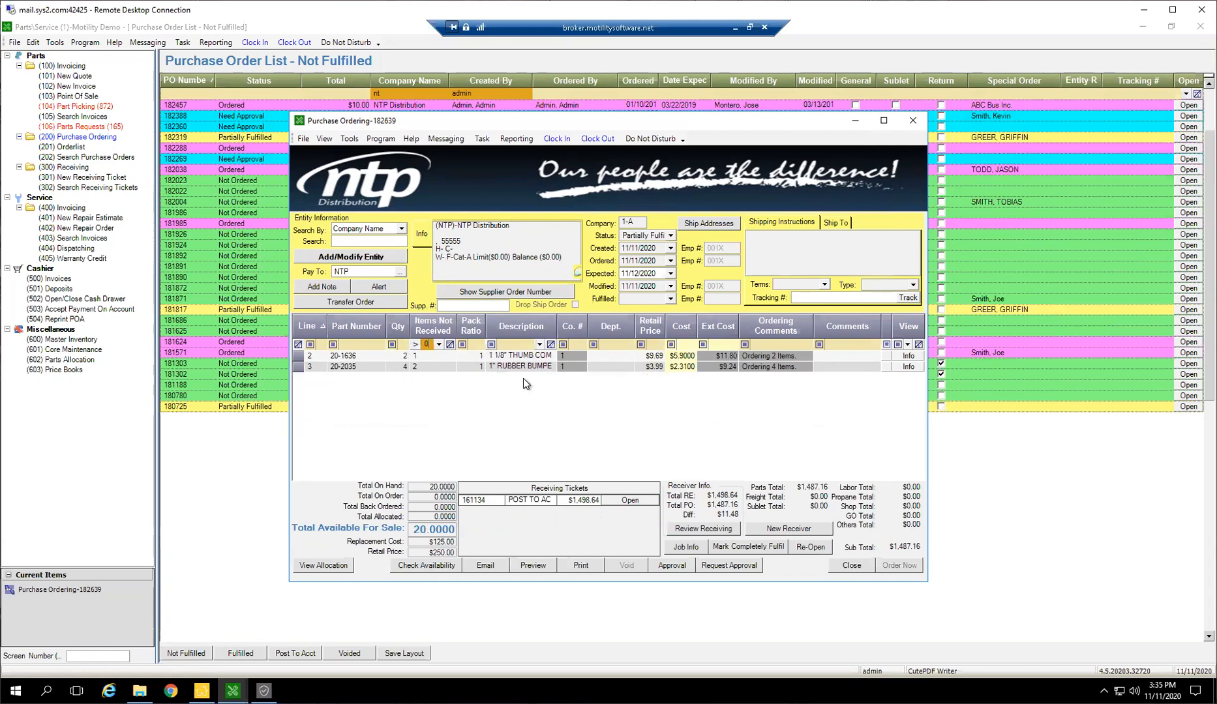
double_click(557, 328)
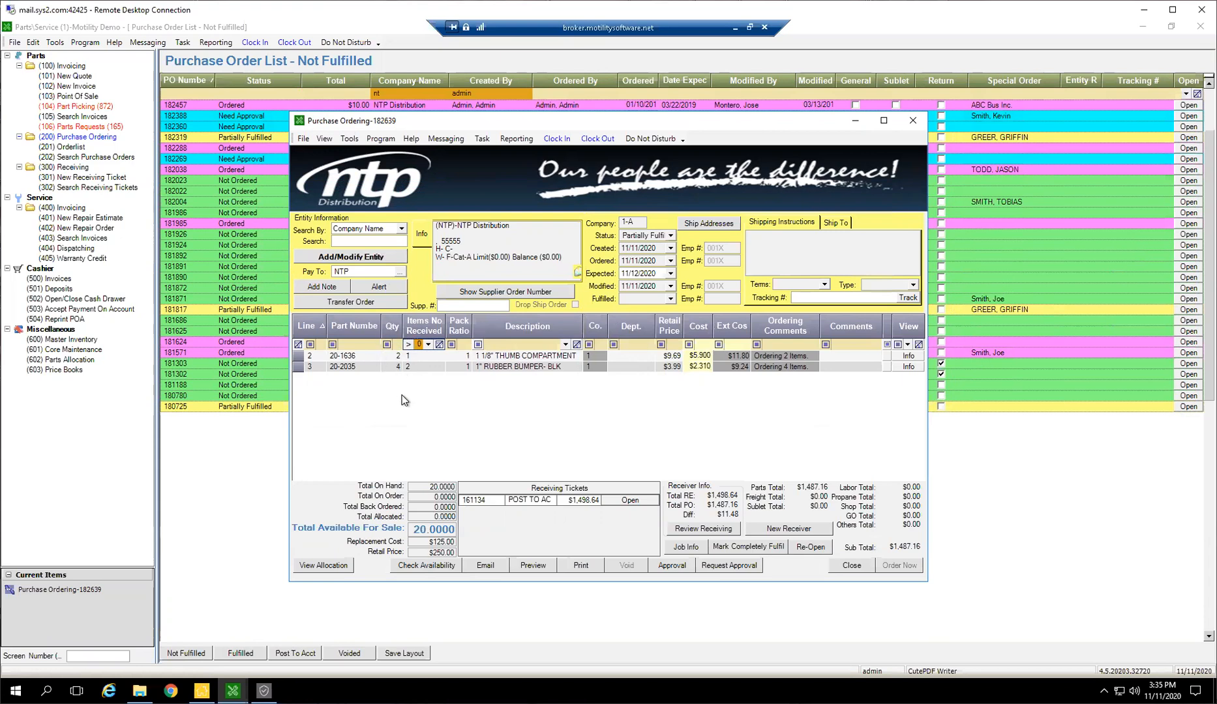
Create a new receiver for the outstanding lines with quantity received 1 each for 20-1636 and 20-2035, and enter the supplier's entity reference number
left_click(779, 529)
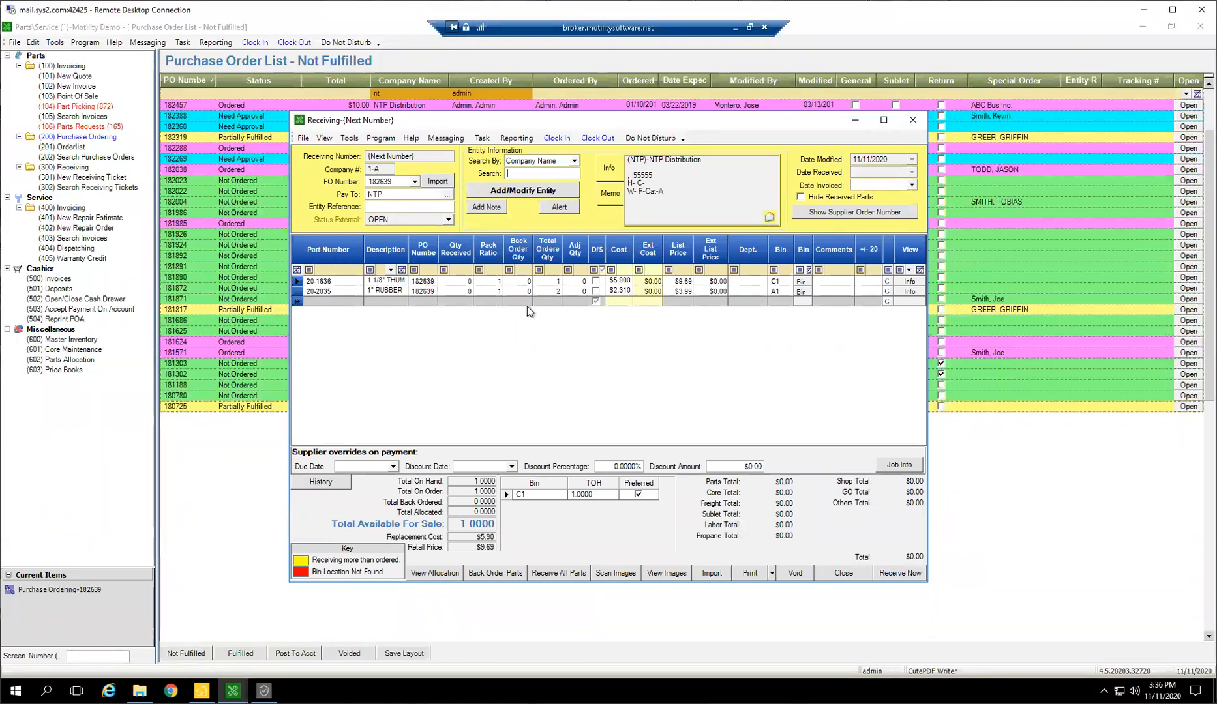
left_click(459, 280)
type("1")
key("Down")
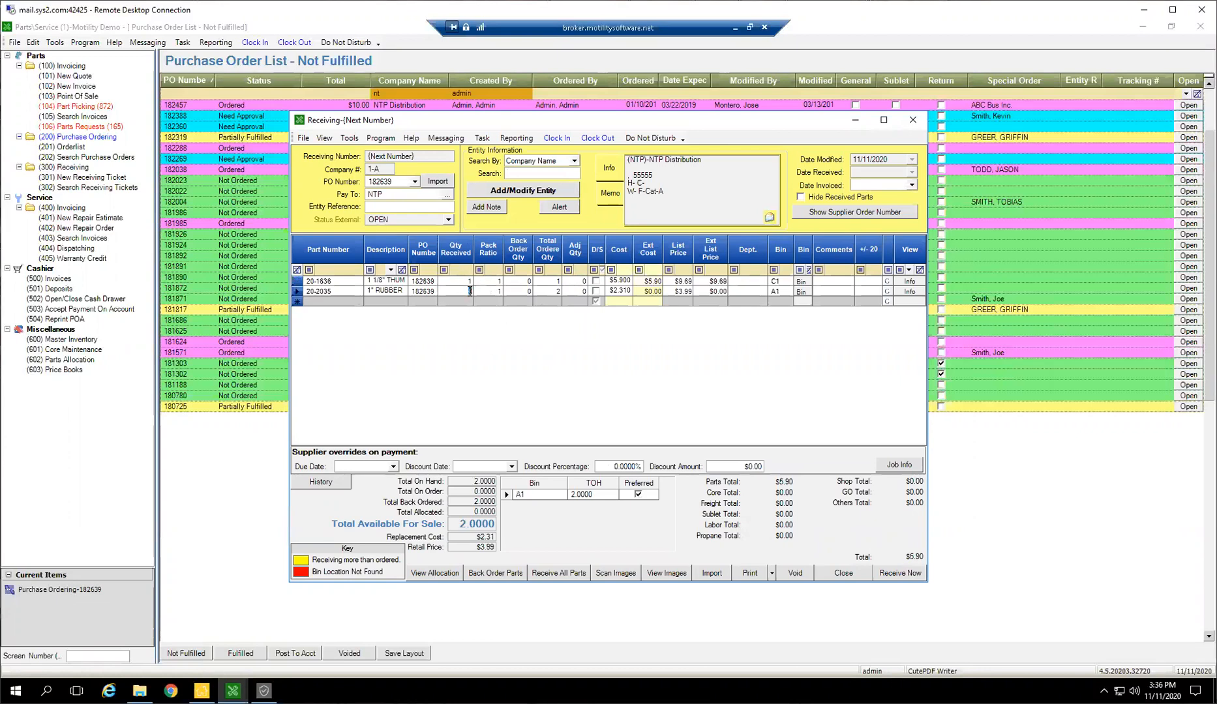
type("2")
left_click(406, 208)
type("PS")
key("Tab")
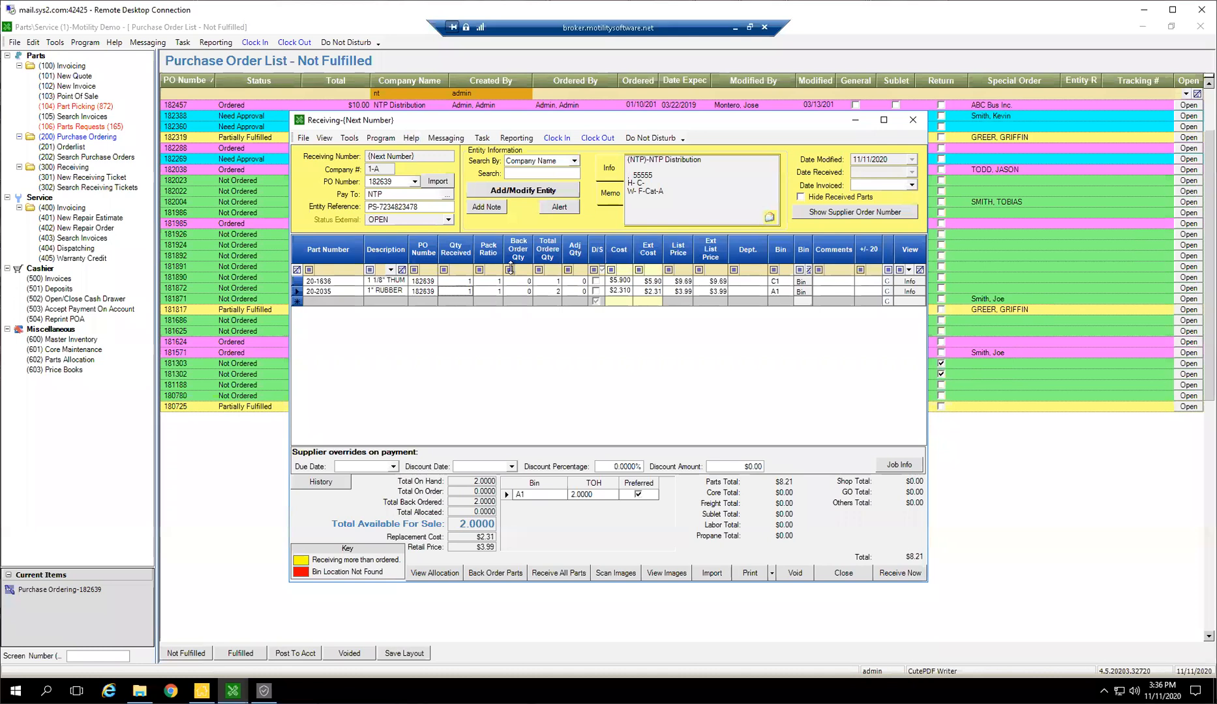
Set the adjusted quantity of part 20-2035 to 1 on the receiving ticket
left_click(298, 291)
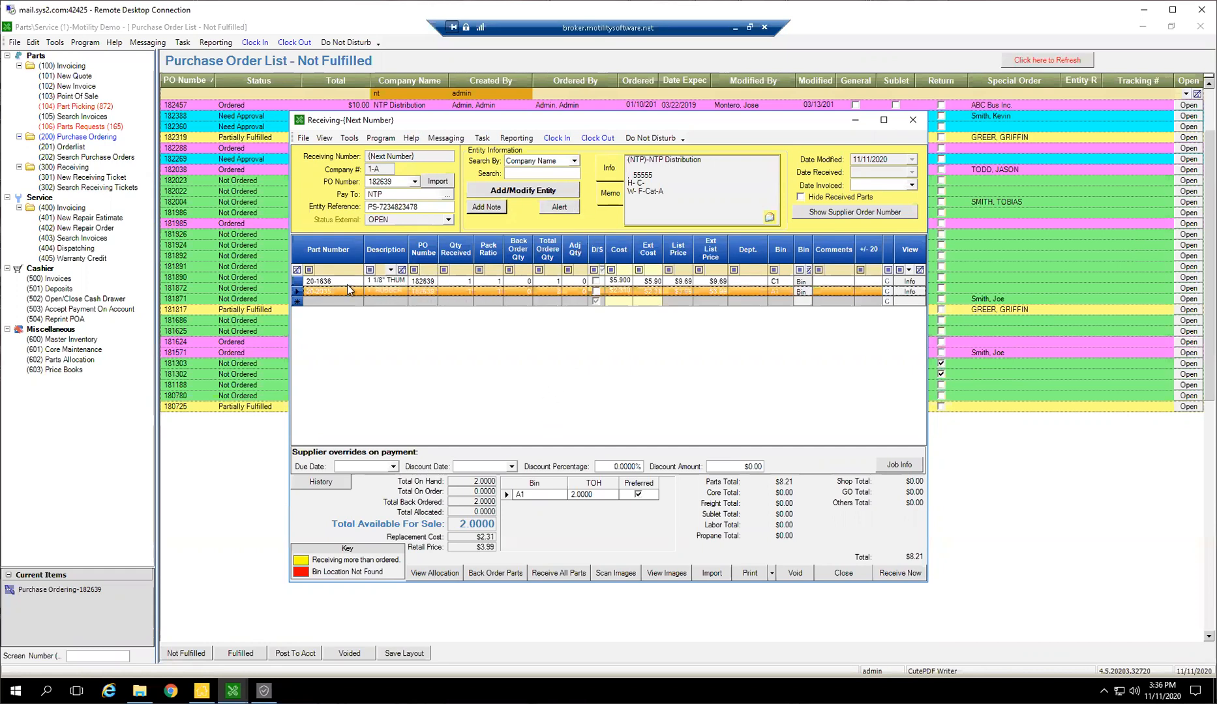
left_click(583, 292)
left_click(308, 291)
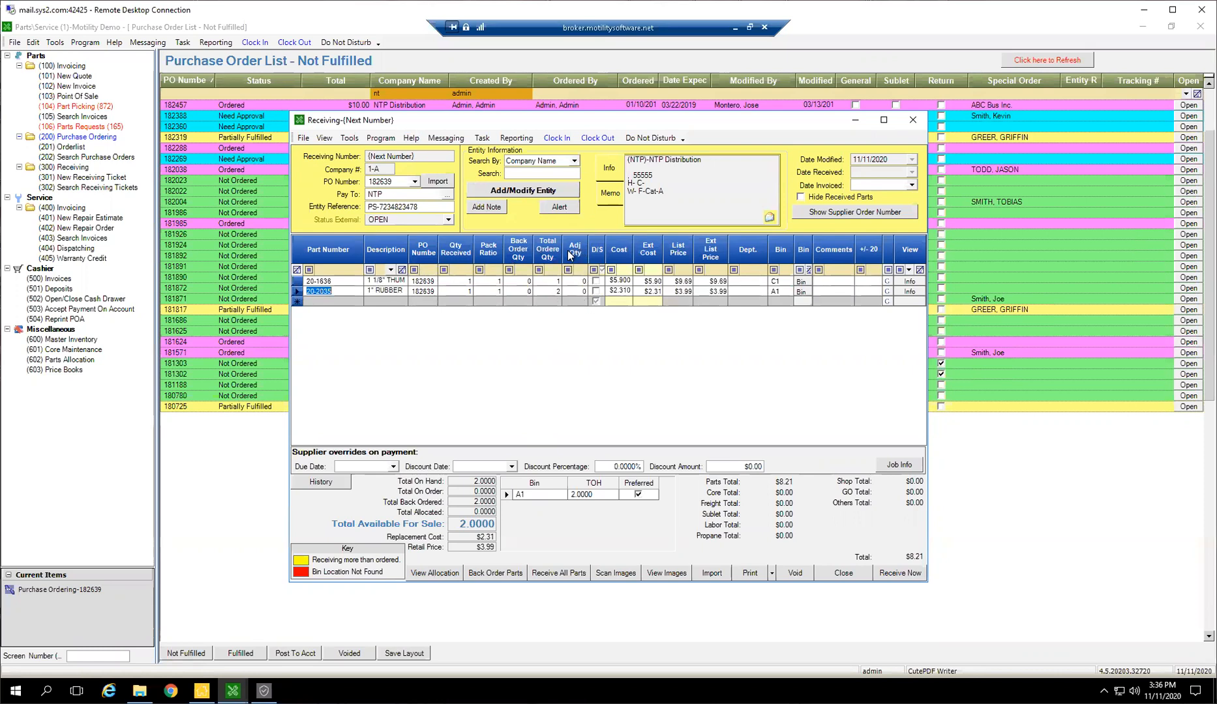
left_click(583, 291)
type("1")
left_click_drag(578, 292, 646, 292)
Receive the entire ticket without freight and cancel saving its printout as a PDF
left_click(913, 574)
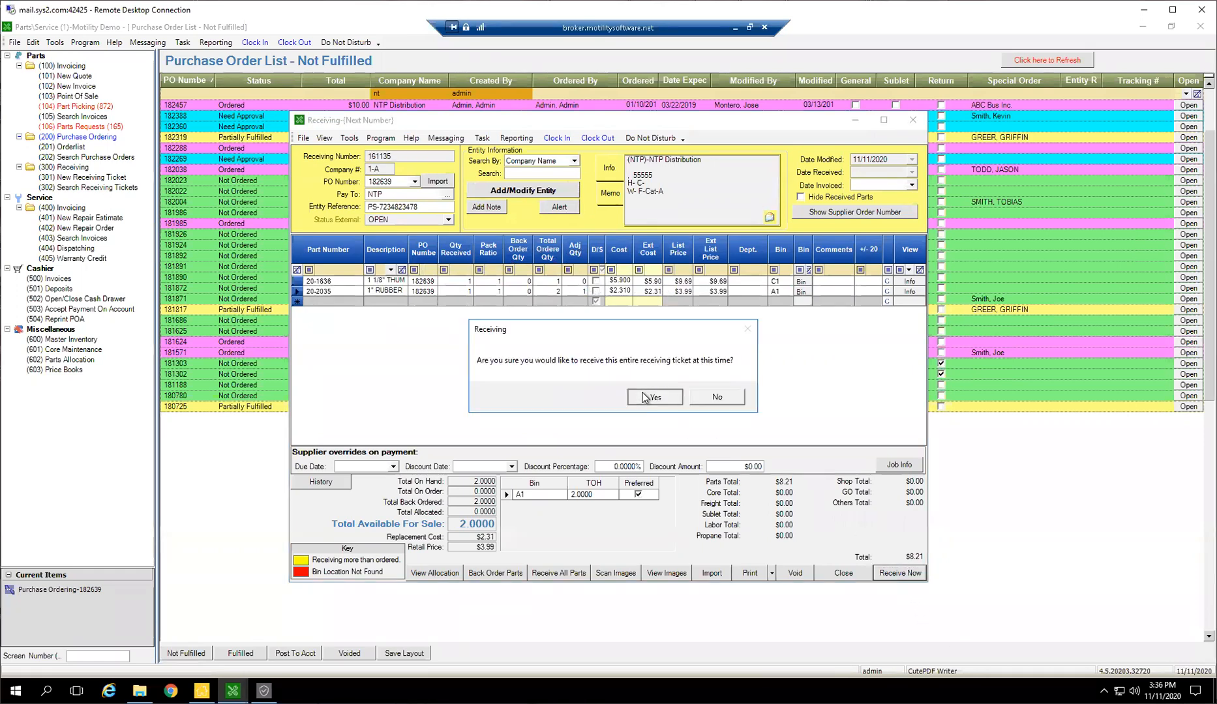
left_click(643, 397)
left_click(650, 399)
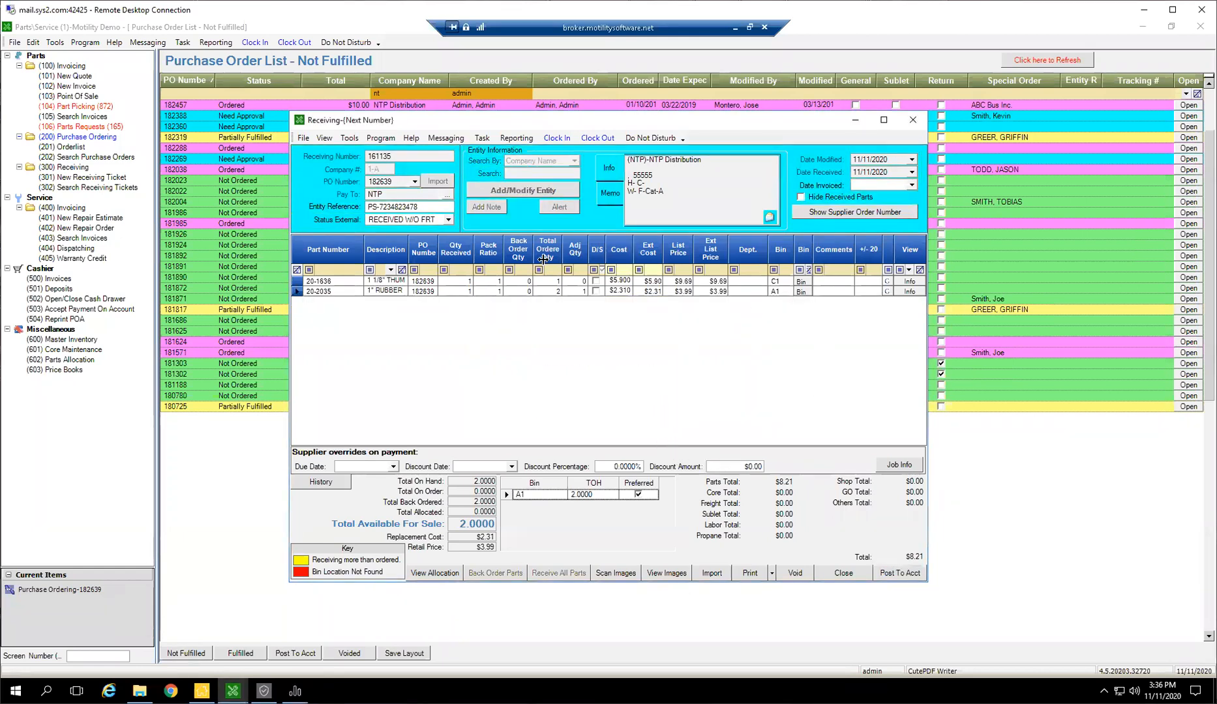
left_click(897, 572)
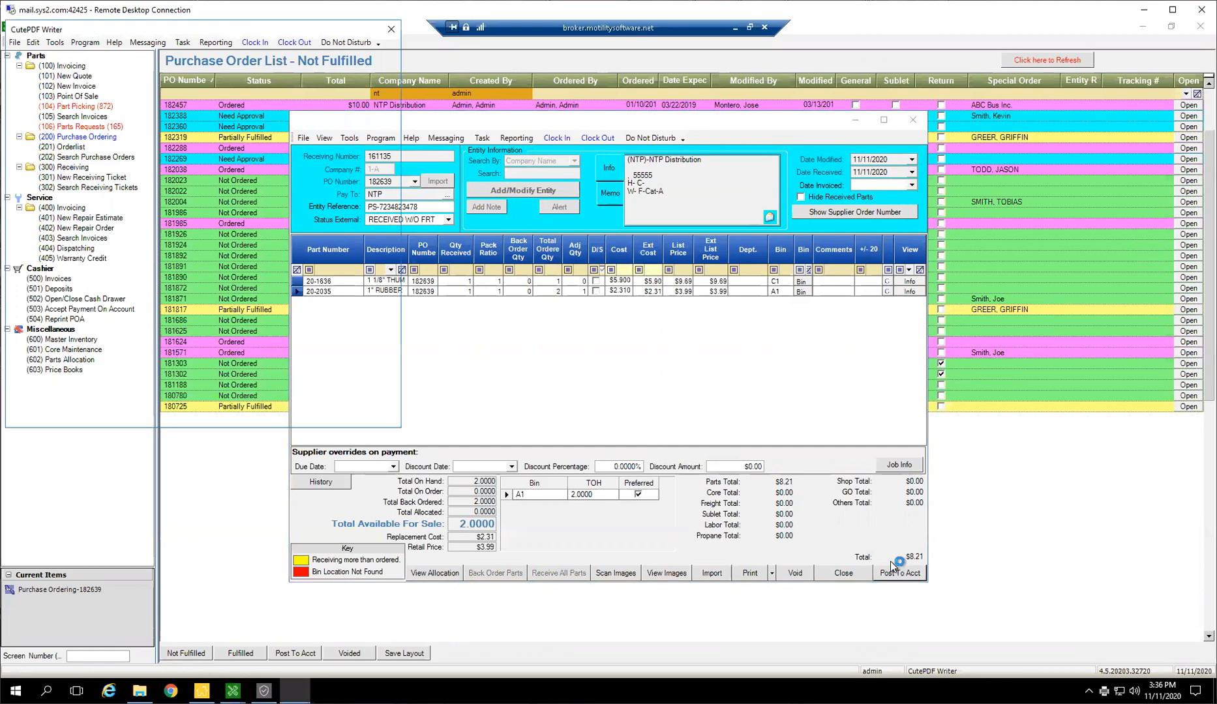
left_click(362, 415)
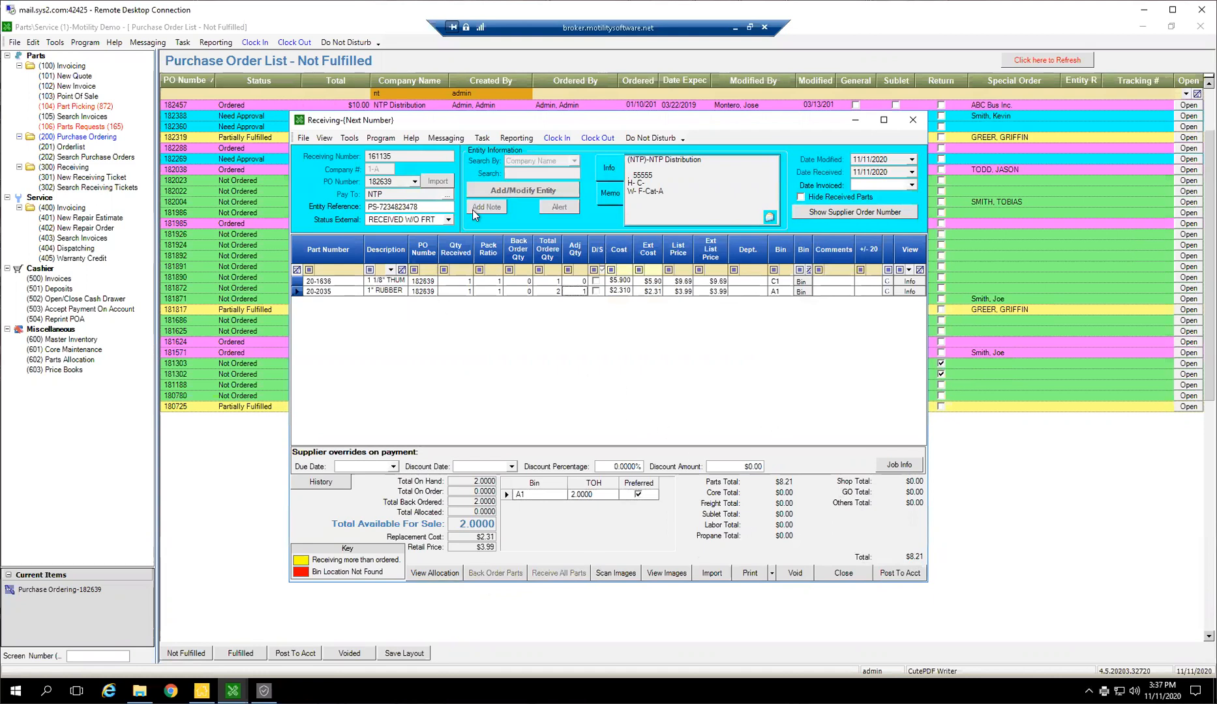
Change the ticket's external status to RECEIVED and switch it back to OPEN, accepting the temporary un-stocking of its items
left_click(450, 220)
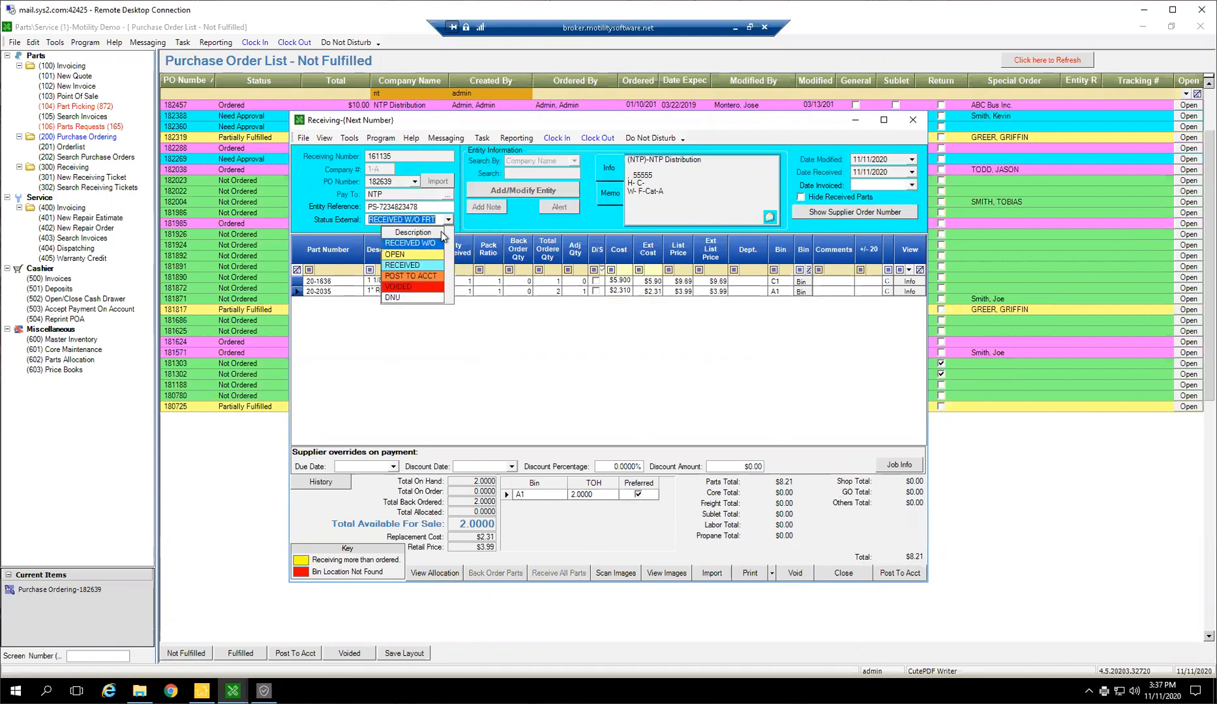
left_click(401, 265)
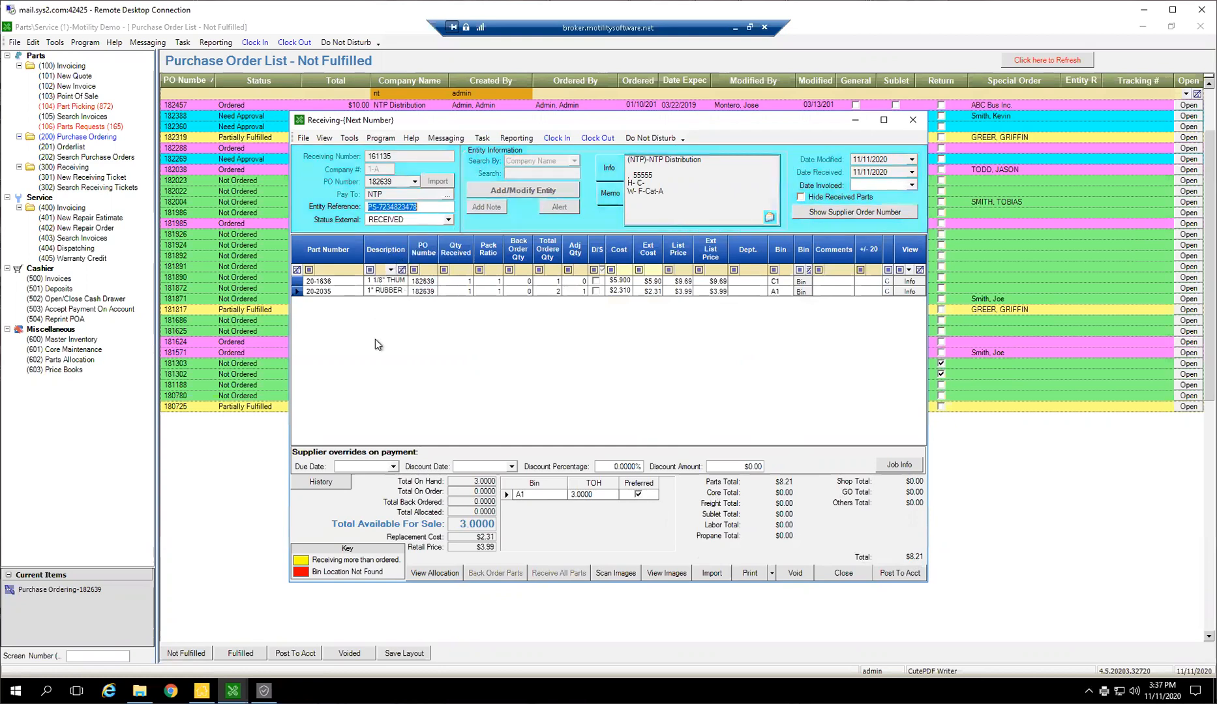
left_click(449, 220)
left_click(411, 255)
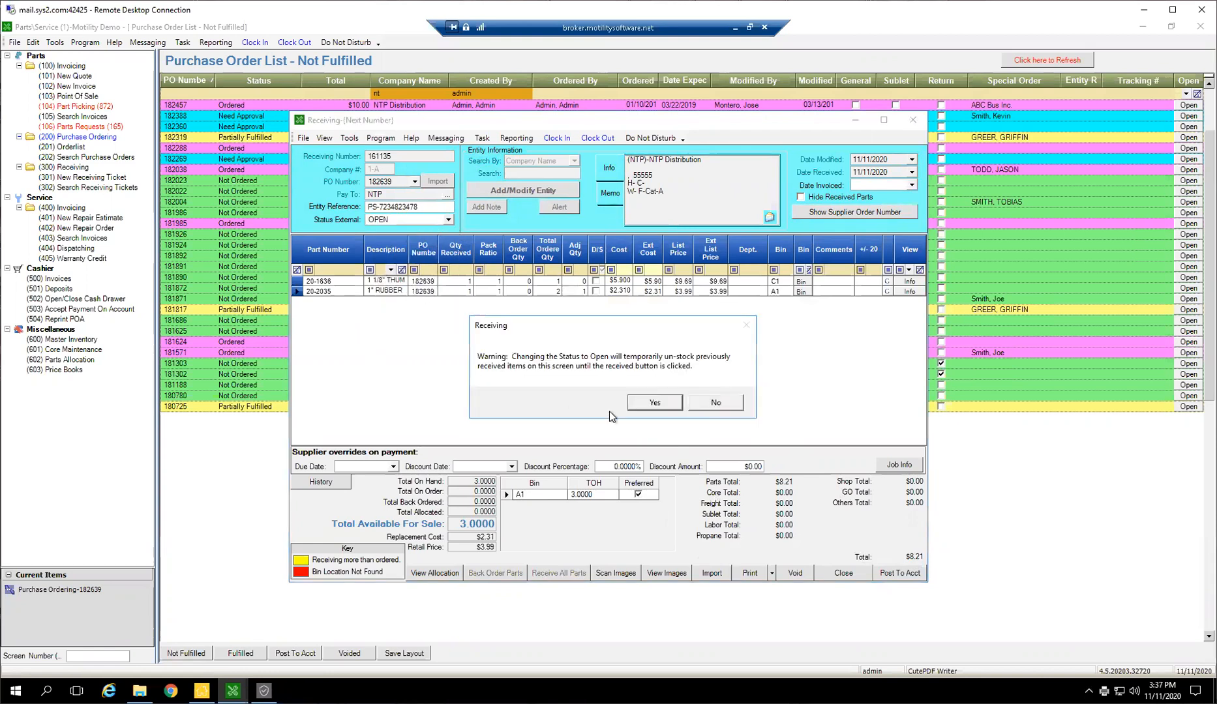
left_click(657, 402)
Add a freight line with part number FR, quantity received 1 and a cost of $20.00
left_click(307, 301)
type("FR")
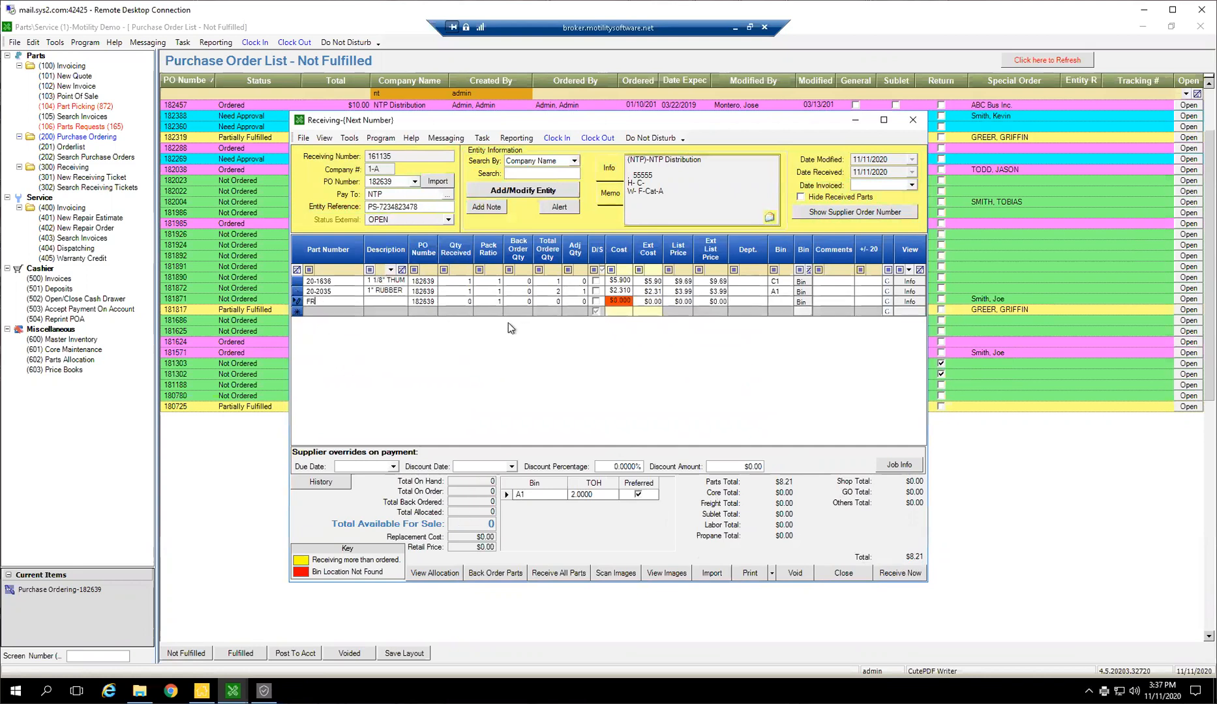
key("Tab")
left_click(467, 302)
type("1")
key("Tab")
left_click(618, 302)
type("20")
key("Tab")
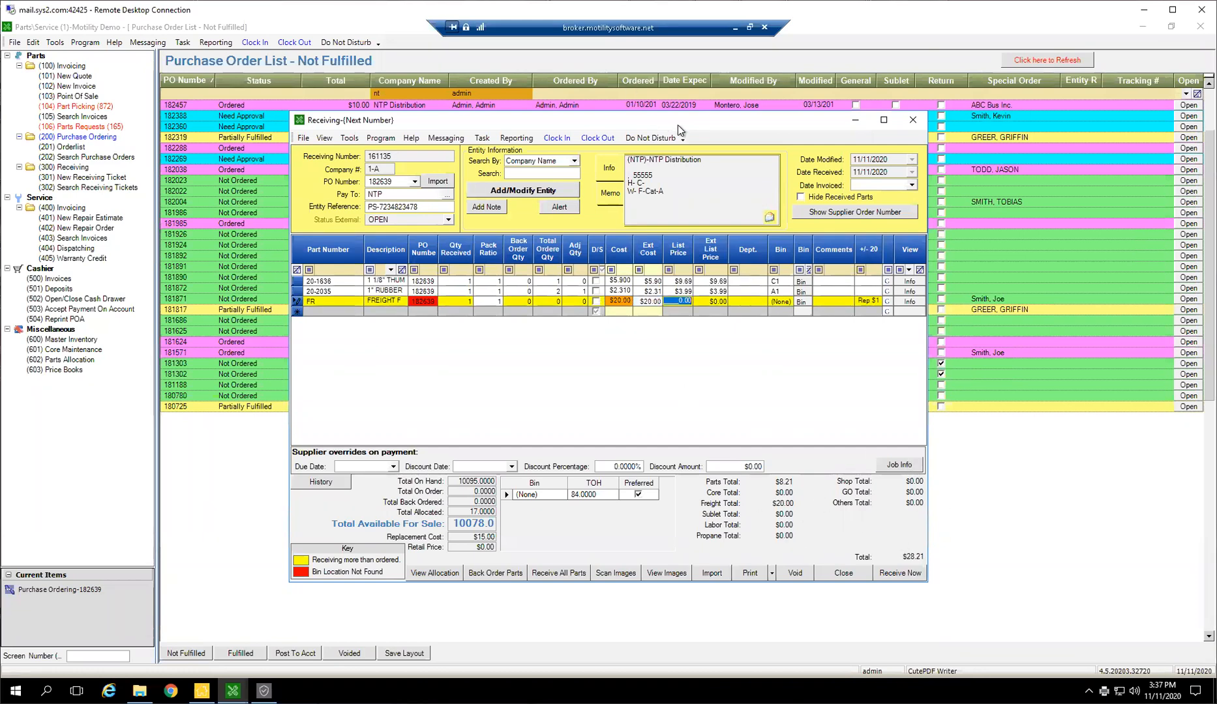
Receive the reopened ticket with its freight line and dismiss the PDF save dialog
left_click(894, 575)
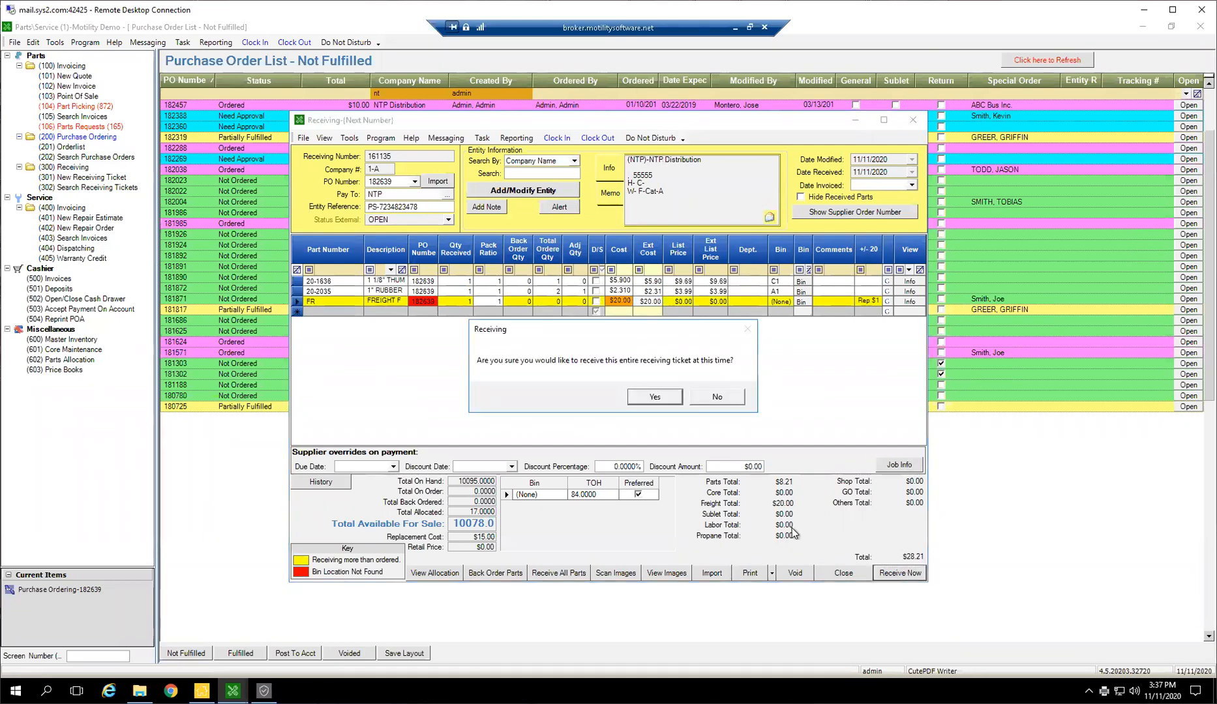
left_click(659, 397)
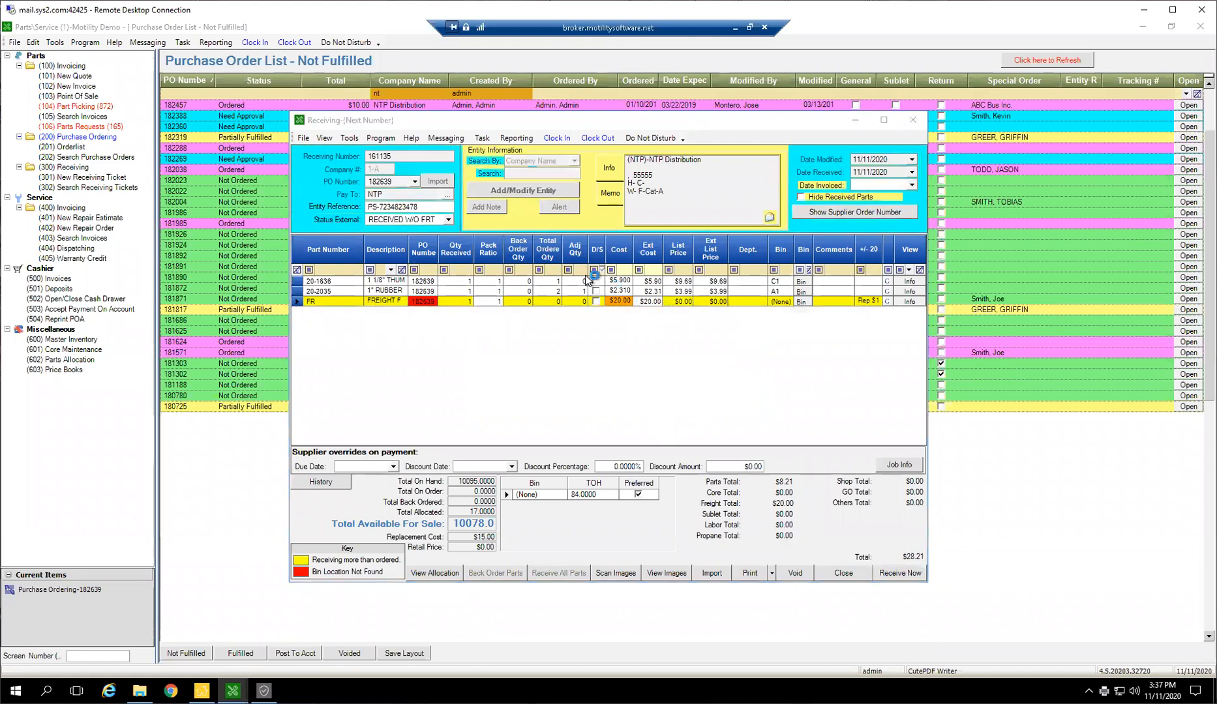
left_click(651, 396)
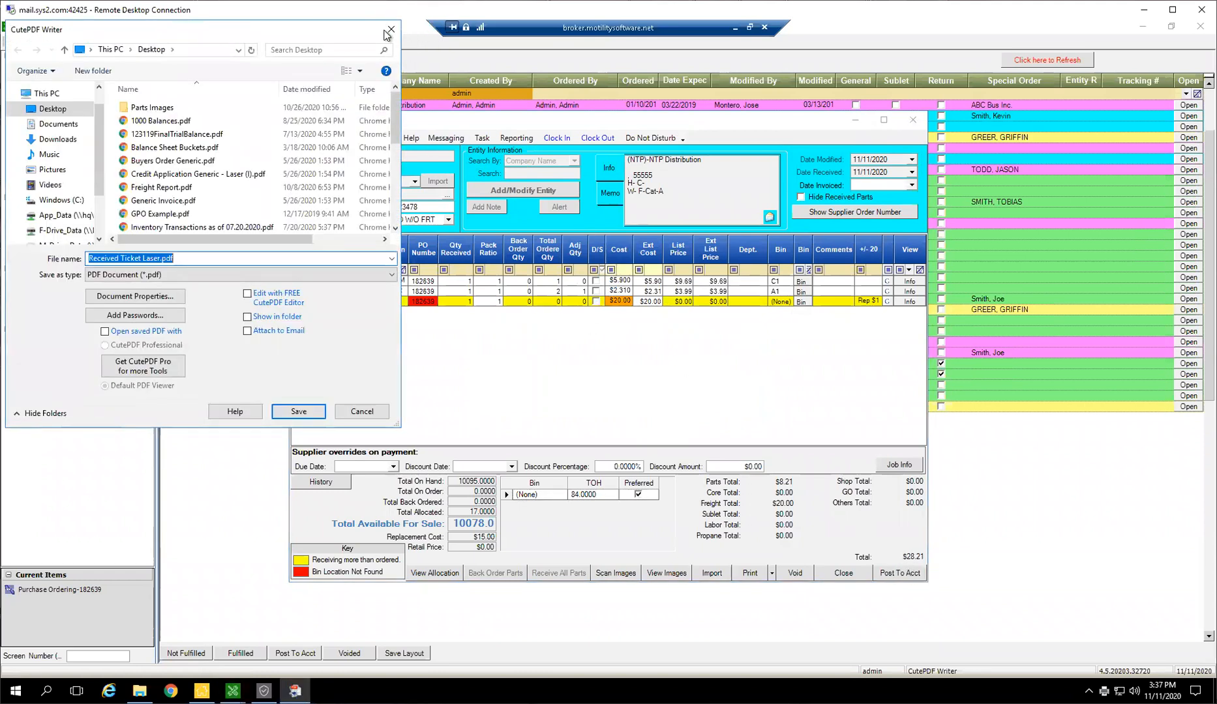
key("Return")
Post the received ticket to accounting and close it
left_click(899, 574)
left_click(729, 401)
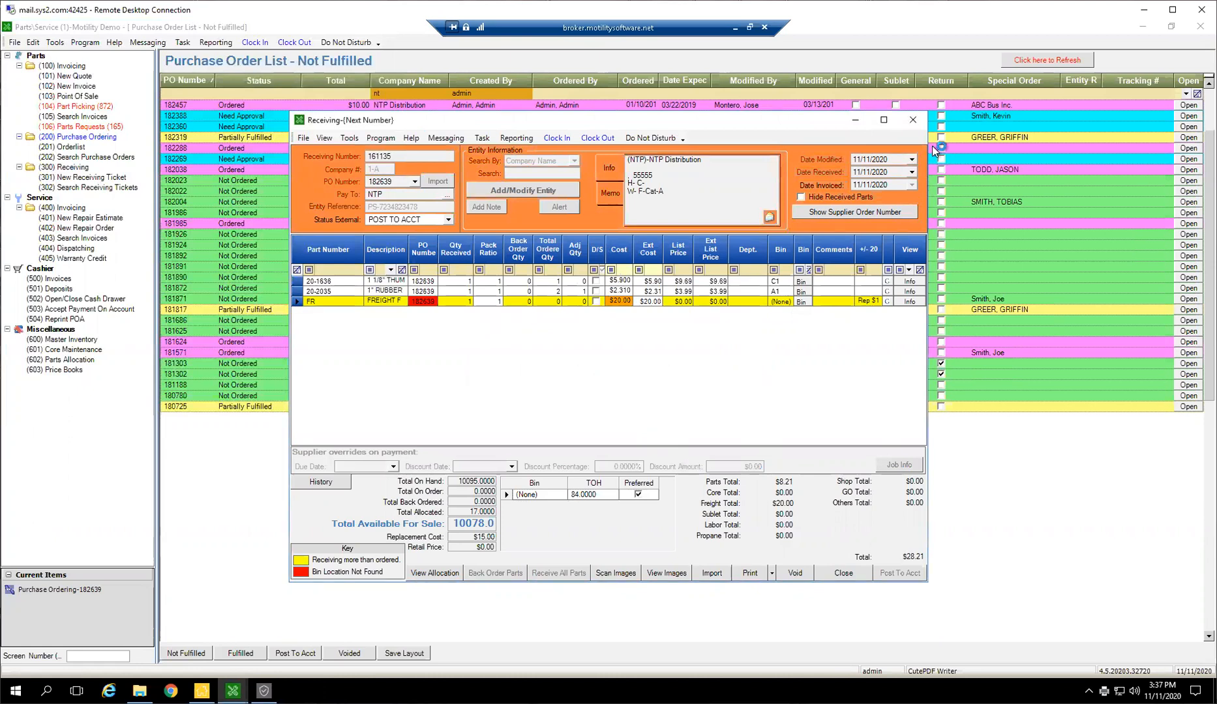
left_click(912, 120)
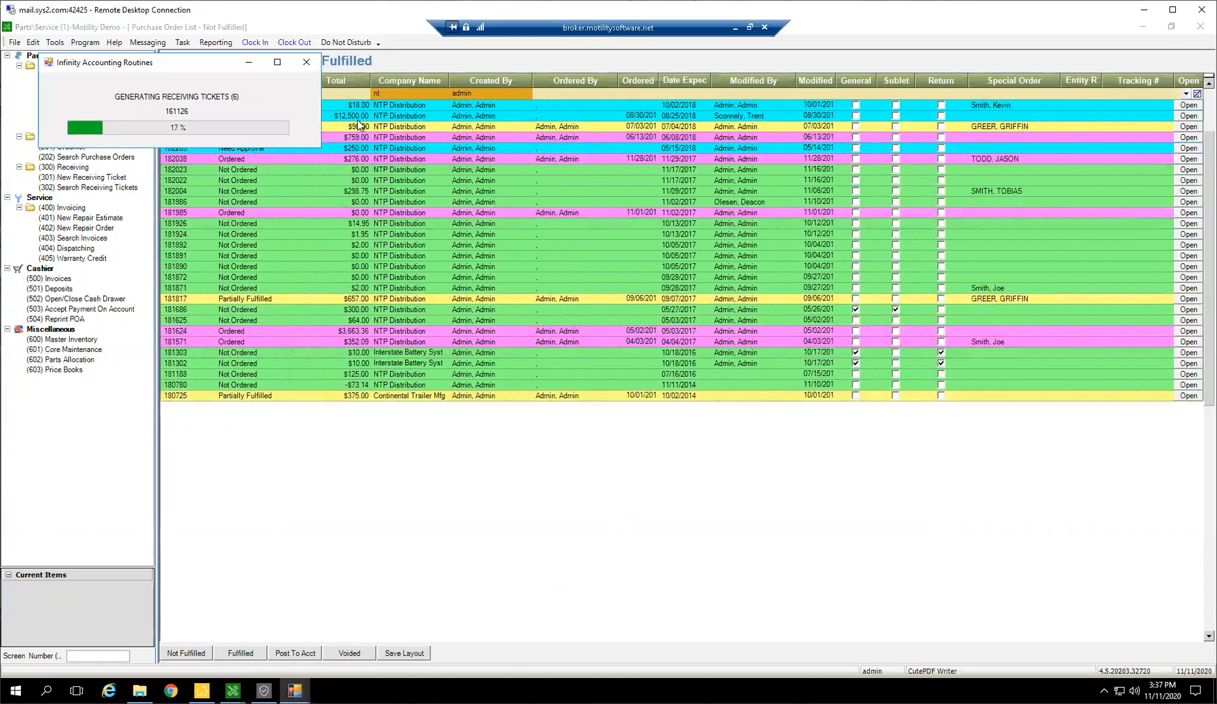
Clear the company filter, and list the unfulfilled purchase orders with status "partially" sorted by ordered date
left_click(520, 90)
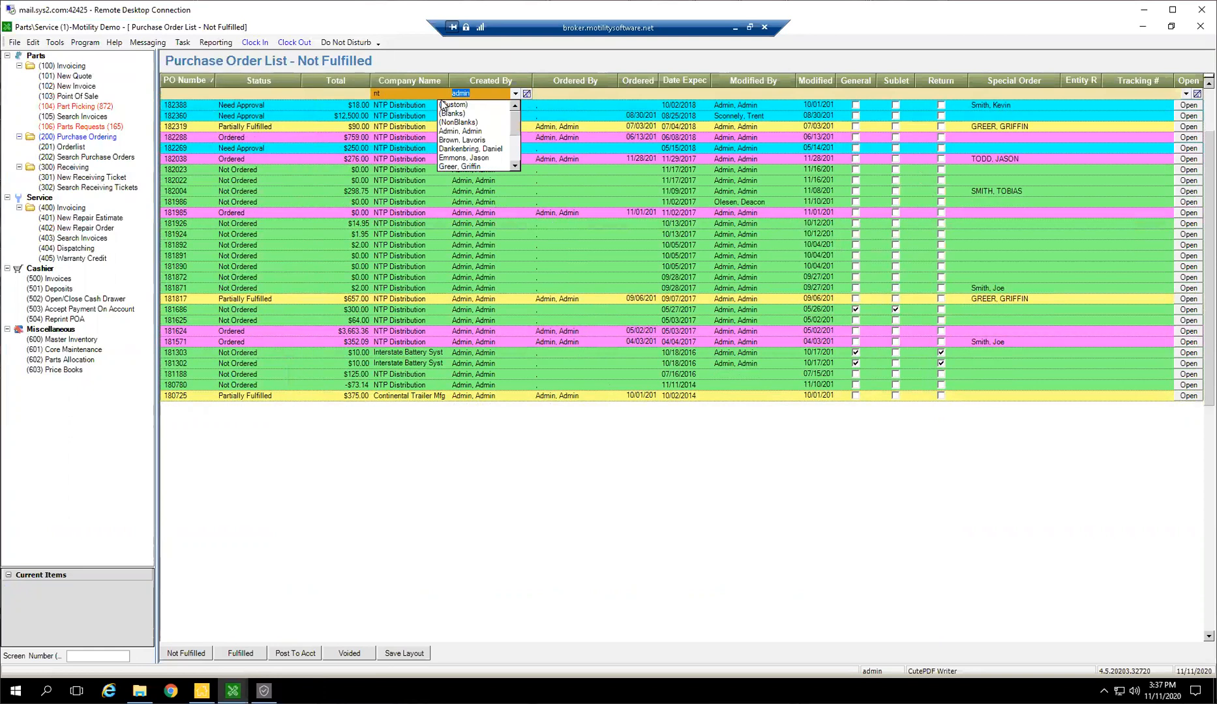
left_click(410, 93)
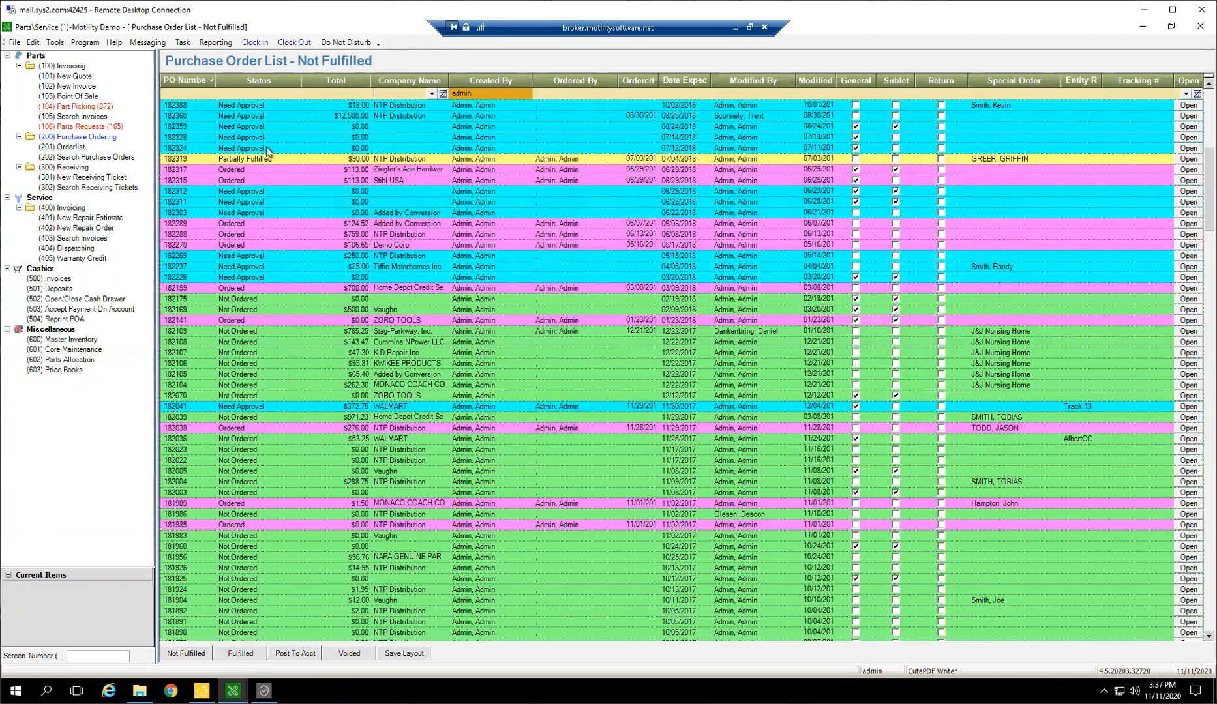
left_click(259, 93)
left_click(409, 161)
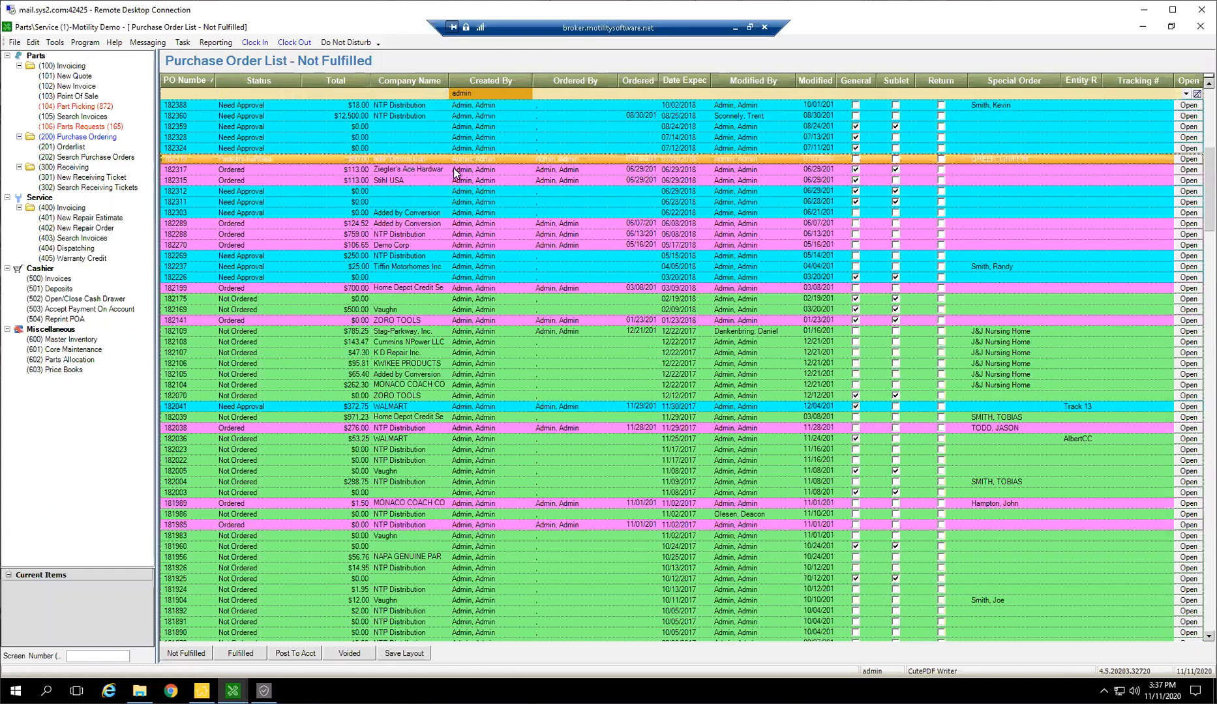
left_click(290, 95)
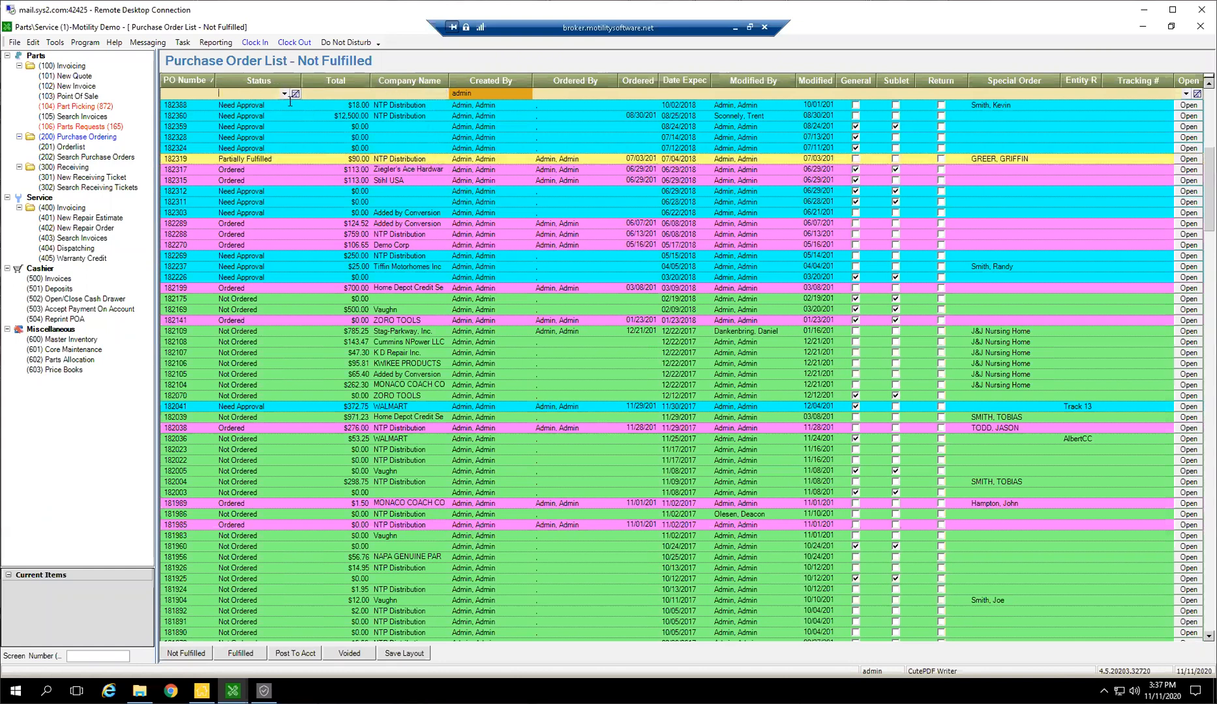
type("partially")
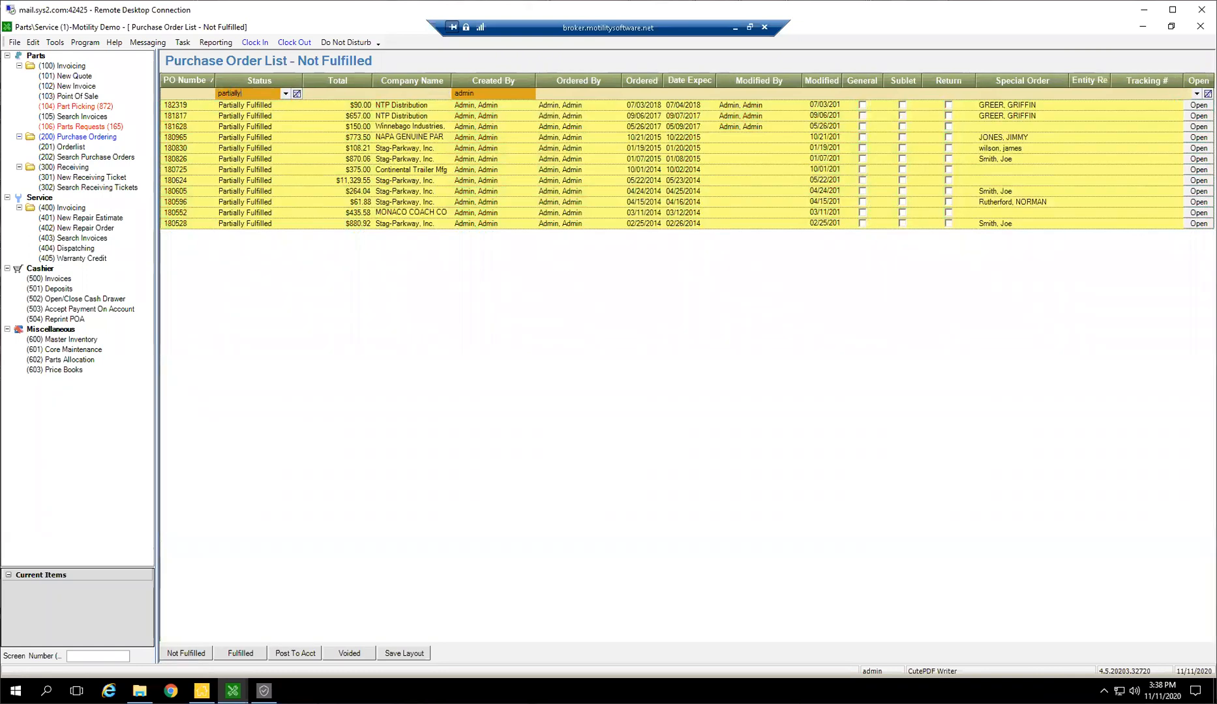
left_click(638, 81)
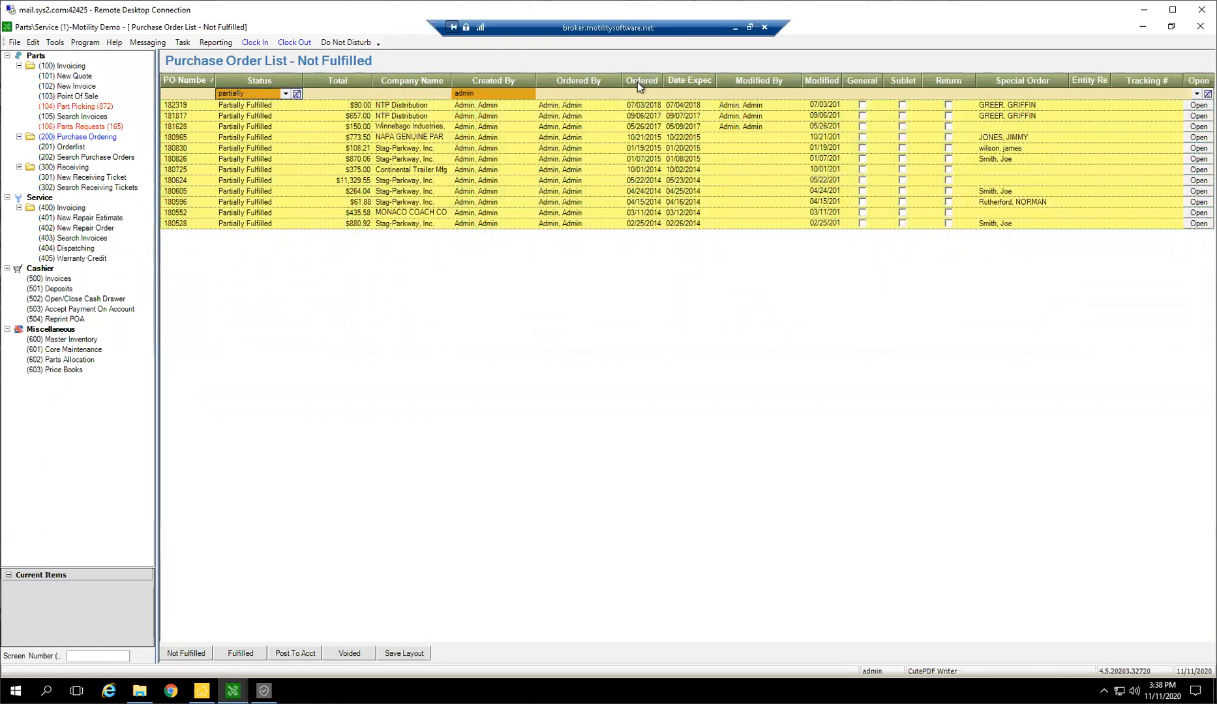
left_click(640, 86)
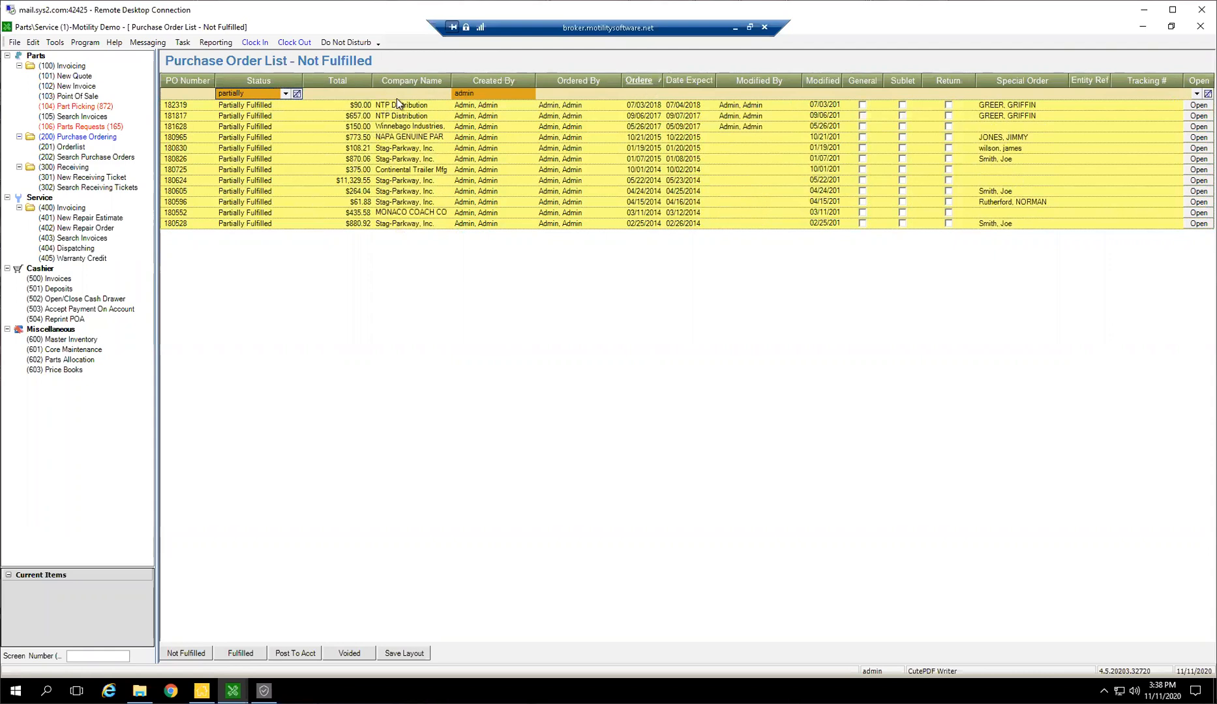
Clear the status filter, and list the fulfilled purchase orders with the newest ordered date first
left_click(297, 93)
left_click(285, 650)
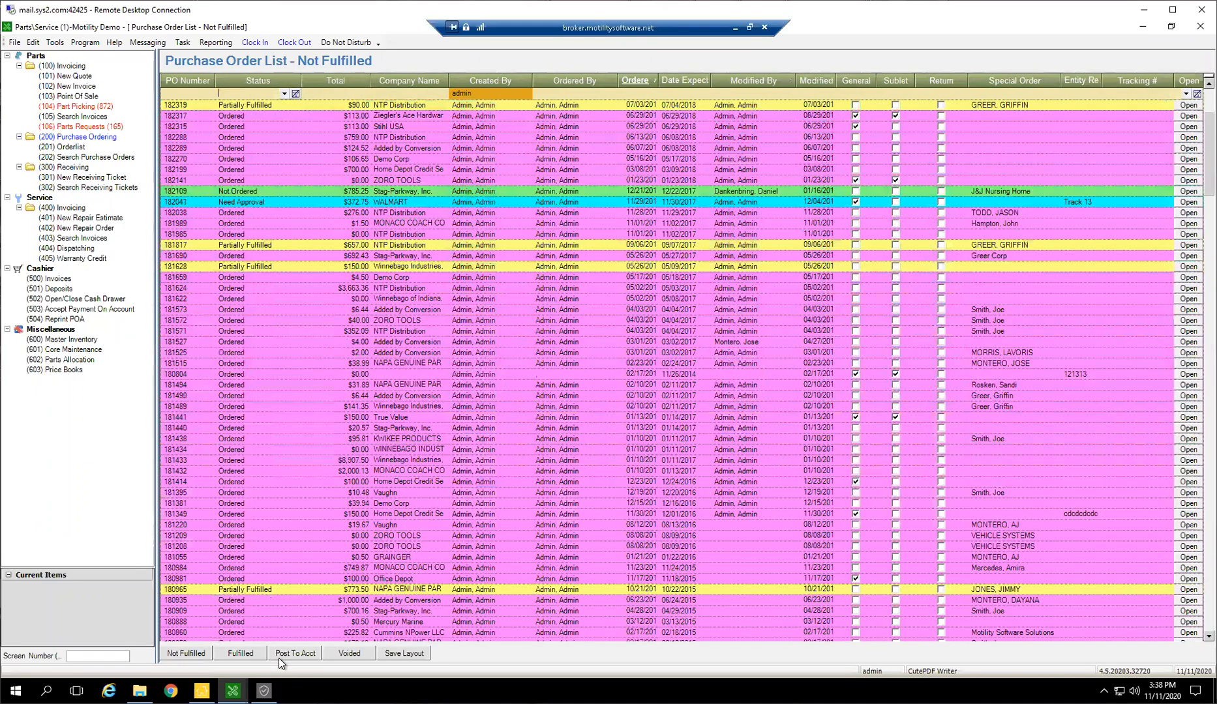
left_click(251, 656)
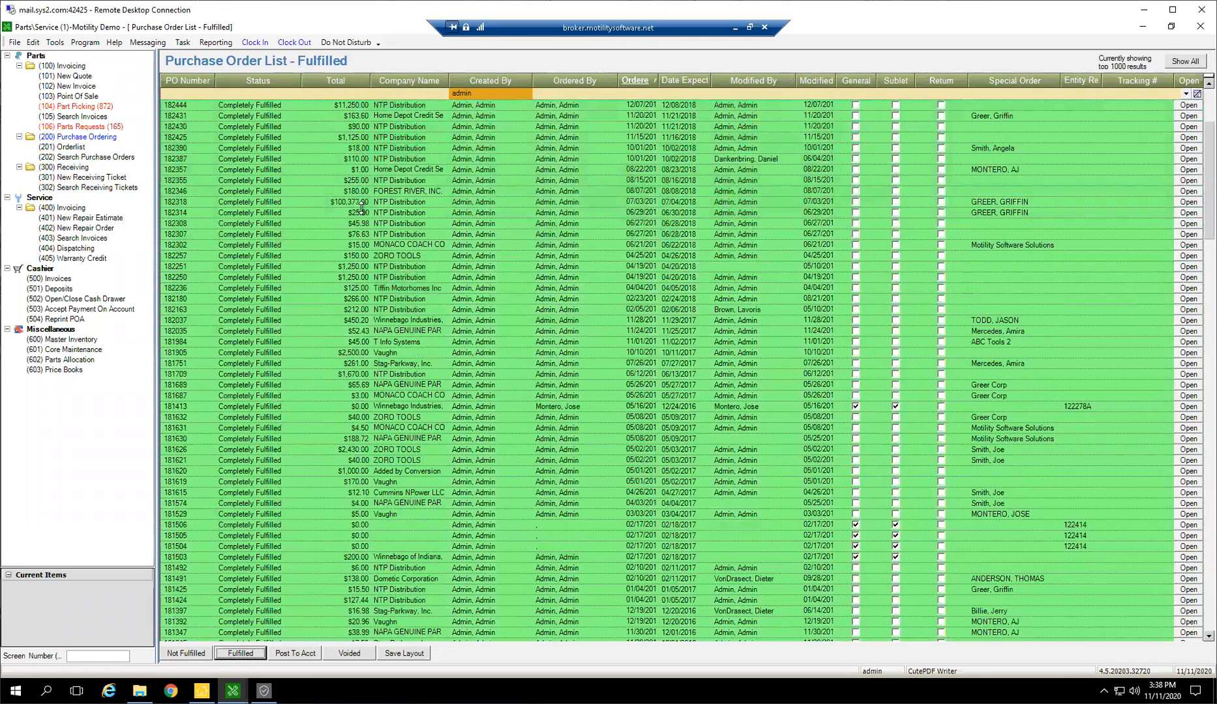
left_click(636, 80)
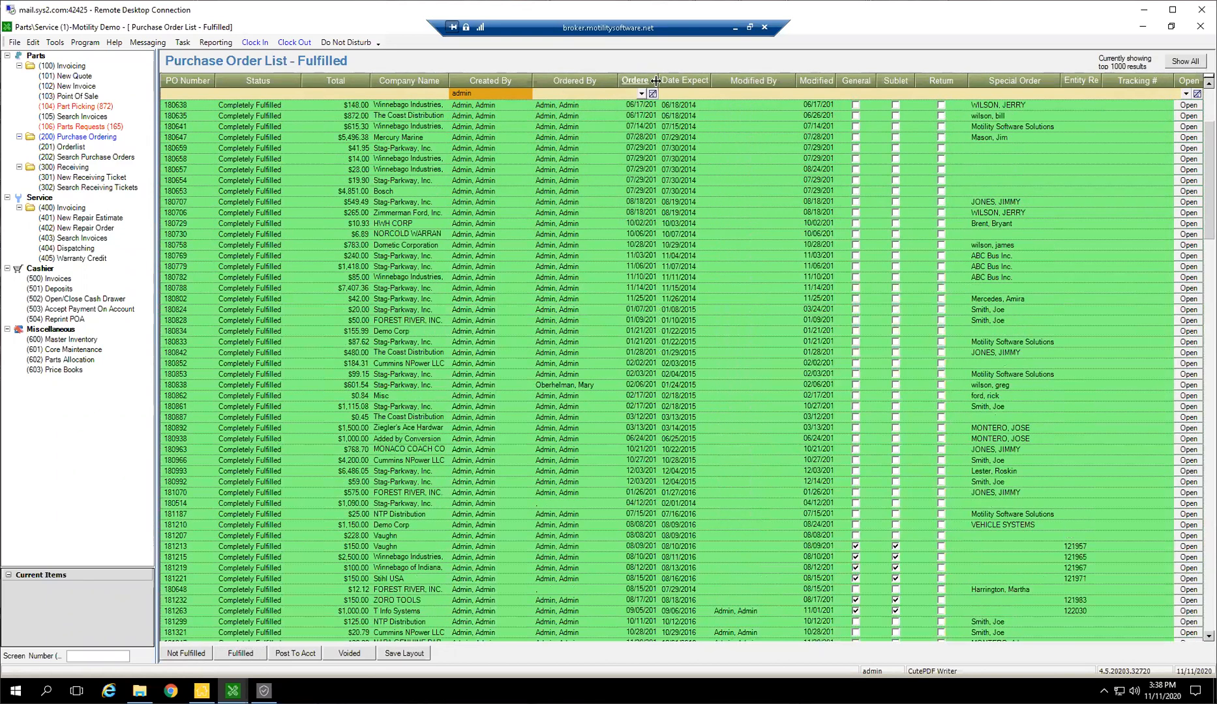
double_click(655, 80)
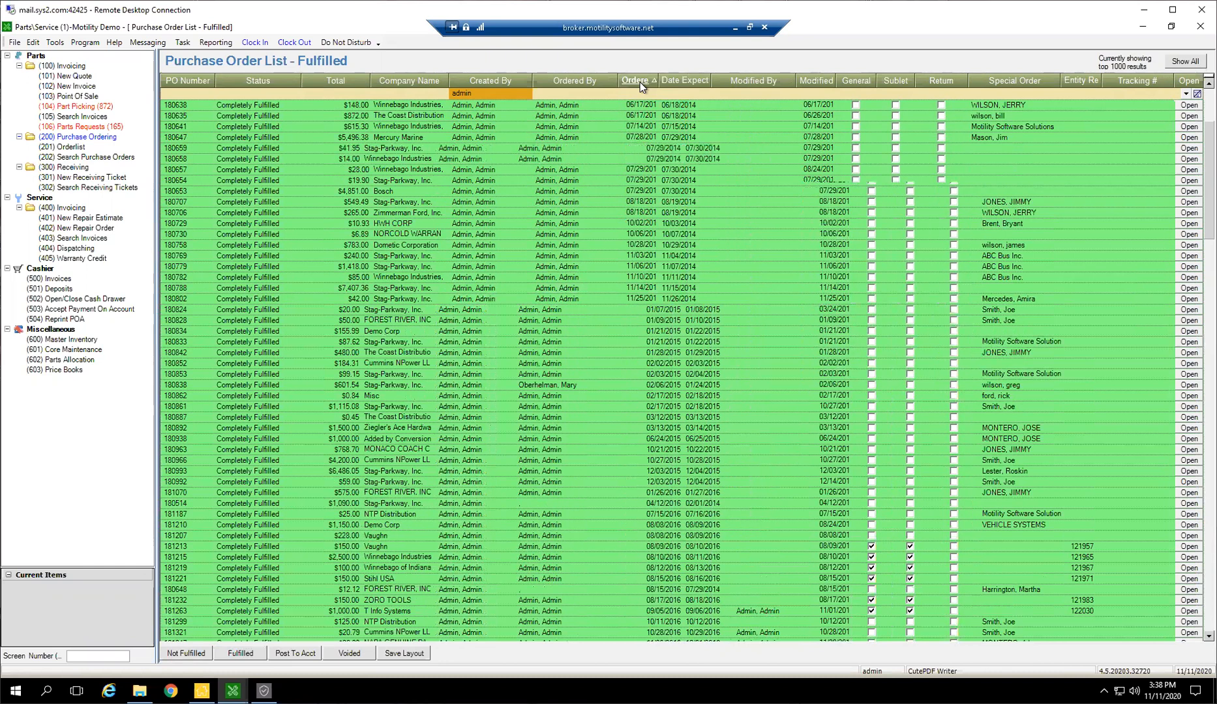
left_click(645, 83)
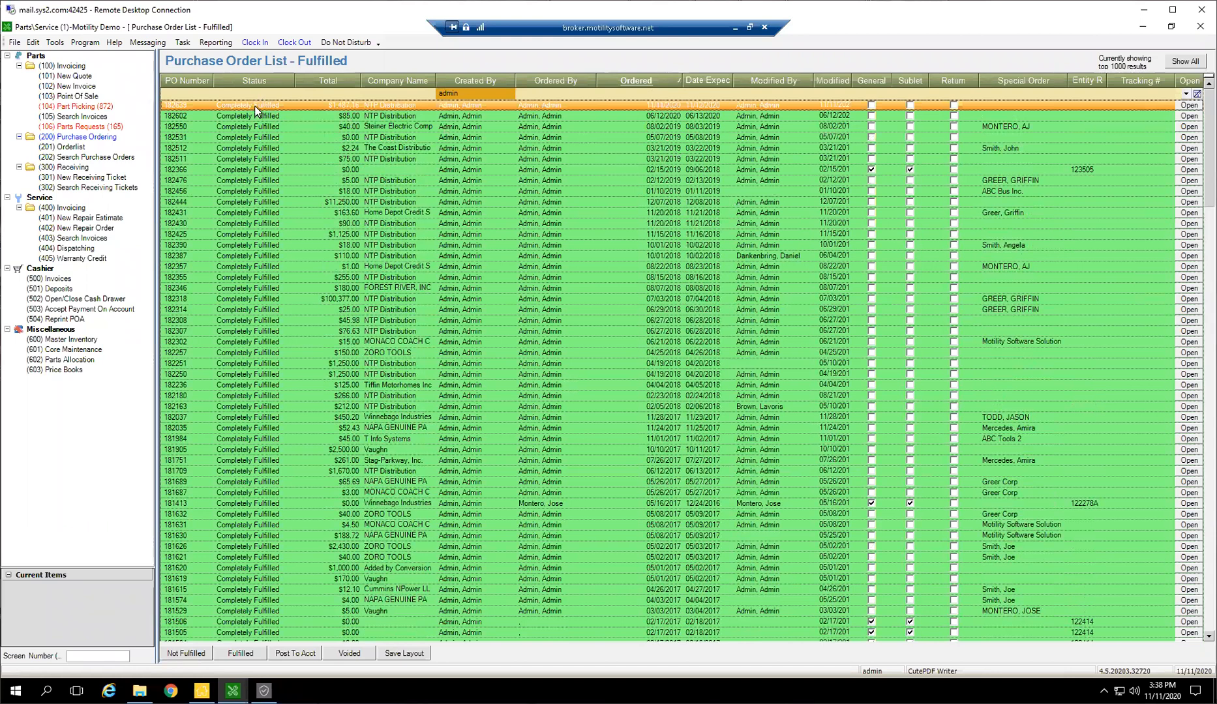
Open the newest fulfilled NTP Distribution purchase order, review the 20-2035 line on its freight receiving ticket, and close both windows
double_click(255, 106)
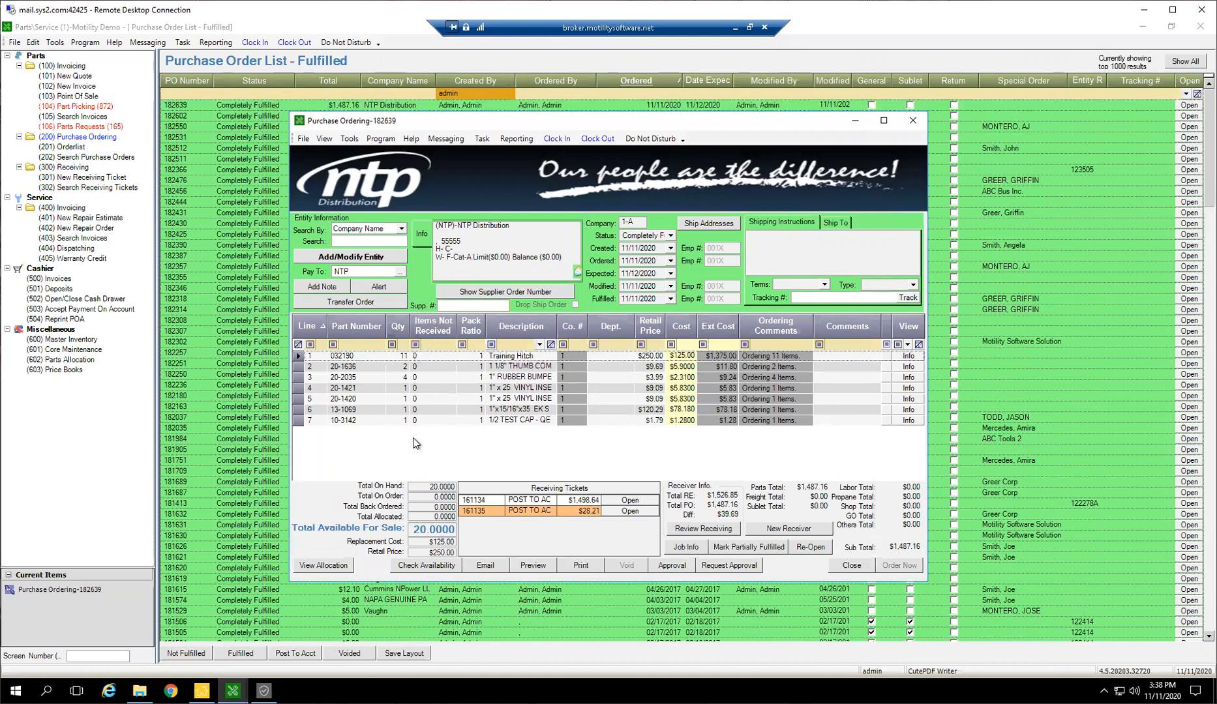
left_click(621, 512)
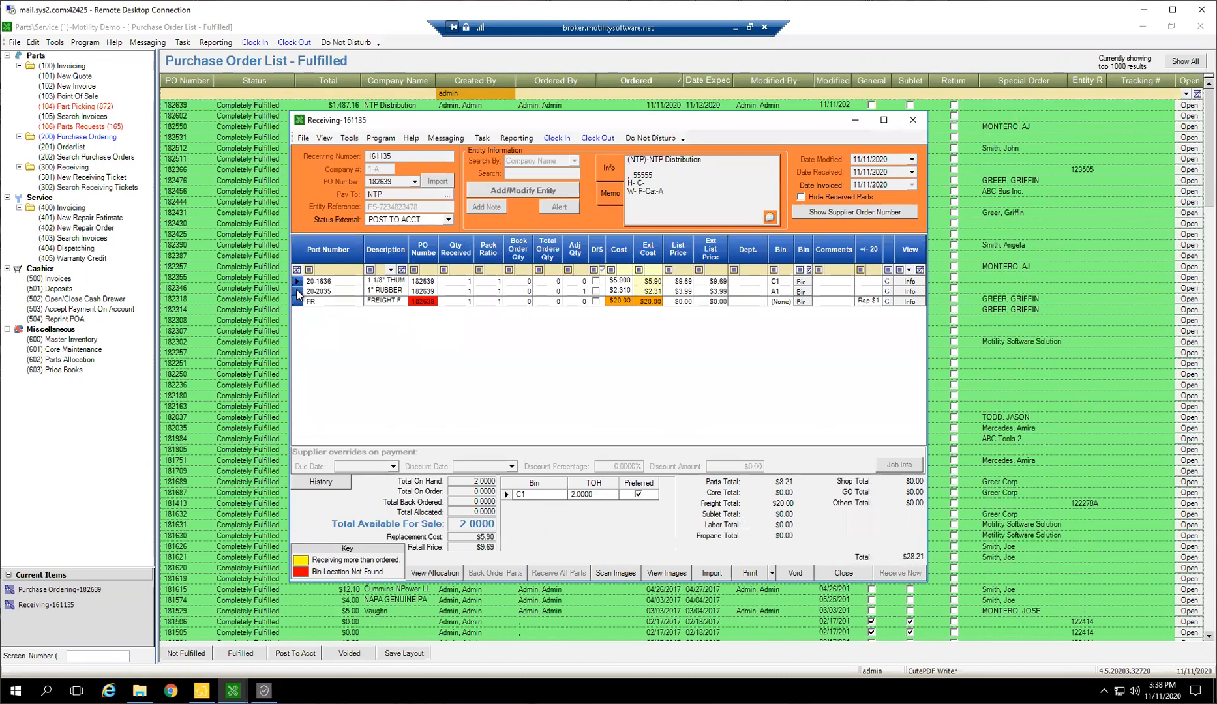
left_click(298, 292)
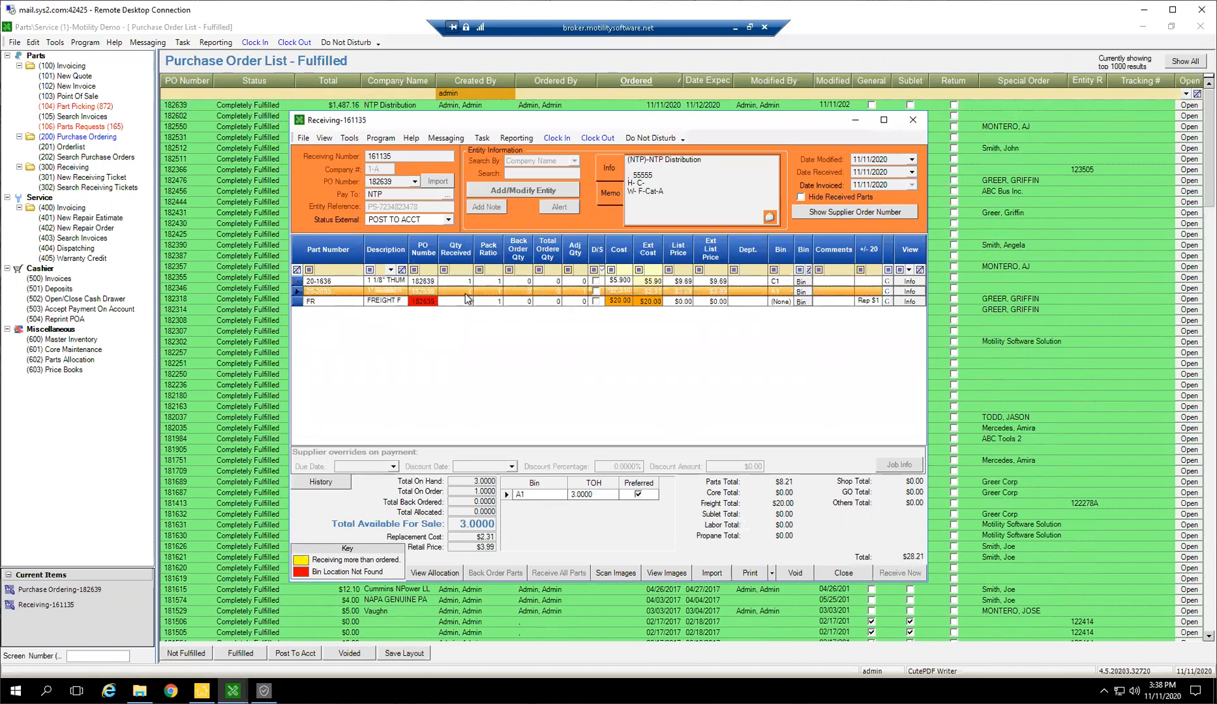
left_click(465, 292)
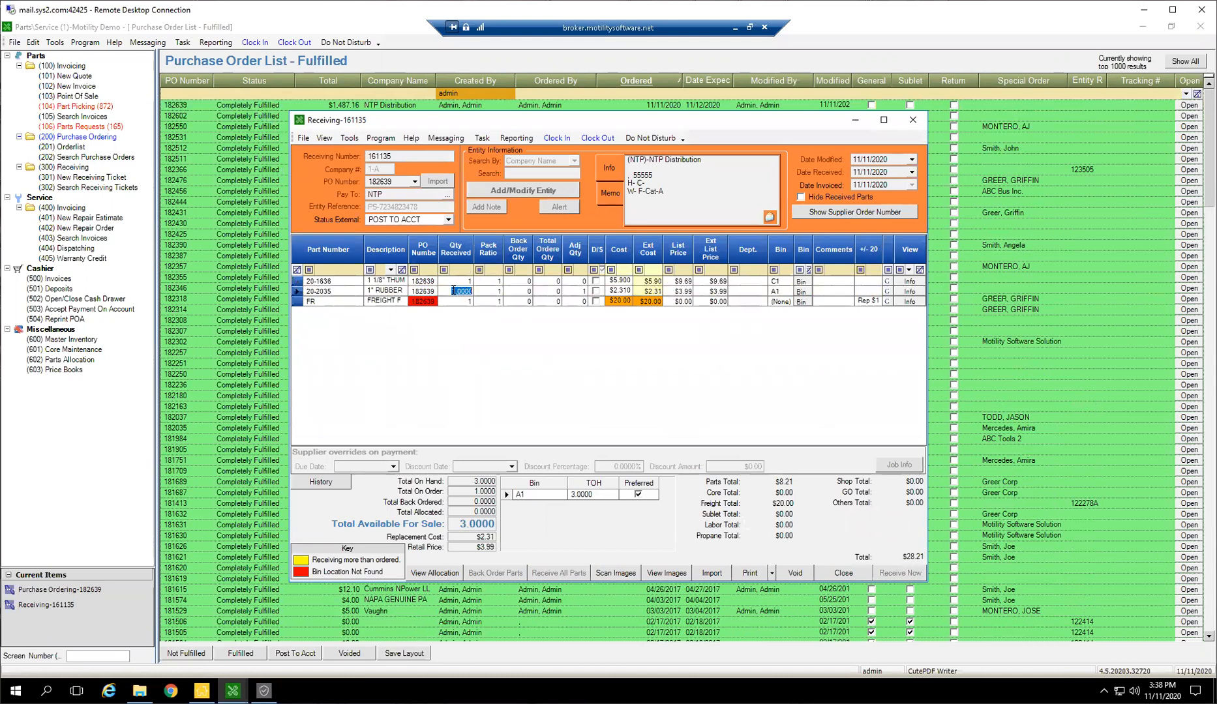
left_click(574, 293)
left_click(912, 120)
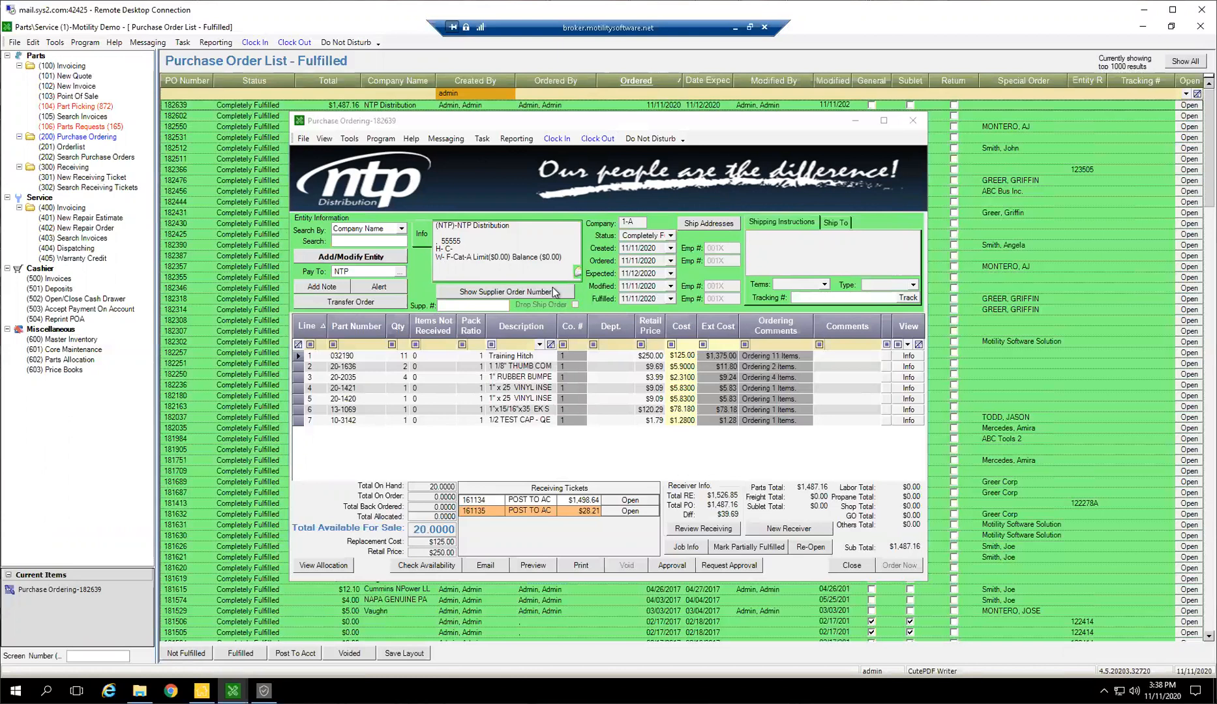
left_click(912, 119)
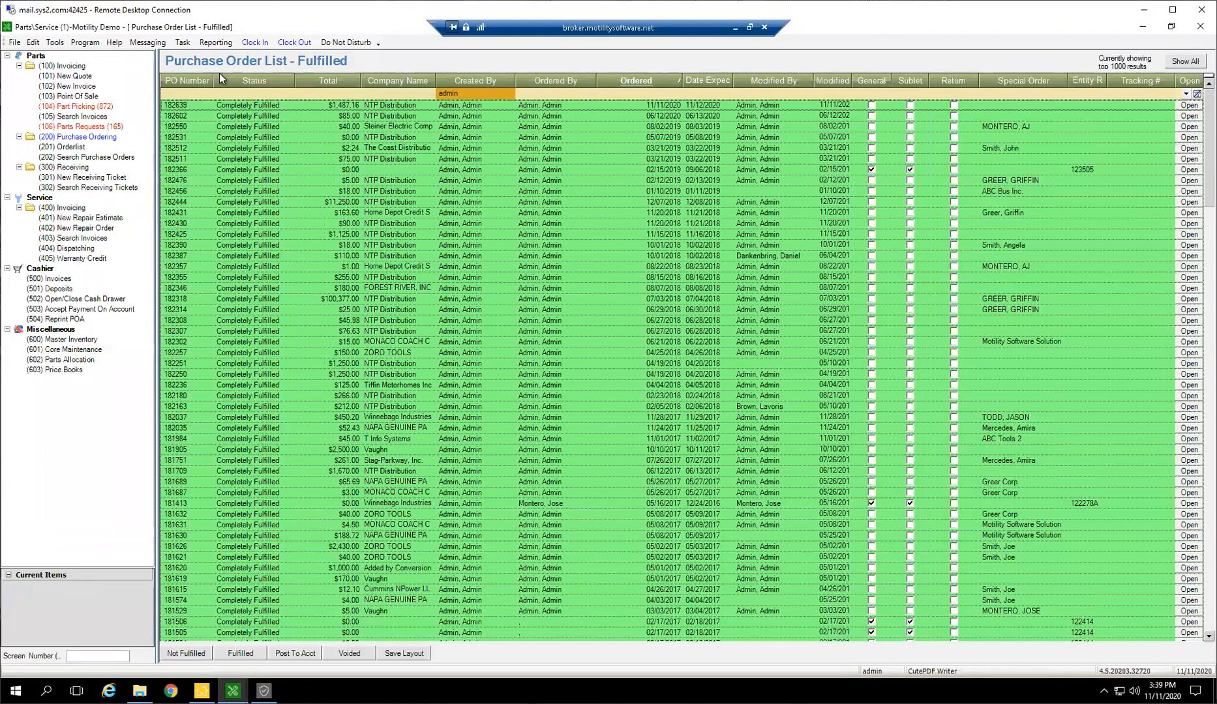
Switch from the fulfilled purchase orders to those posted to accounting, and look through the list
left_click(240, 655)
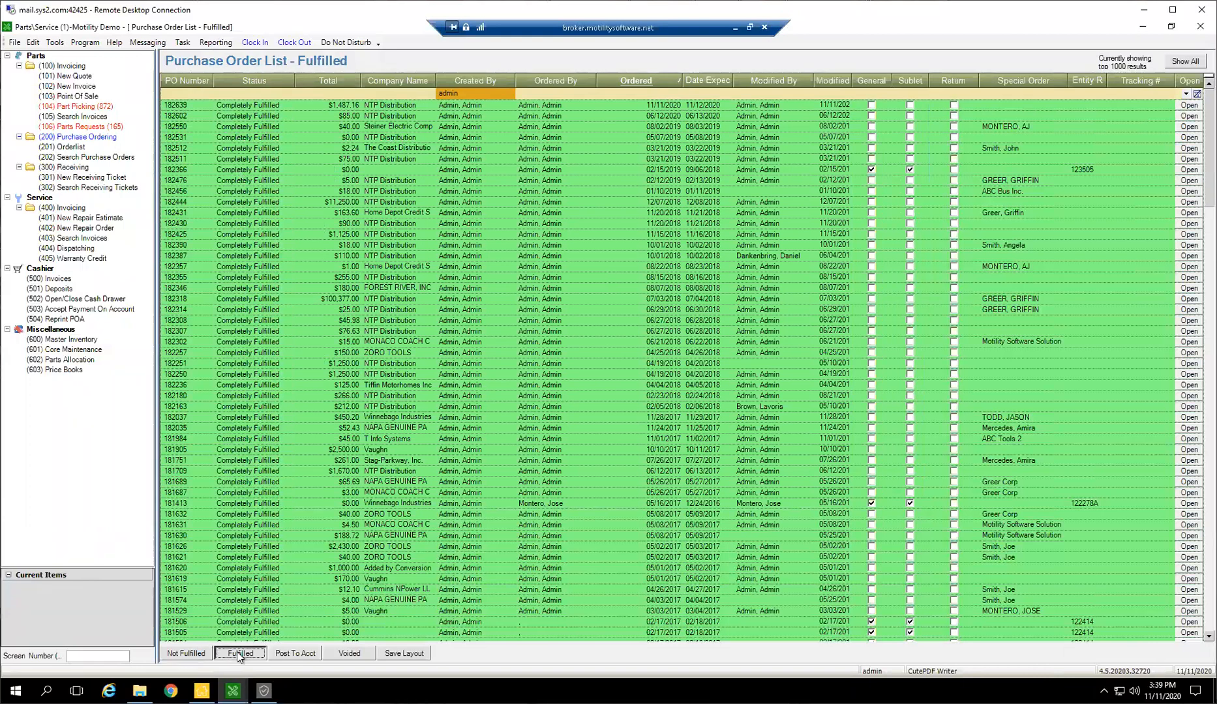
left_click(296, 654)
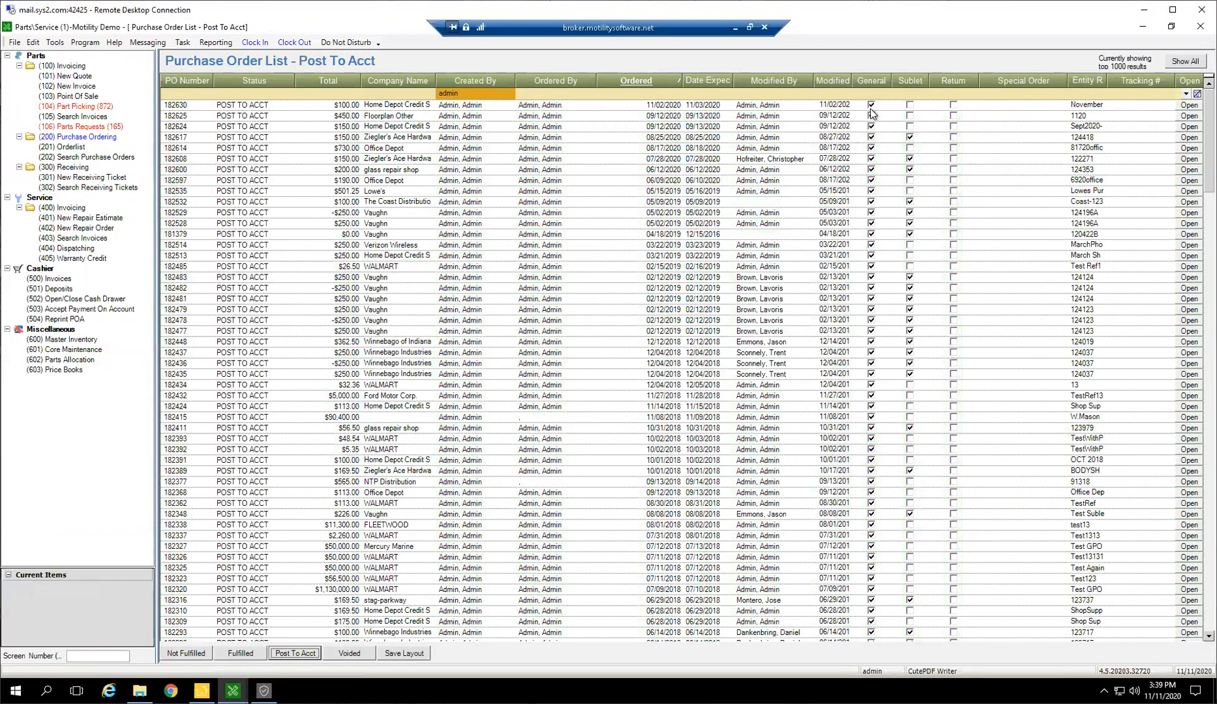
scroll(872, 282, "down", 4)
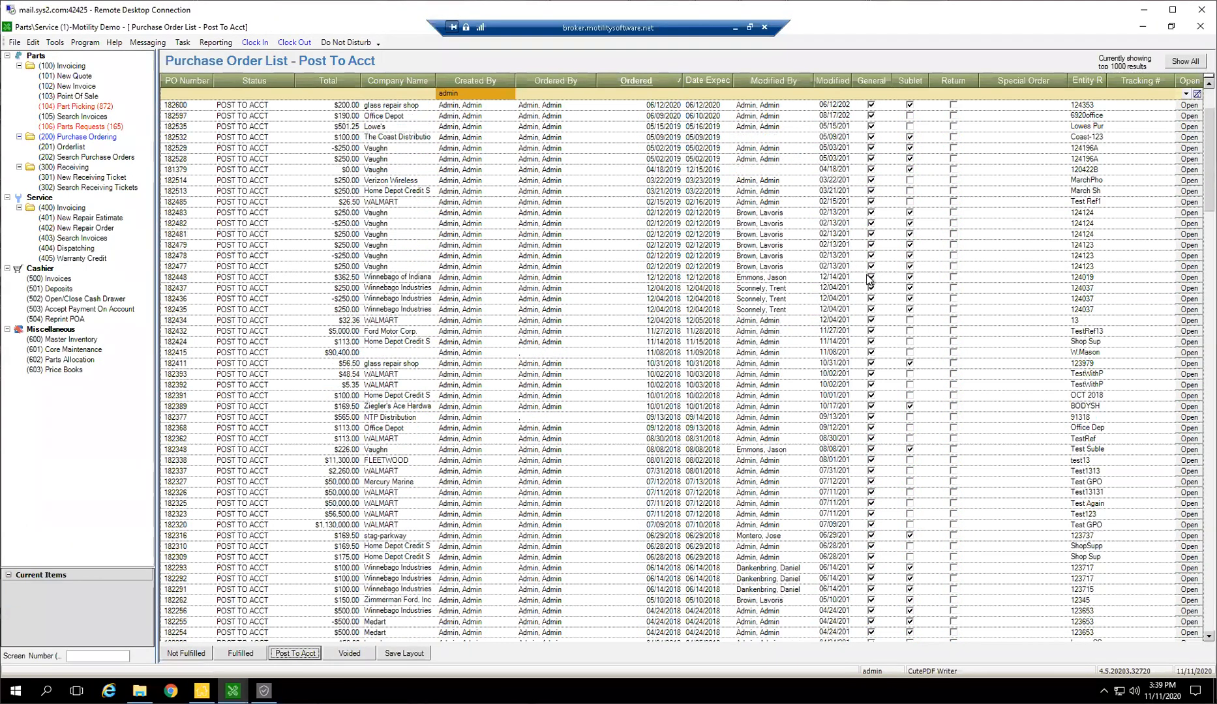
scroll(871, 282, "down", 8)
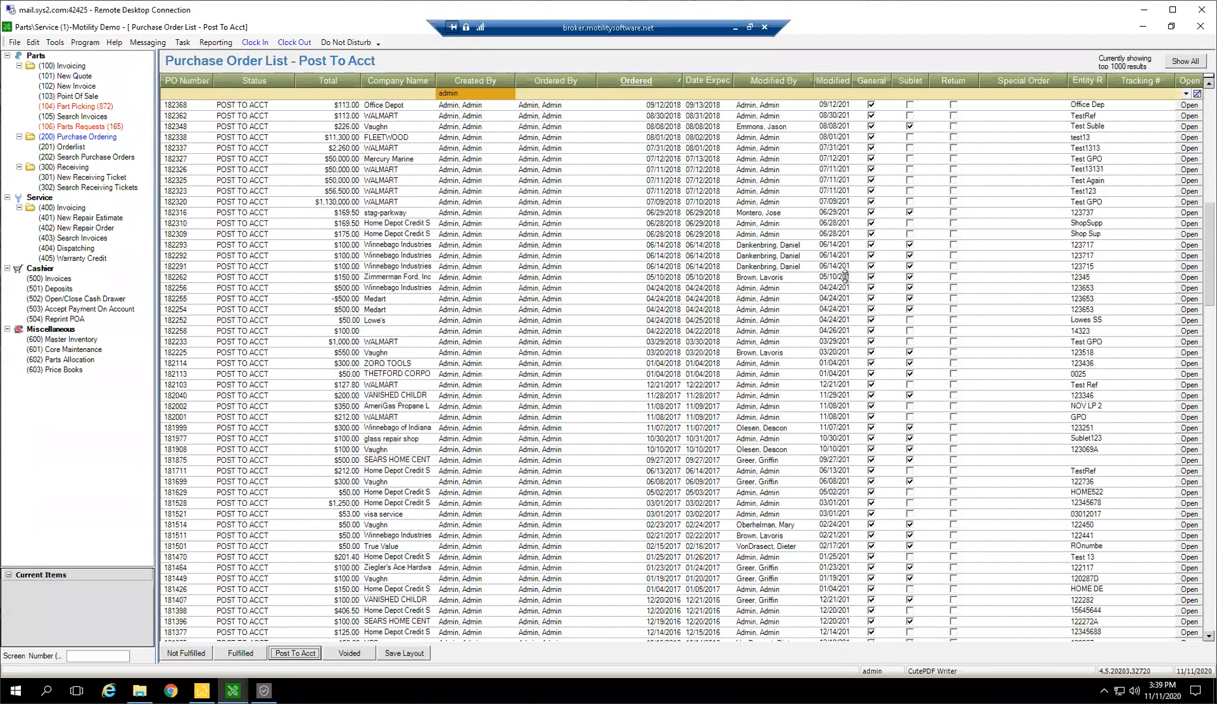
scroll(874, 298, "down", 4)
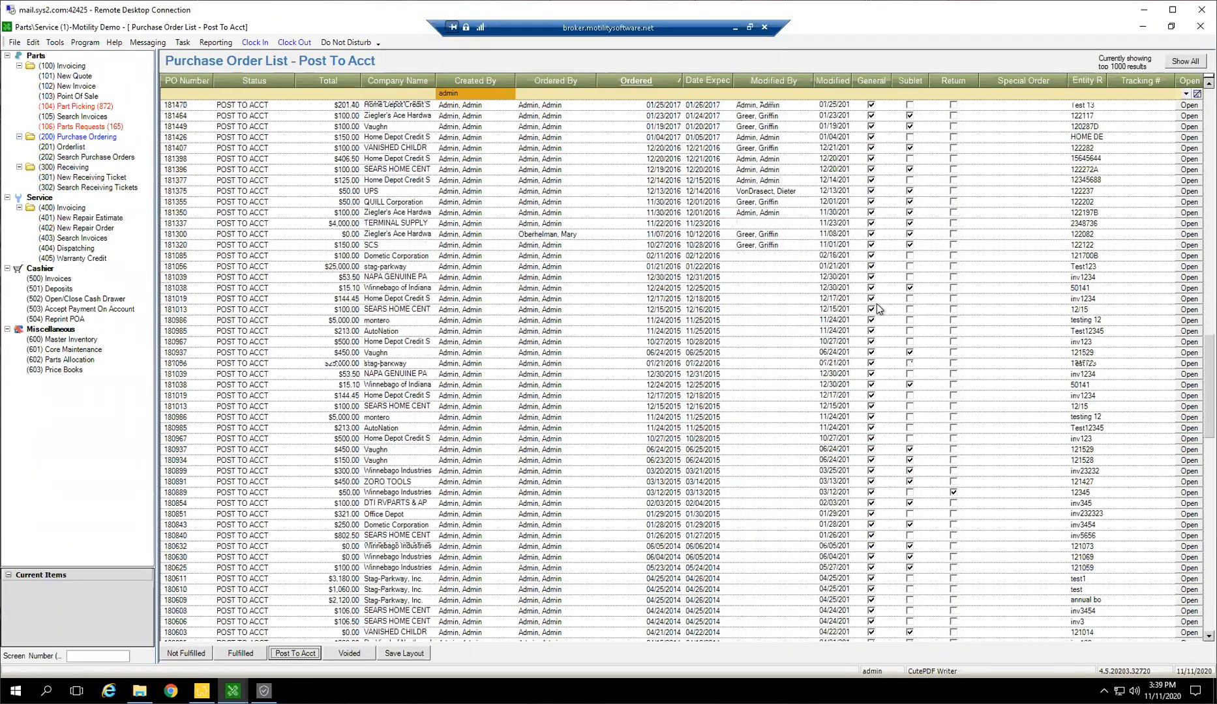
scroll(391, 456, "down", 8)
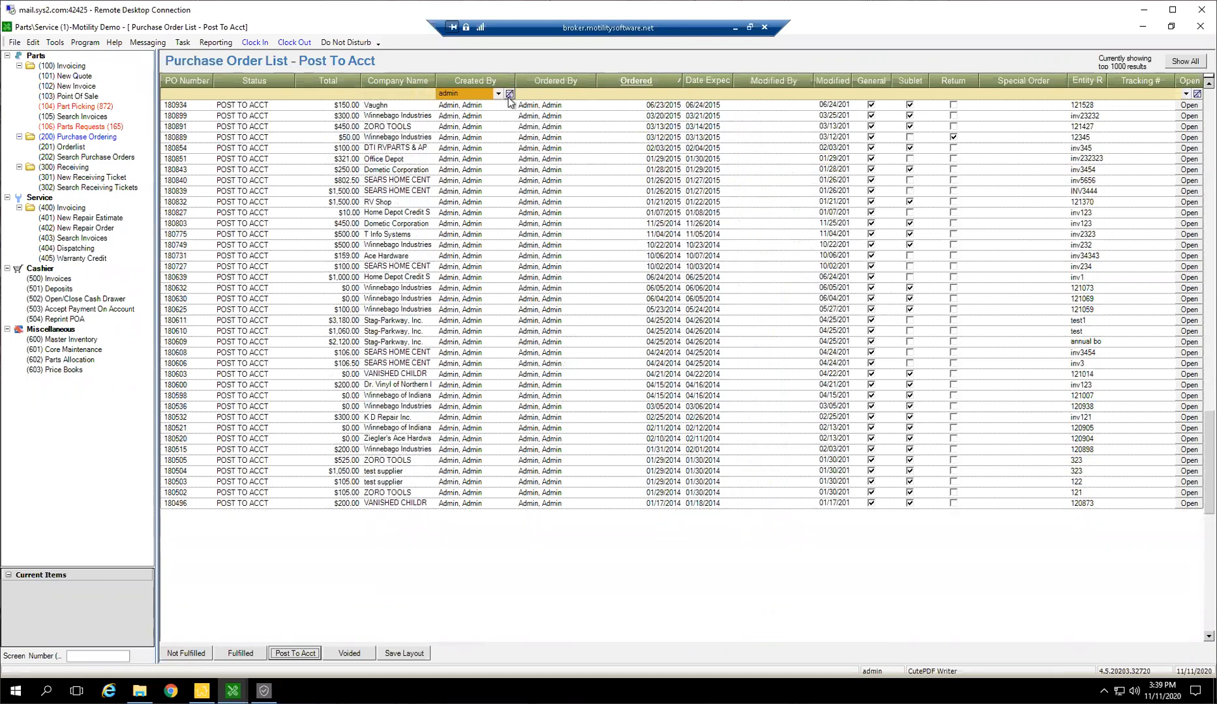
Clear the created-by filter and list the fulfilled purchase orders from all employees
left_click(509, 93)
left_click(248, 654)
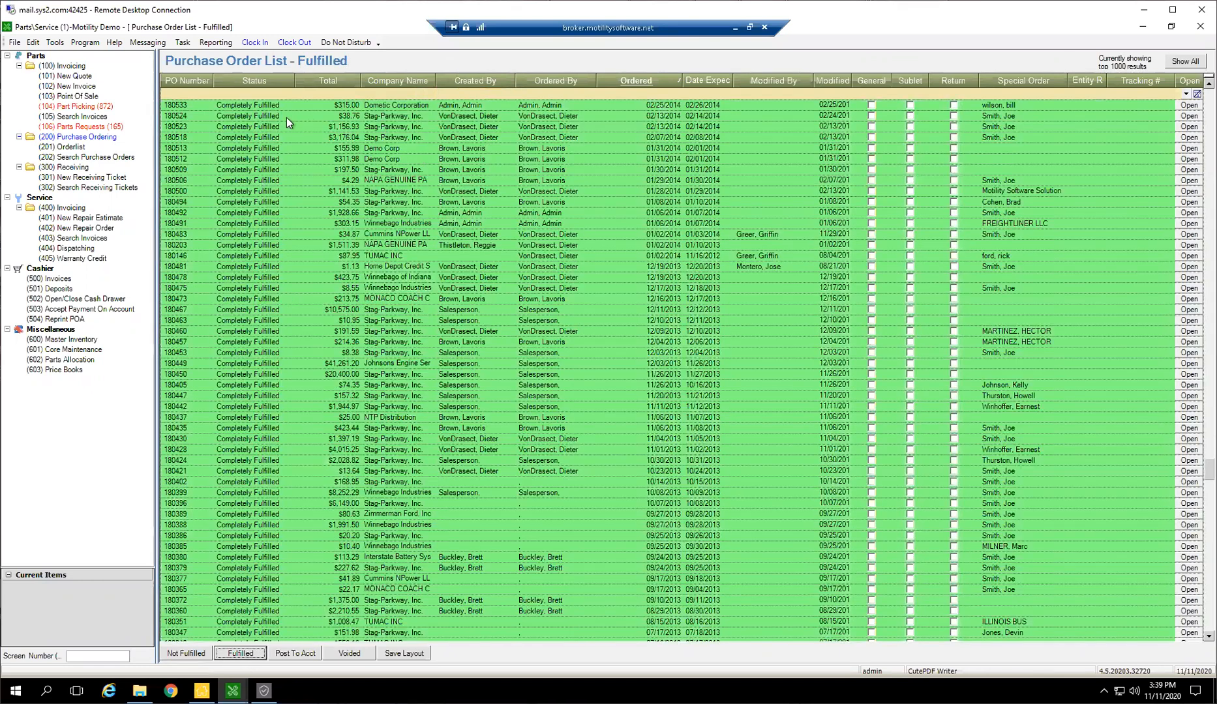
left_click(345, 158)
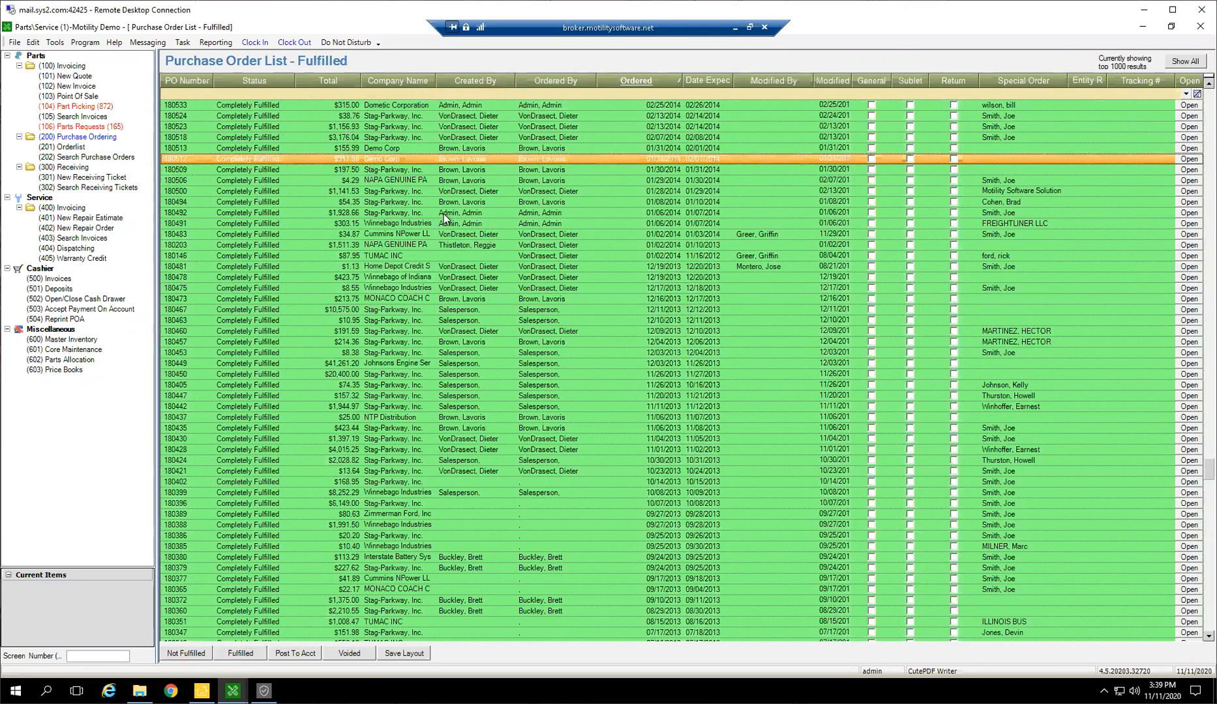
scroll(463, 197, "up", 5)
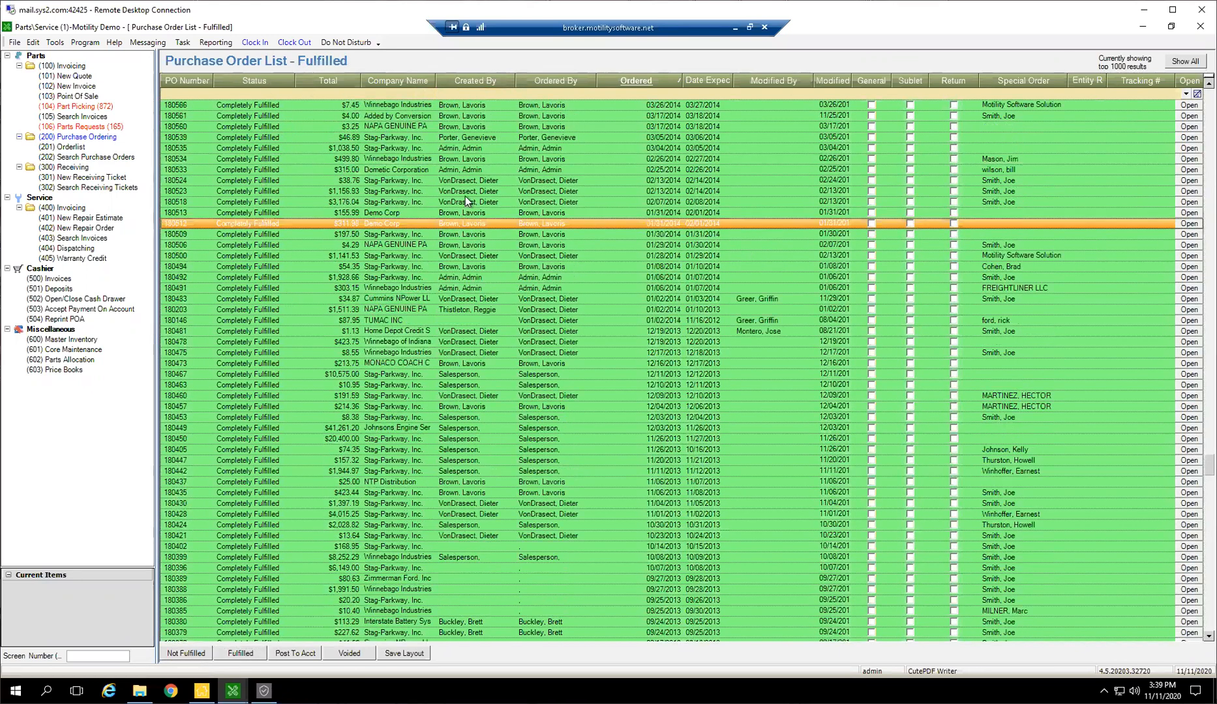
View the posted and received tickets in the receiving list, and return to the purchase order list
left_click(66, 167)
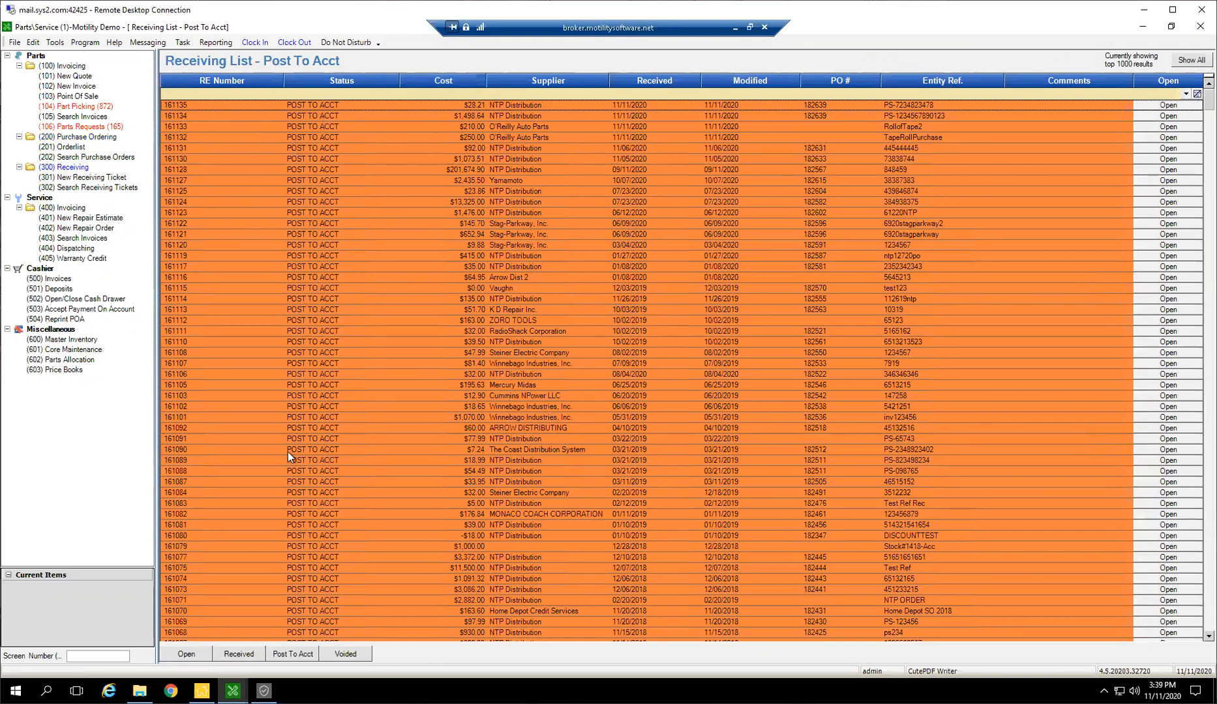
left_click(249, 658)
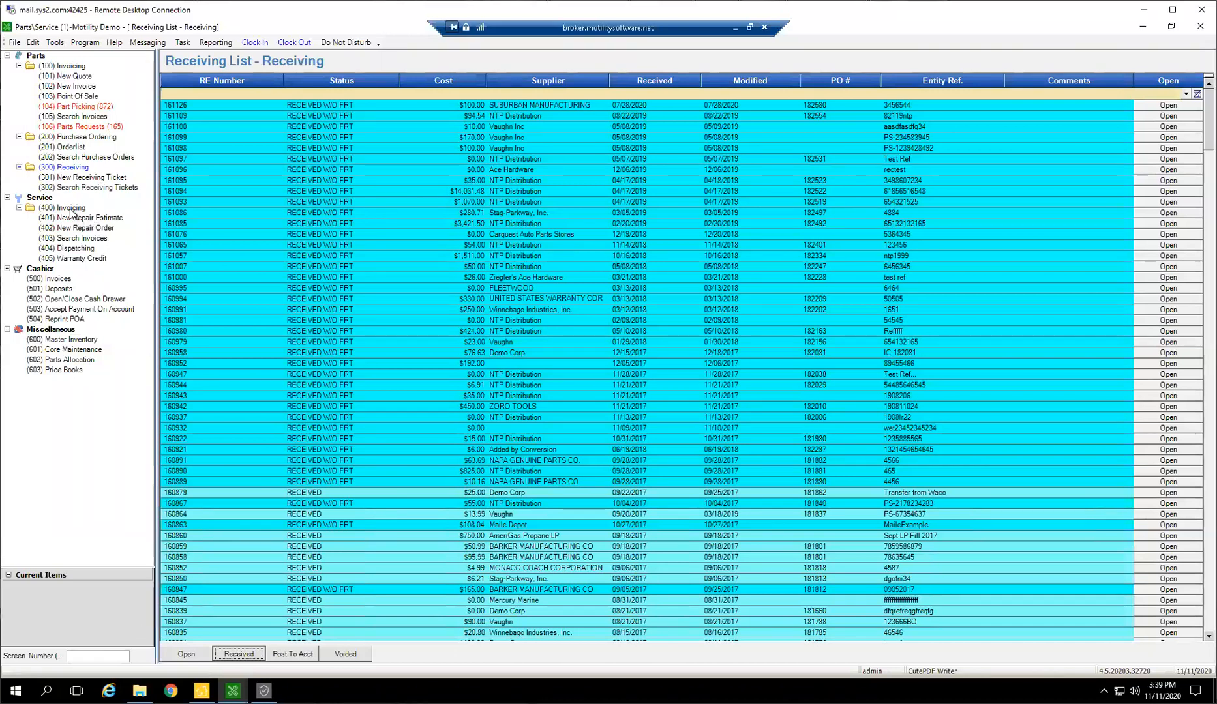
left_click(60, 137)
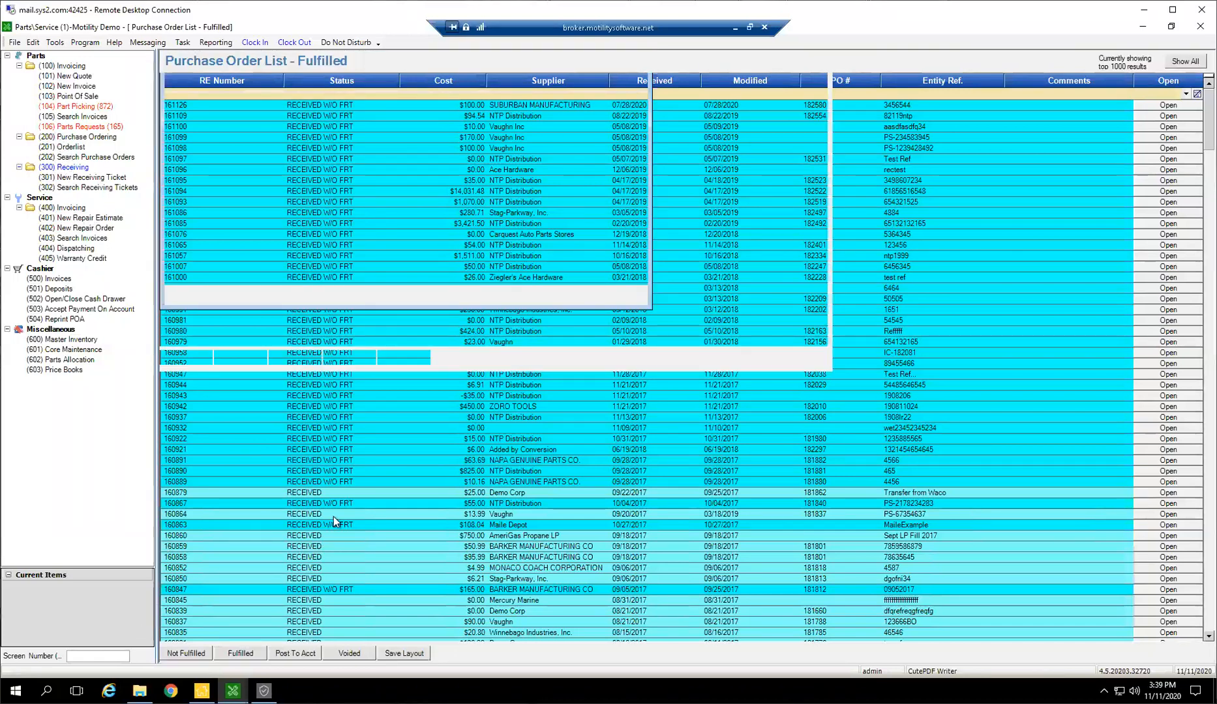
Compare the unfulfilled and fulfilled purchase order lists, finishing on the unfulfilled one
left_click(189, 654)
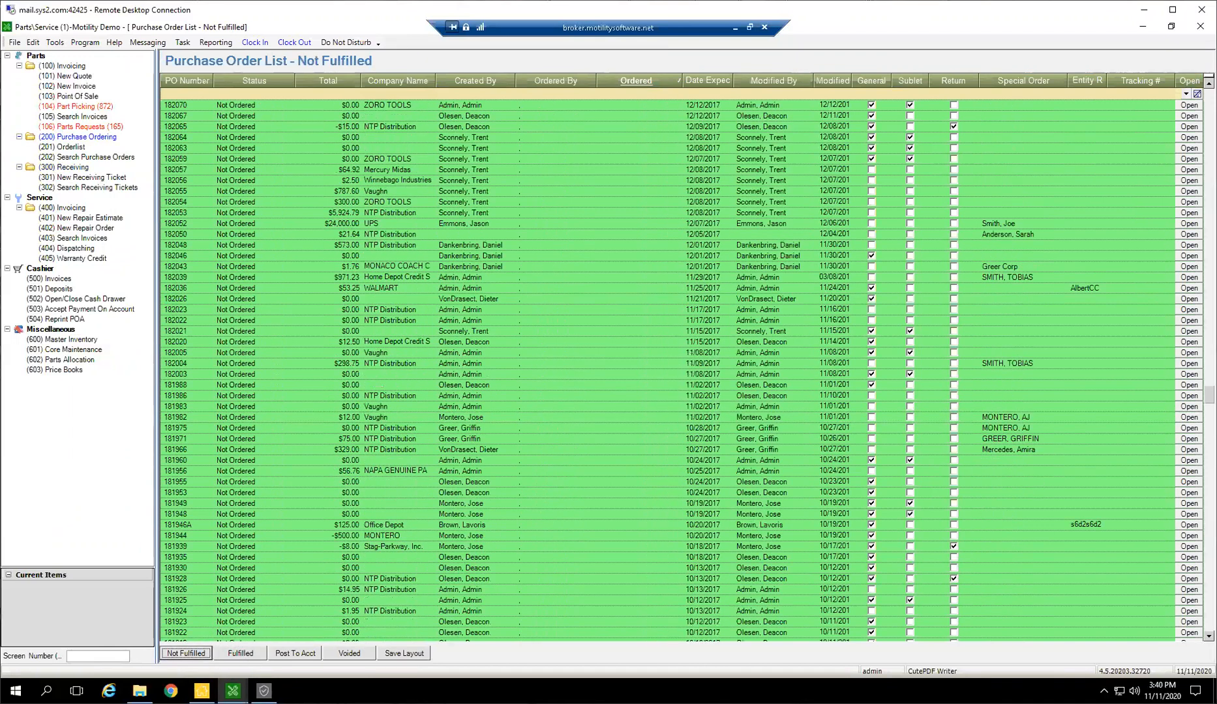
left_click(241, 653)
mouse_move(233, 690)
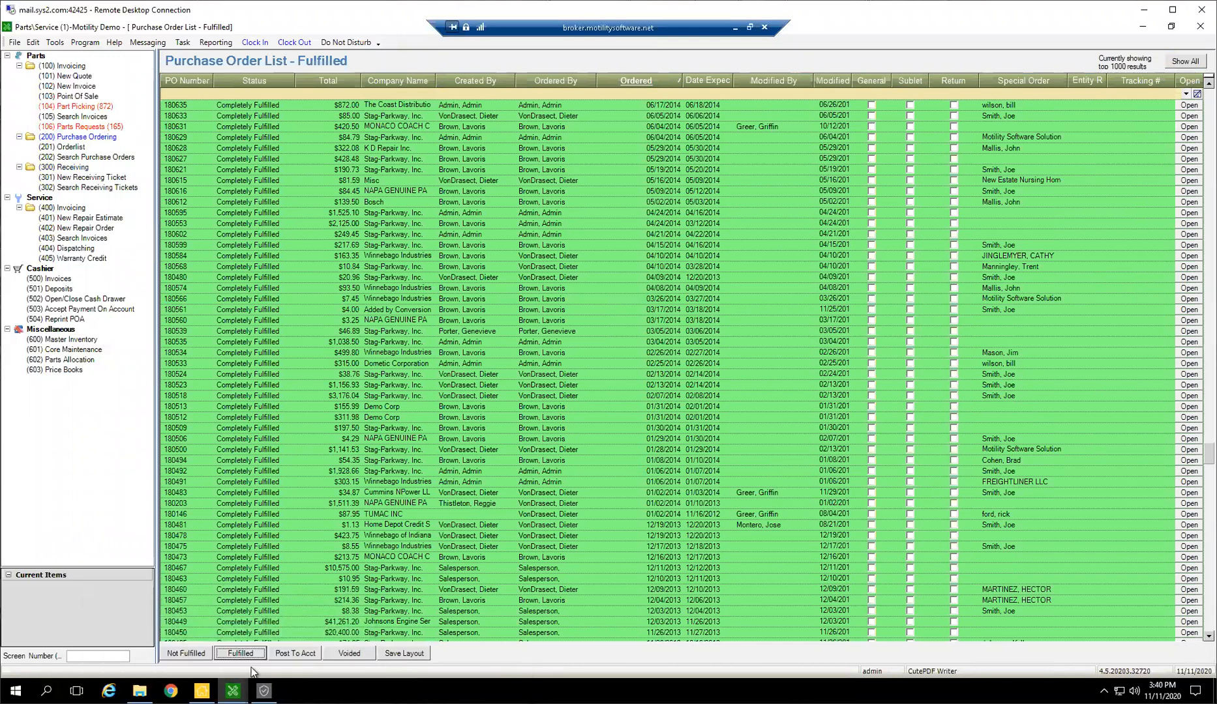
left_click(205, 654)
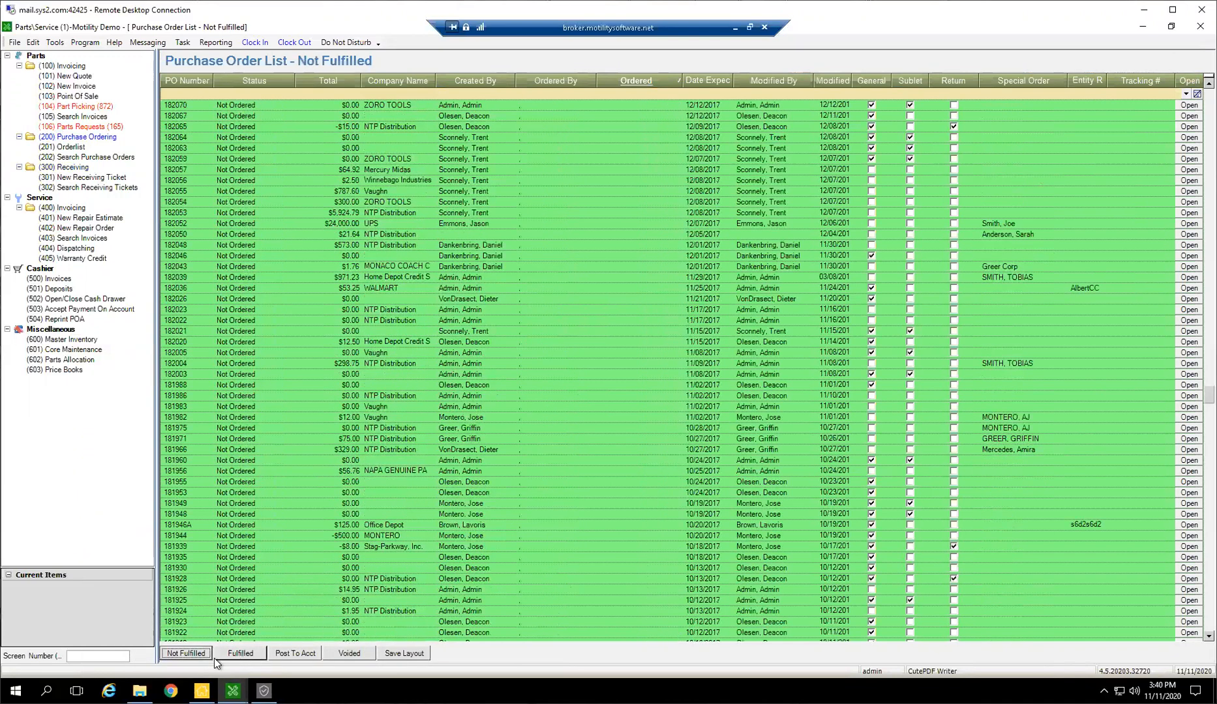
left_click(227, 655)
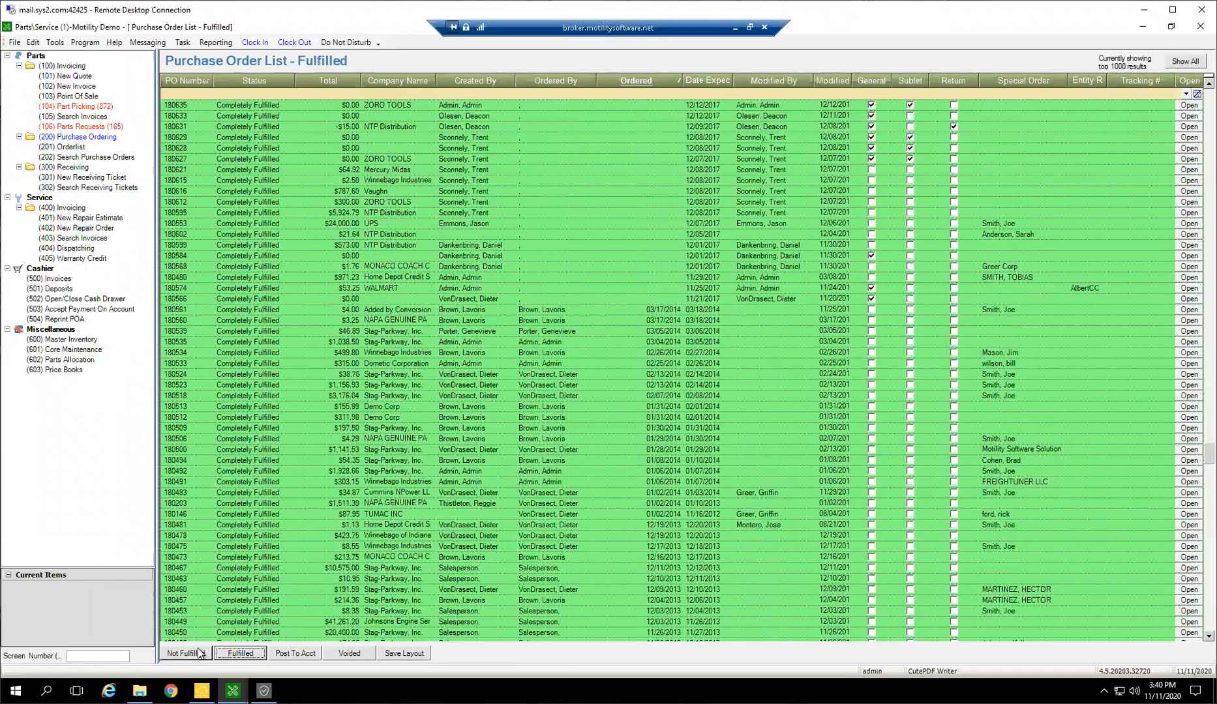
left_click(186, 648)
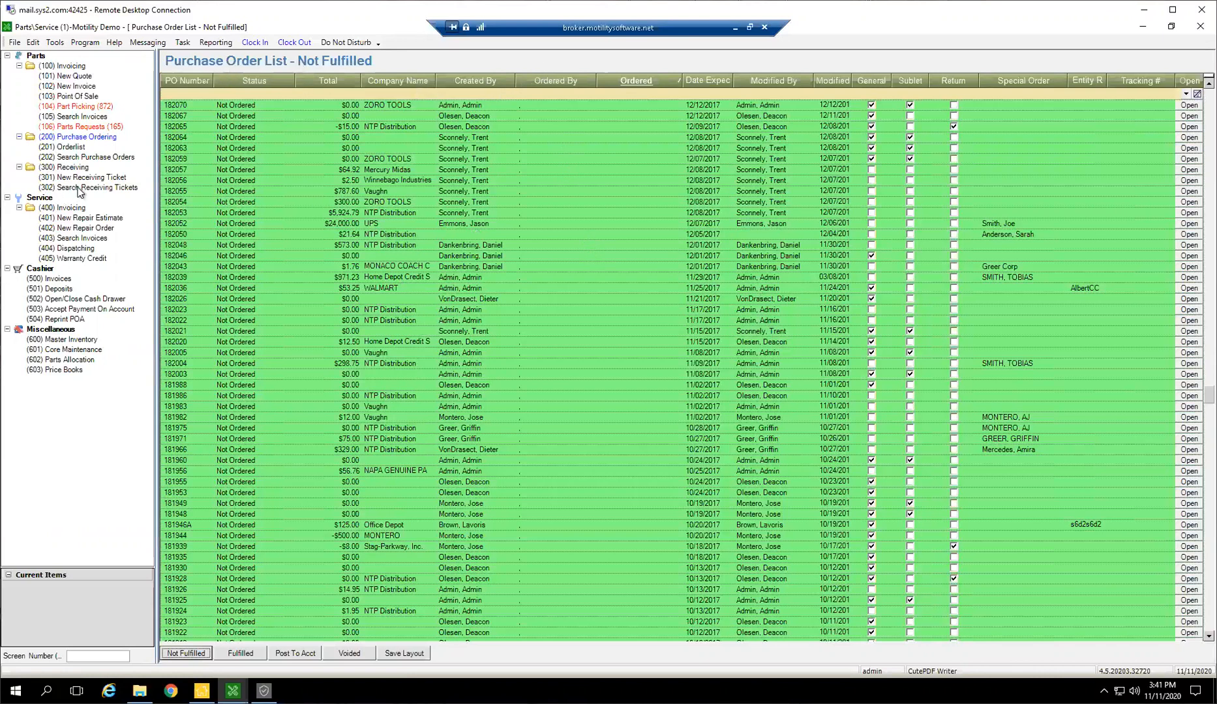
left_click(102, 478)
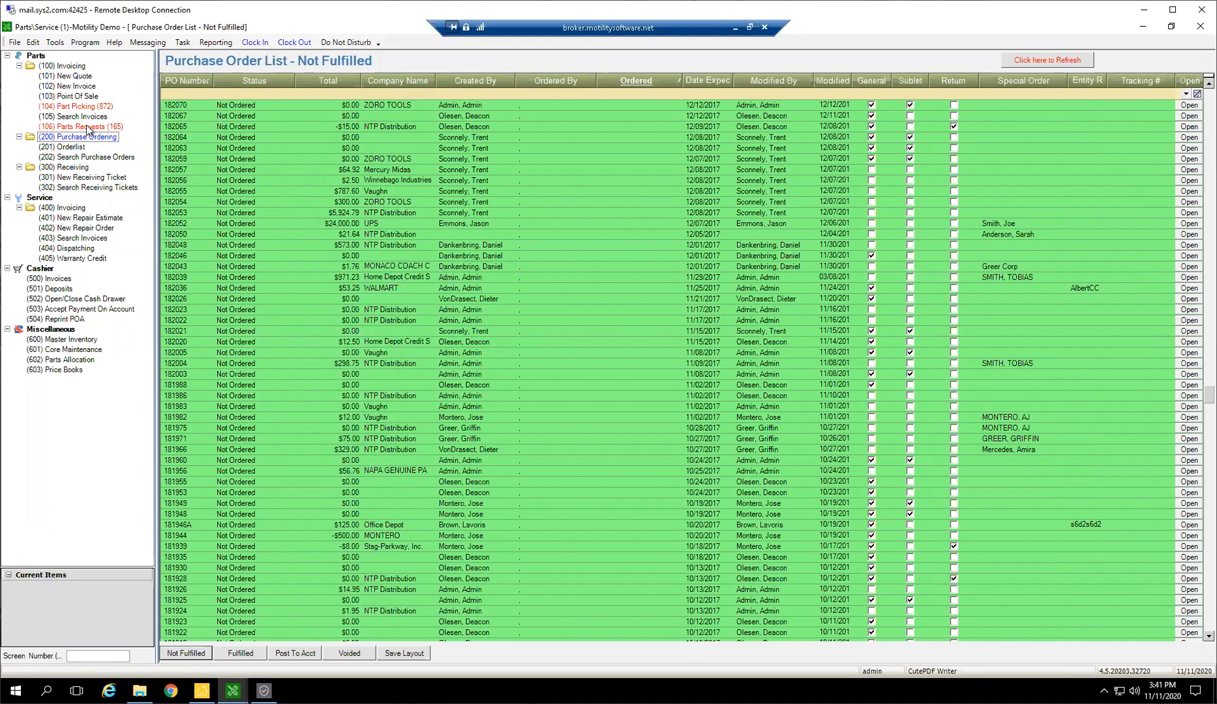
Open the open-invoice repair order for the 12 Chevy Aveo from service invoicing, acknowledge its alert, and select the "test" repair
left_click(62, 208)
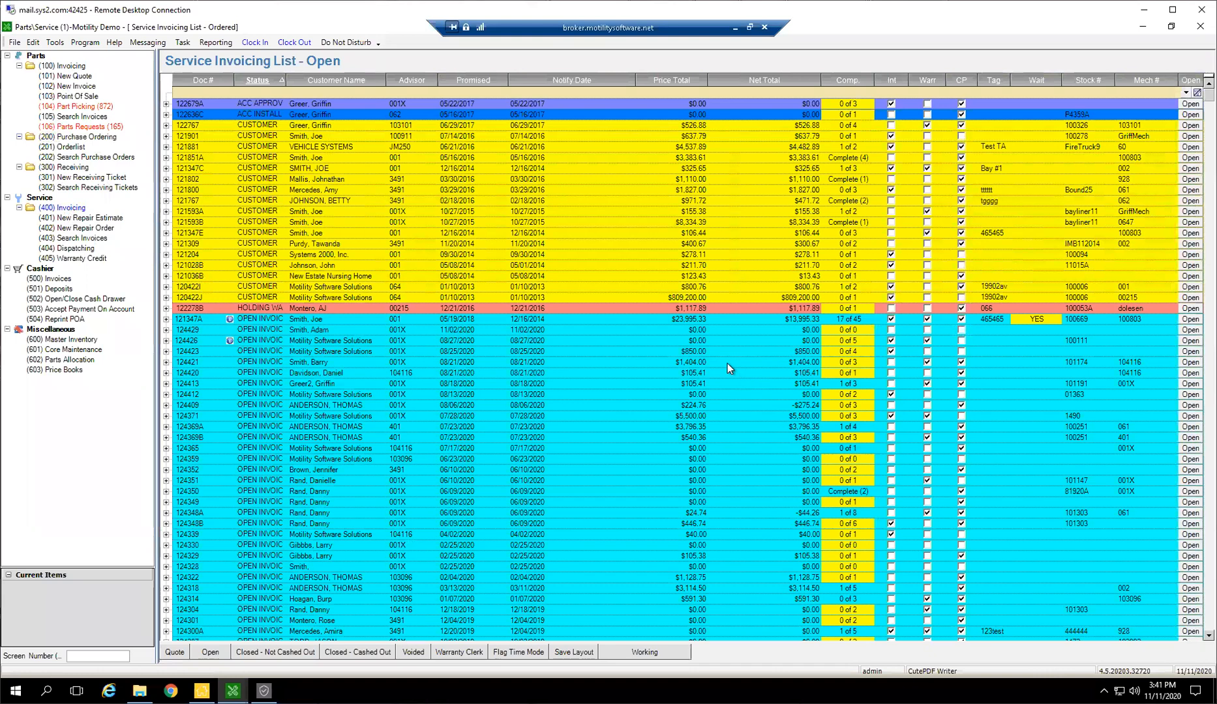
left_click(728, 364)
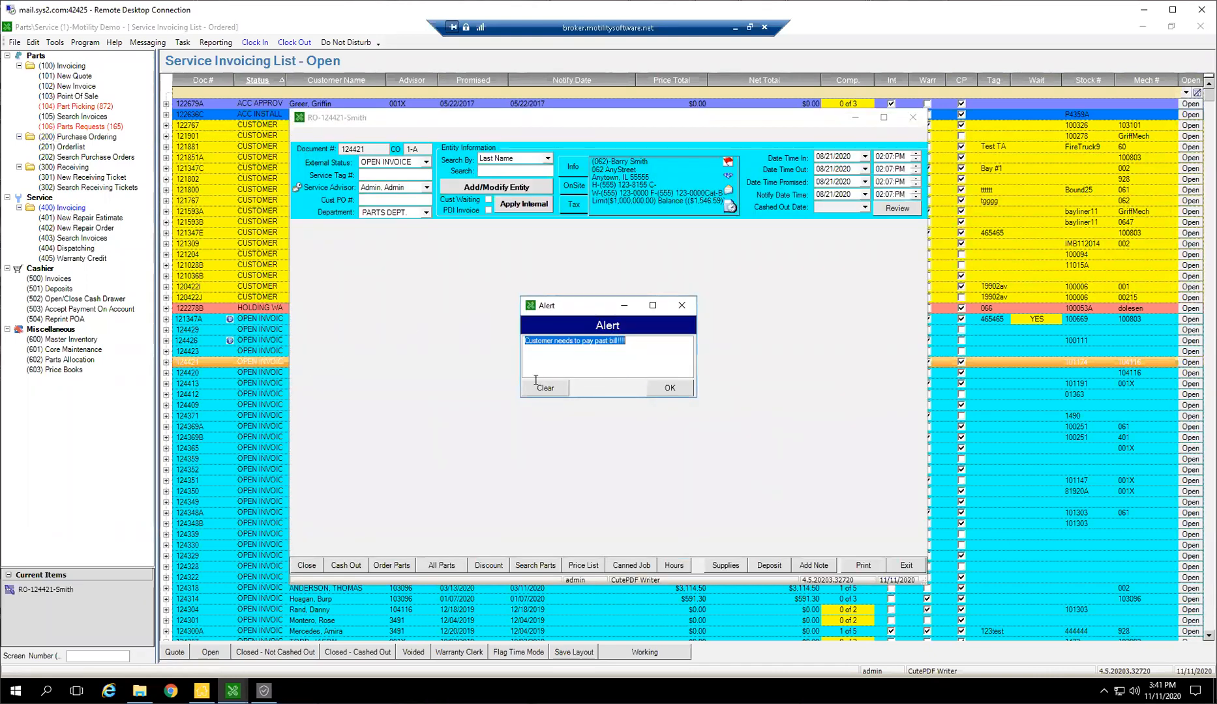
left_click(659, 385)
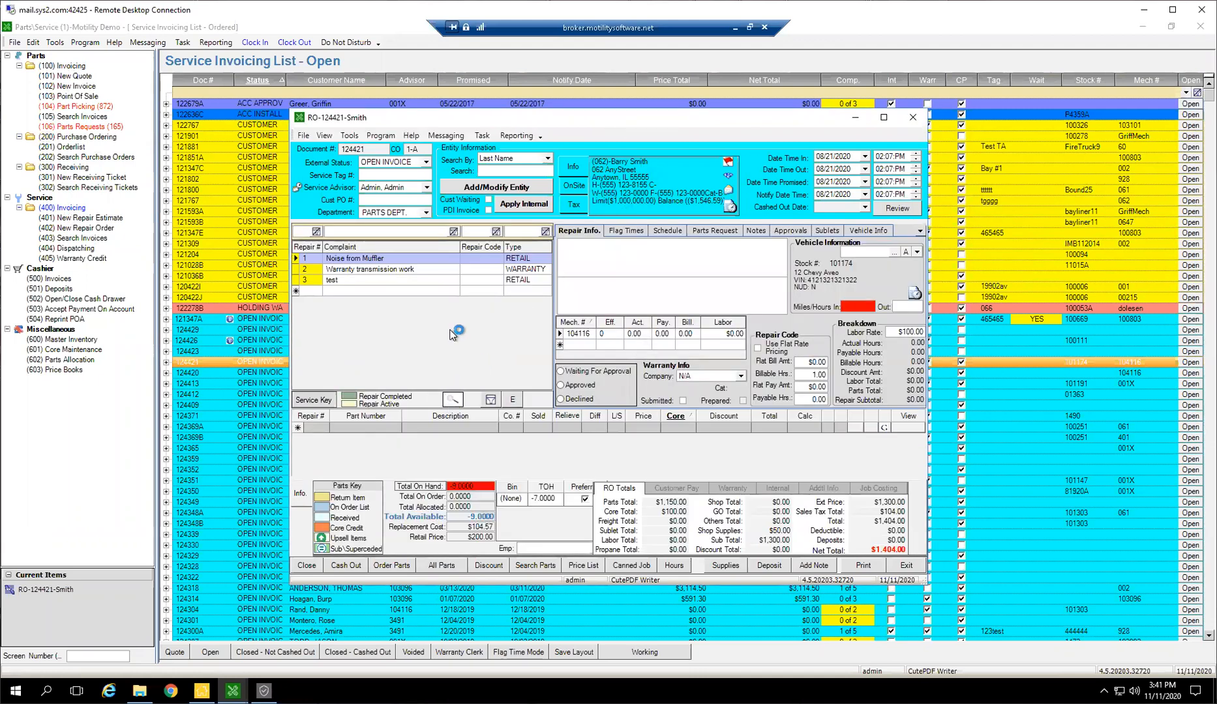
left_click(388, 285)
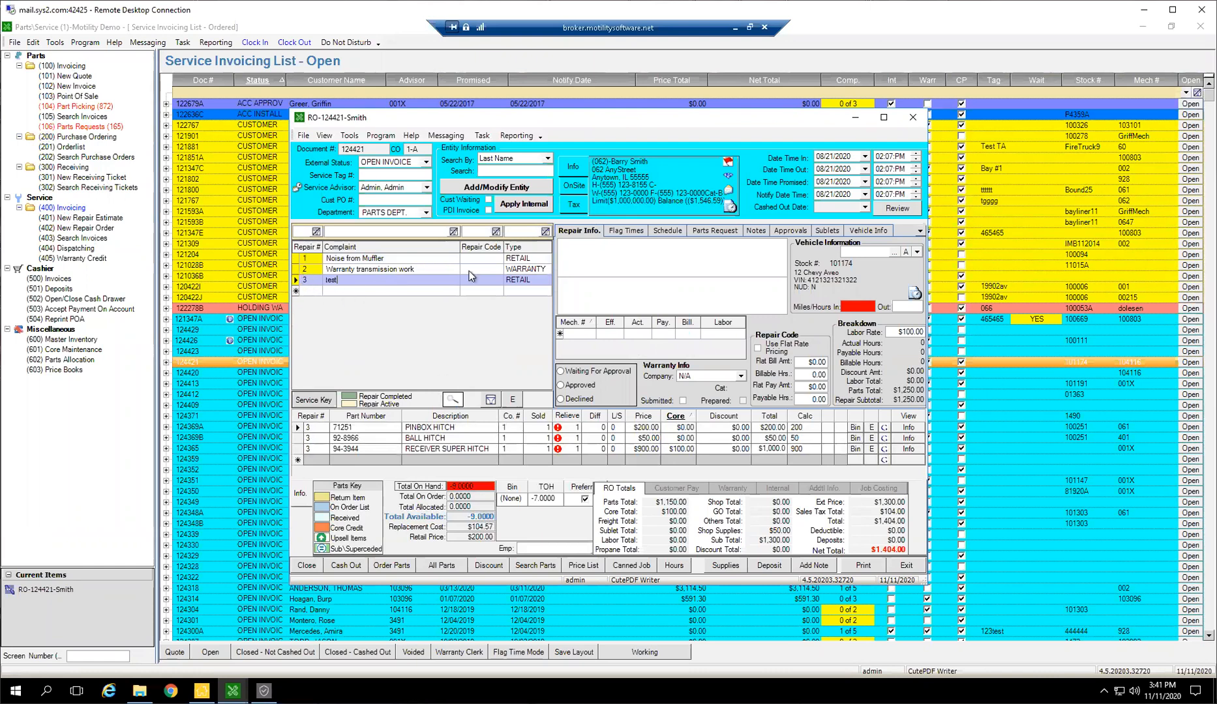
Check the stock availability of the PINBOX HITCH, BALL HITCH and RECEIVER SUPER HITCH part lines
left_click(572, 427)
left_click(461, 437)
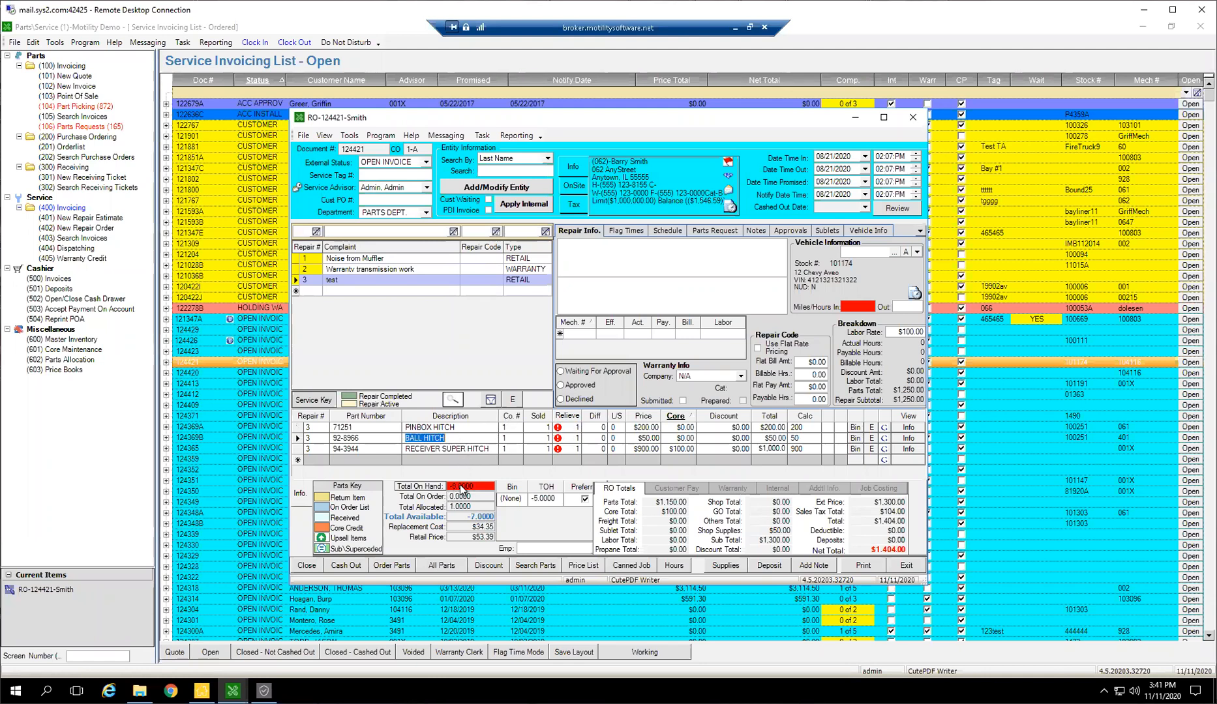
left_click(463, 451)
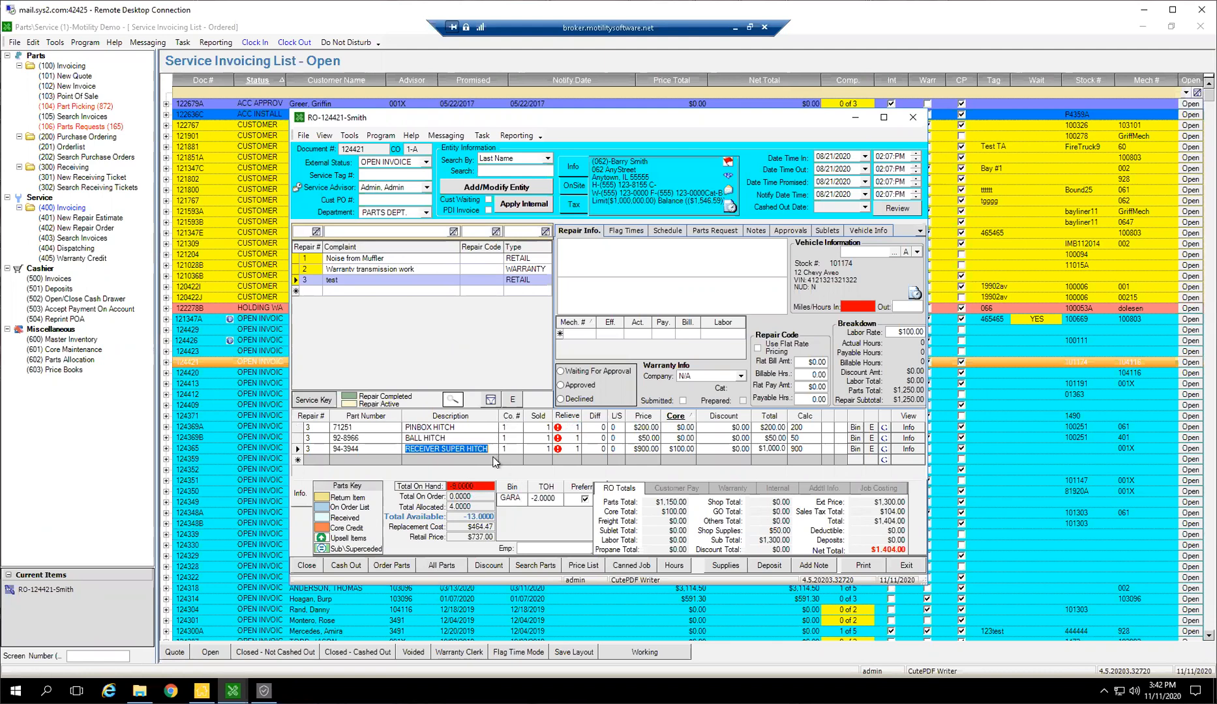
Copy the part number of the BALL HITCH line
left_click(474, 439)
left_click(366, 440)
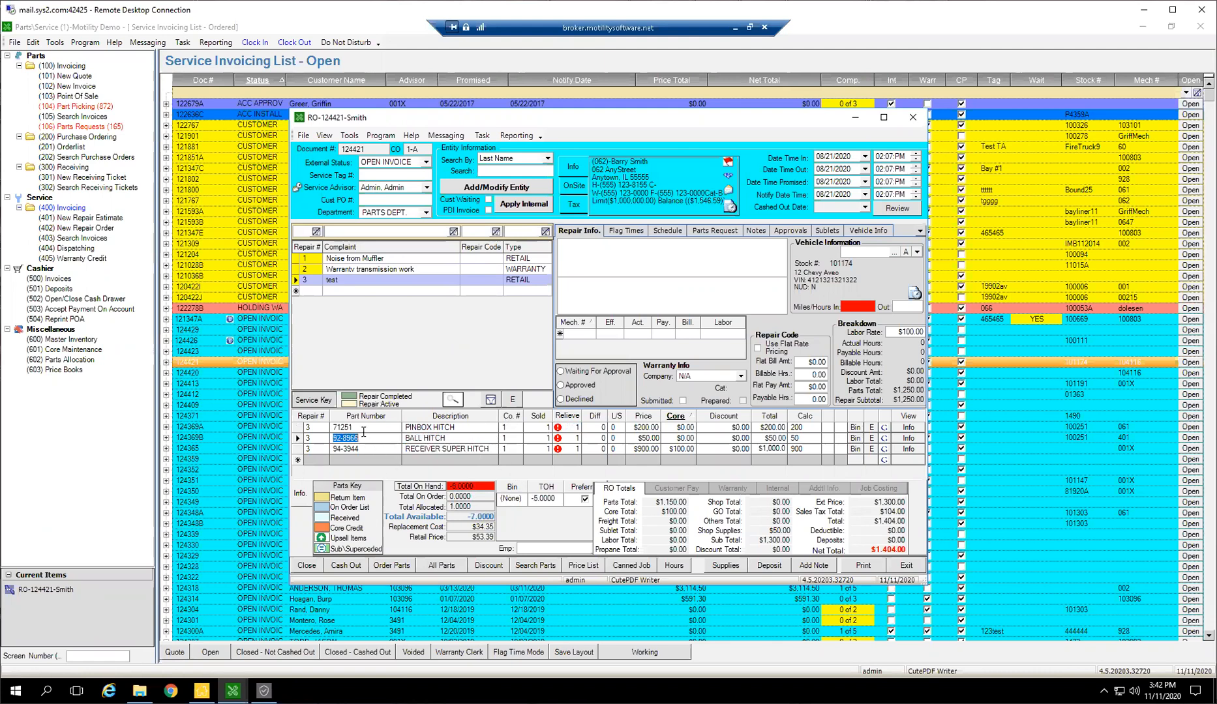
right_click(359, 439)
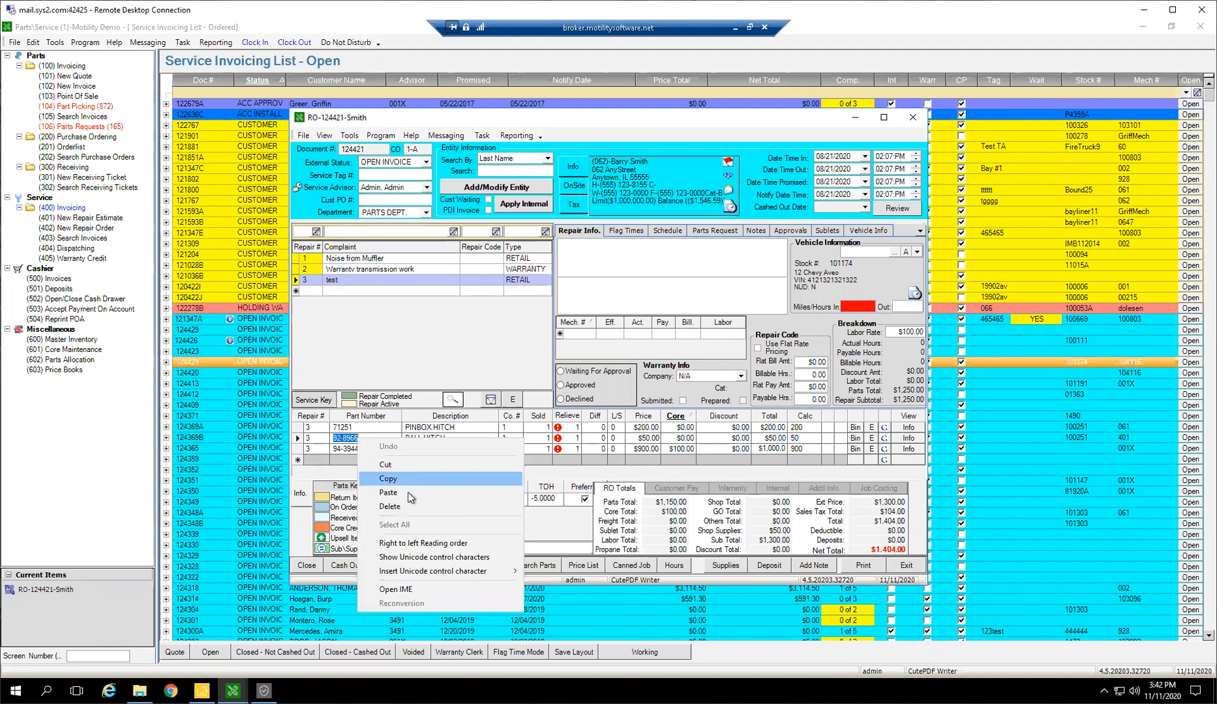
left_click(376, 480)
Place the BALL HITCH part line from the repair order directly on order
left_click(474, 429)
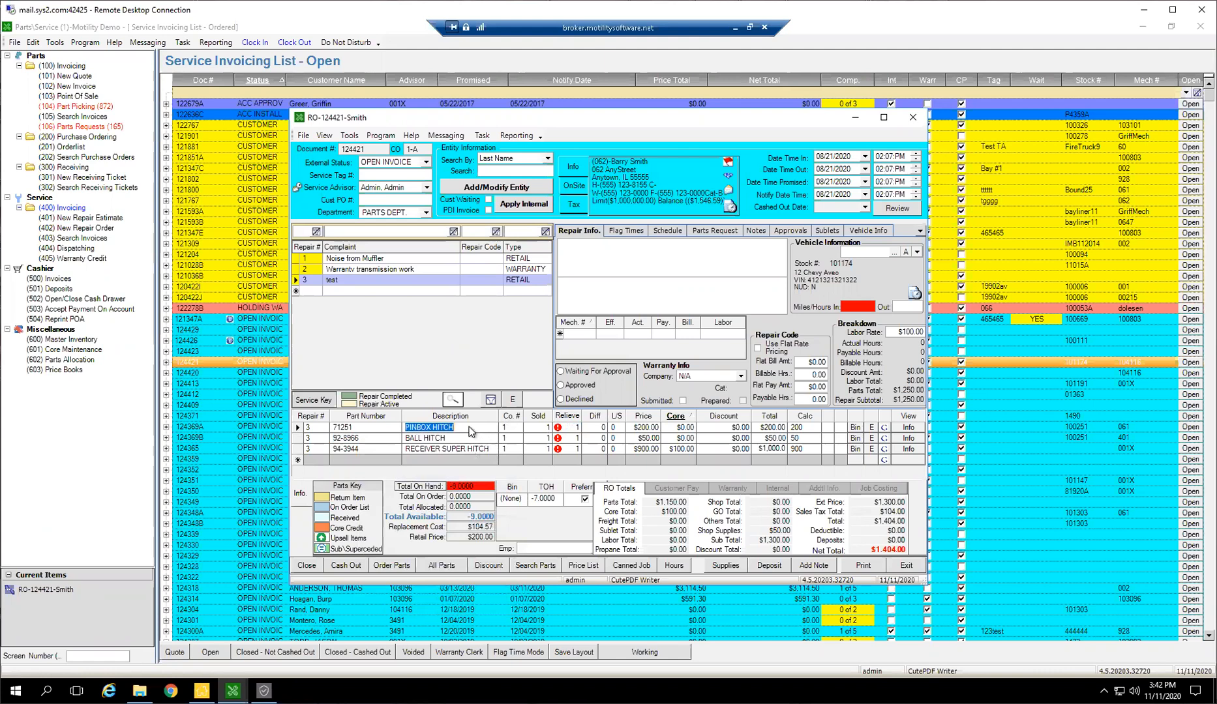
left_click(437, 439)
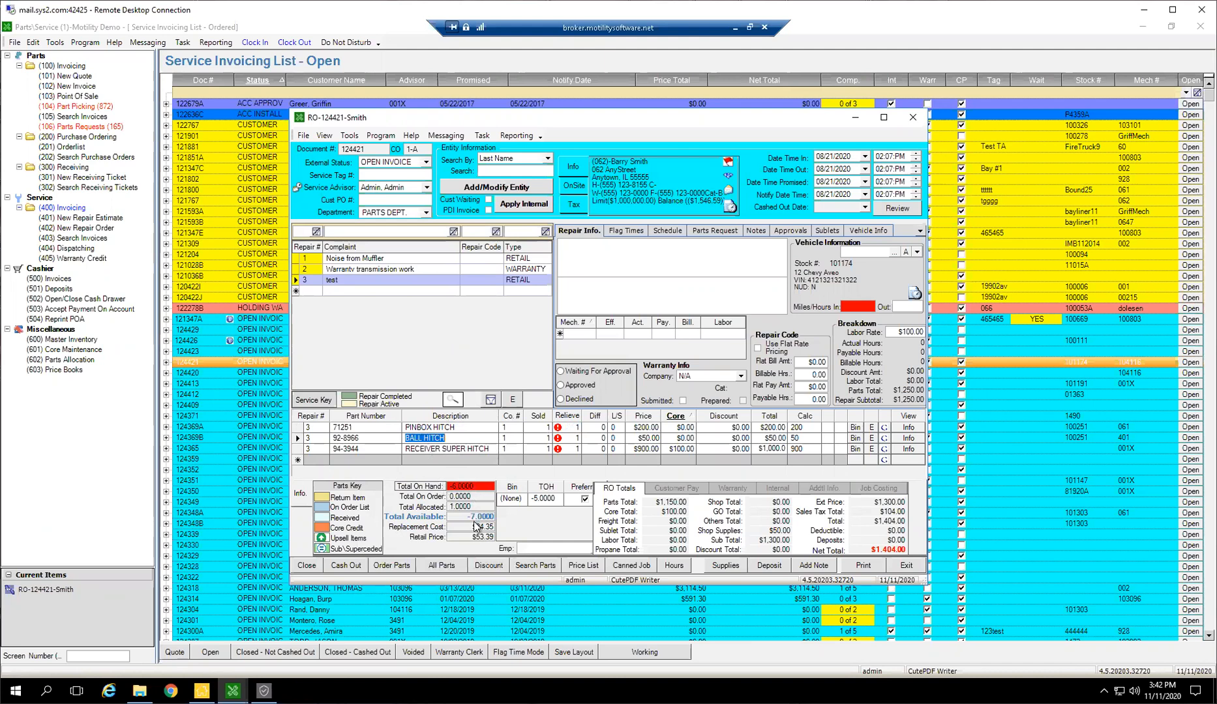
left_click(483, 428)
right_click(447, 438)
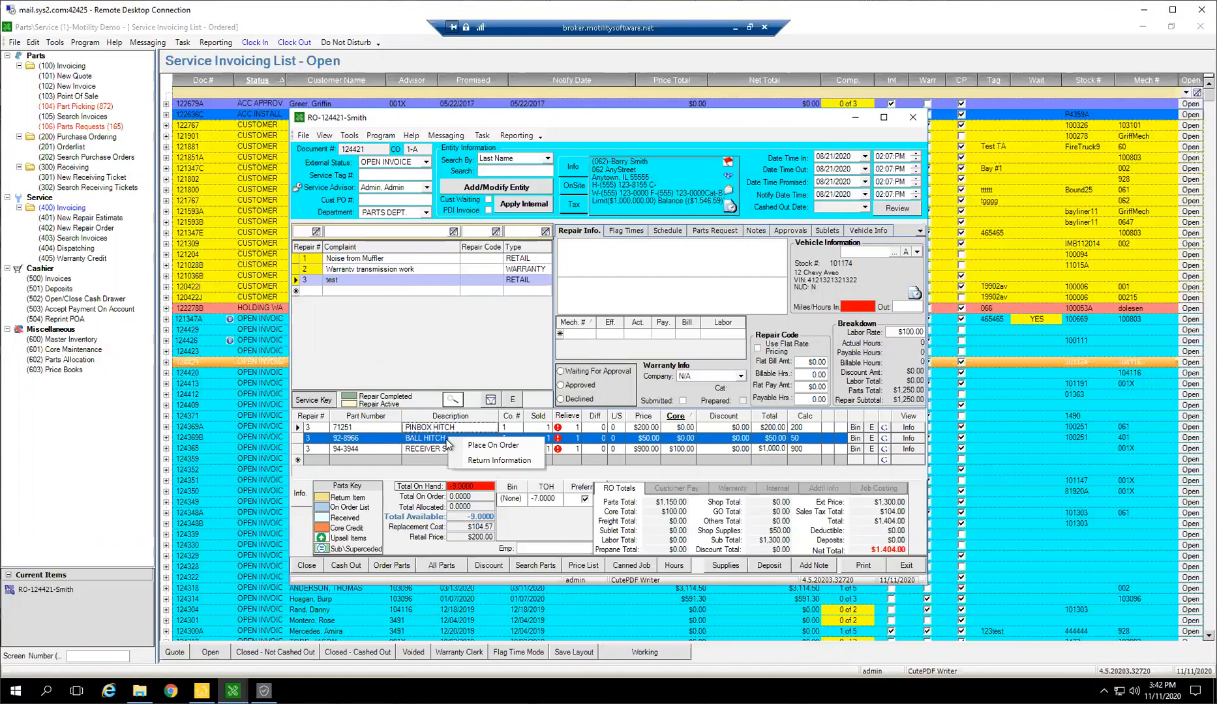
left_click(472, 448)
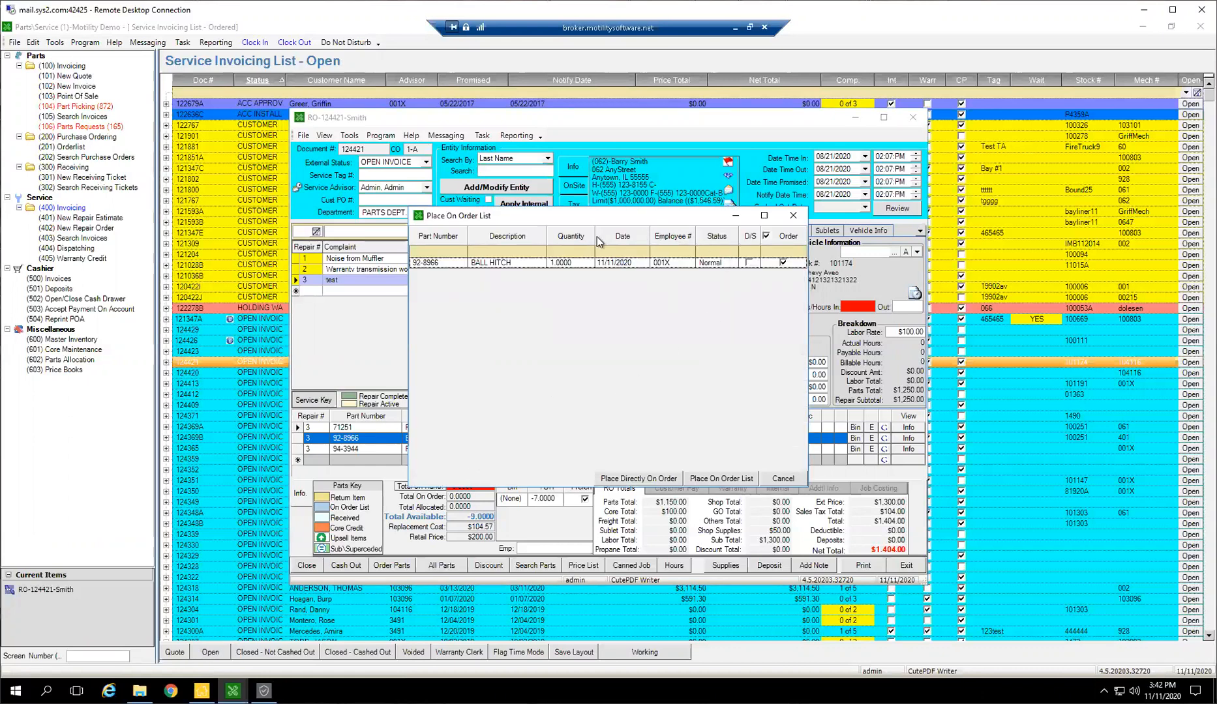
left_click(569, 262)
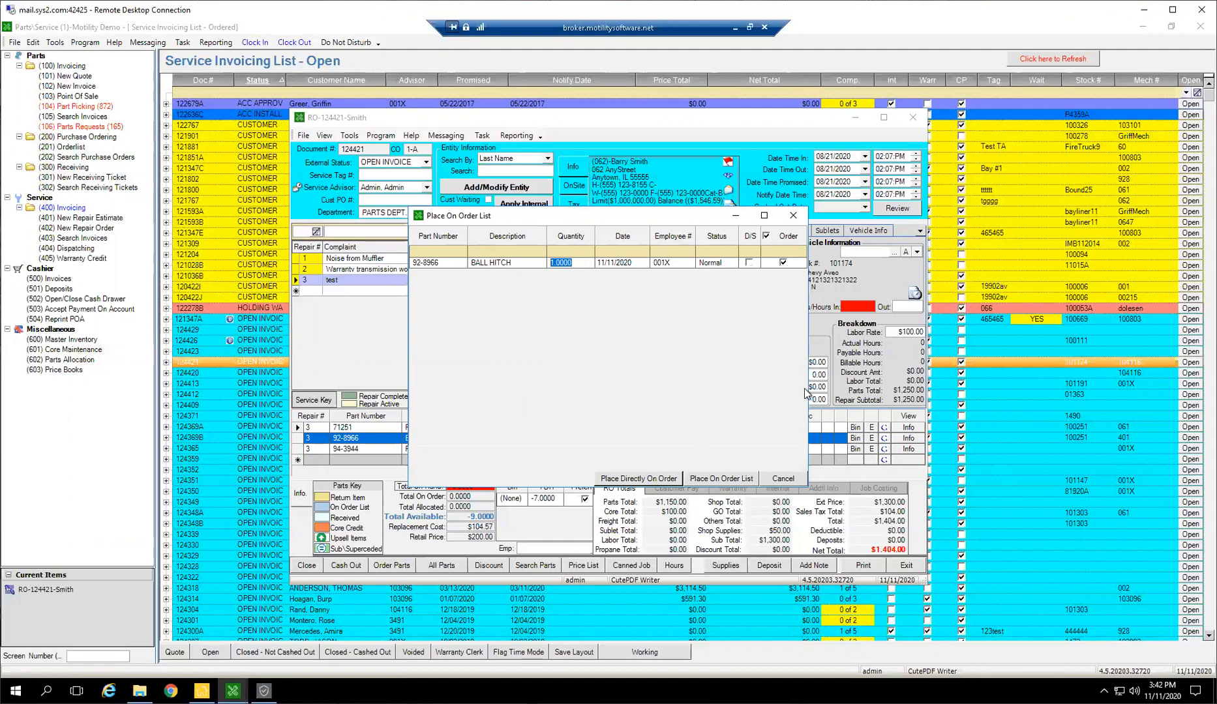
left_click(644, 477)
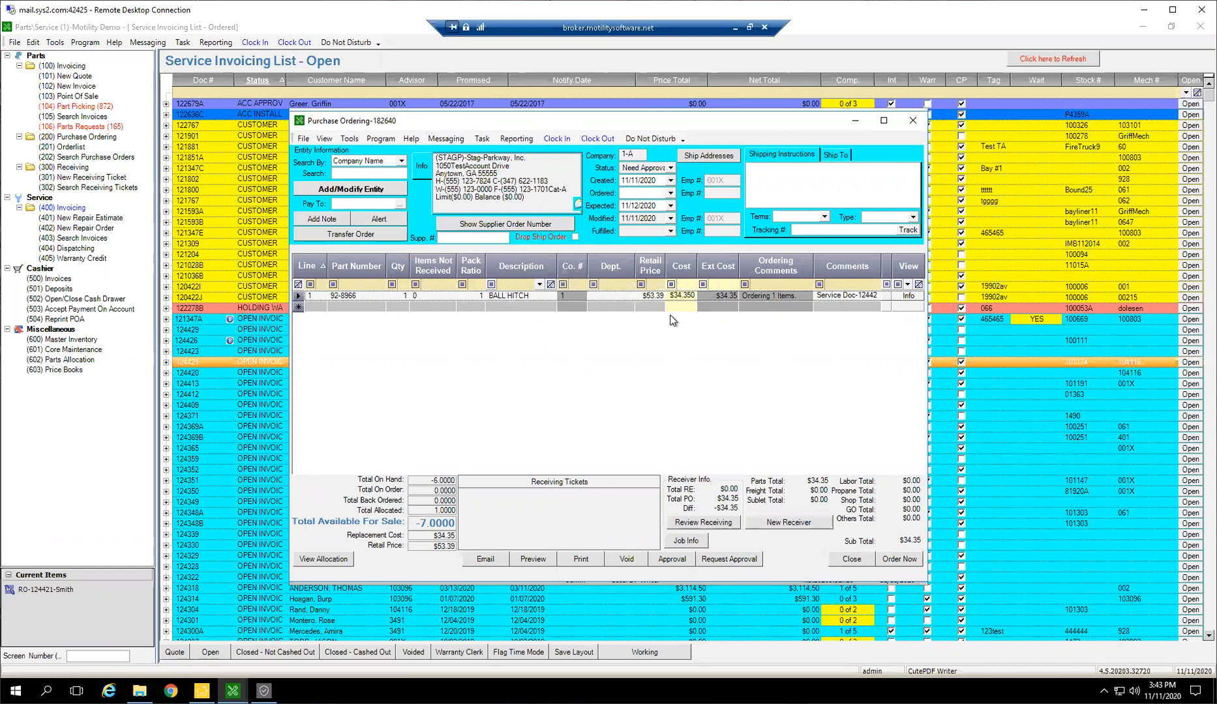
Place the Stag-Parkway purchase order for the BALL HITCH and dismiss the PO ticket's PDF save
left_click(904, 564)
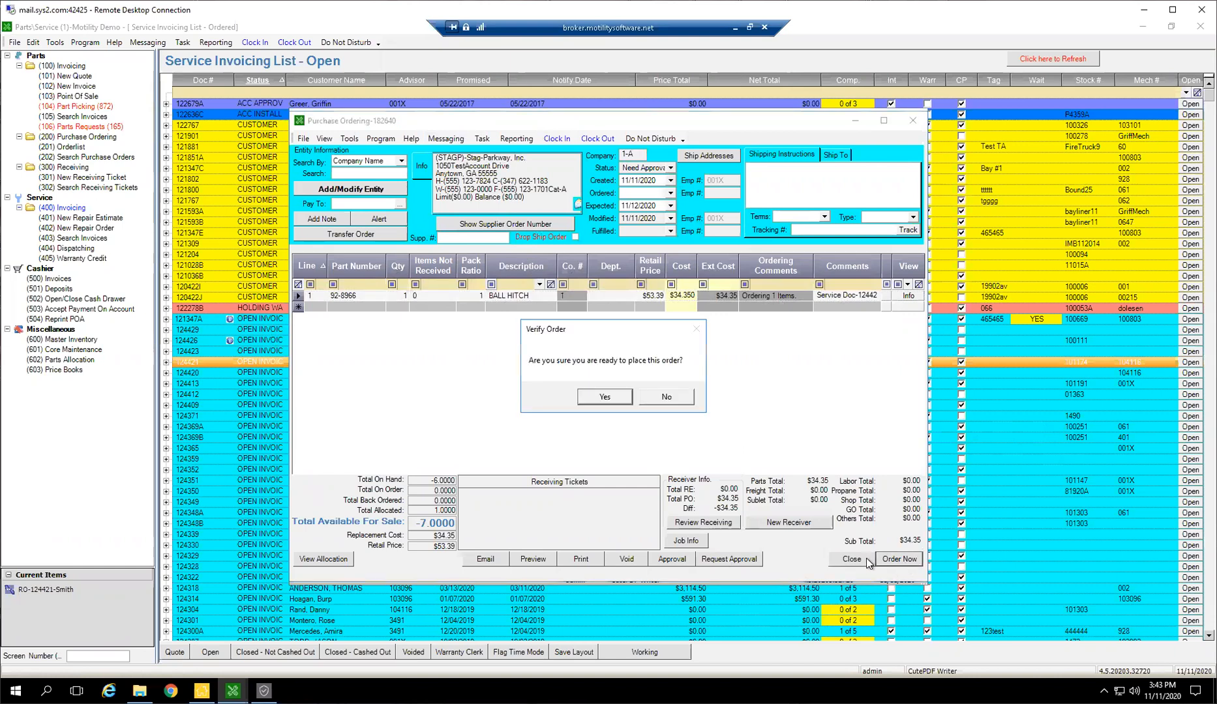
left_click(601, 399)
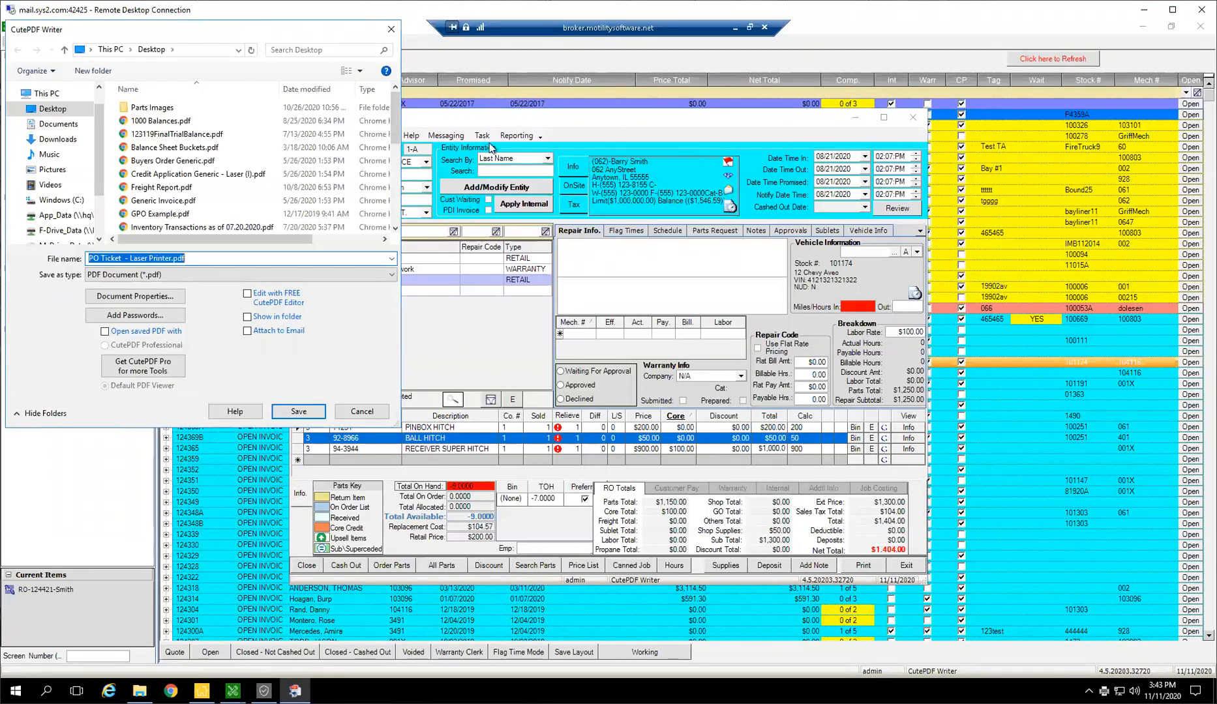
left_click(360, 415)
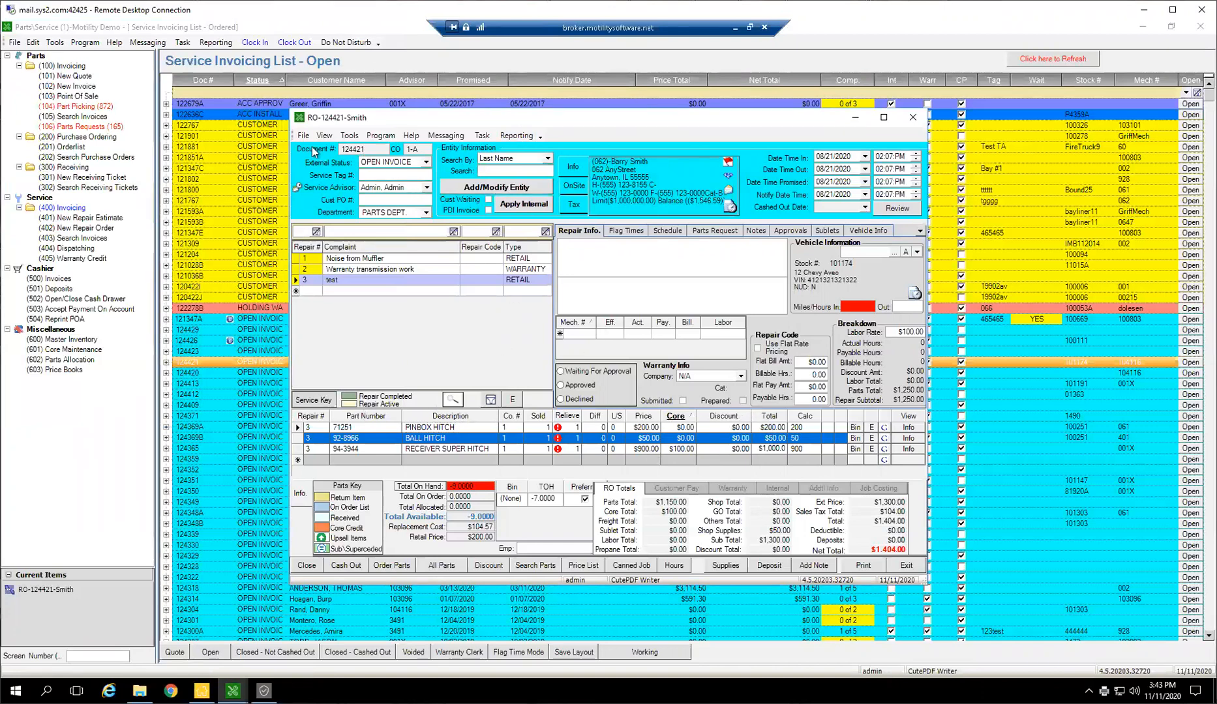
Review the BALL HITCH part's transaction history, checking its order, receive and demand entries, and return to the repair order
left_click(455, 428)
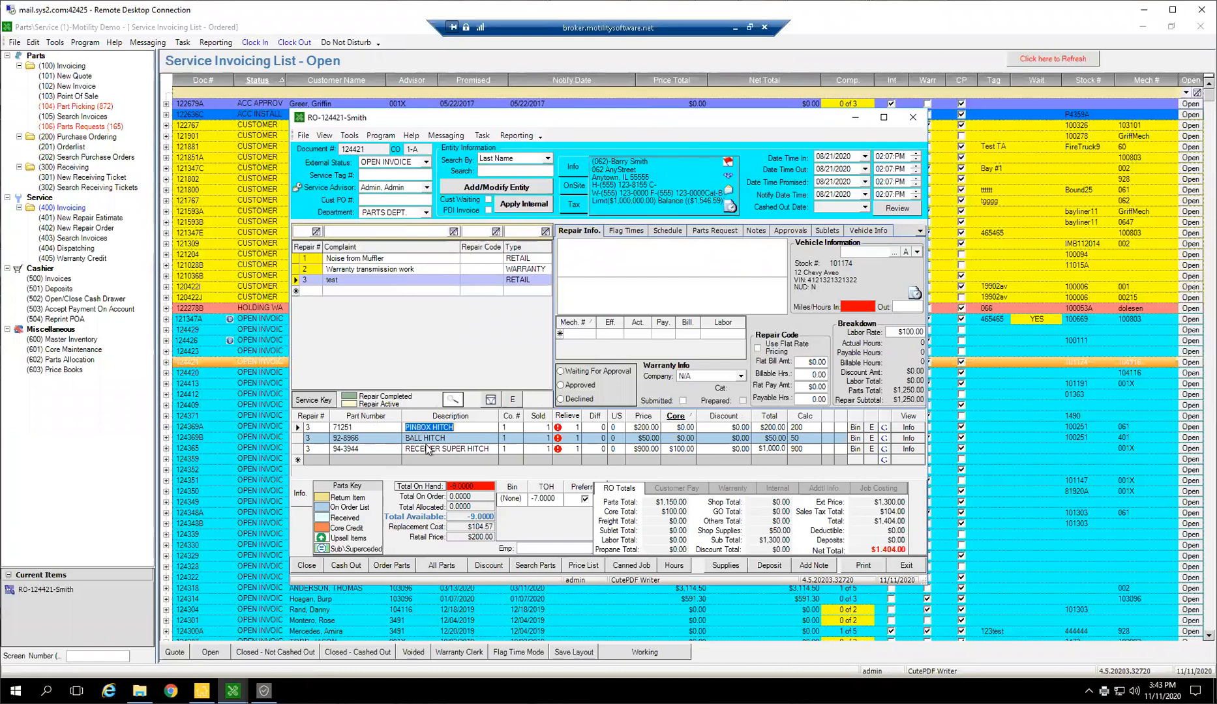
left_click(466, 439)
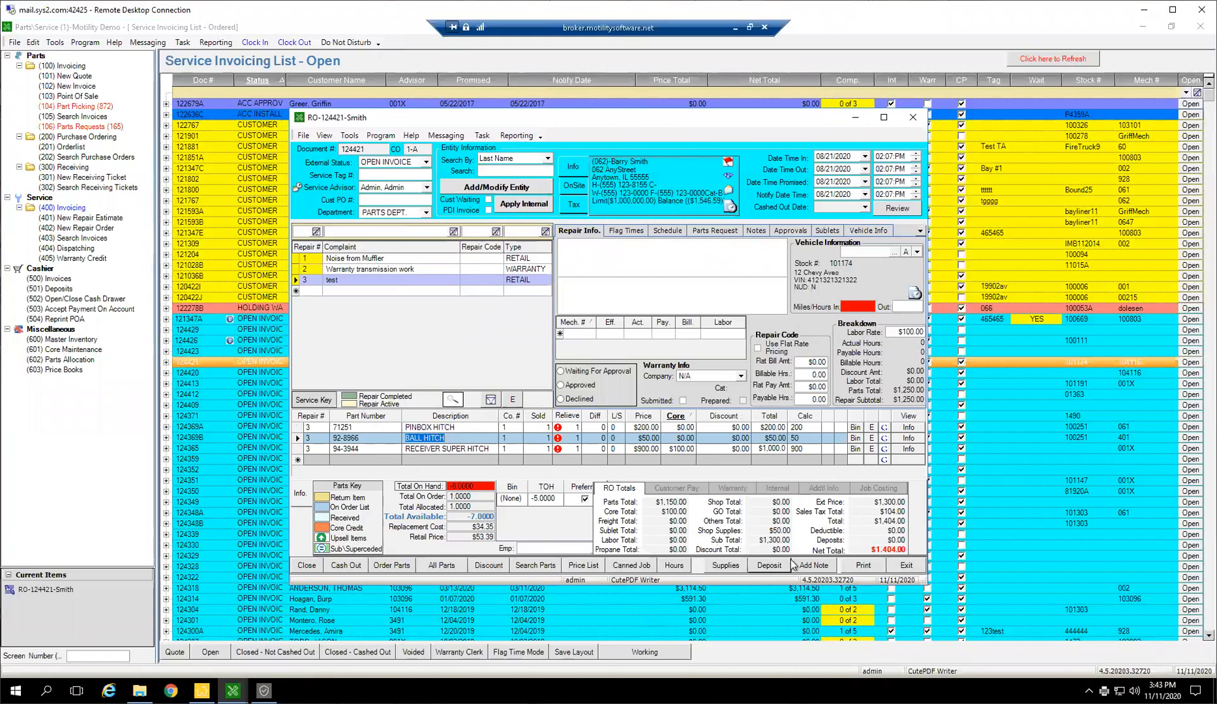
left_click(908, 438)
left_click(618, 544)
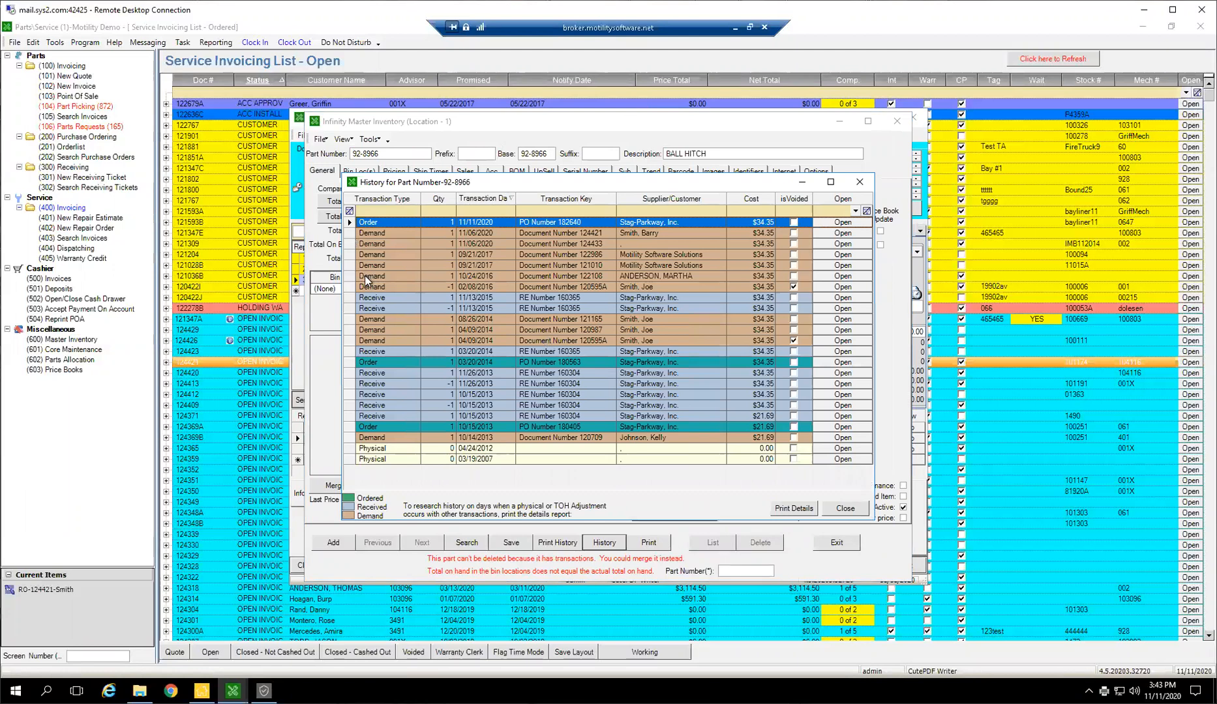
left_click_drag(353, 233, 357, 309)
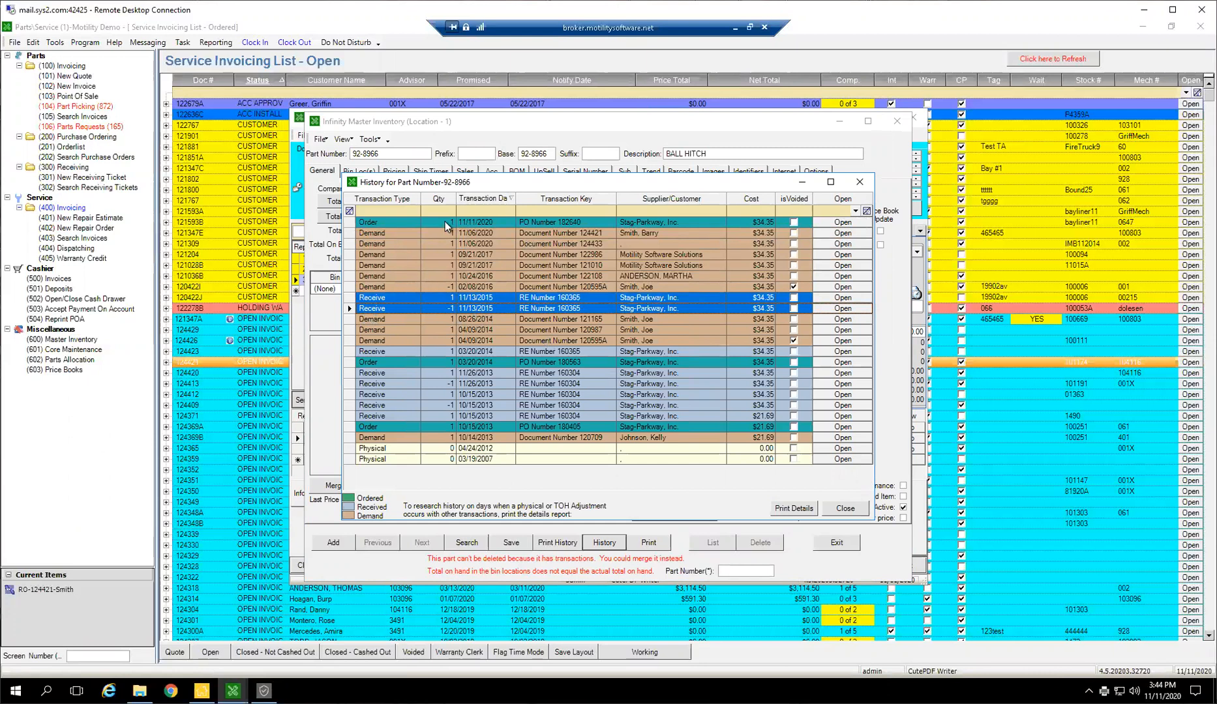
left_click(445, 222)
left_click_drag(454, 451, 454, 451)
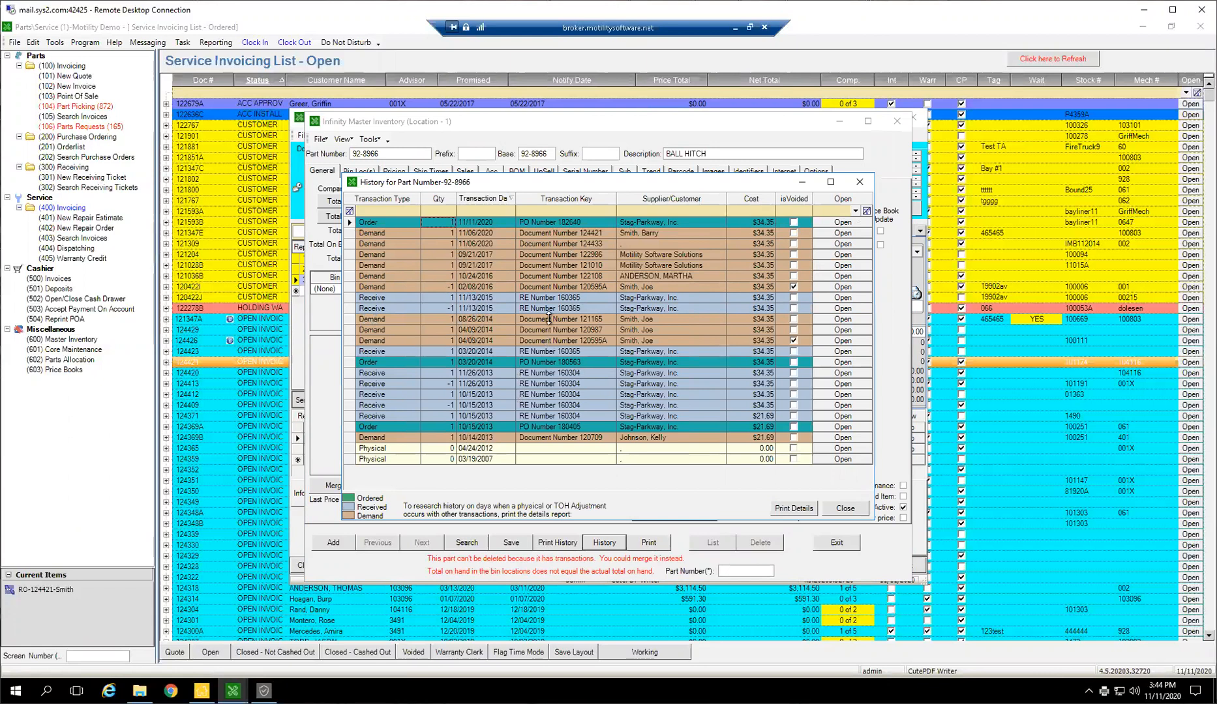
left_click(446, 438)
mouse_move(454, 437)
left_mouse_down()
mouse_move(446, 424)
mouse_move(437, 437)
mouse_move(474, 433)
left_mouse_up()
left_click(856, 512)
left_click(852, 547)
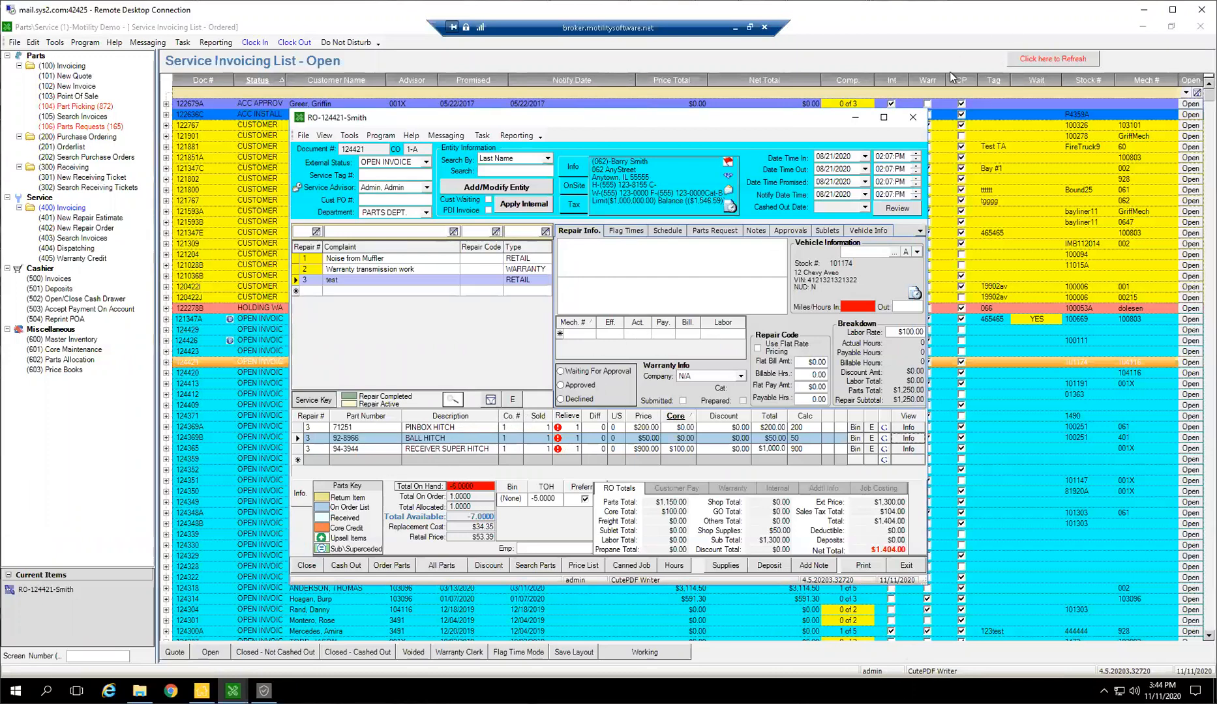
Close the repair order and locate the newest Stag-Parkway order in the unfulfilled purchase order list
left_click(912, 122)
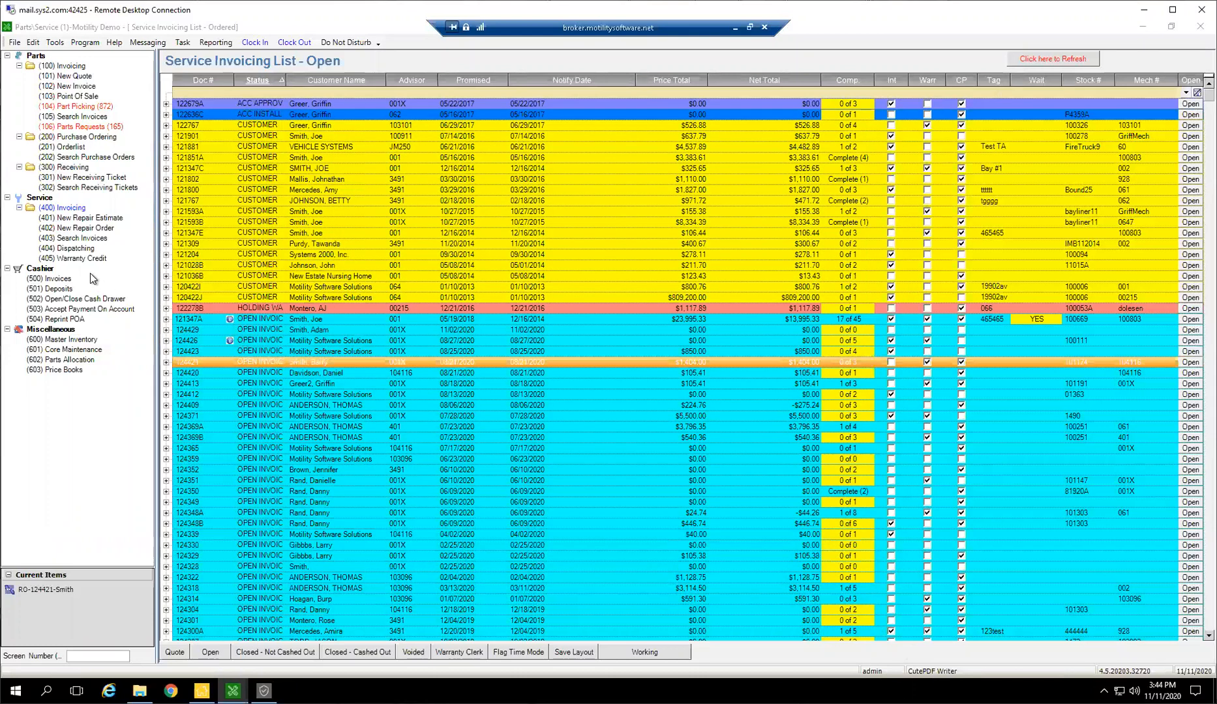
left_click(68, 137)
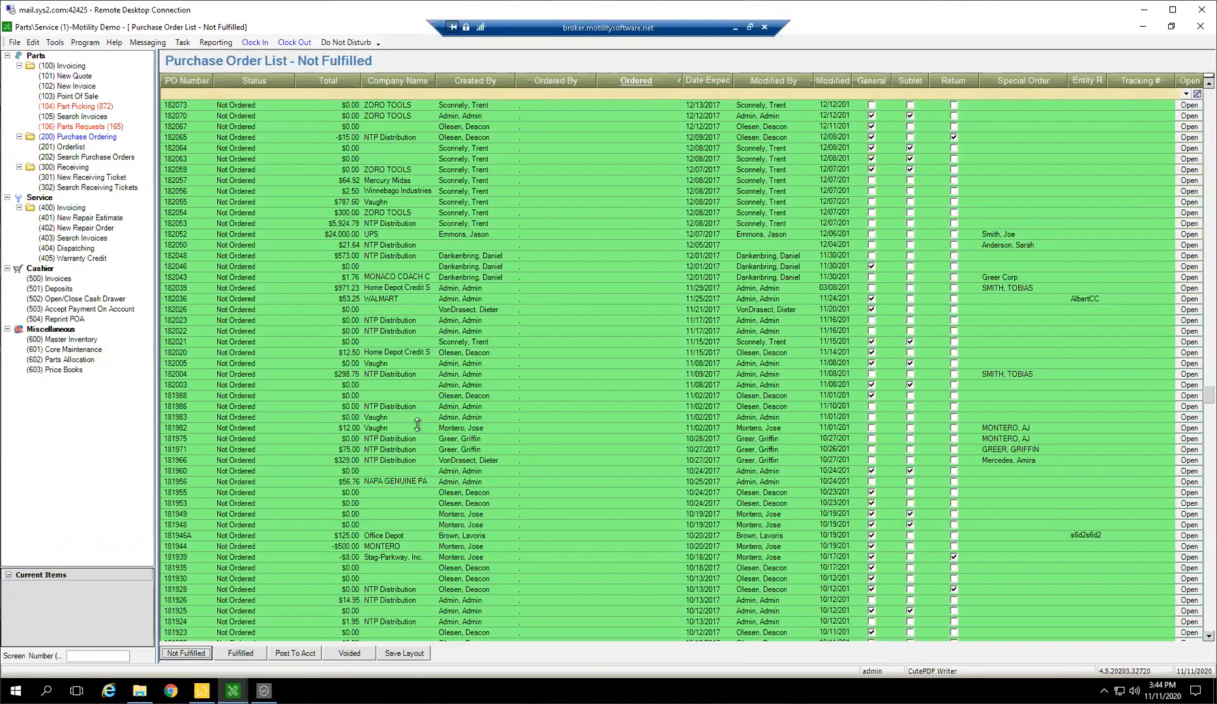
scroll(418, 425, "up", 17)
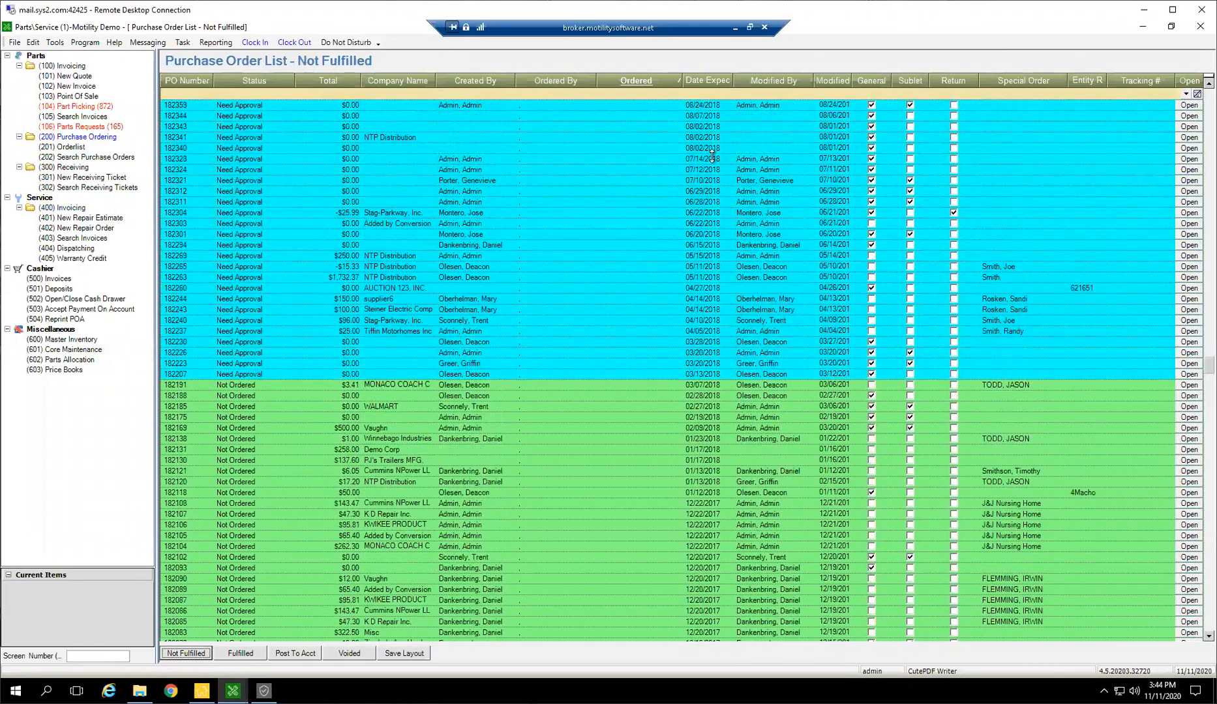
scroll(713, 157, "up", 5)
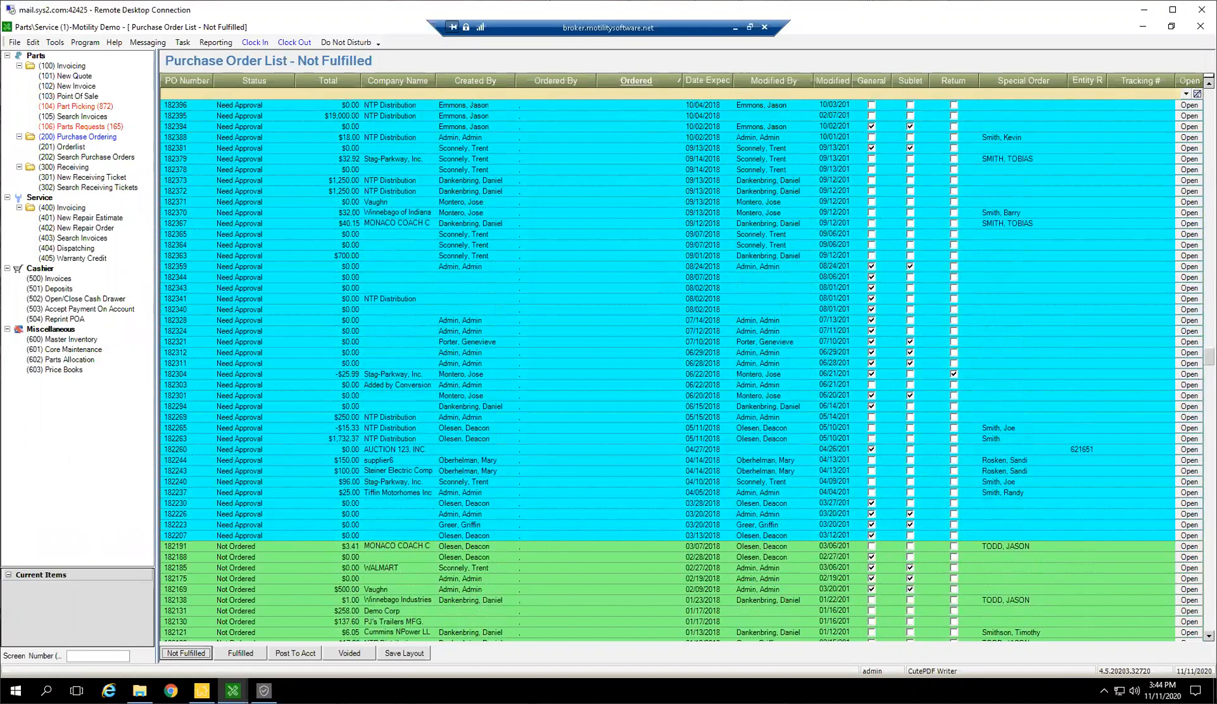
left_click_drag(1209, 358, 1210, 95)
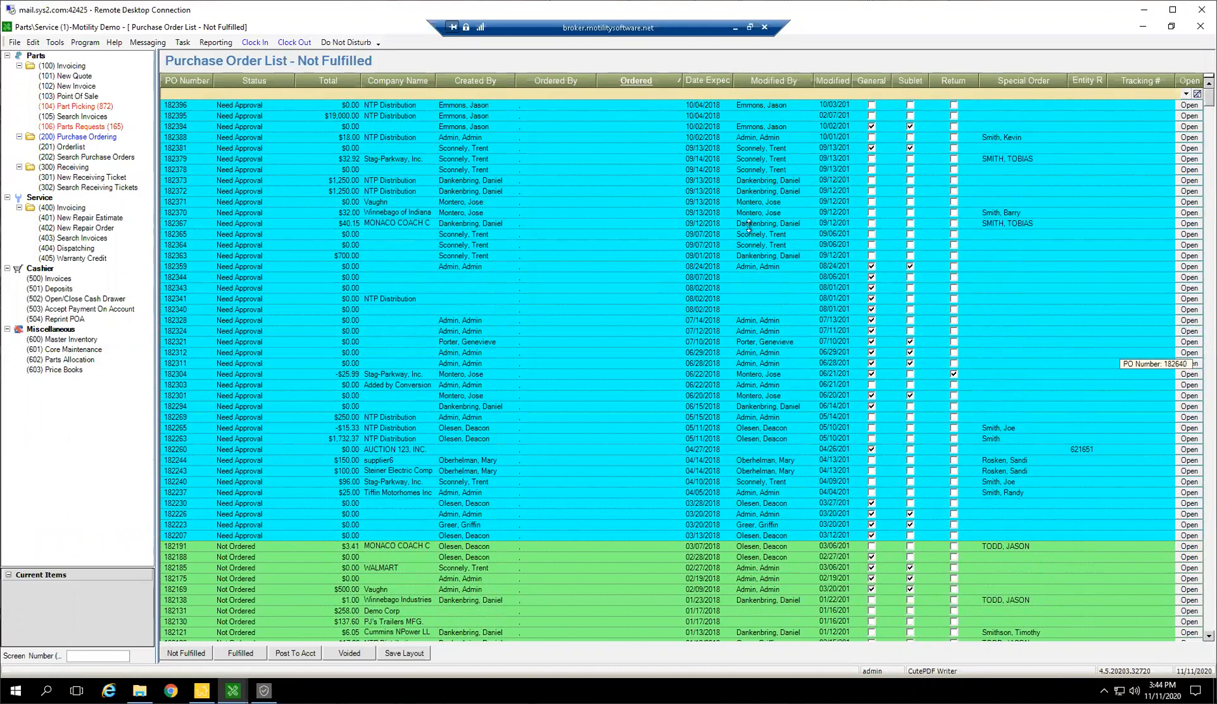
left_click(389, 106)
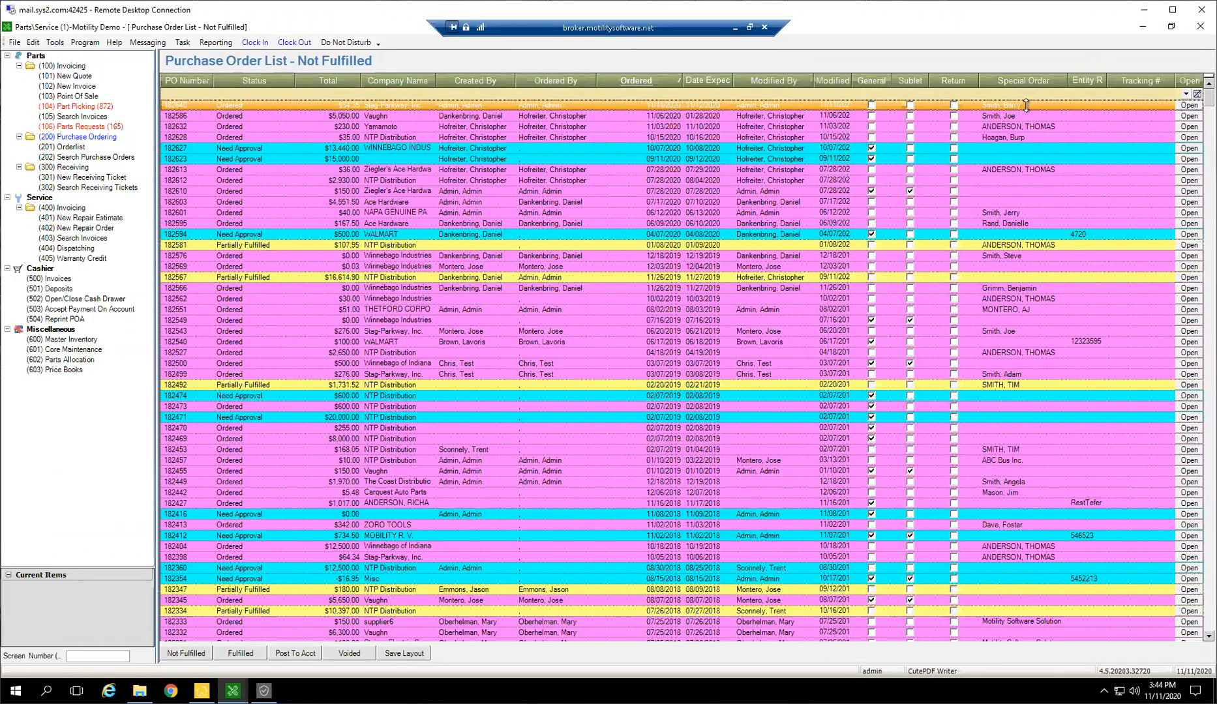
Examine which unfulfilled purchase orders name a special order customer, including the newest Stag-Parkway order
left_click(1003, 179)
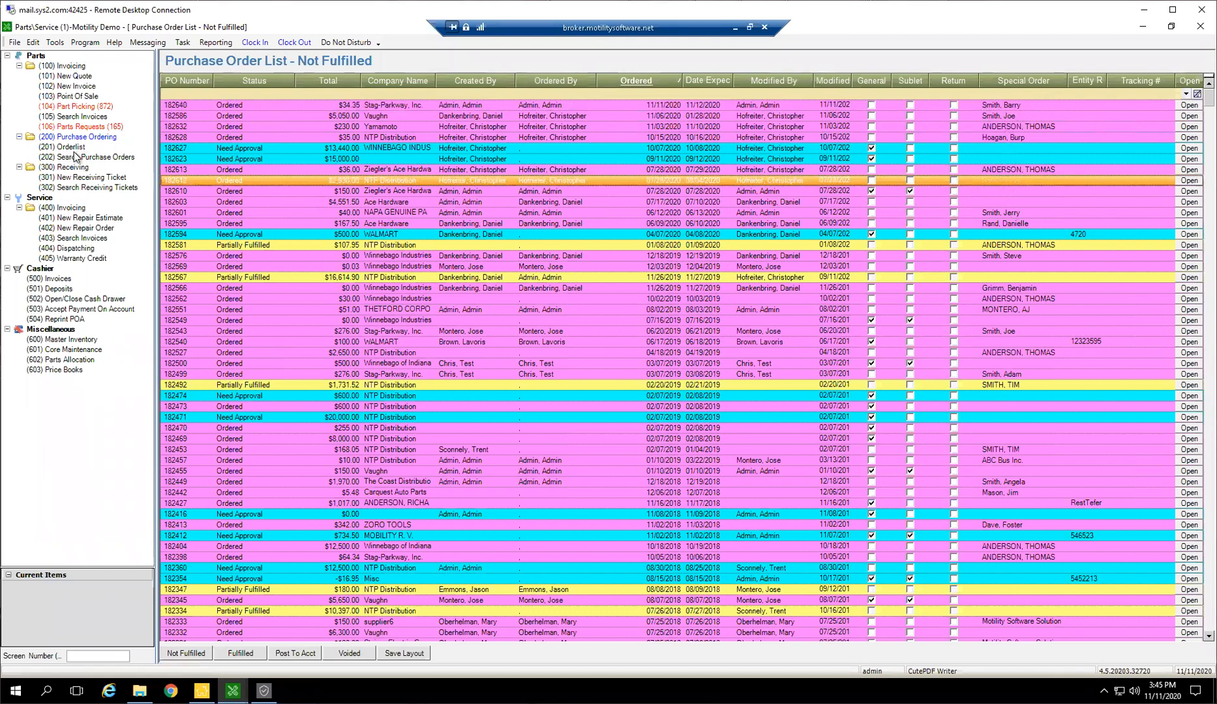
left_click(985, 365)
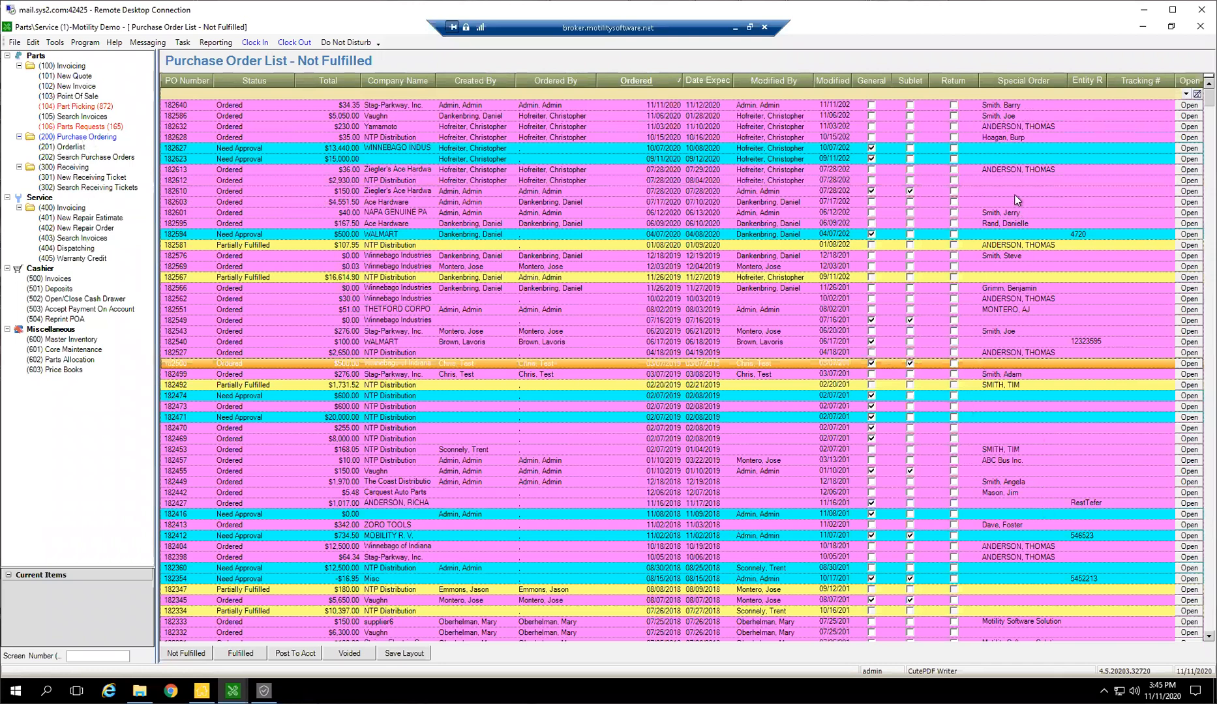
left_click(1005, 105)
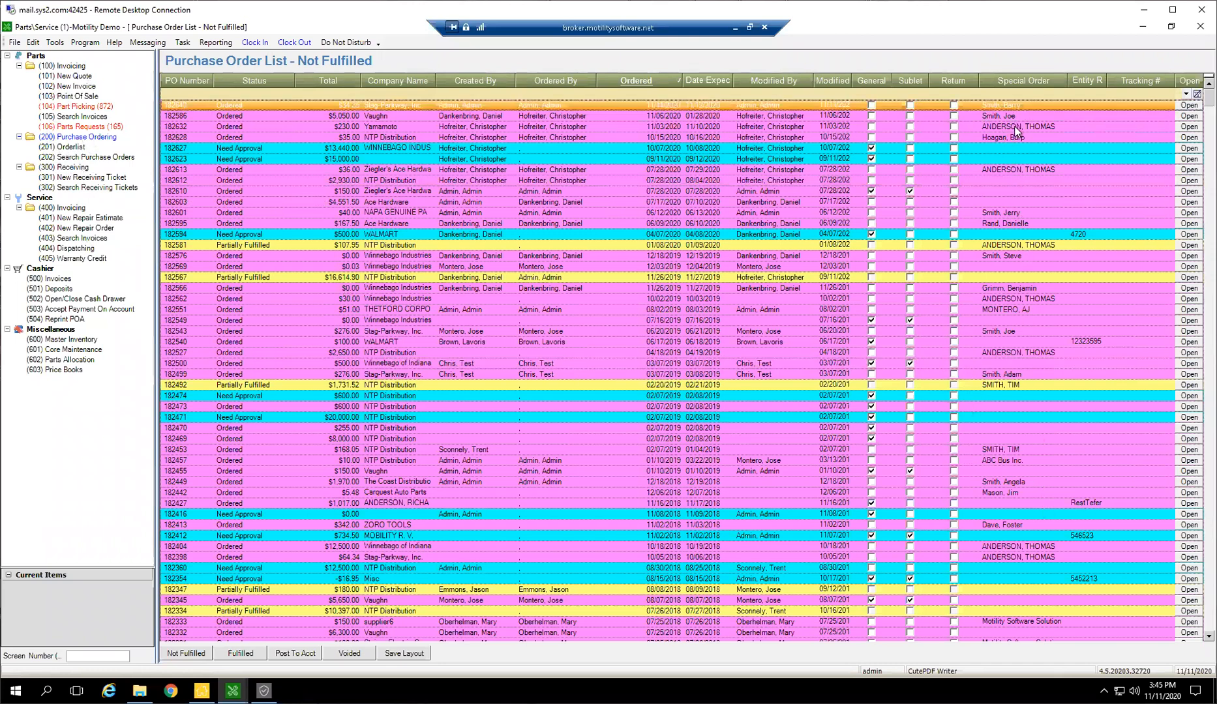
left_click(1016, 126)
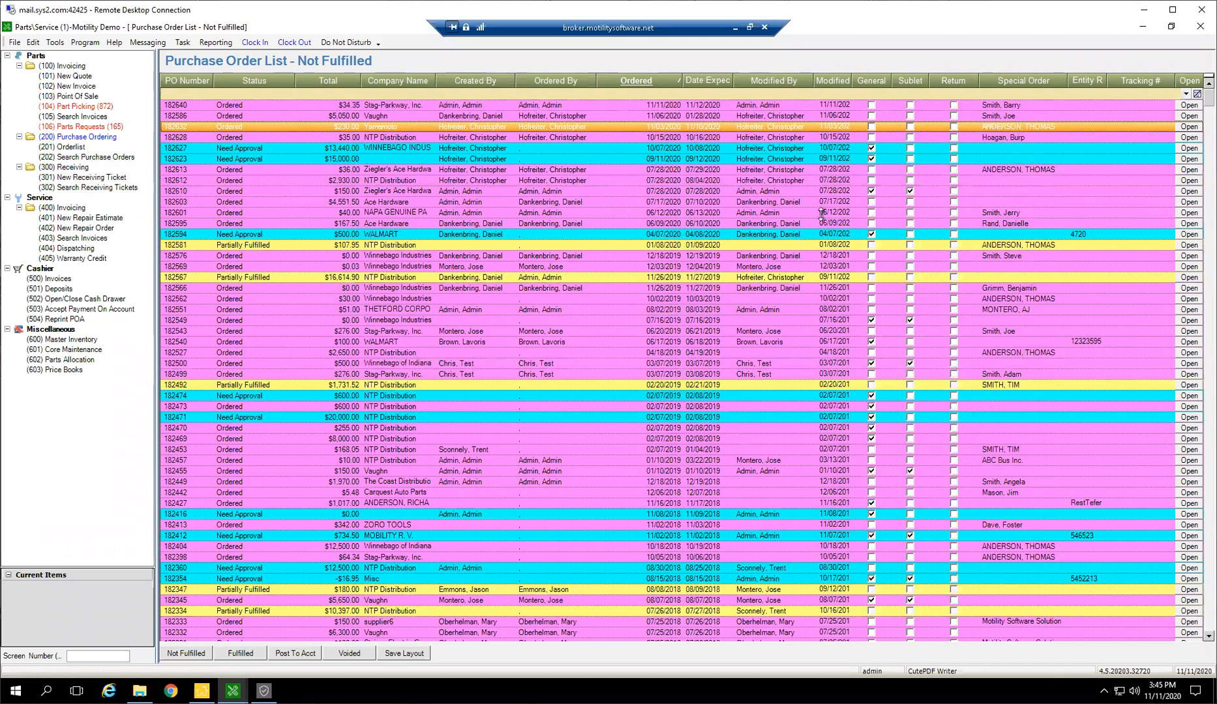
left_click(1016, 103)
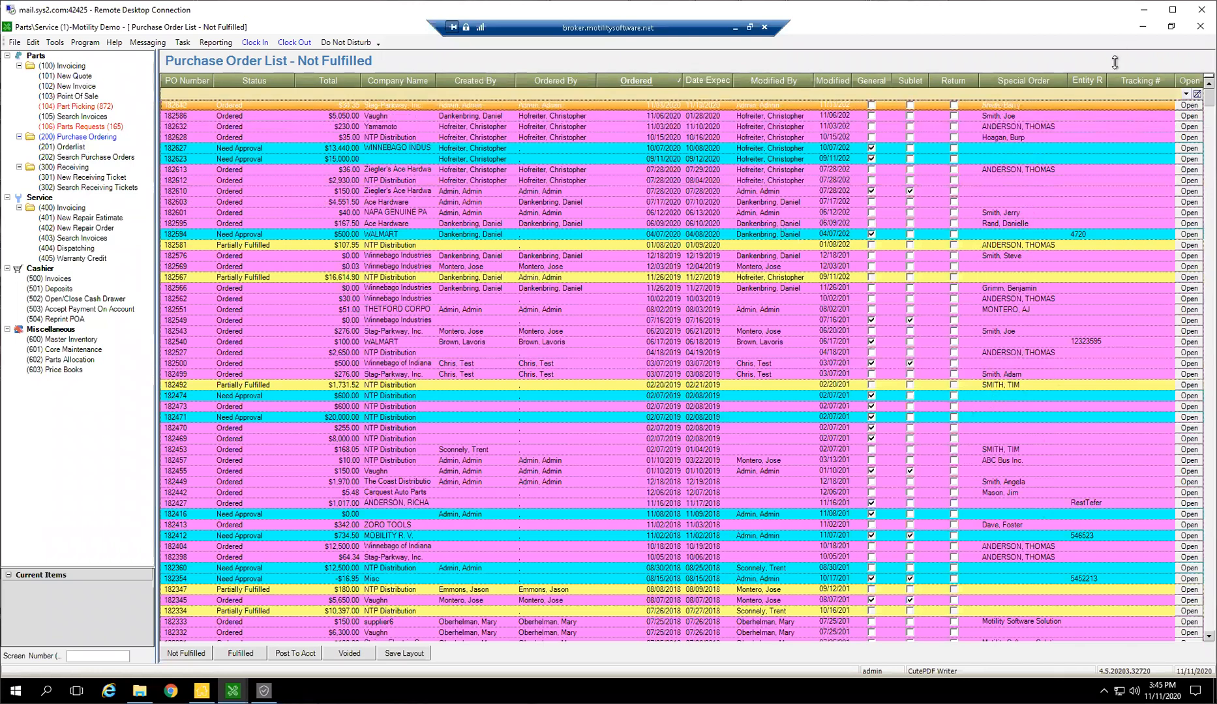
Filter the unfulfilled purchase orders by the special order customer's first name
left_click(1031, 93)
type("barry smi")
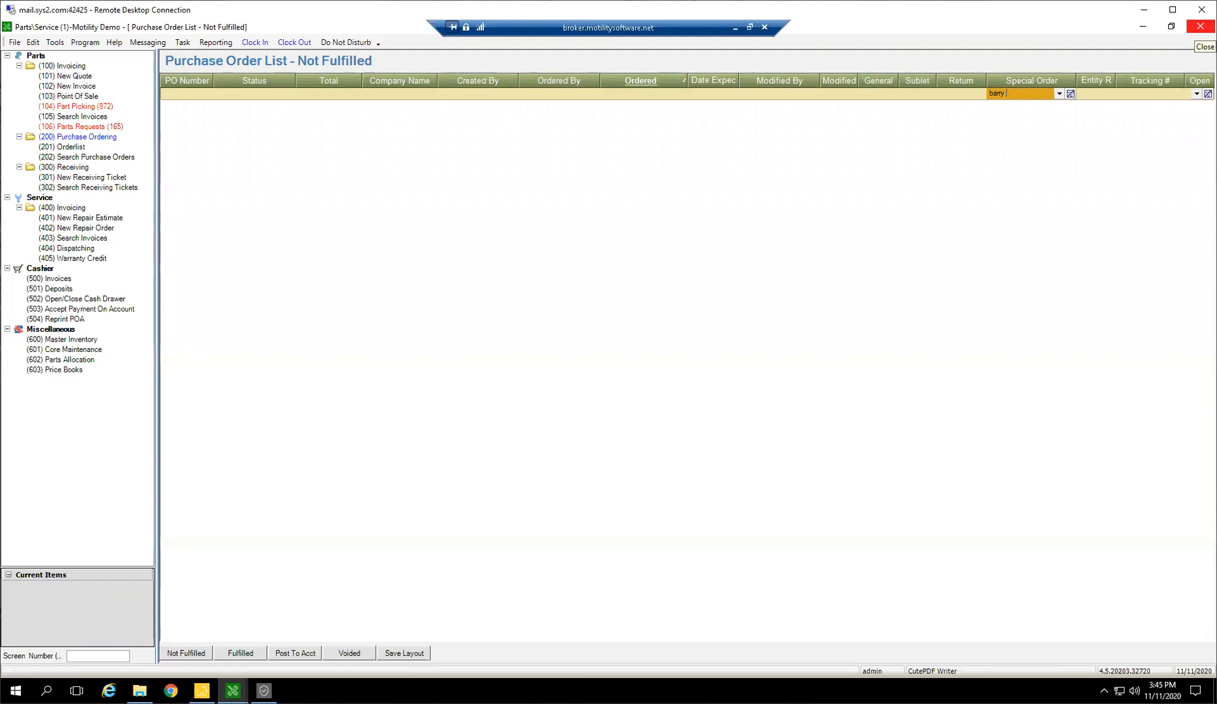
key("BackSpace")
key("BackSpace")
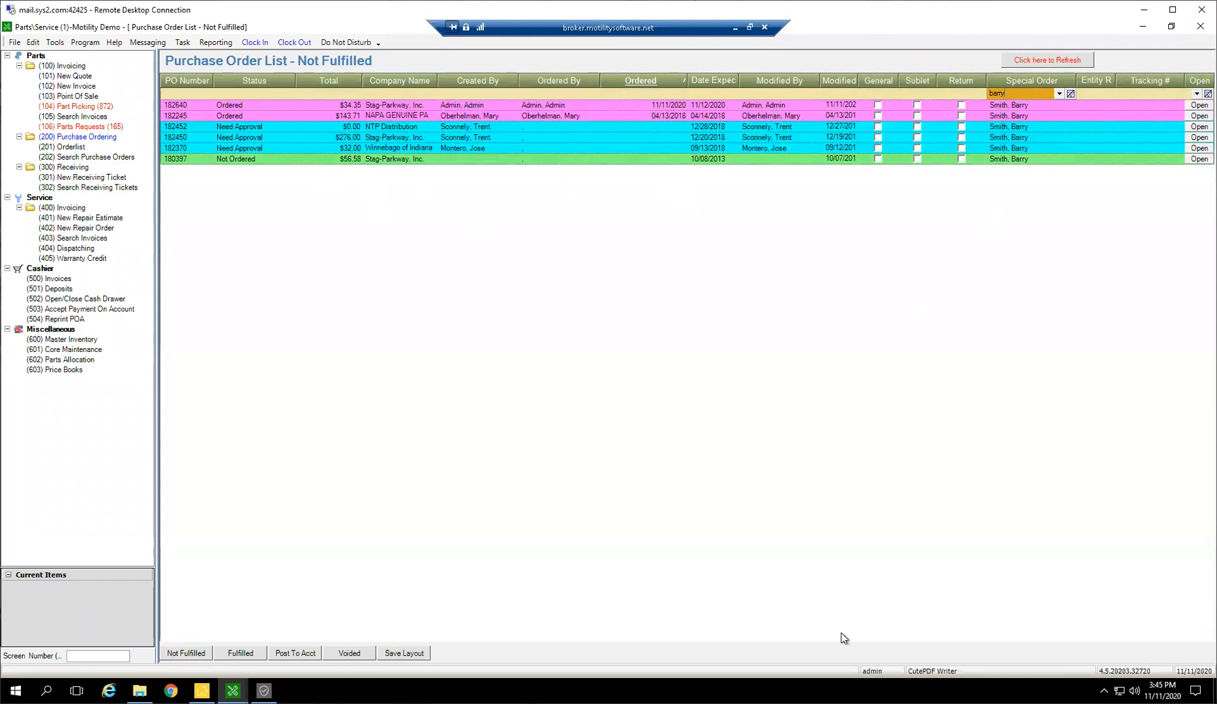
Open the Stag-Parkway purchase order dated 11/11/2020 and start a new receiver from it
double_click(570, 106)
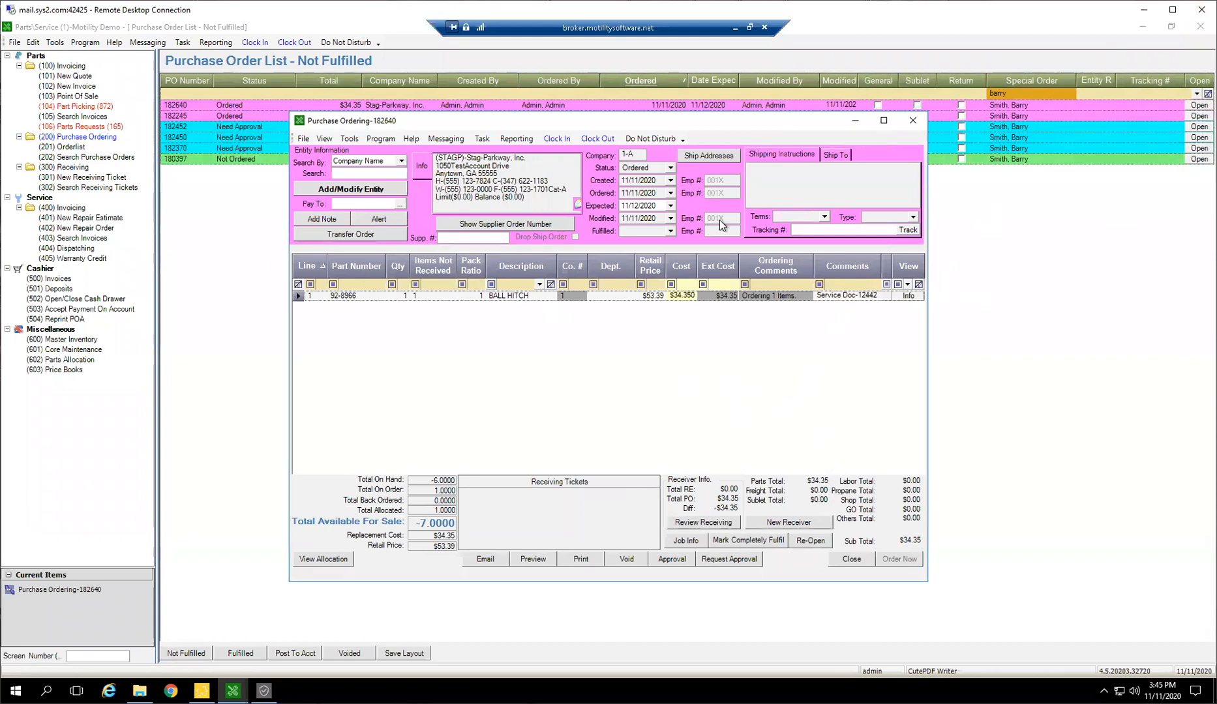
left_click_drag(660, 121, 776, 153)
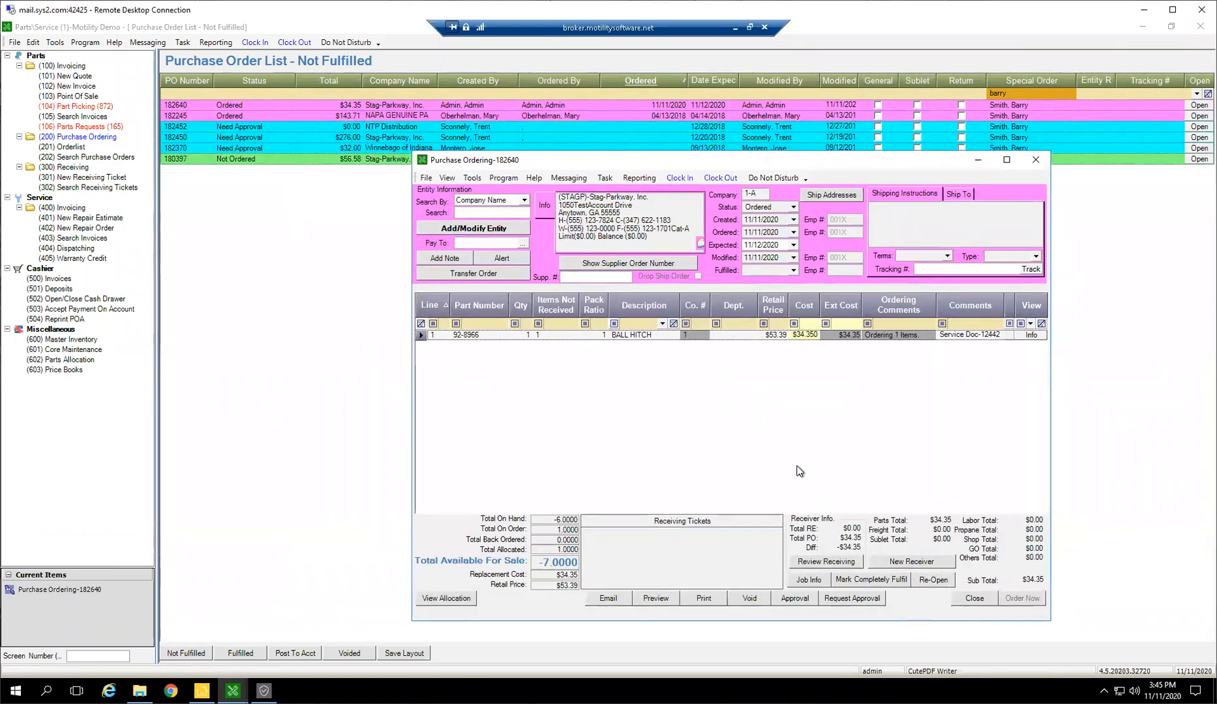
left_click(896, 560)
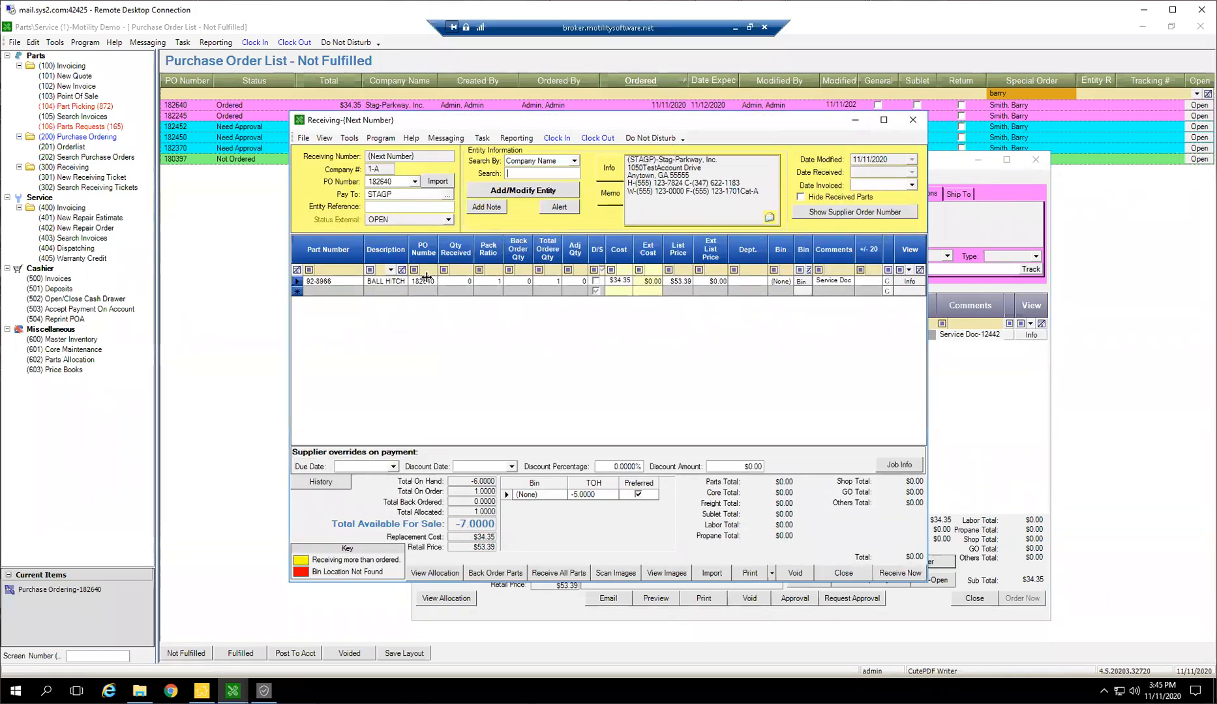
Set the BALL HITCH received quantity to 1 and add an FR freight line with received quantity 1
left_click(465, 282)
type("1")
left_click(320, 291)
type("FR")
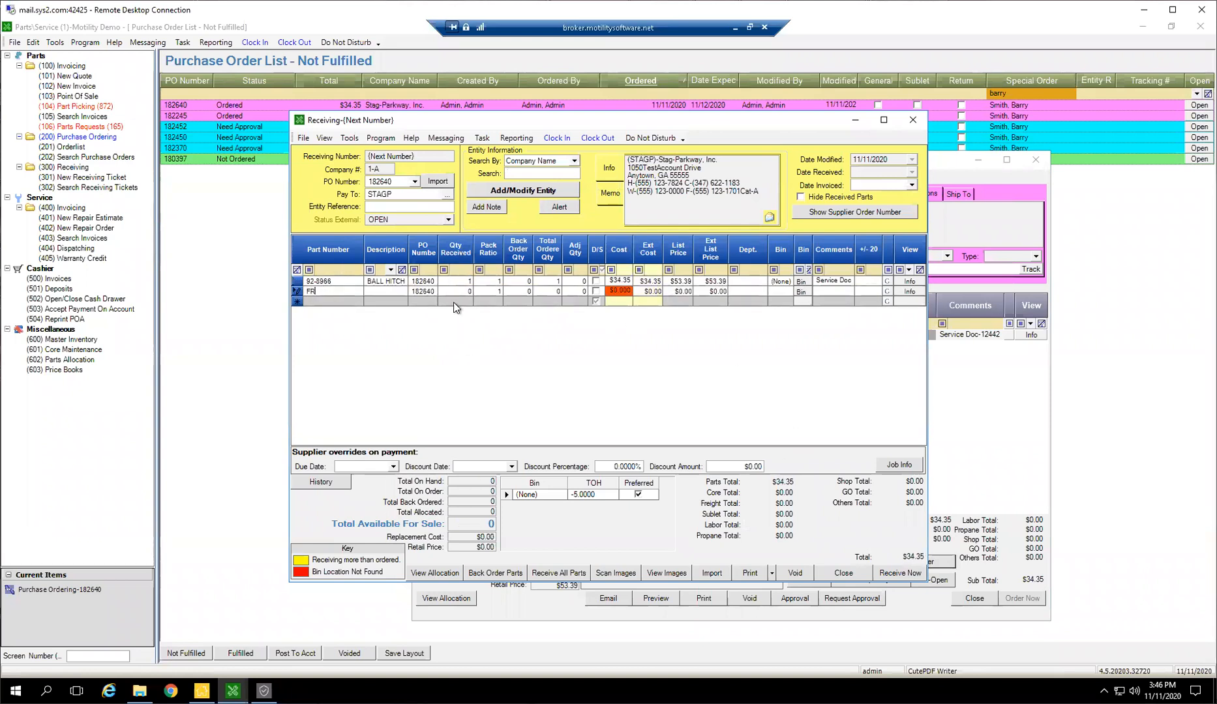
key("Tab")
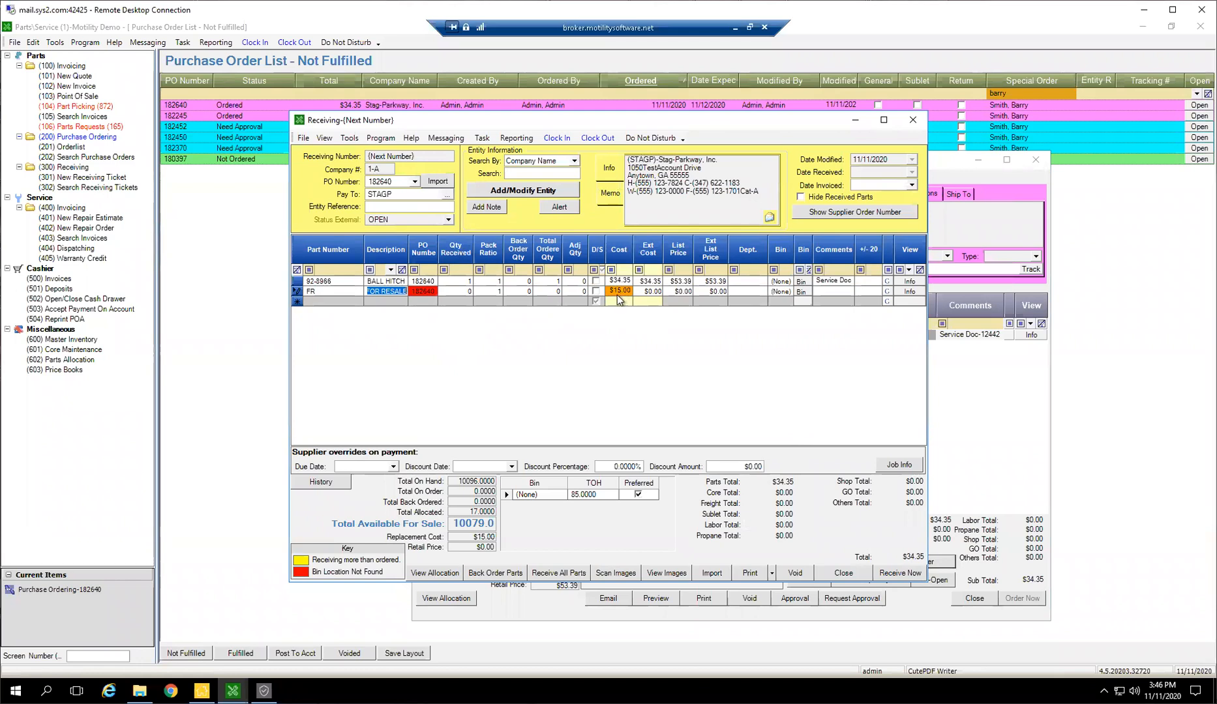
left_click(459, 292)
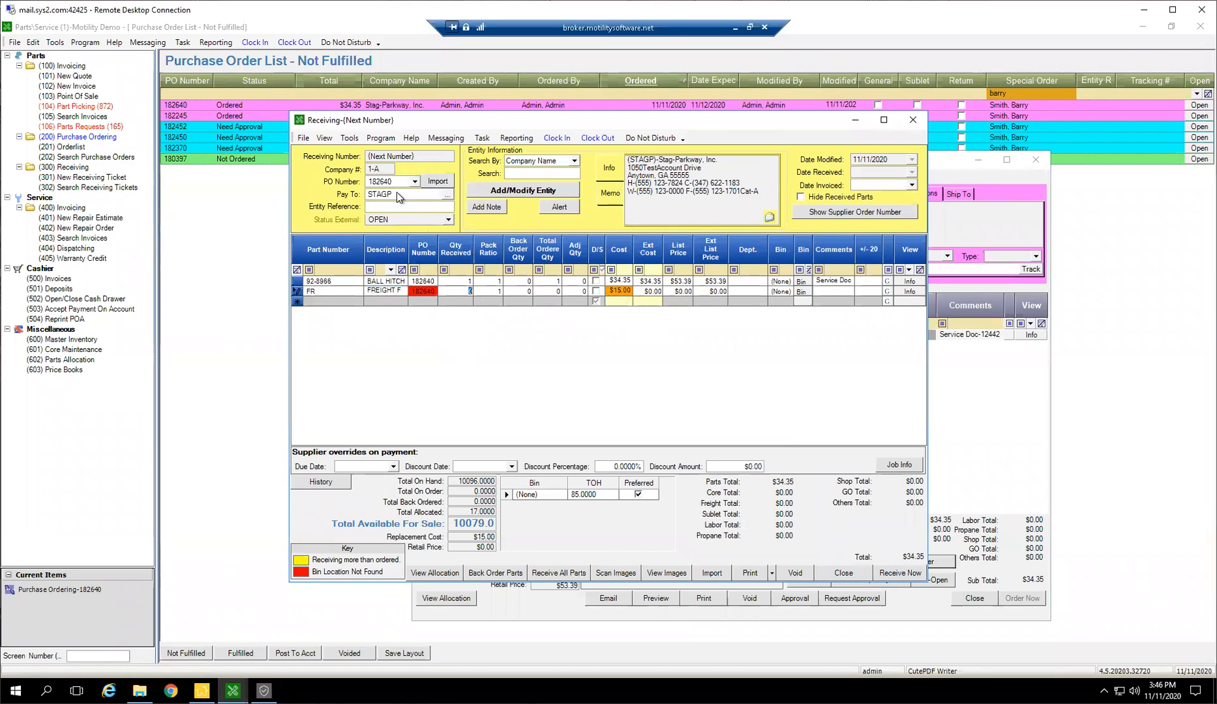
type("1")
left_click(381, 206)
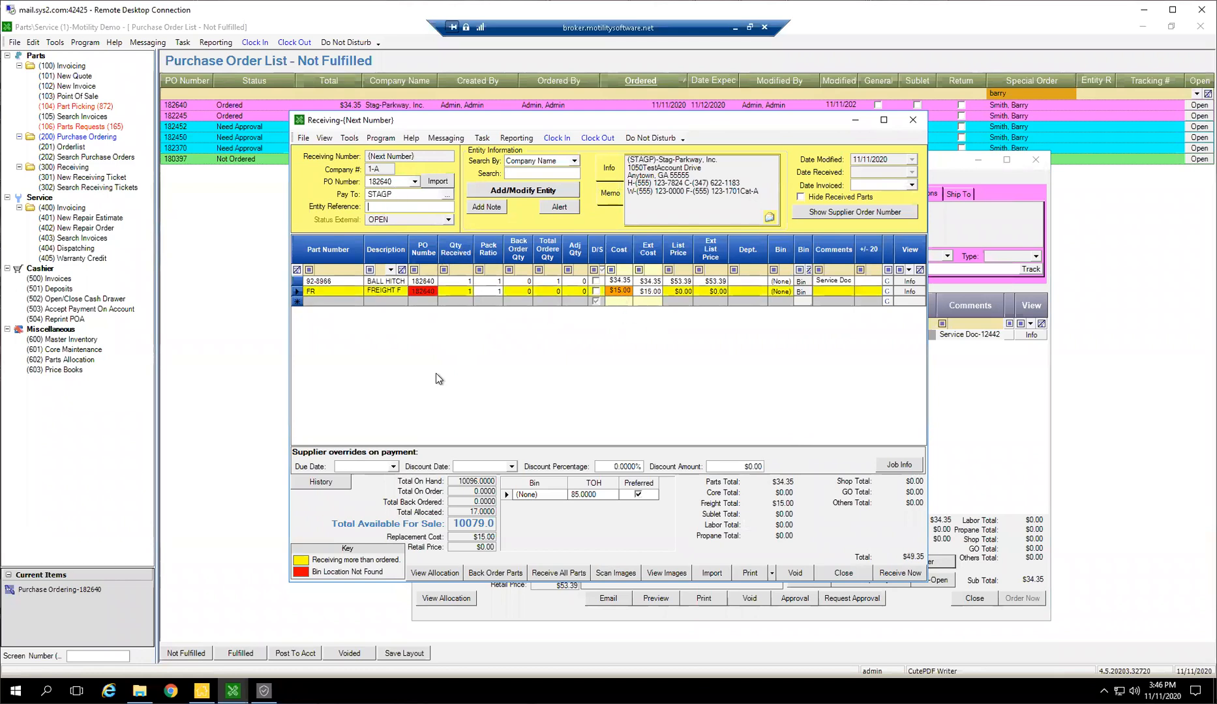
Set the receiving ticket's entity reference to PS-123452234 and receive the entire ticket
type("PS-123452234")
left_click(899, 574)
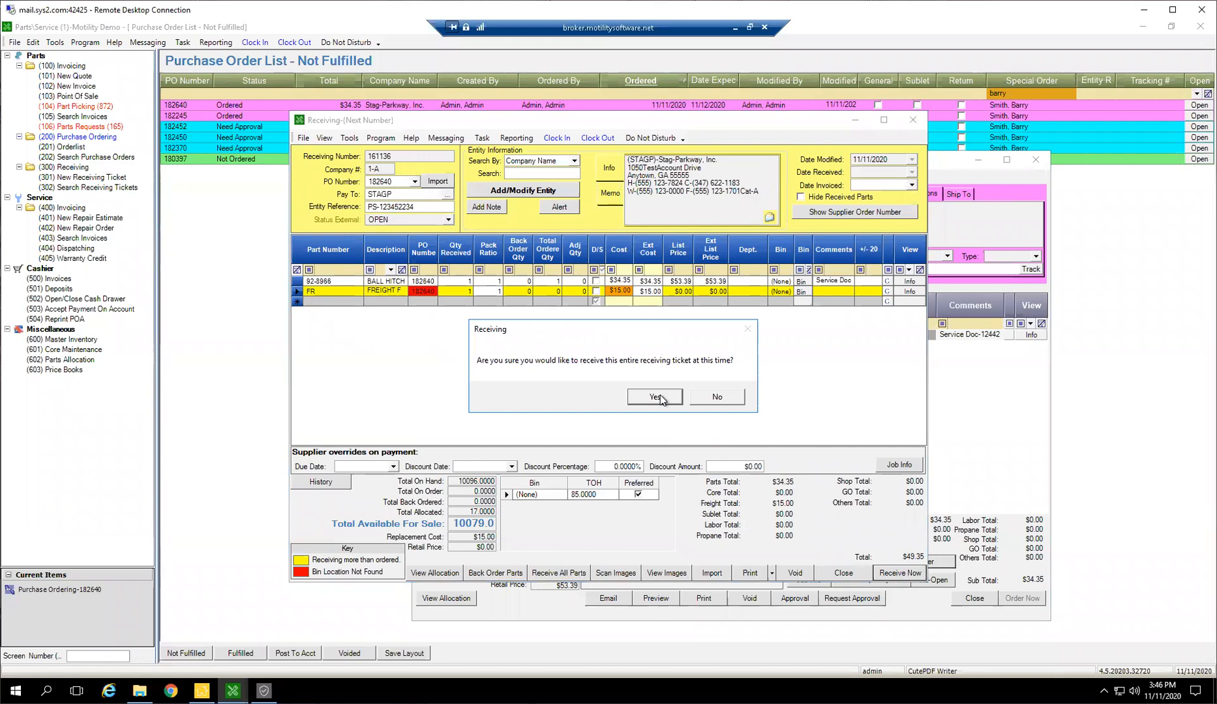
left_click(655, 397)
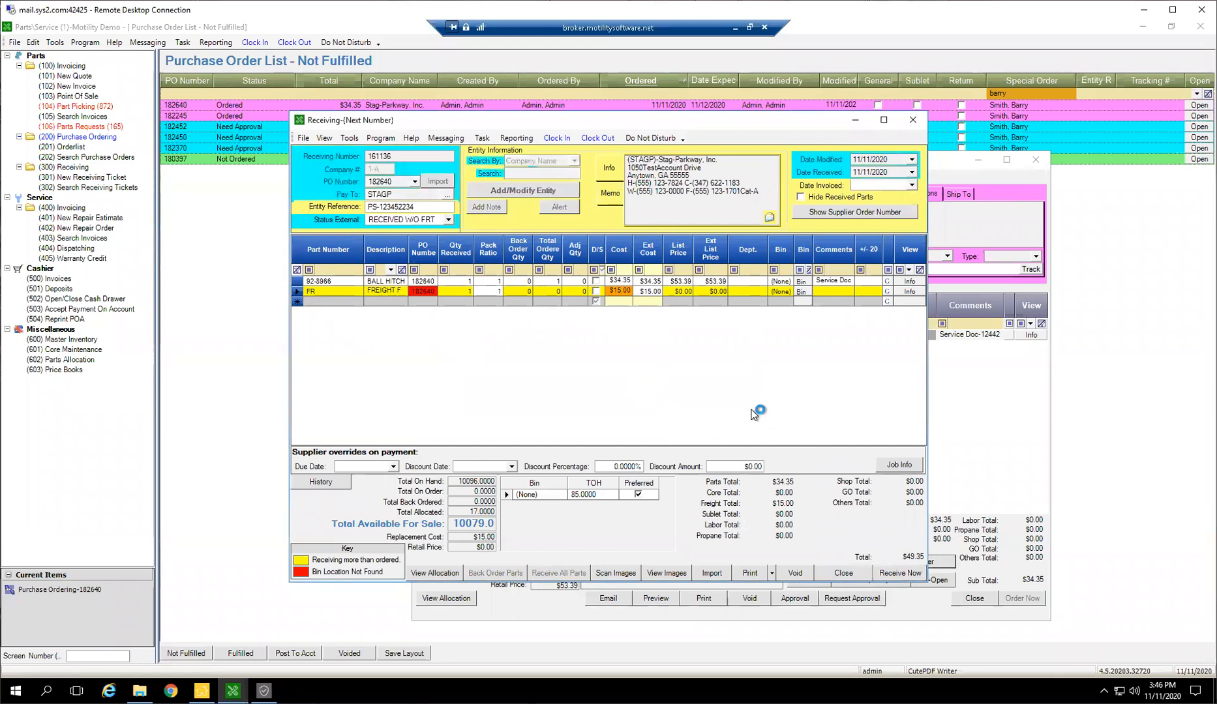
left_click(669, 398)
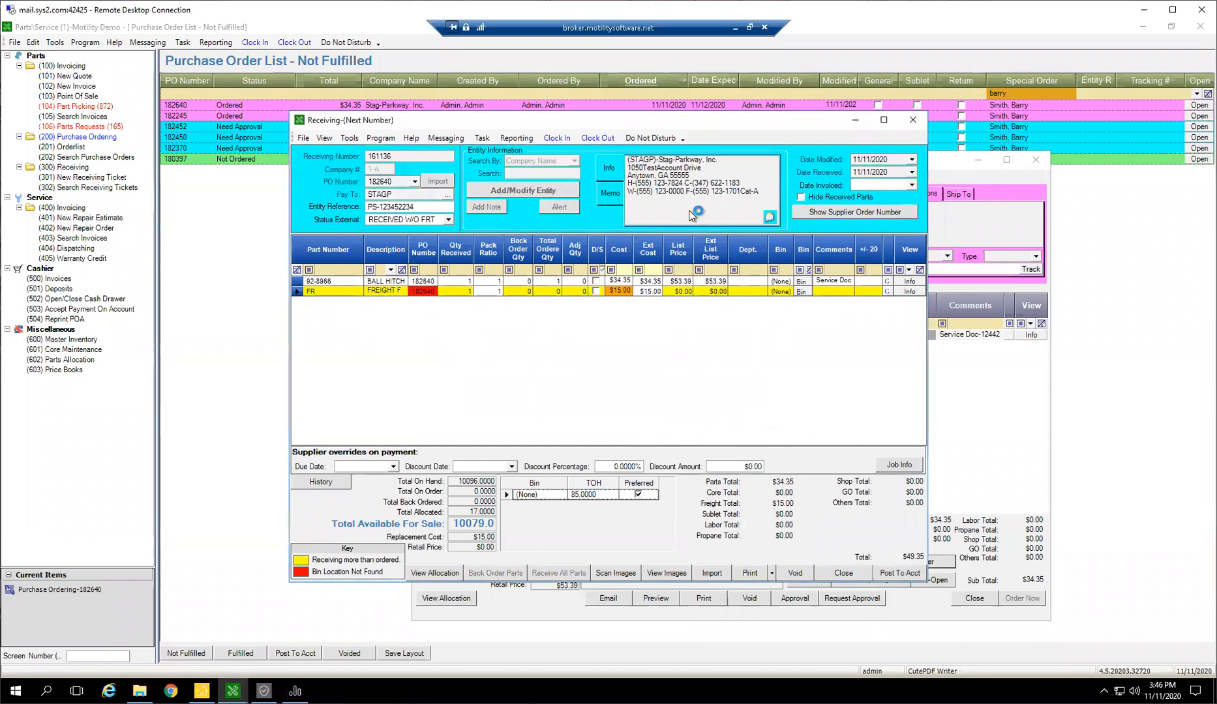
Post the receiving ticket to accounting, discarding the received ticket PDF and acknowledging the status change
left_click(895, 574)
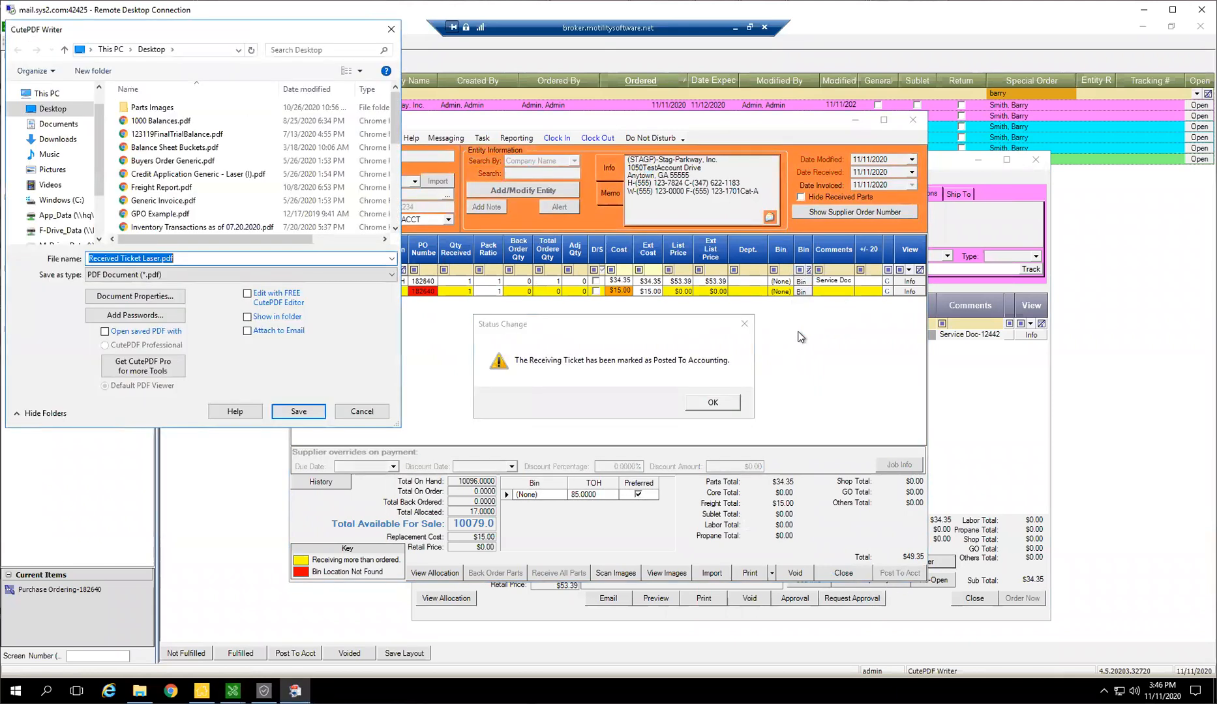
left_click(392, 29)
left_click(695, 408)
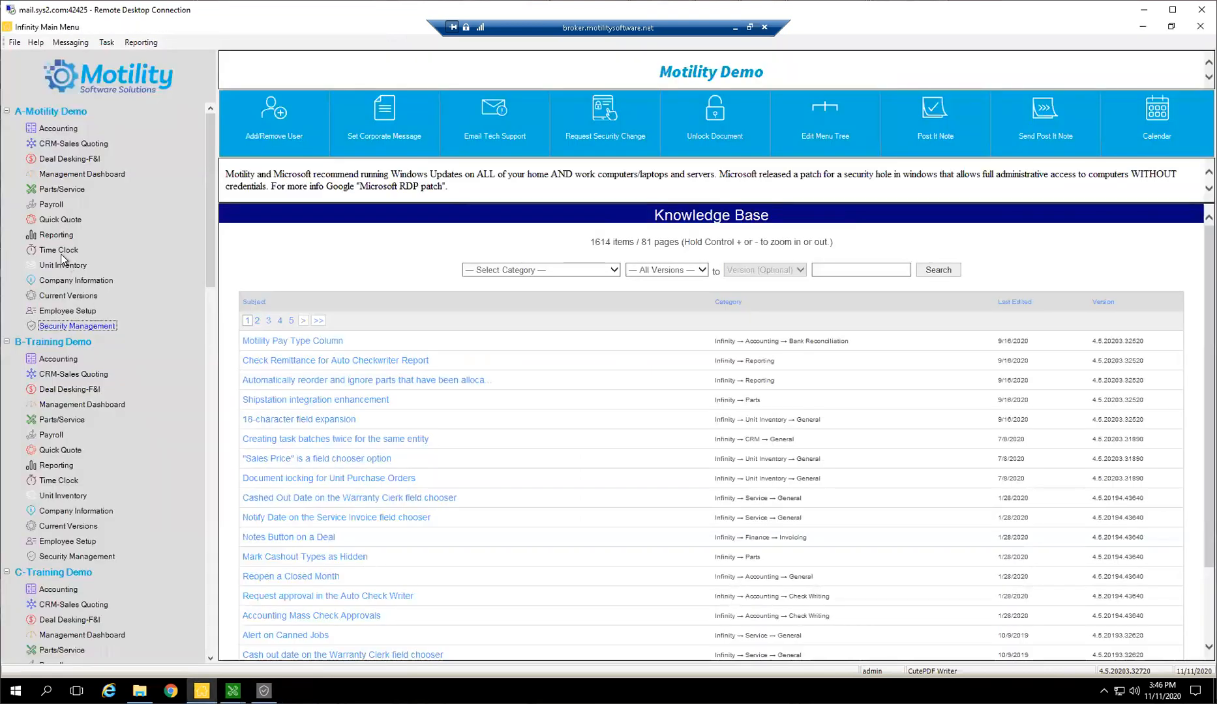
Open the Items Ordered / Received Report for Motility Demo and set it to Items Received Report with Special Items Received Only
left_click(56, 235)
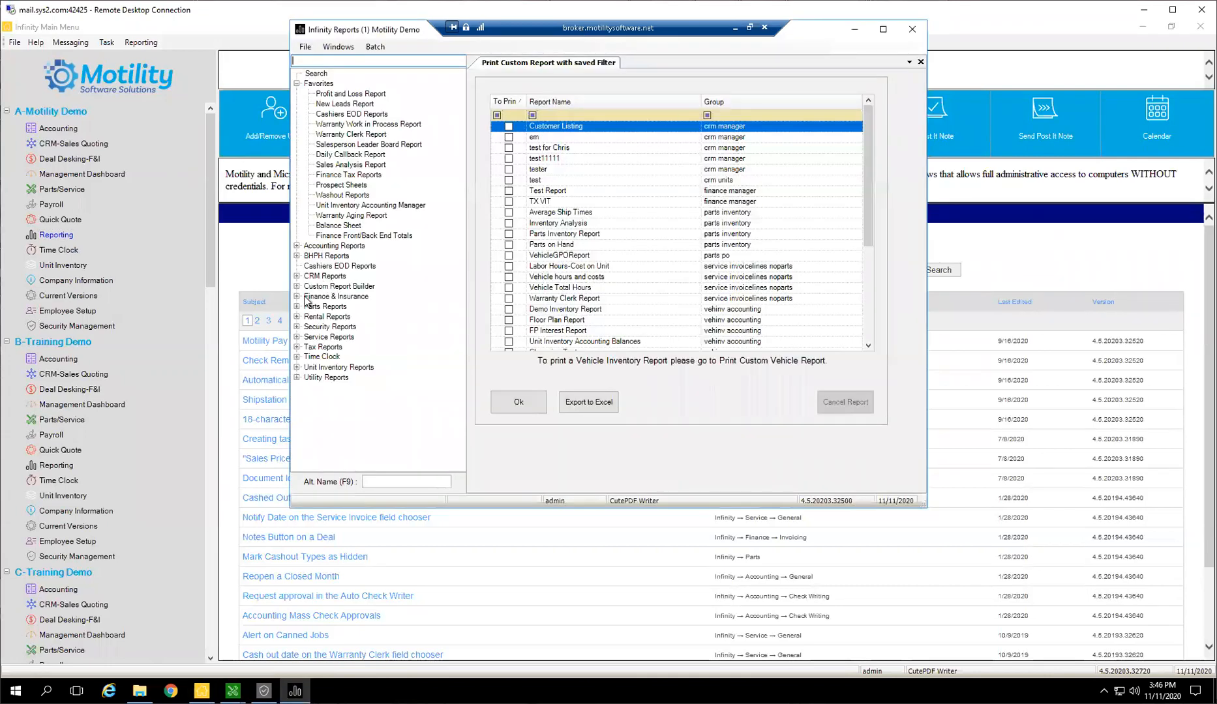
double_click(301, 308)
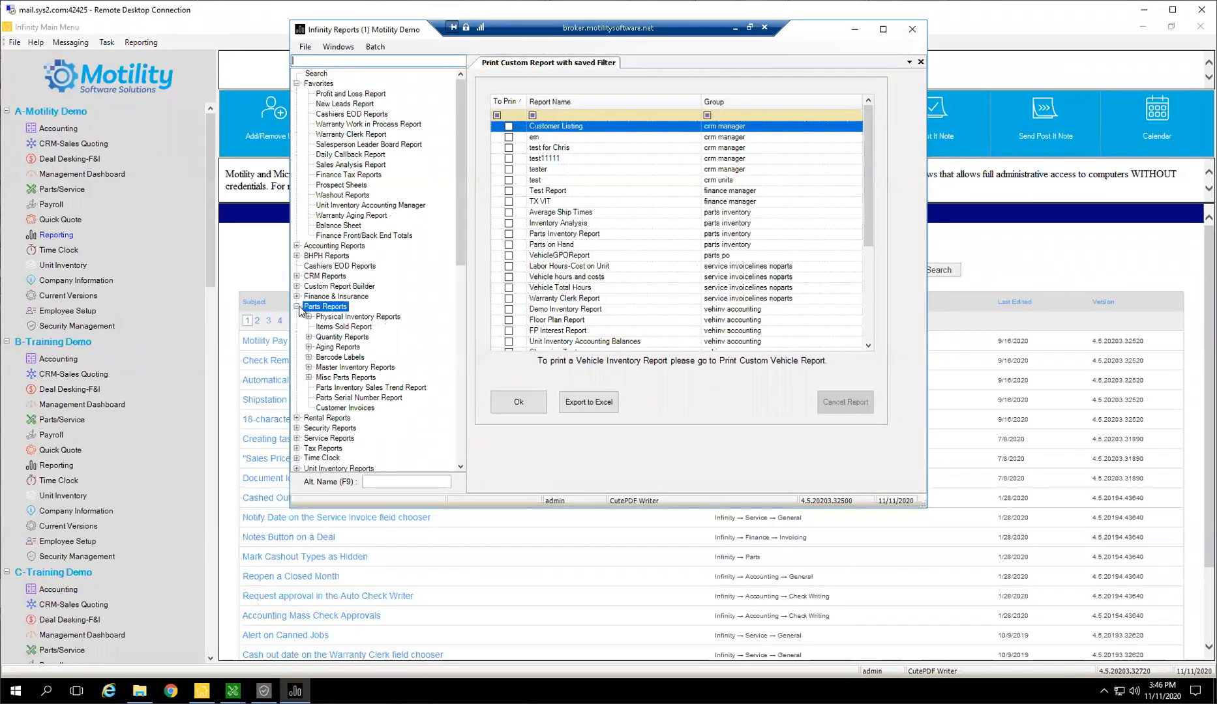
left_click(308, 378)
double_click(372, 418)
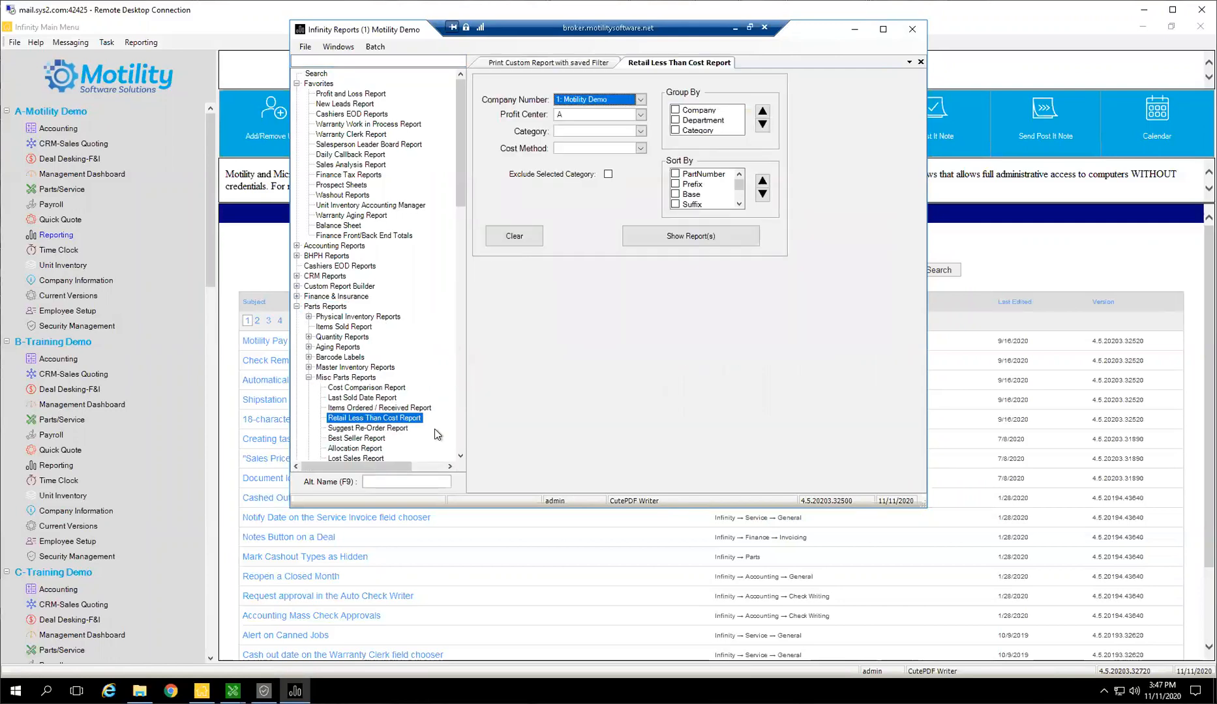
double_click(418, 407)
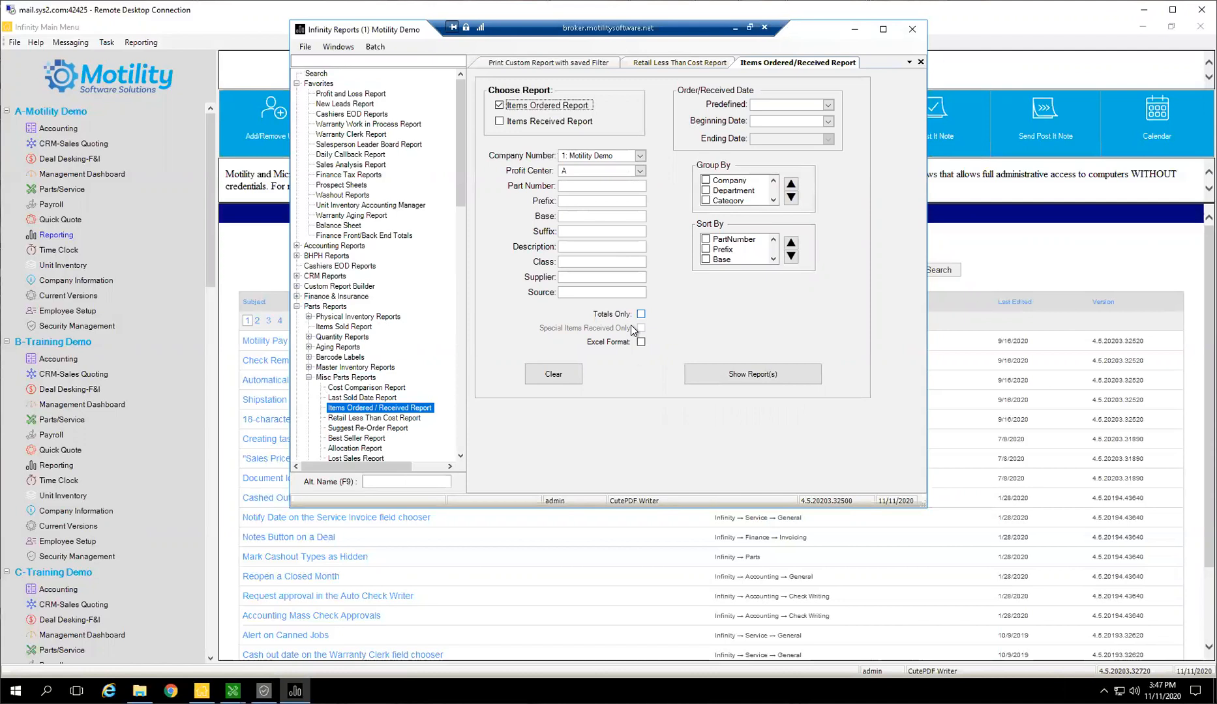
left_click(551, 121)
key("space")
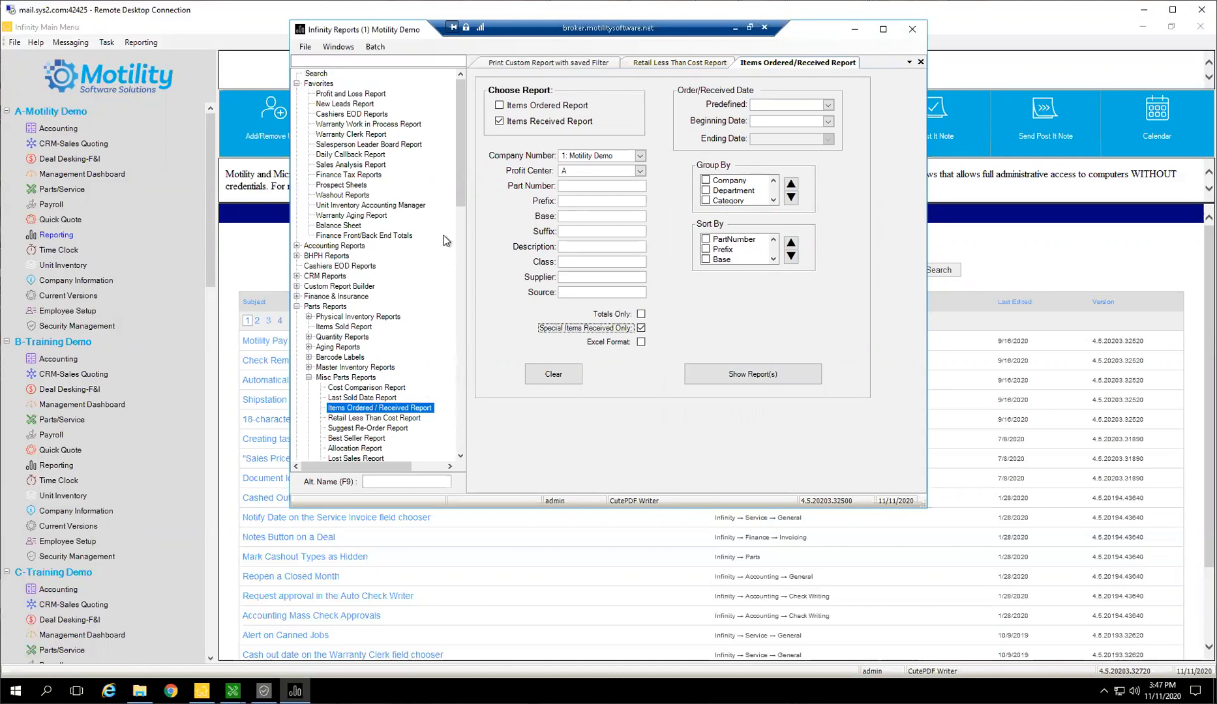
Look over the Suggest Re-Order Report and the rest of the miscellaneous parts reports, closing the reports window
left_click(397, 430)
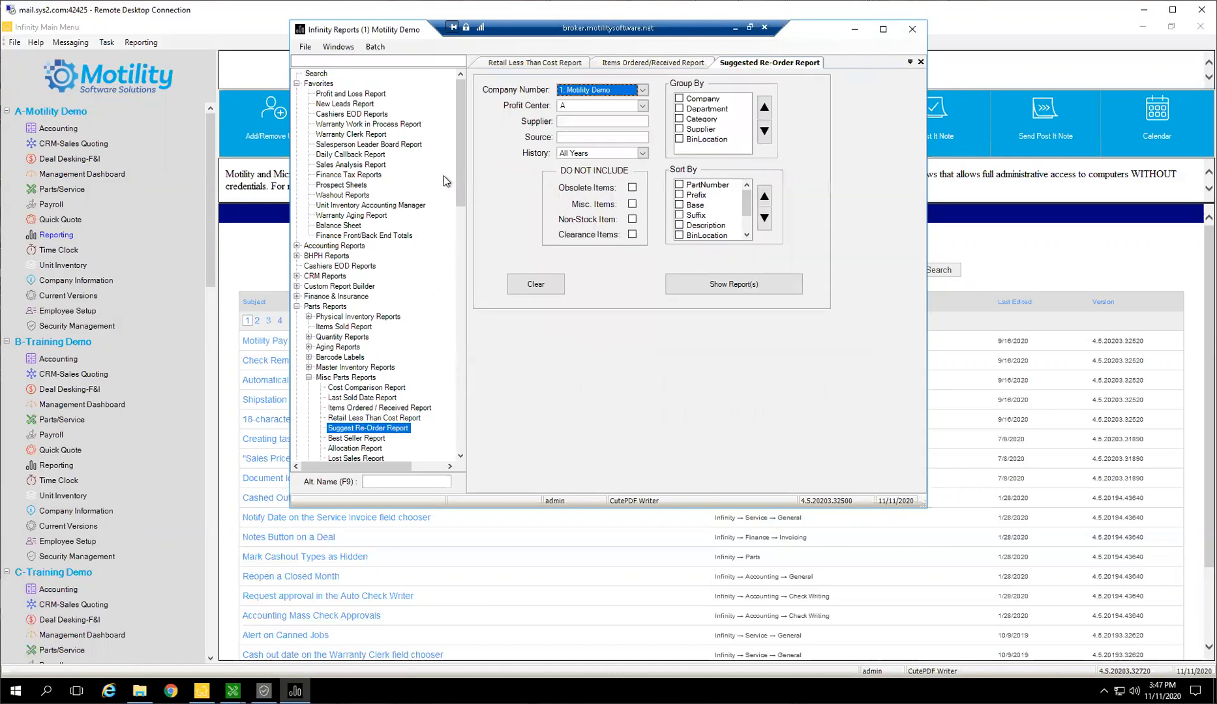
left_click_drag(460, 186, 454, 247)
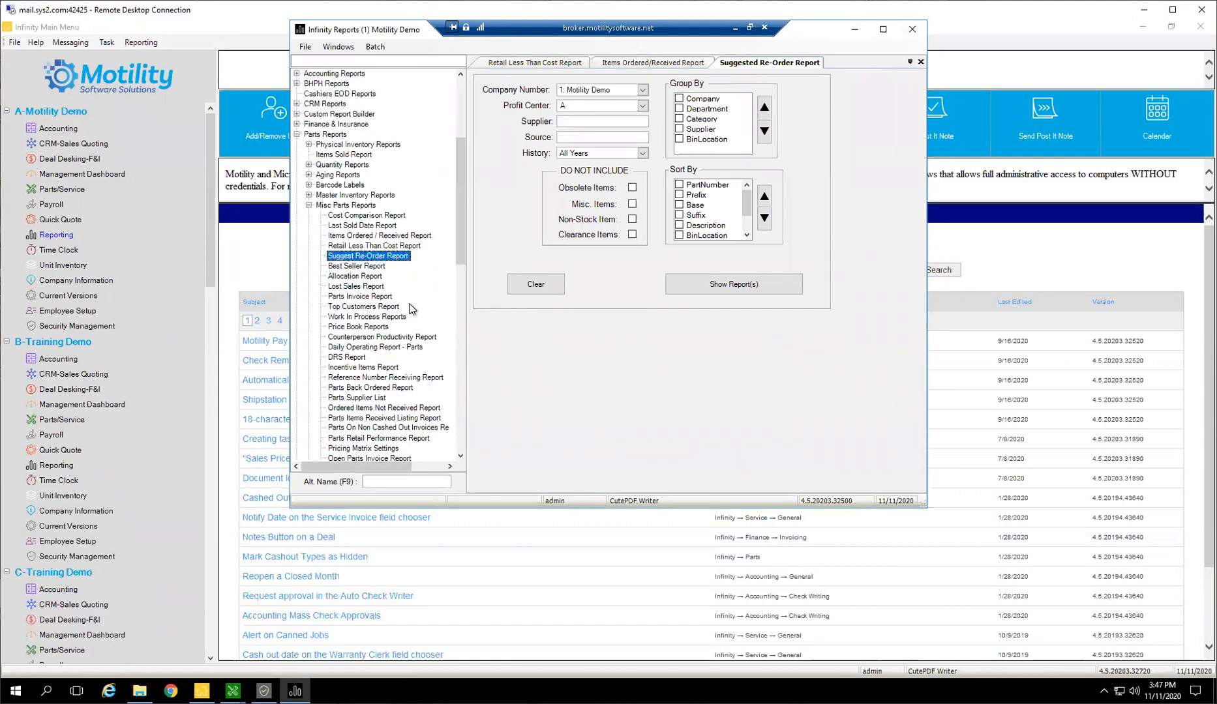
left_click_drag(461, 248, 457, 278)
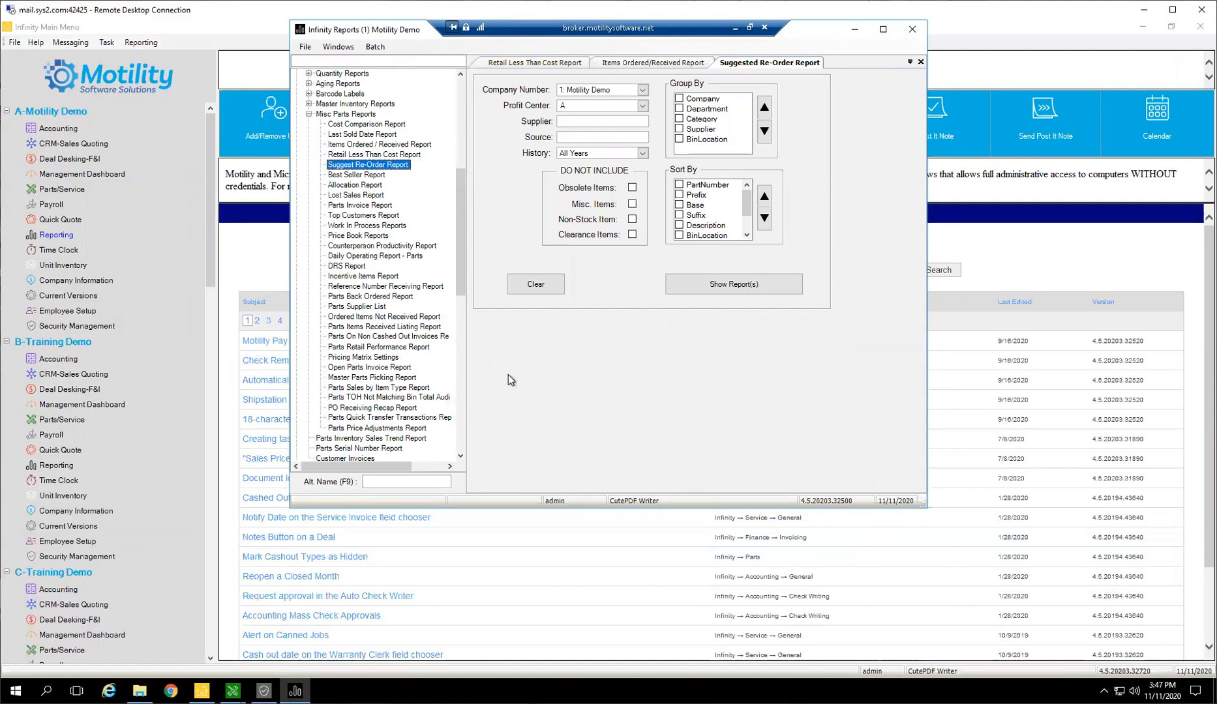
left_click(912, 29)
Return to the Parts\Service purchase order list, reload the unfulfilled orders and clear the special order filter
mouse_move(233, 691)
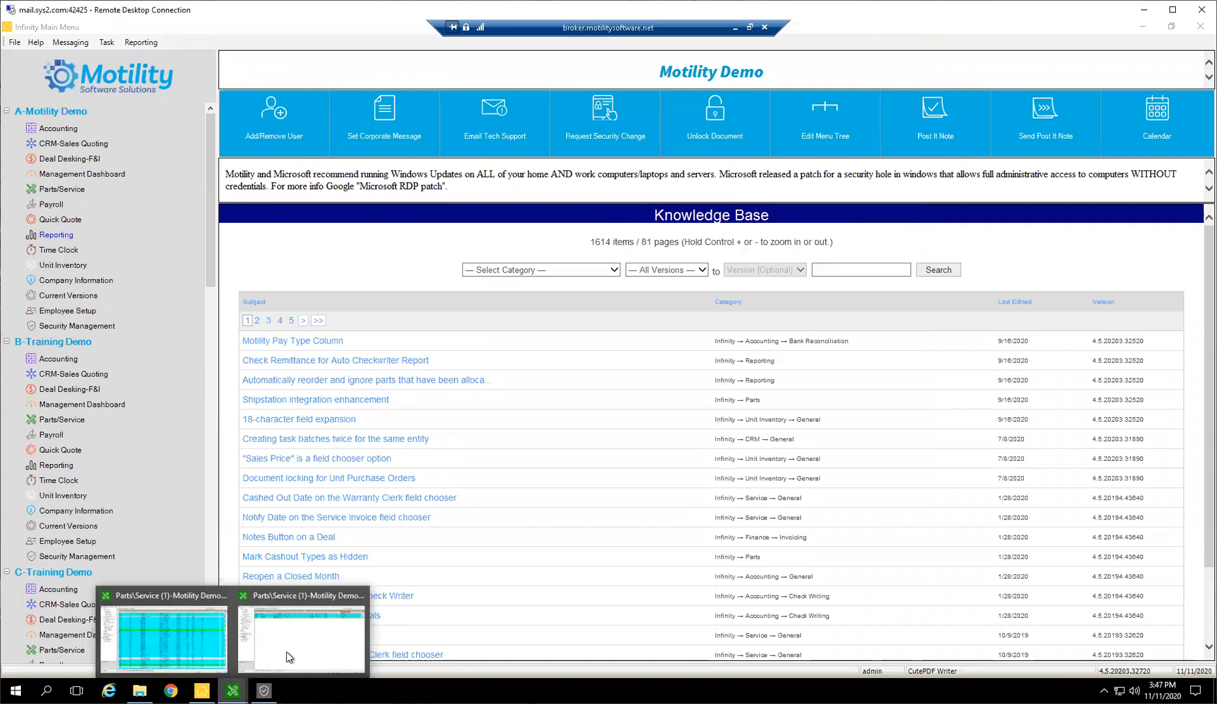
left_click(303, 616)
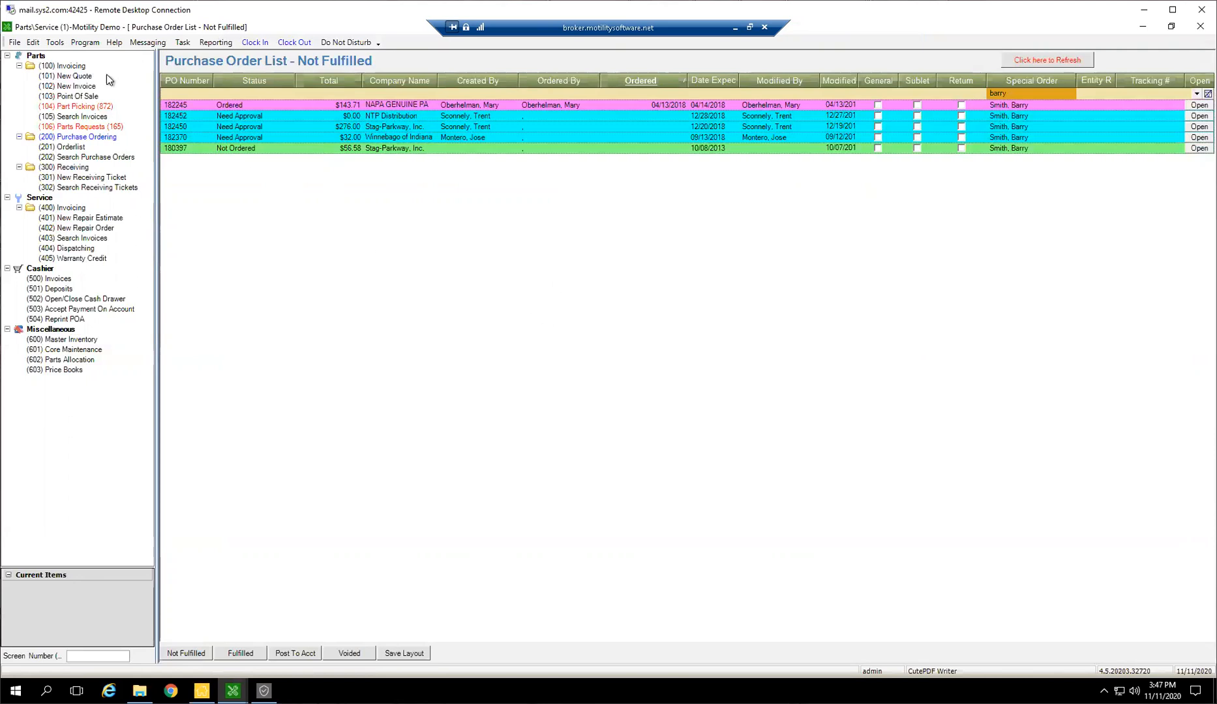
left_click(201, 654)
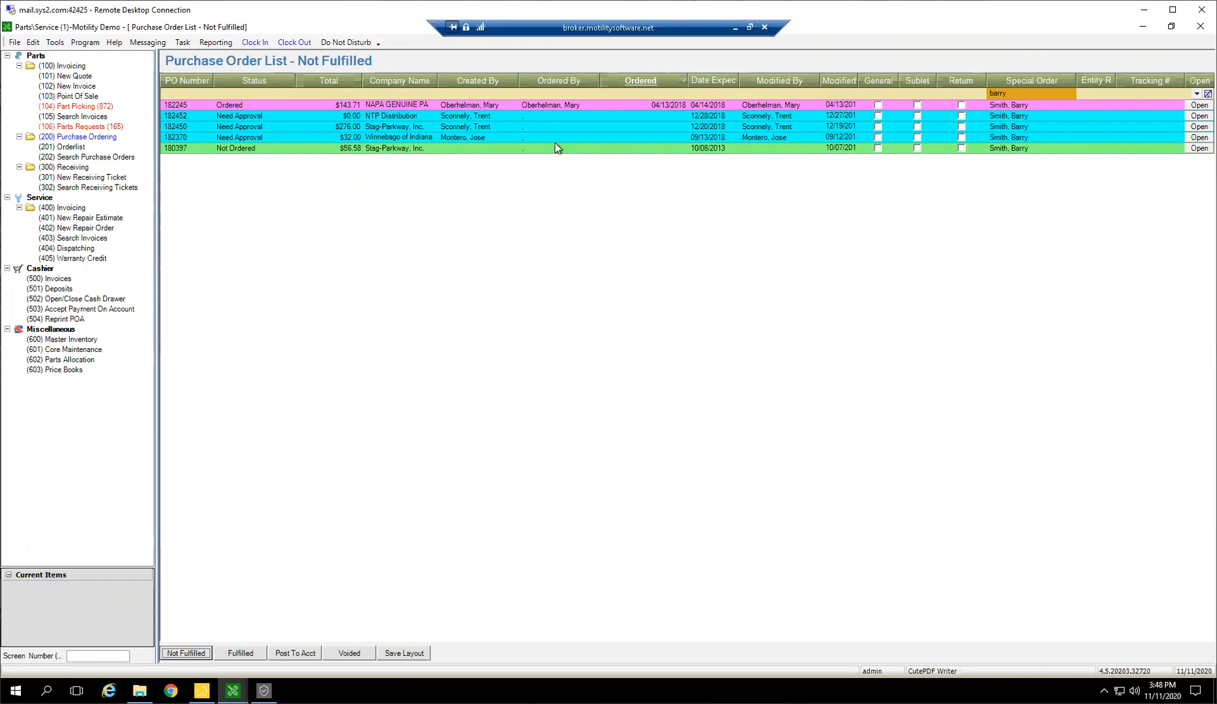
left_click(1073, 94)
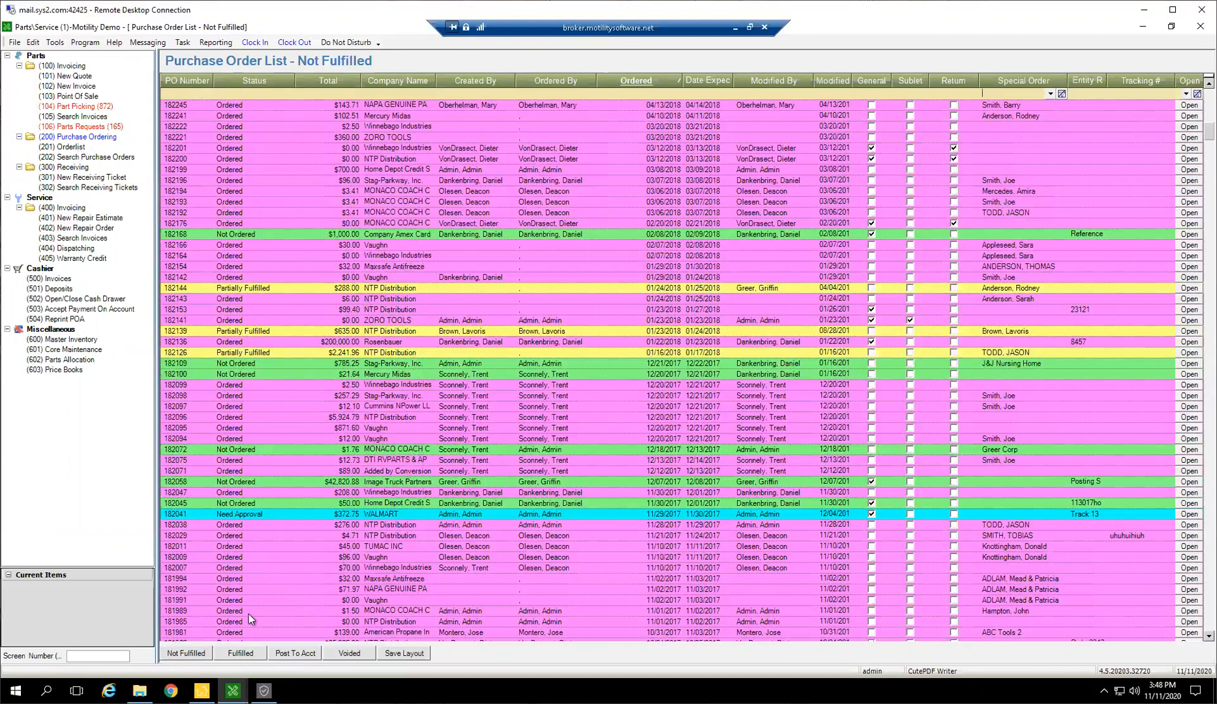
Open the service invoicing list and expand the repairs of the $1,404.00 open invoice
left_click(58, 209)
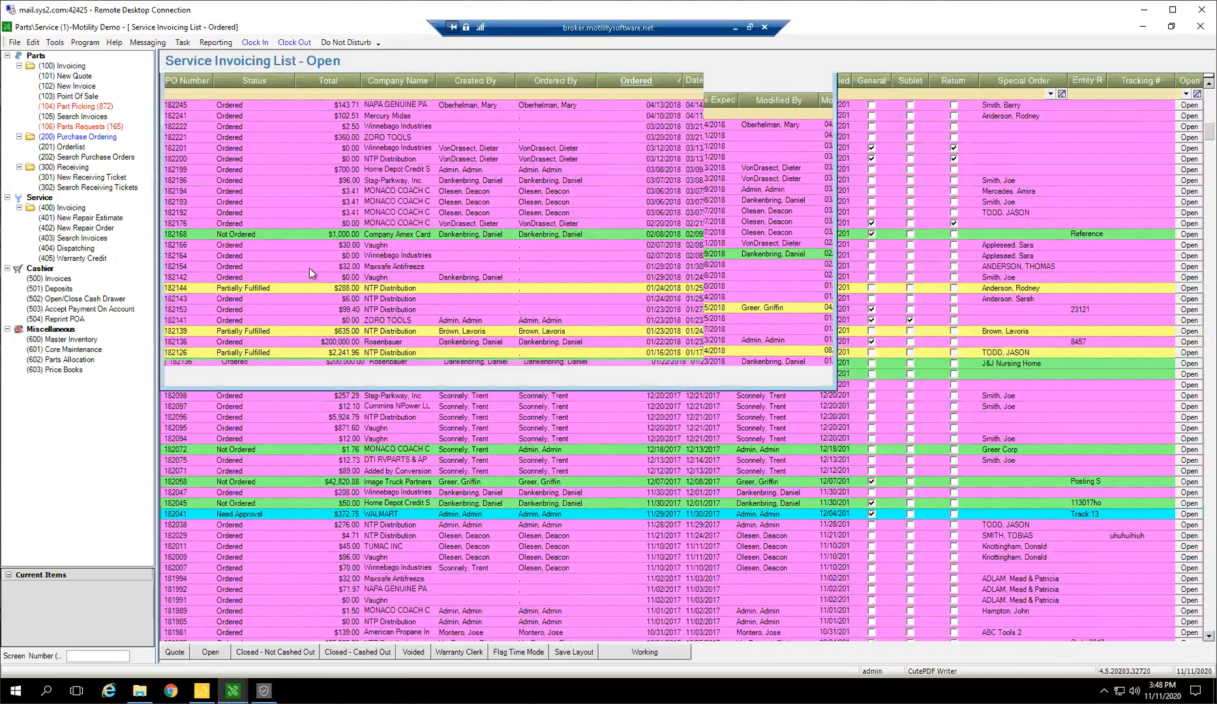
left_click(379, 362)
right_click(379, 362)
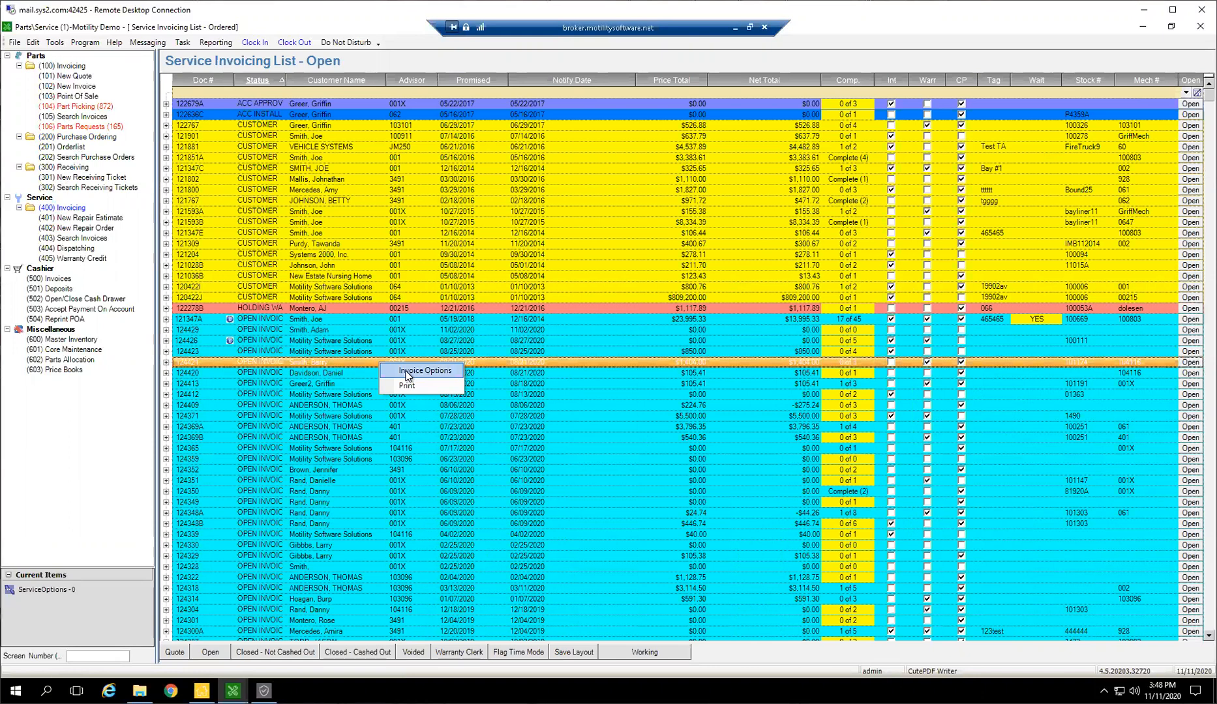
left_click(165, 366)
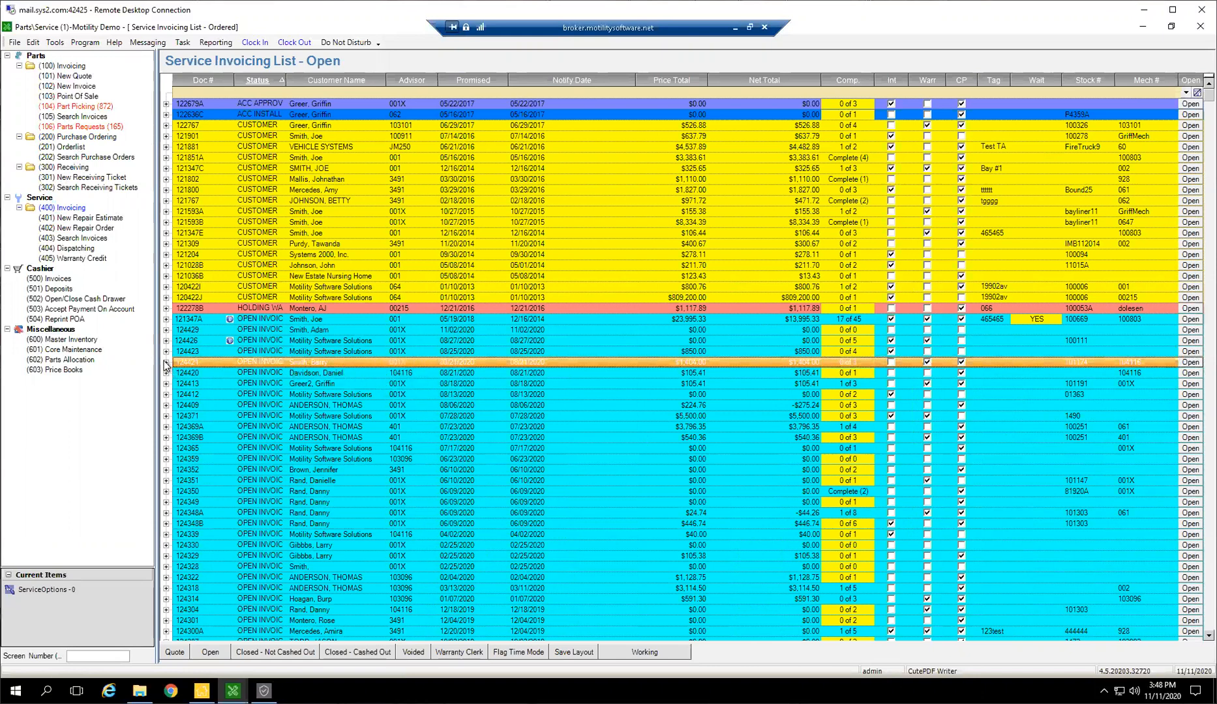
left_click(166, 363)
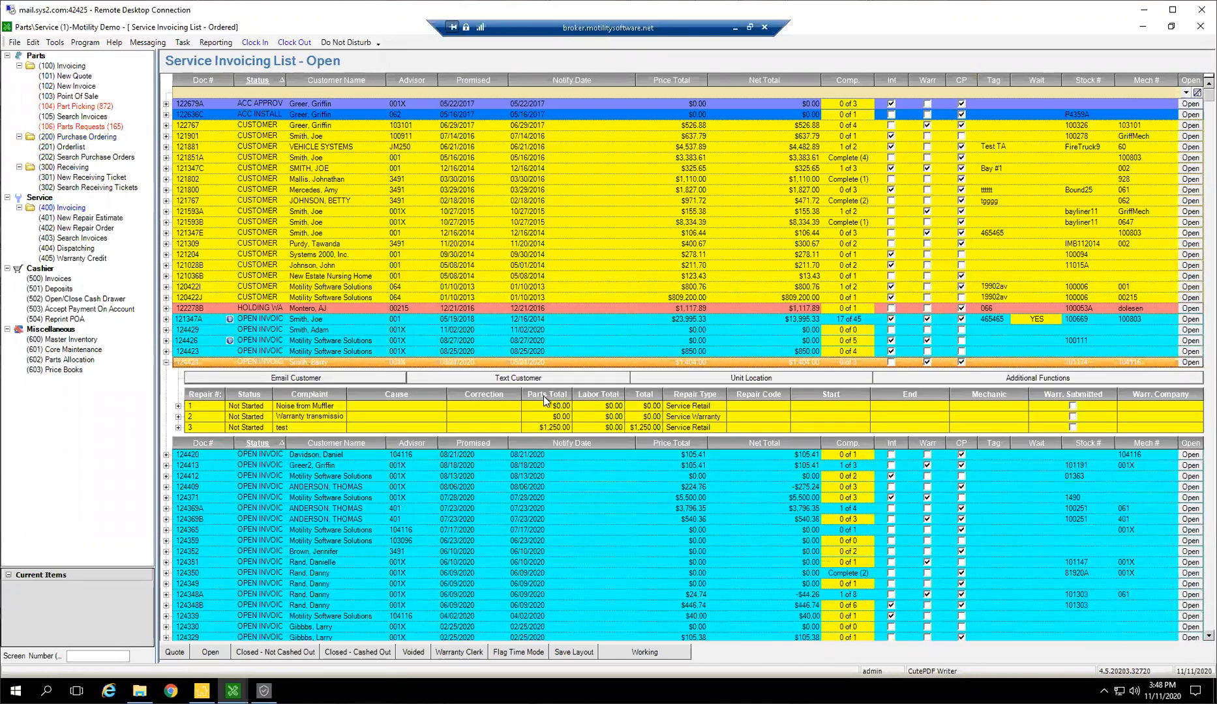
Examine the parts on the invoice's "test" repair, including BALL HITCH and PINBOX HITCH, and collapse the invoice details
left_click(179, 428)
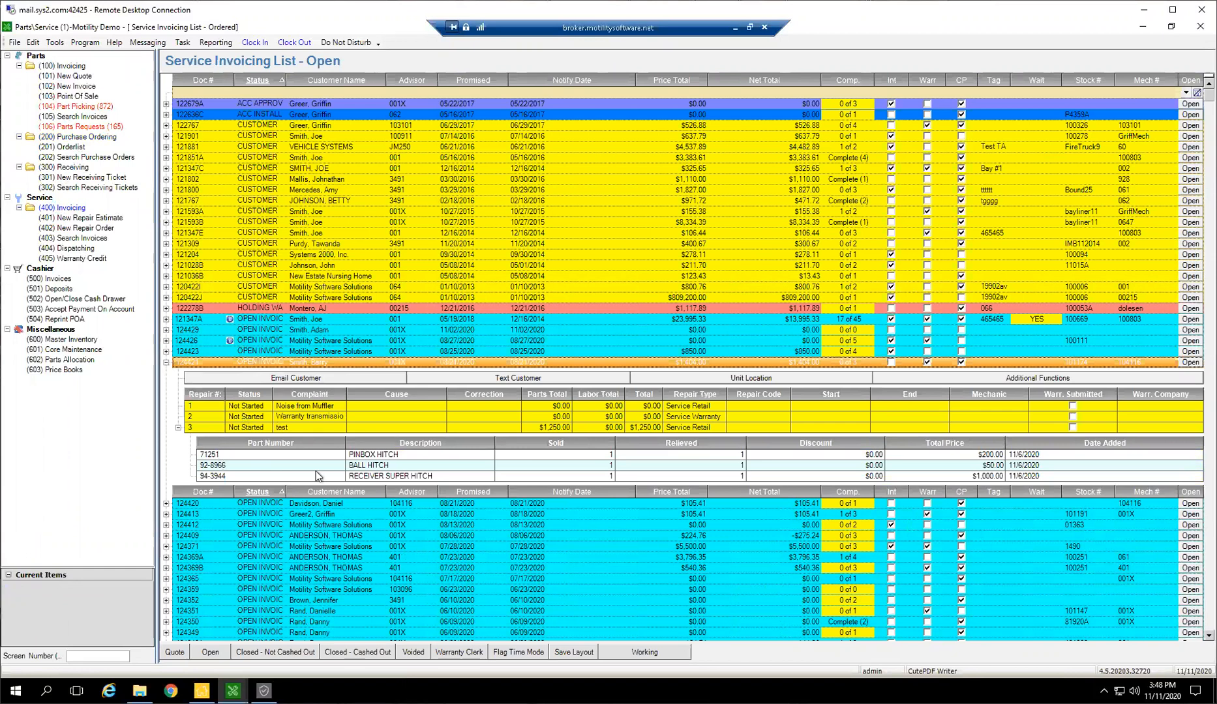
scroll(315, 471, "down", 1)
left_click(385, 433)
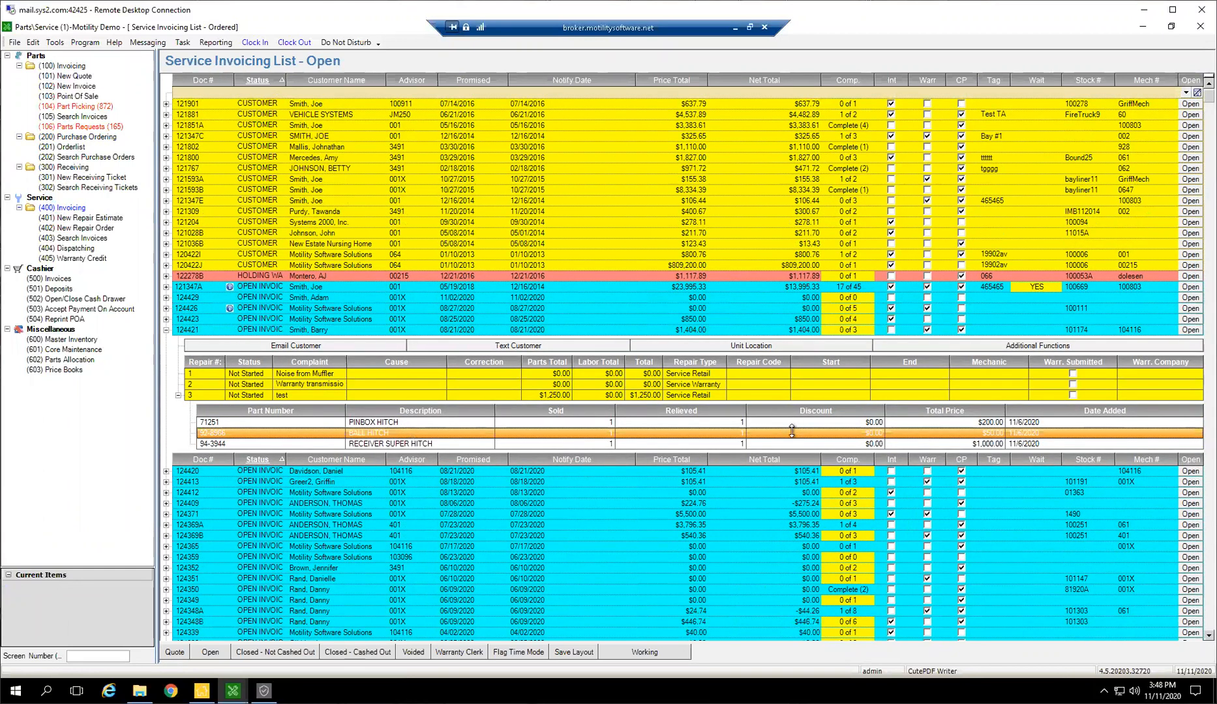
left_click(223, 424)
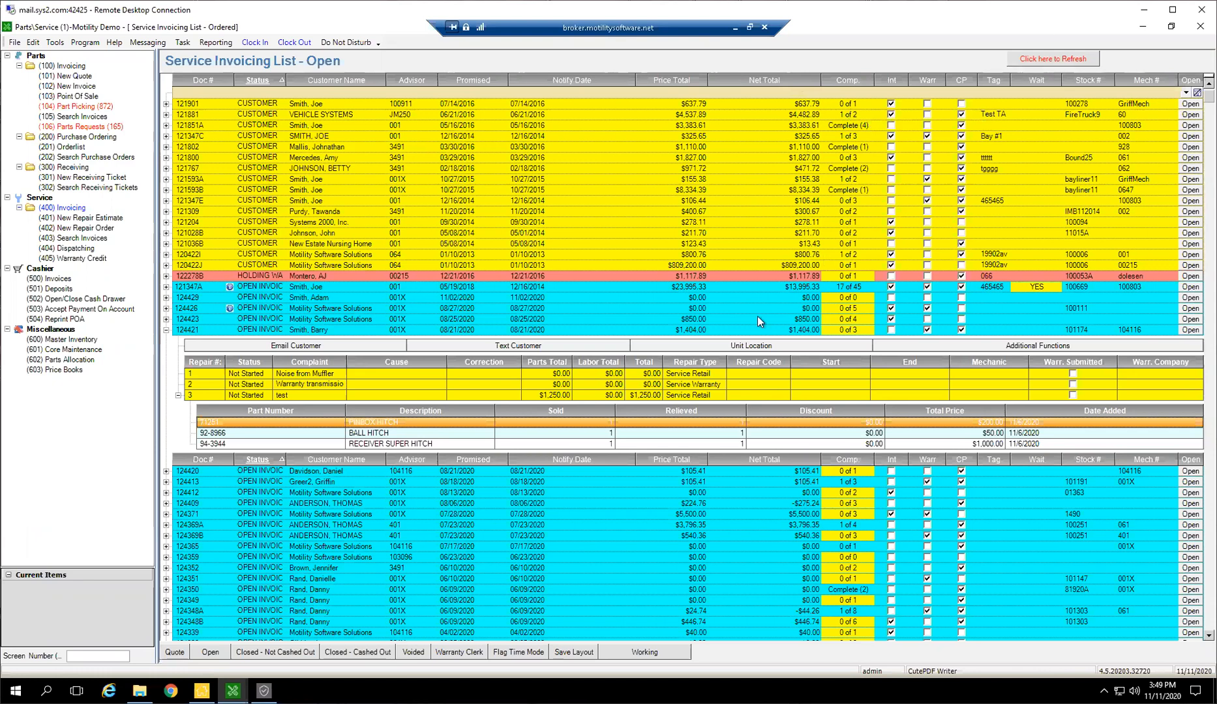
left_click(179, 400)
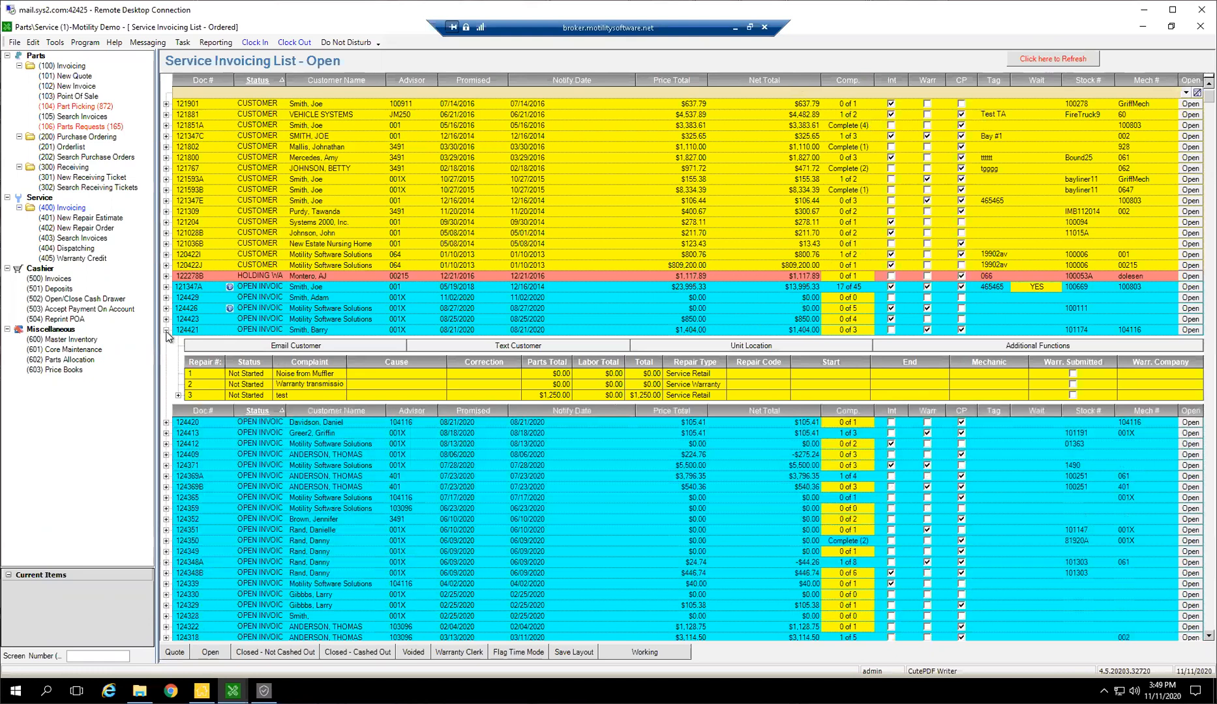
left_click(166, 330)
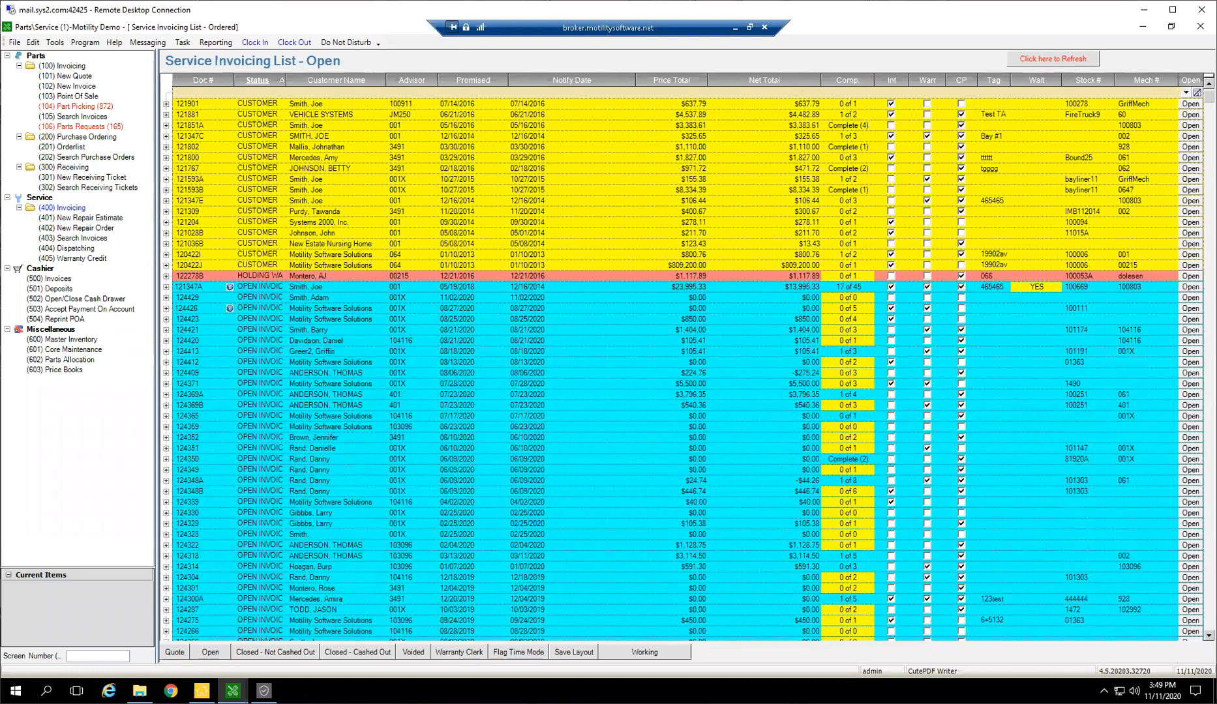